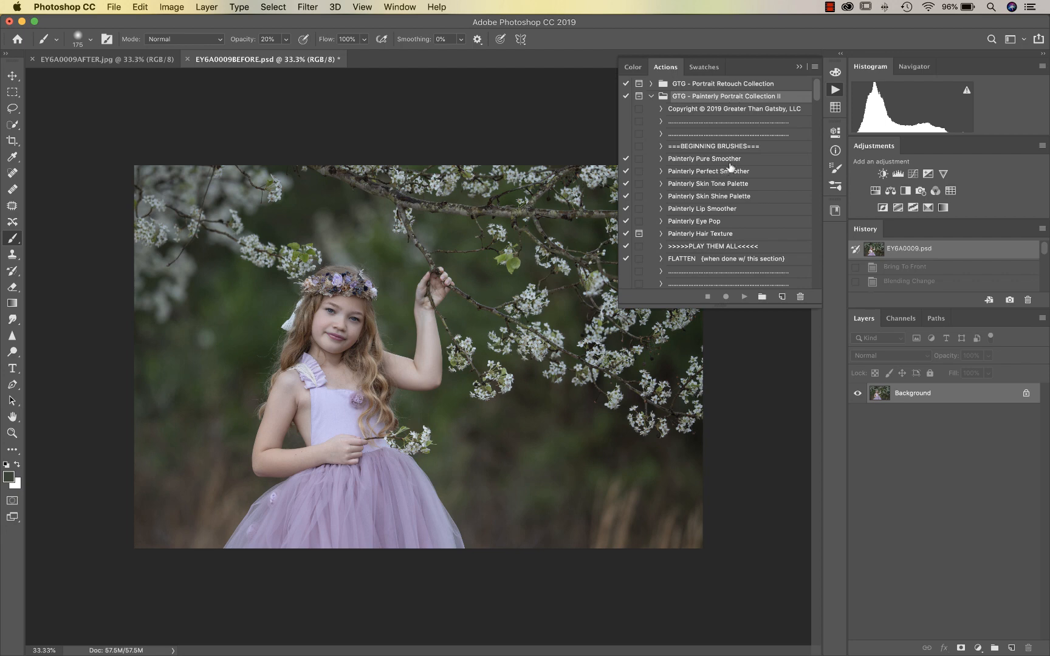
- Run the PLAY THEM ALL action from the Beginning Brushes section of the GTG - Painterly Portrait Collection II set
scroll(730, 168, "down", 3)
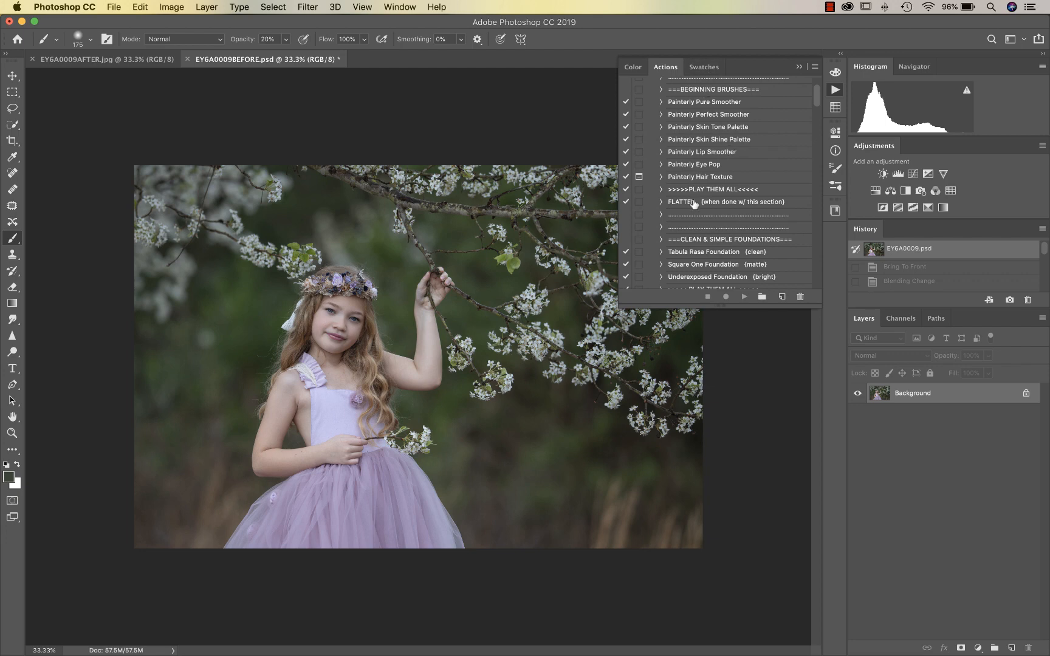
scroll(710, 191, "up", 1)
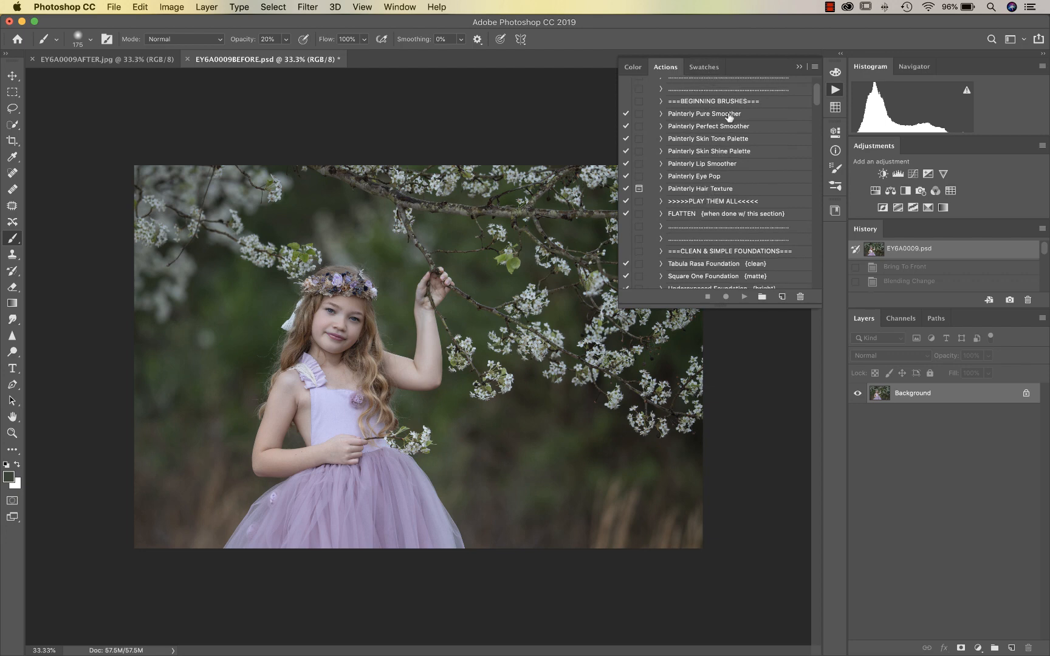
left_click(711, 202)
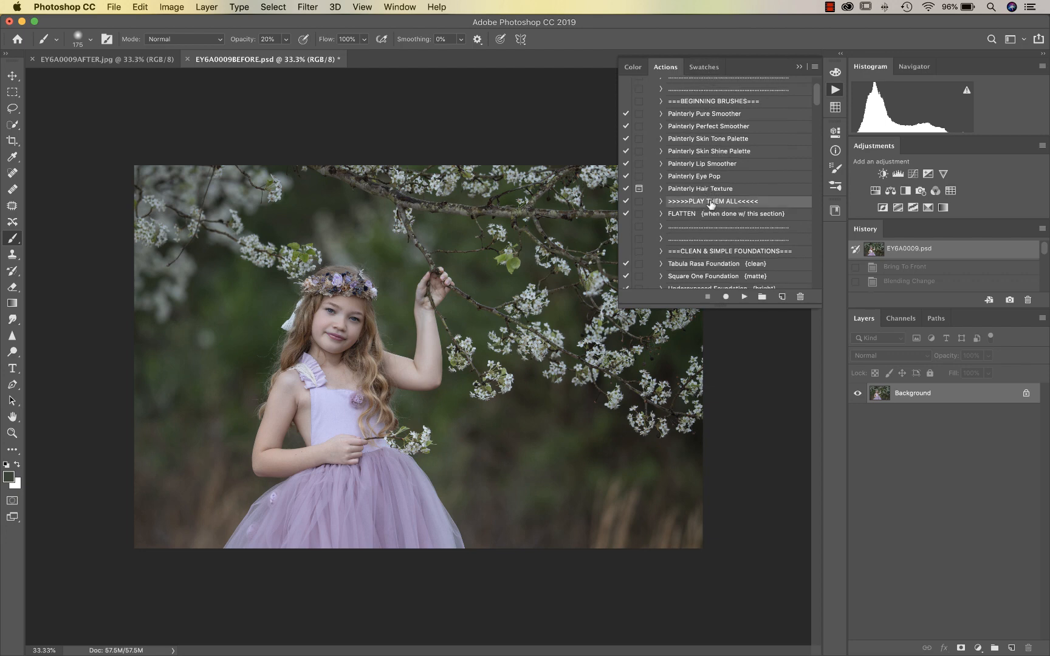
left_click(746, 298)
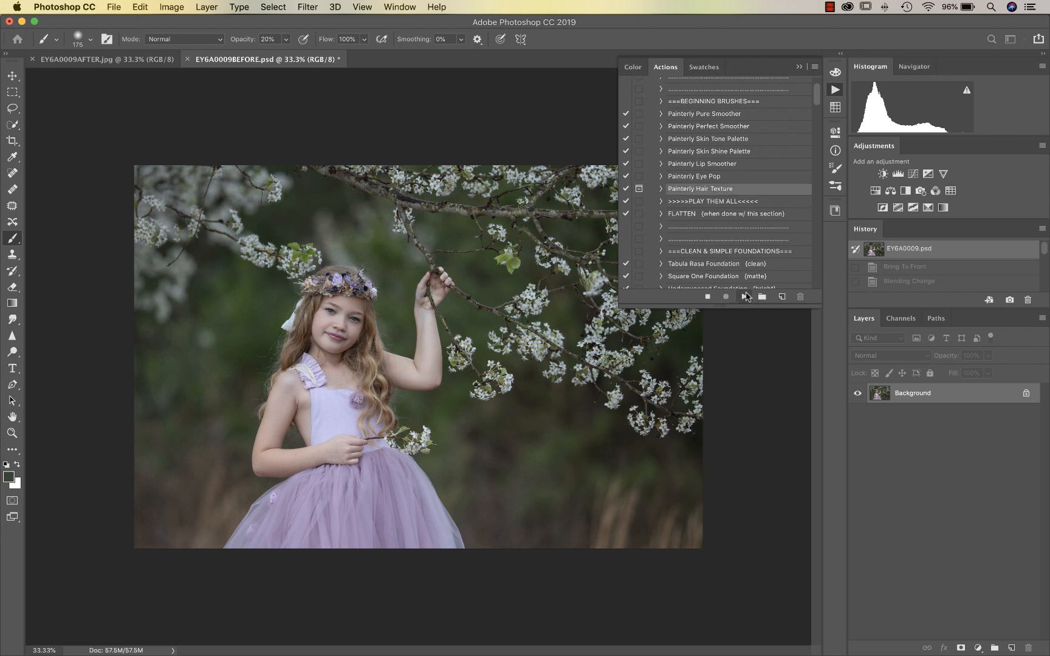
left_click(602, 229)
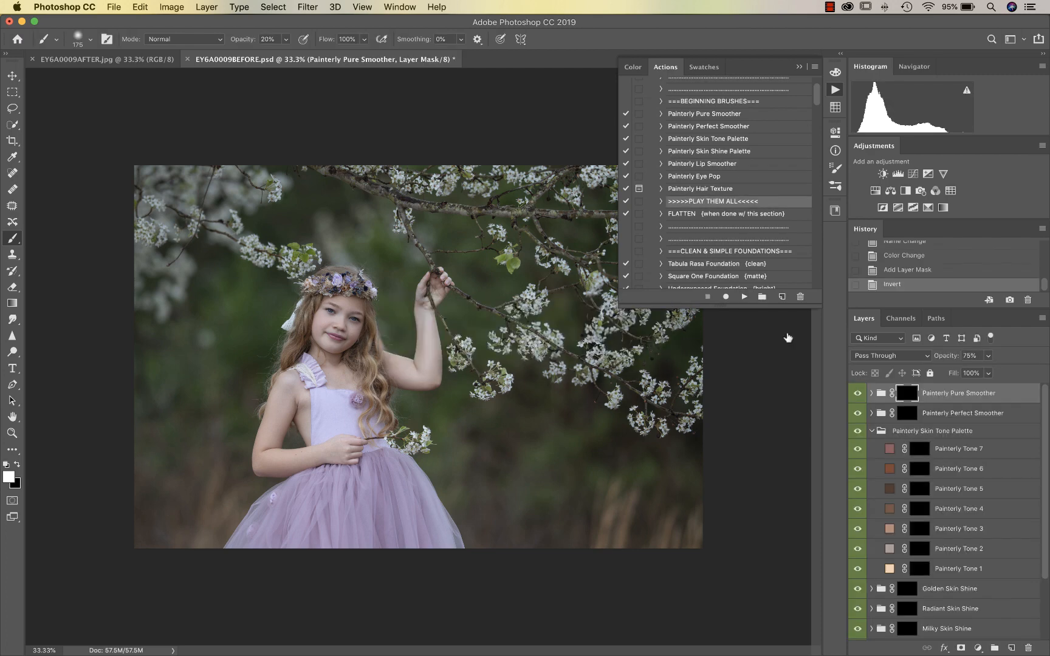
- Set the brush opacity to 100% and its size to 90 px for painting on the Painterly Pure Smoother mask
scroll(906, 571, "down", 3)
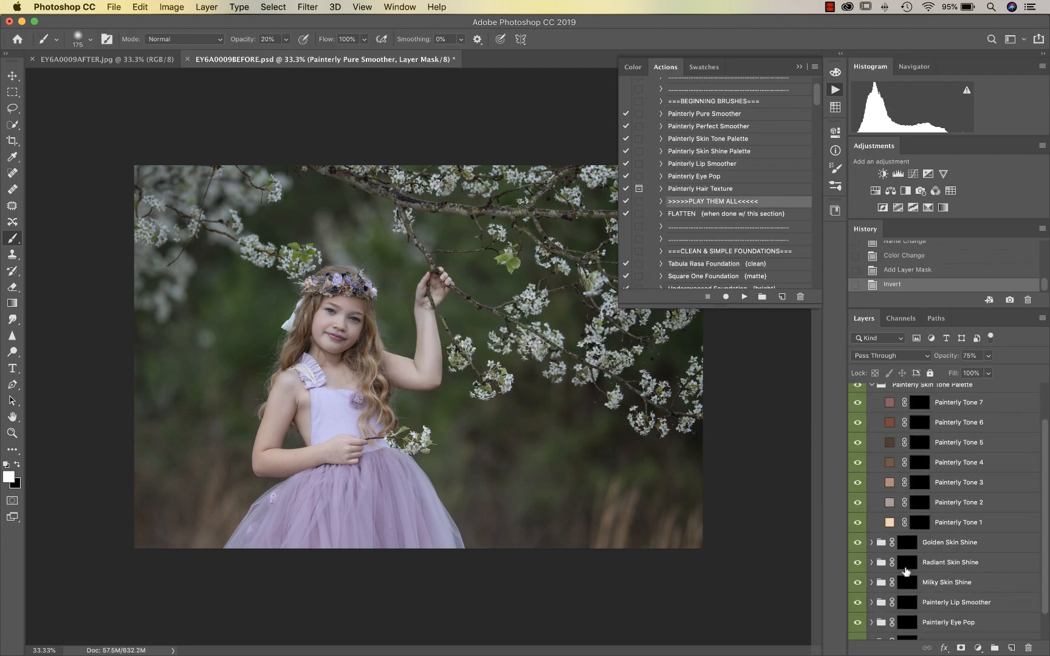
scroll(906, 571, "up", 3)
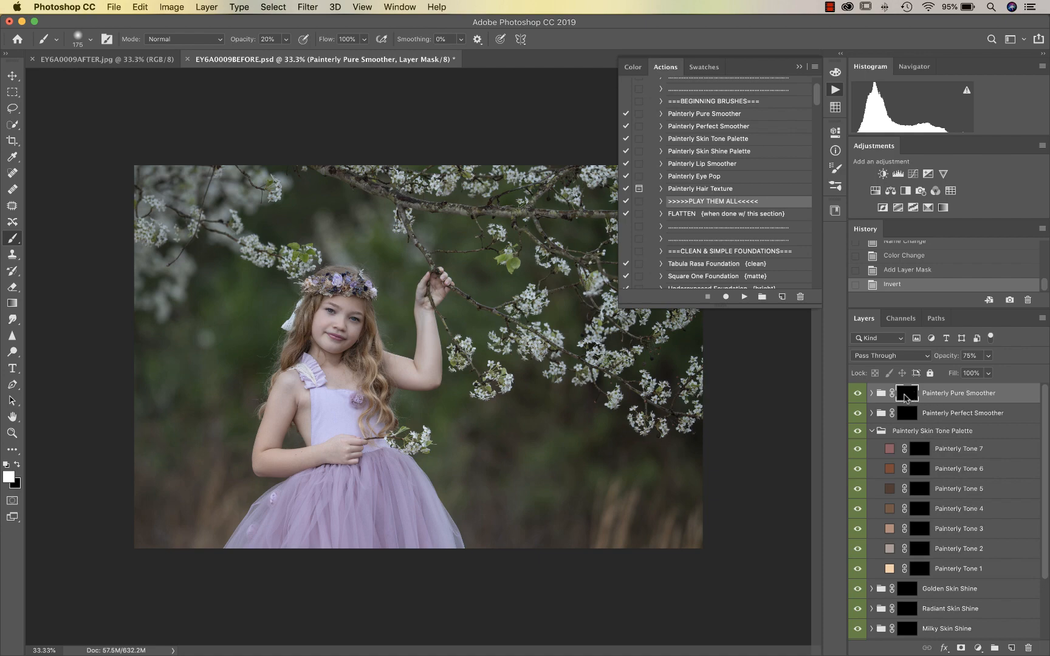
key("super+1")
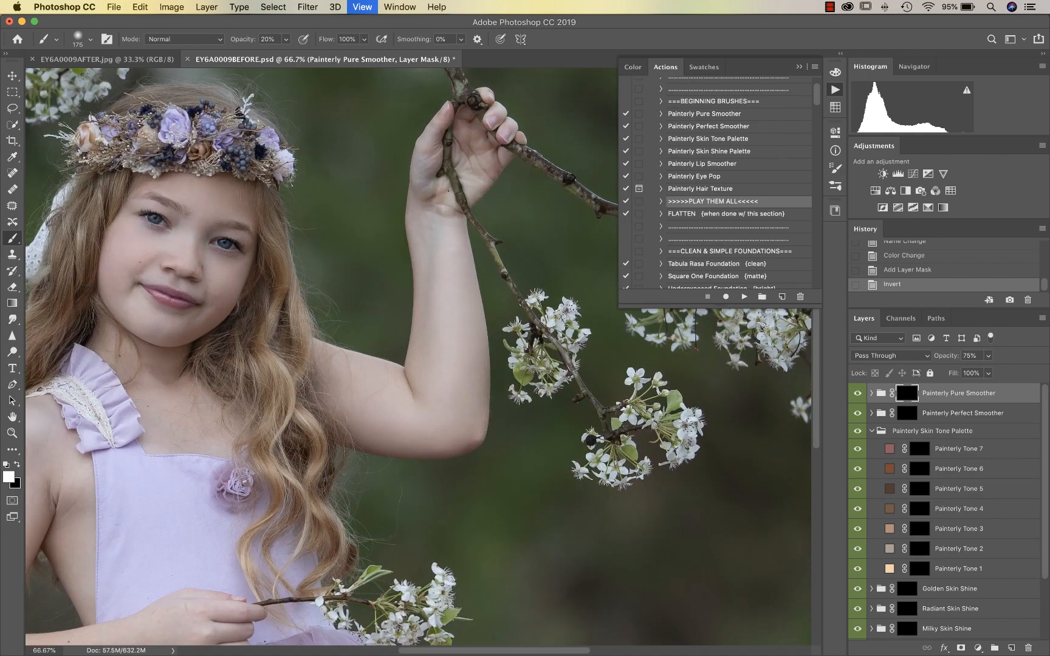
scroll(449, 420, "left", 5)
scroll(449, 420, "up", 3)
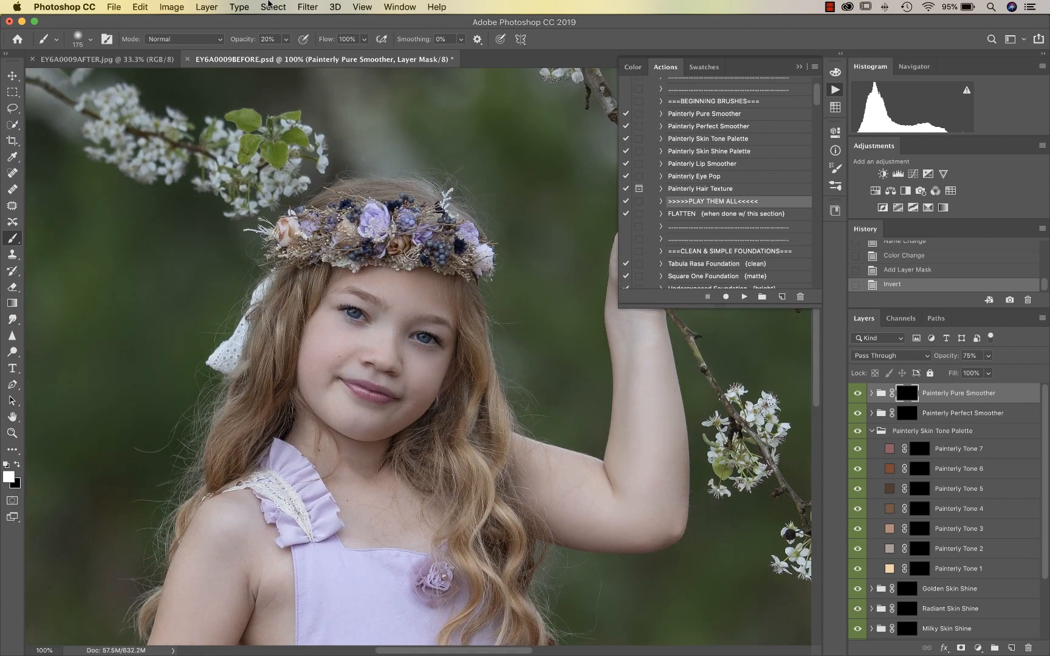
left_click(285, 40)
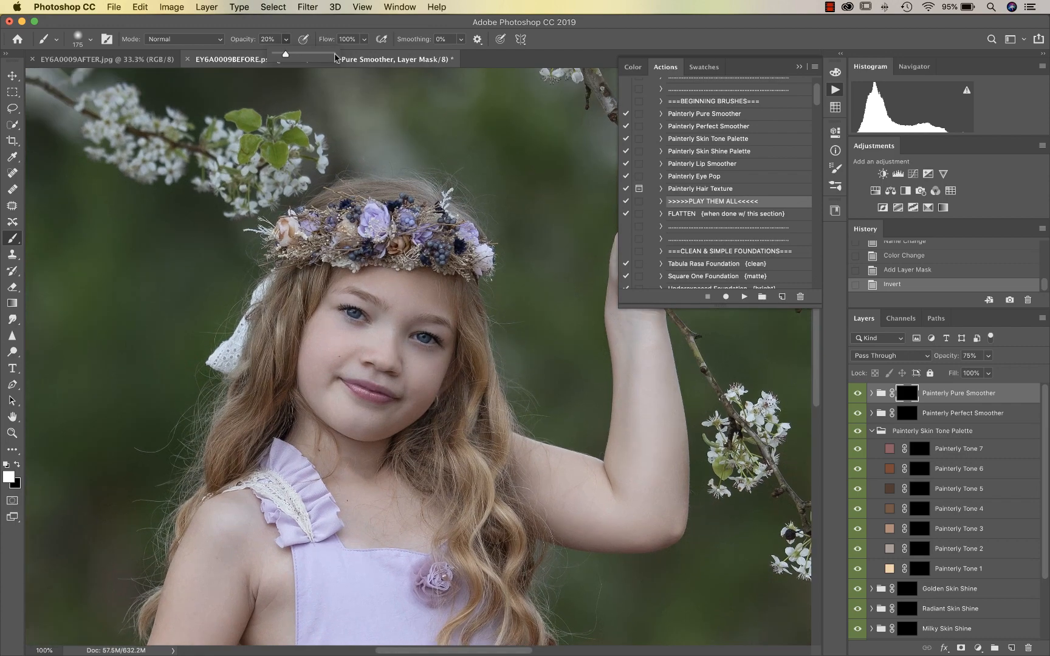
key("bracketleft")
key("bracketleft")
key("bracketleft")
key("bracketleft")
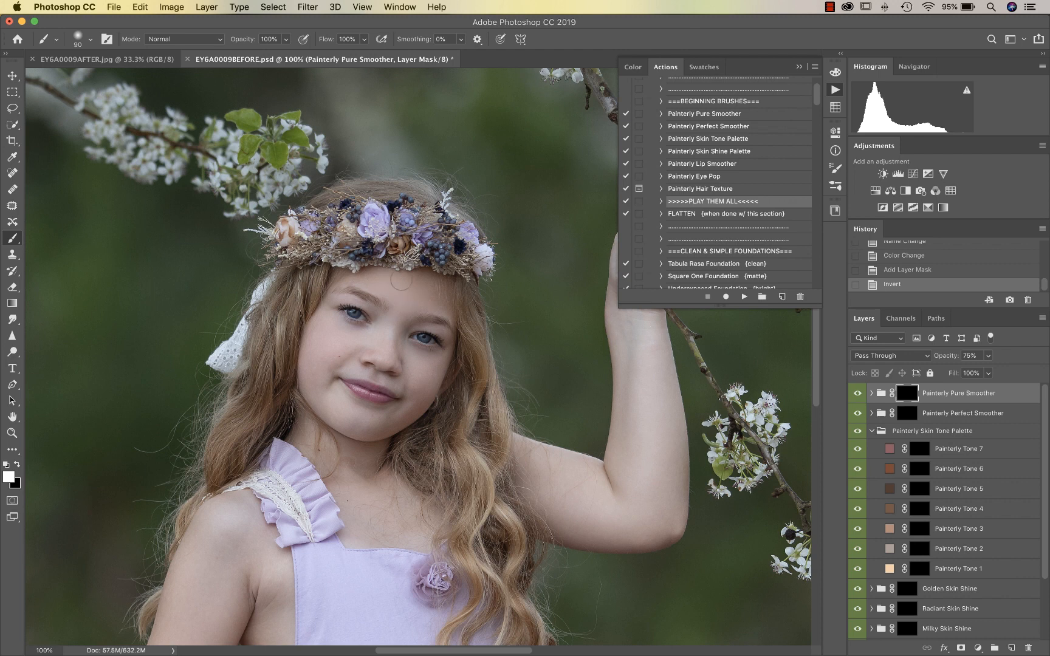
- Paint the Painterly Pure Smoother effect onto the girl's forehead, cheeks and chin
left_click(400, 282)
left_click(316, 361)
left_click_drag(323, 398, 349, 417)
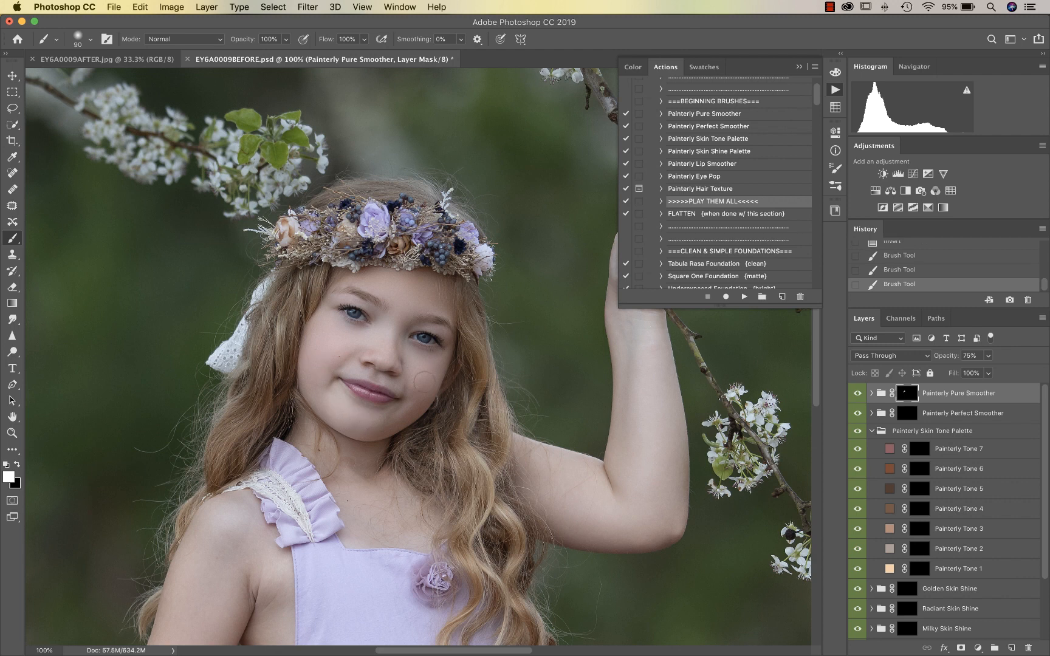
left_click(417, 366)
scroll(417, 371, "down", 5)
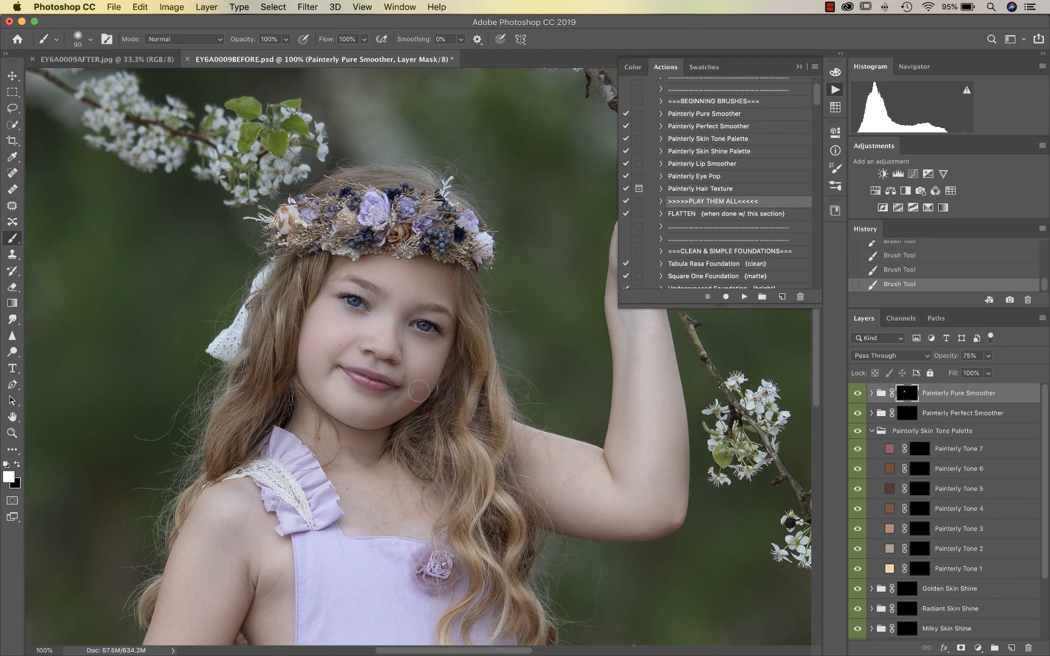
scroll(420, 392, "down", 2)
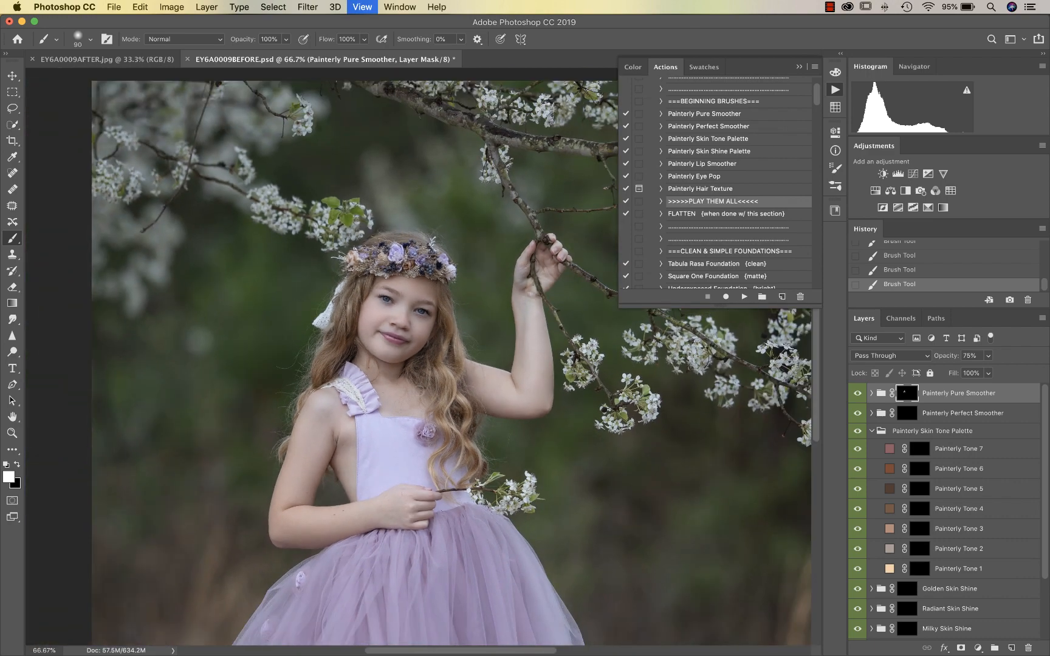
- Lower the Painterly Pure Smoother group's opacity to 48%
left_click(988, 356)
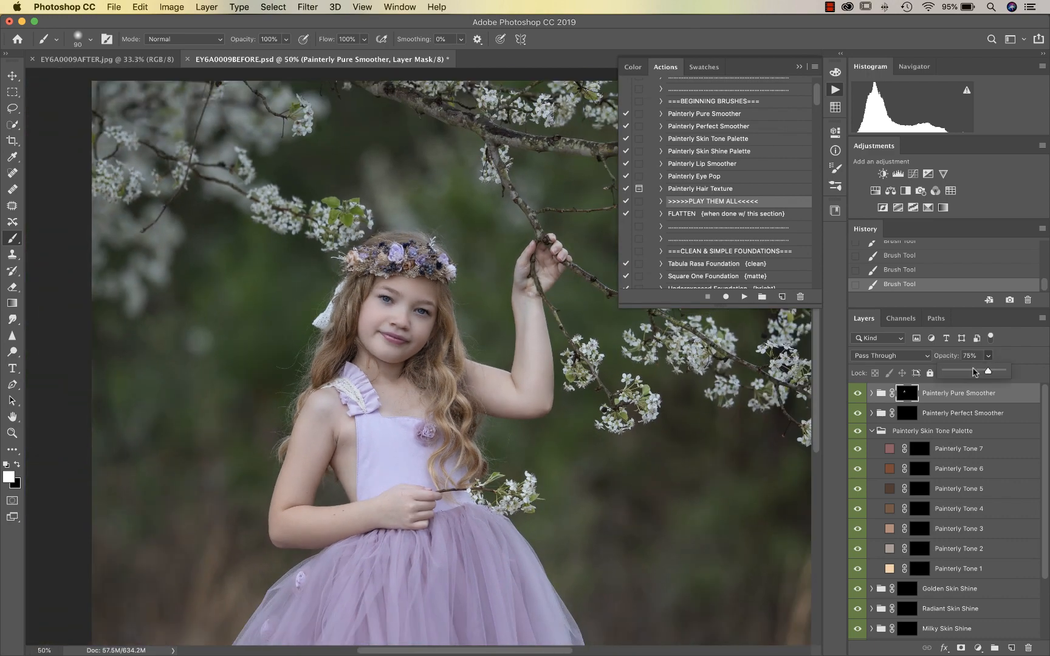
left_click_drag(973, 370, 973, 370)
left_click(312, 424)
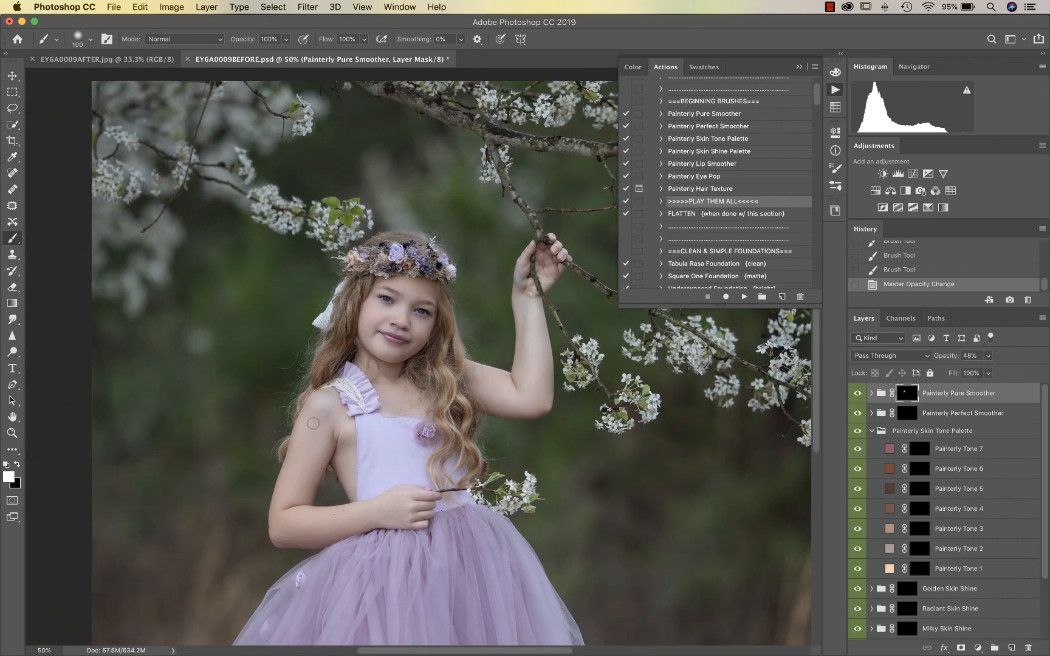
- Enlarge the brush to 200 px and paint the Painterly Pure Smoother effect over the girl's arms
key("bracketright")
key("bracketright")
key("bracketright")
key("bracketright")
key("bracketright")
mouse_move(322, 406)
left_mouse_down()
mouse_move(290, 490)
mouse_move(294, 524)
mouse_move(385, 516)
left_mouse_up()
mouse_move(348, 469)
left_mouse_down()
mouse_move(340, 431)
mouse_move(353, 463)
left_mouse_up()
mouse_move(478, 378)
left_mouse_down()
mouse_move(529, 392)
mouse_move(533, 332)
mouse_move(531, 352)
left_mouse_up()
- Toggle the Painterly Pure Smoother group's visibility to compare the skin up close with and without smoothing
scroll(531, 353, "down", 5)
scroll(531, 352, "up", 6)
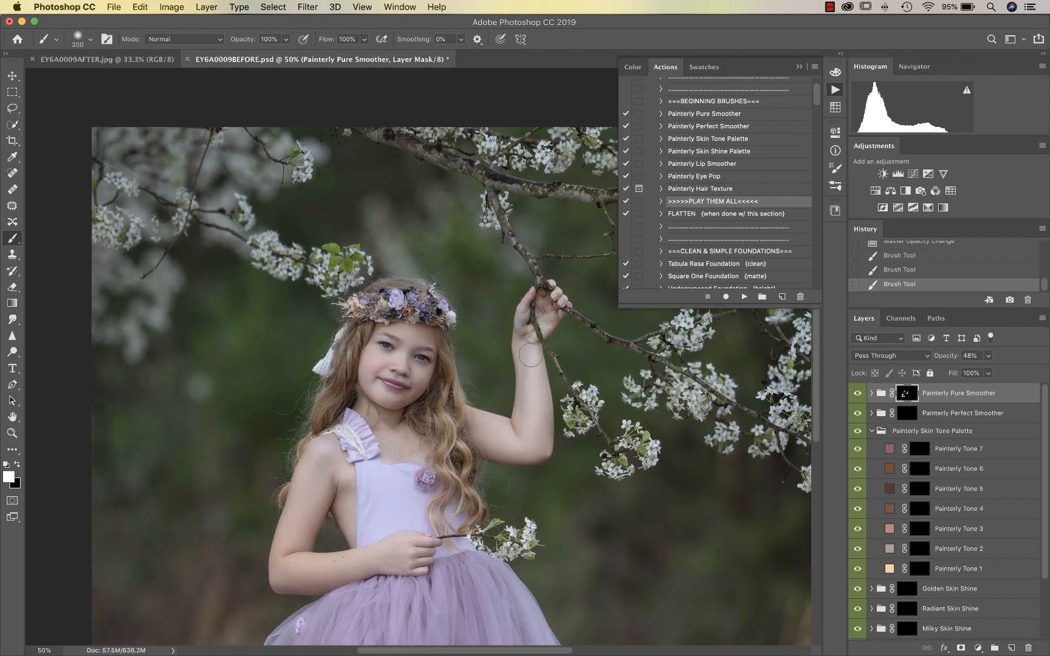
key("super+plus")
key("super+1")
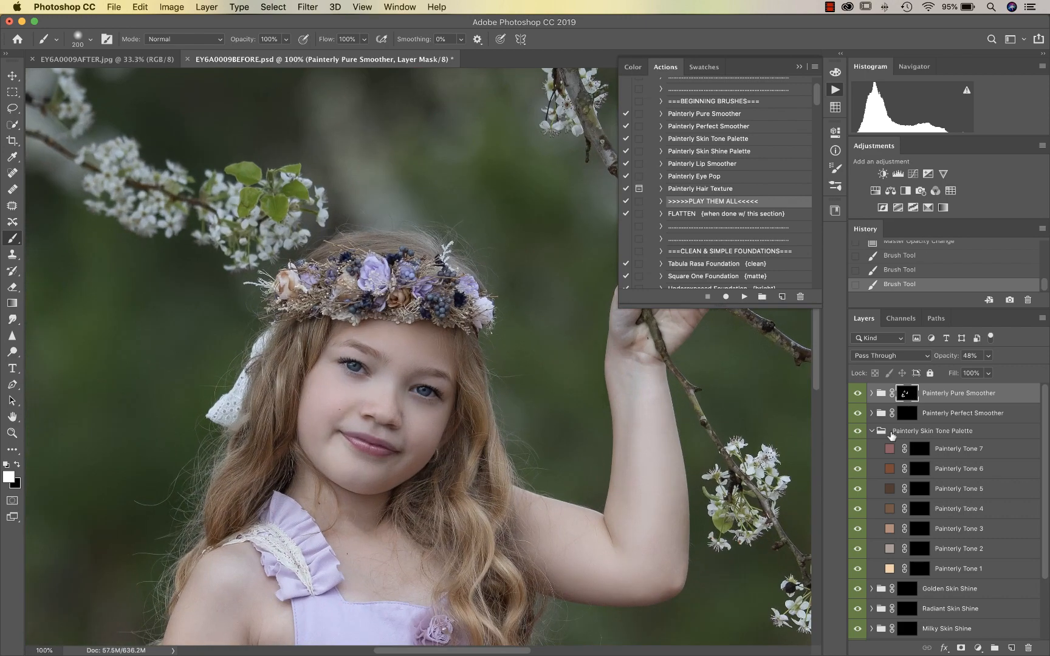
left_click(857, 395)
left_click(858, 395)
left_click(858, 395)
left_click(858, 395)
key("super+minus")
key("super+minus")
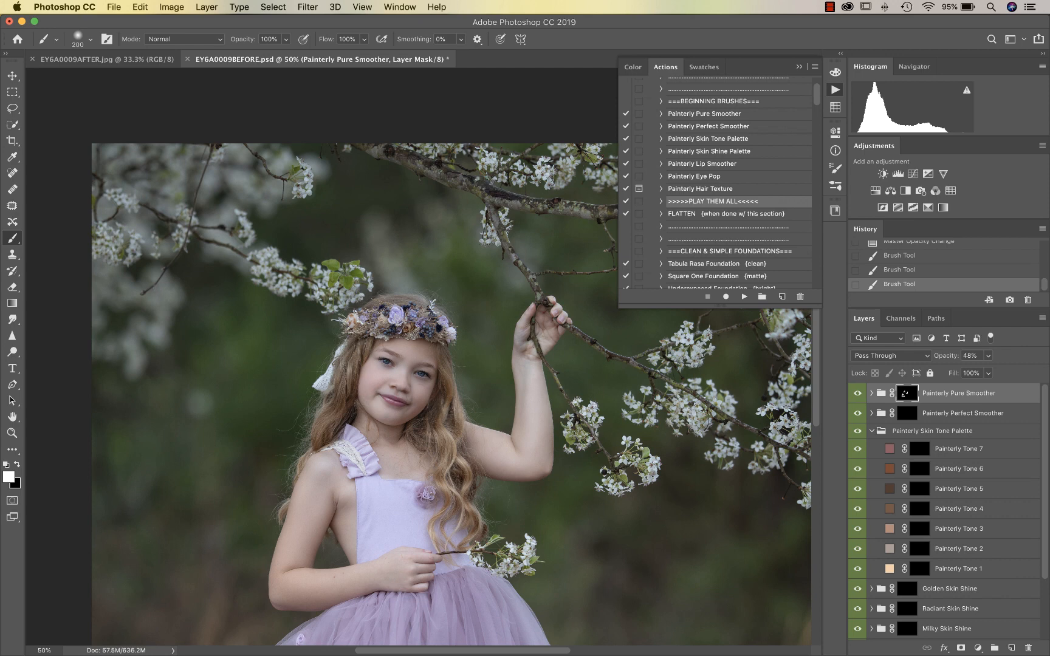
- Paint Painterly Tone 1 on its mask over the girl's face, arms and raised hand, using a 150 px brush for the arms
left_click(920, 570)
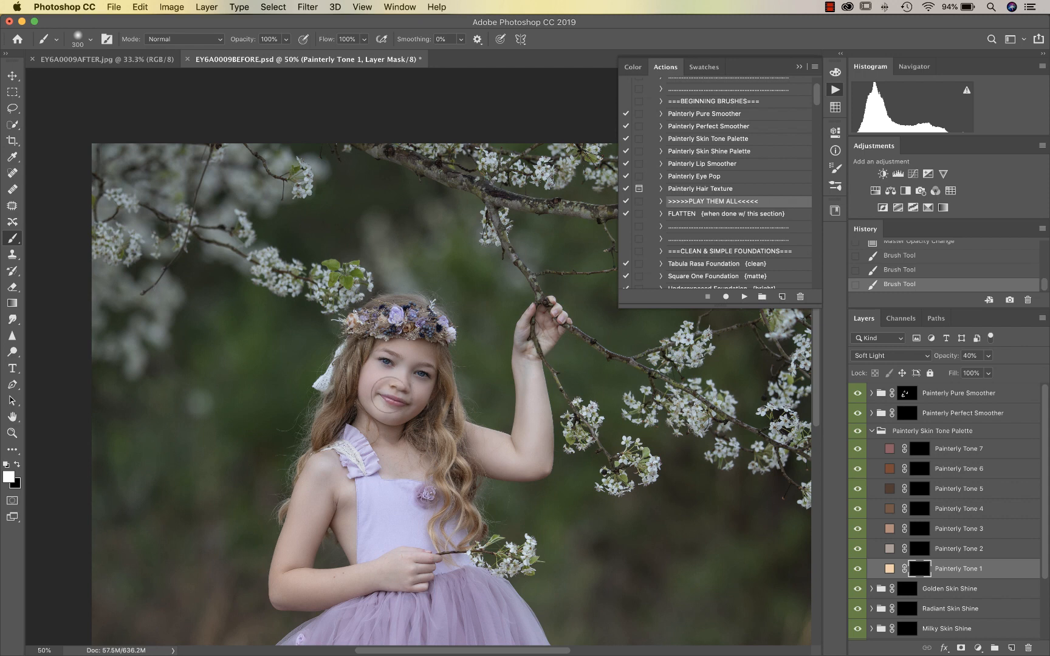
left_click(411, 411)
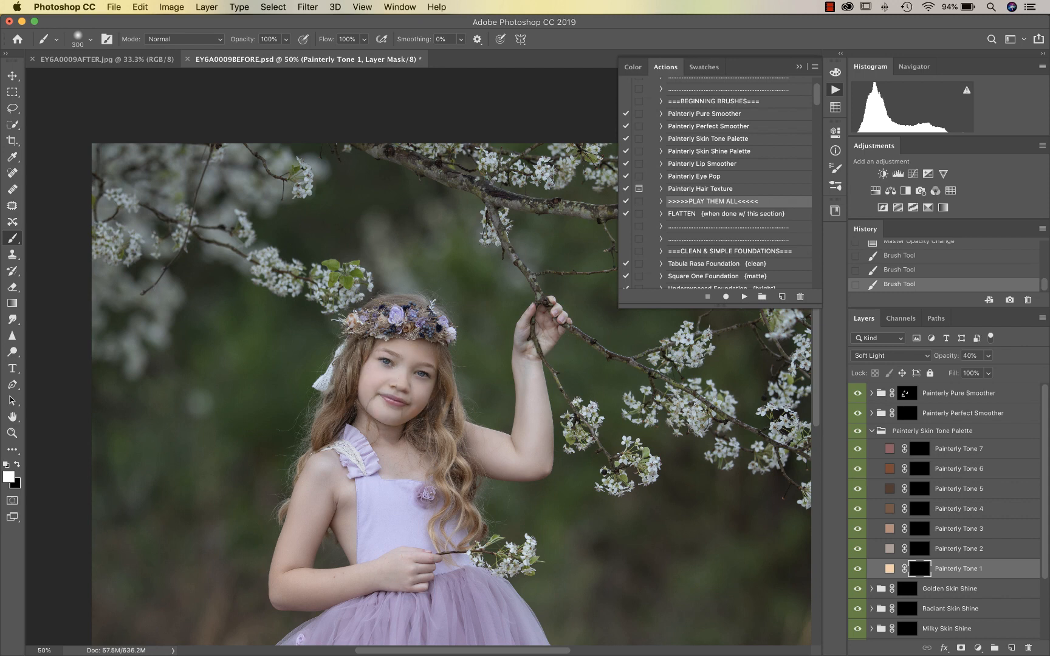
key("[")
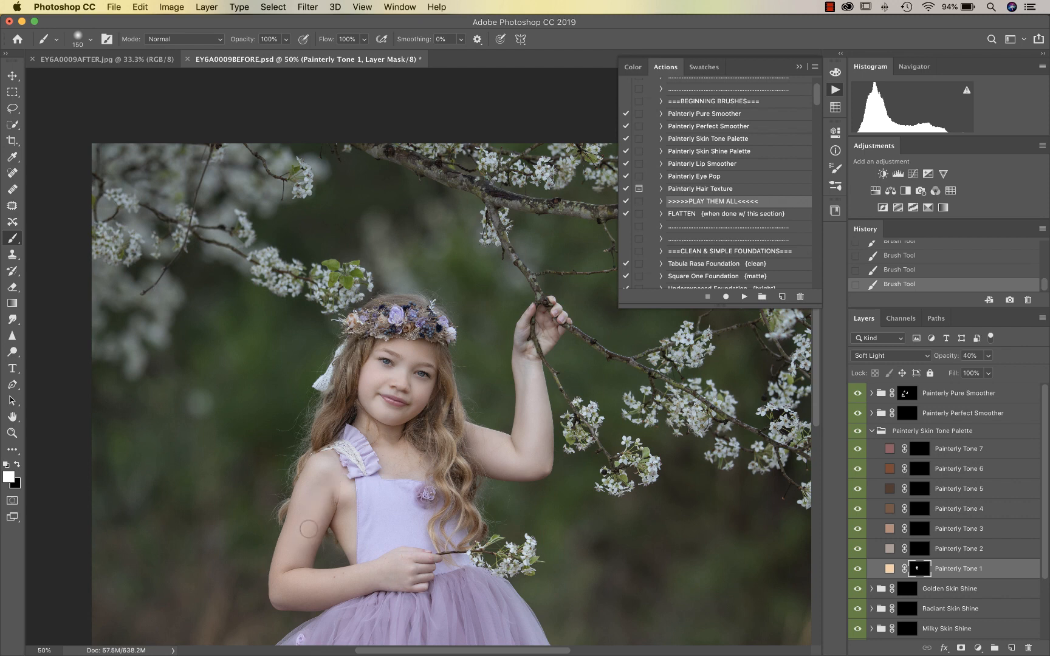
mouse_move(282, 596)
left_mouse_down()
mouse_move(406, 565)
mouse_move(409, 582)
left_mouse_up()
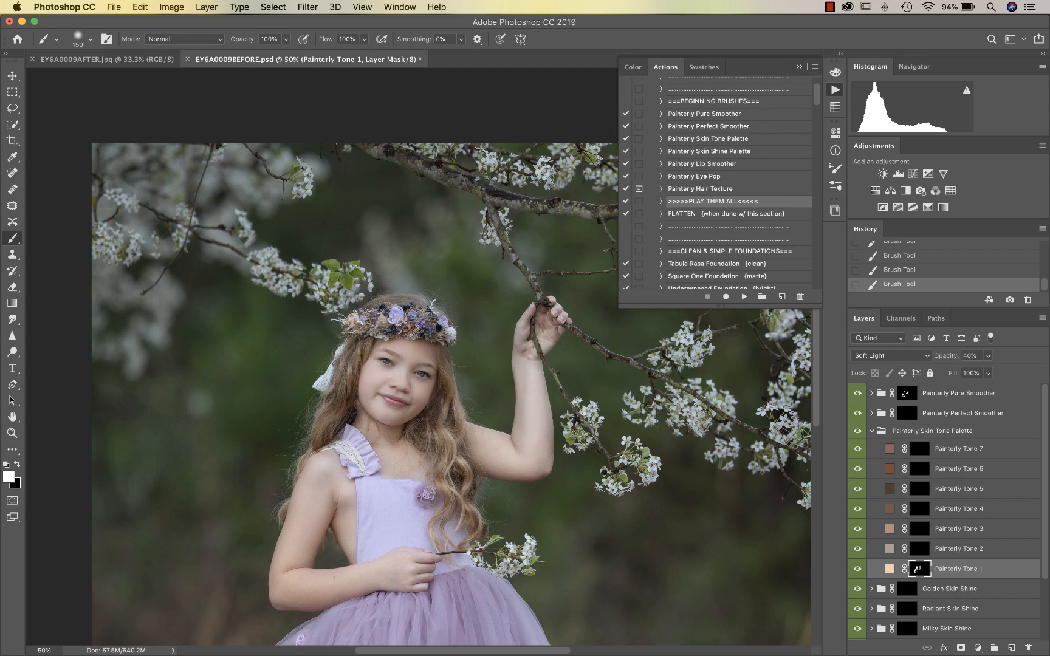
left_click_drag(537, 322, 535, 320)
- Lower the Painterly Tone 1 layer's opacity to 28%
key("x")
left_click(989, 357)
left_click(981, 370)
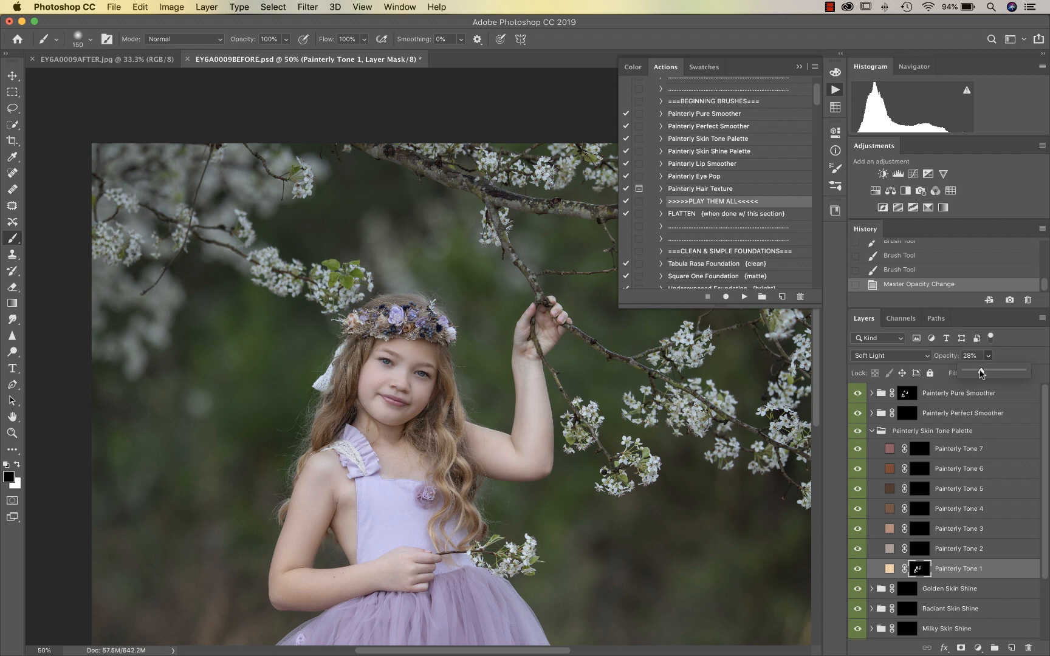
- Paint Painterly Tone 7 in white on its mask to add blush to both of the girl's cheeks
left_click(919, 453)
left_click(919, 453)
key("super+equal")
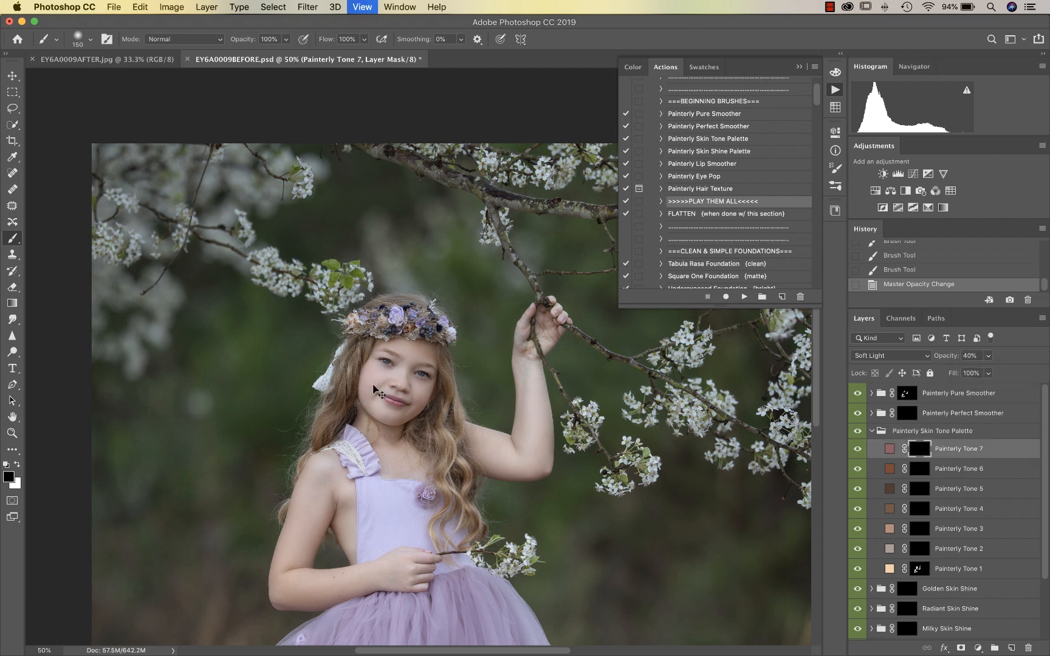
left_click(359, 385)
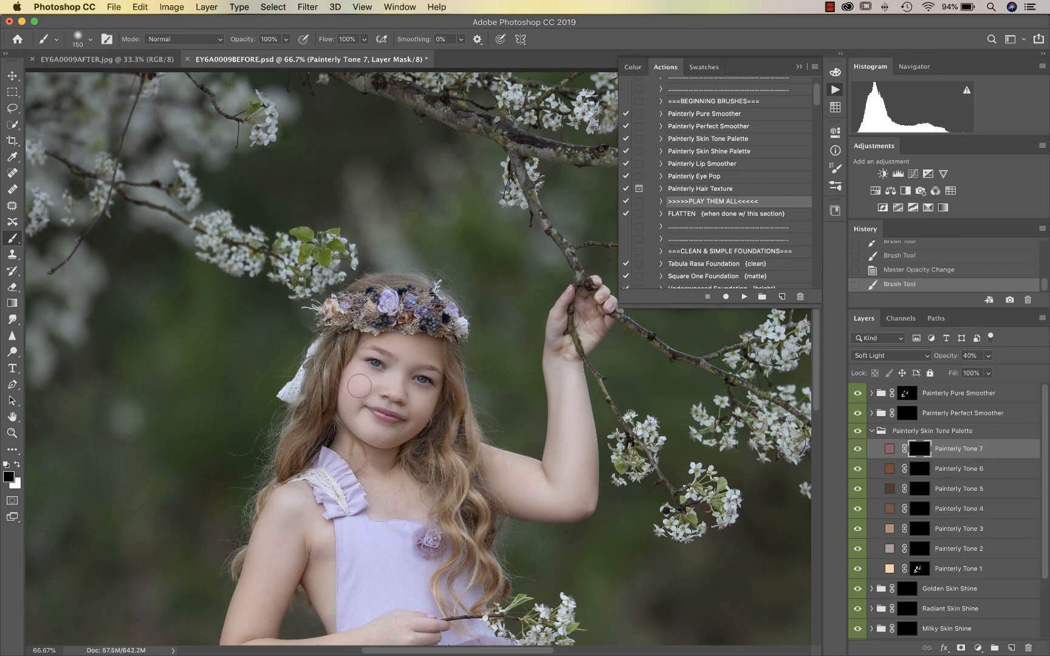
key("x")
left_click(359, 382)
left_click(355, 383)
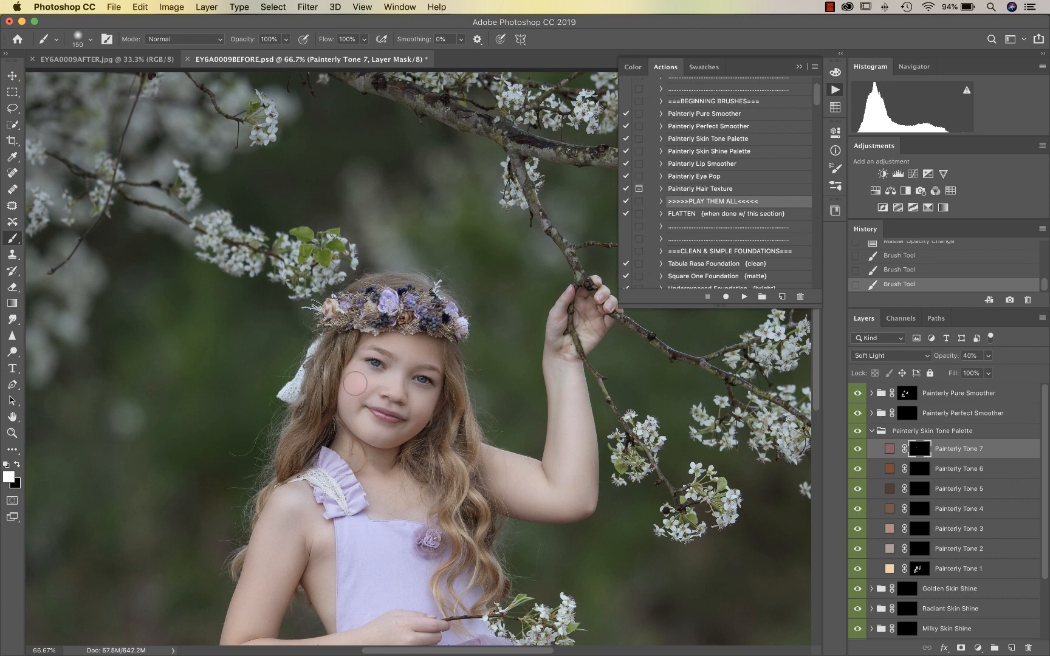
left_click(421, 404)
key("x")
scroll(772, 481, "down", 1)
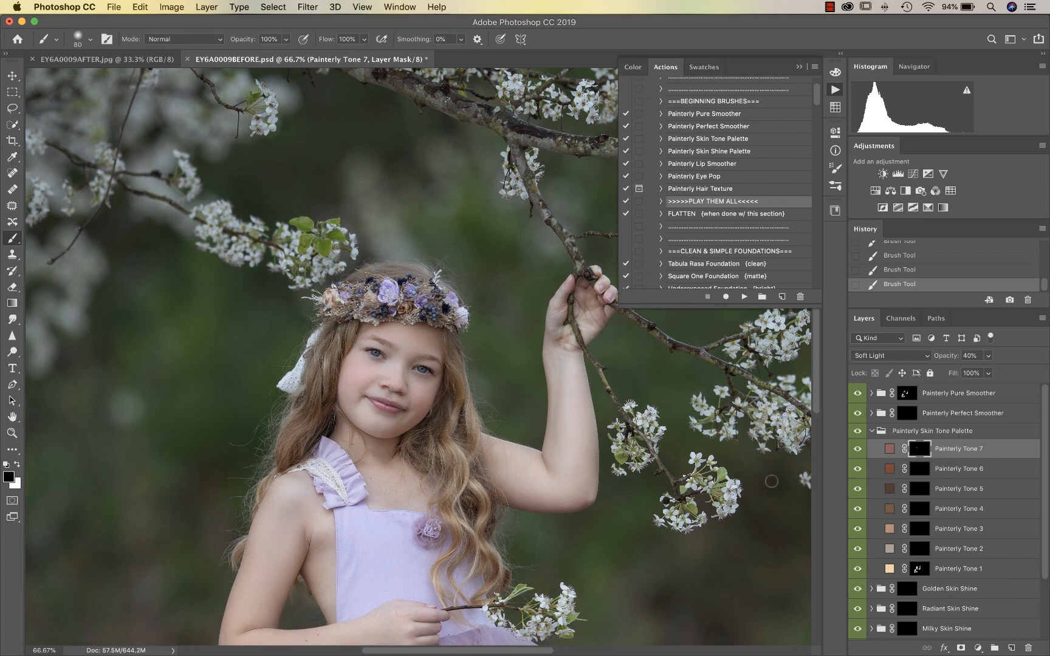
- Reduce the Painterly Tone 7 layer's opacity to 25%
key("super+minus")
key("super+minus")
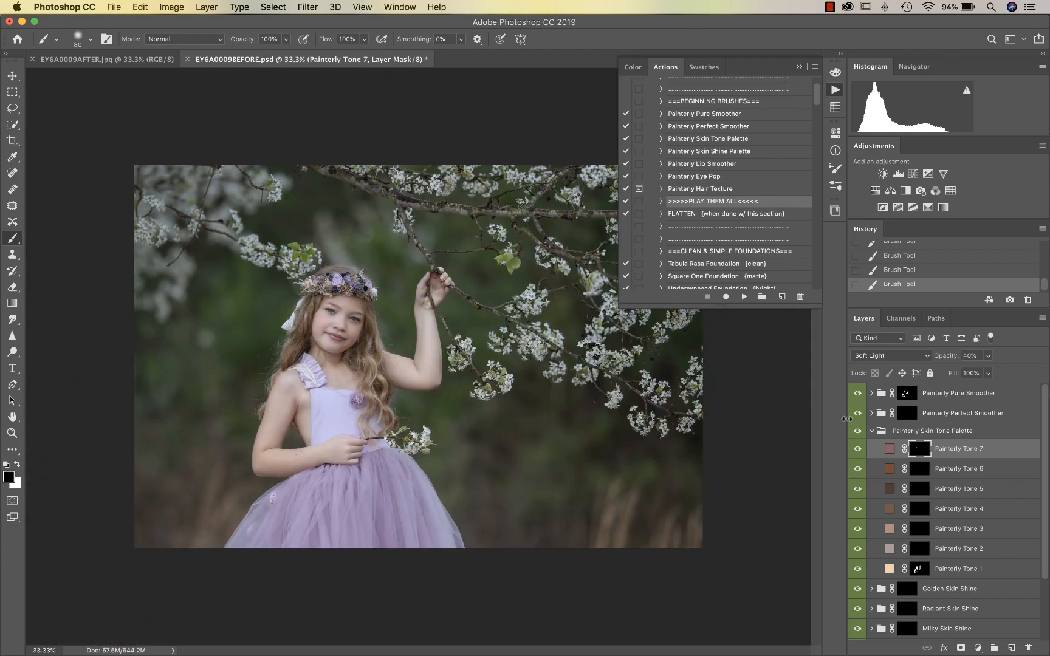
left_click_drag(987, 362, 979, 372)
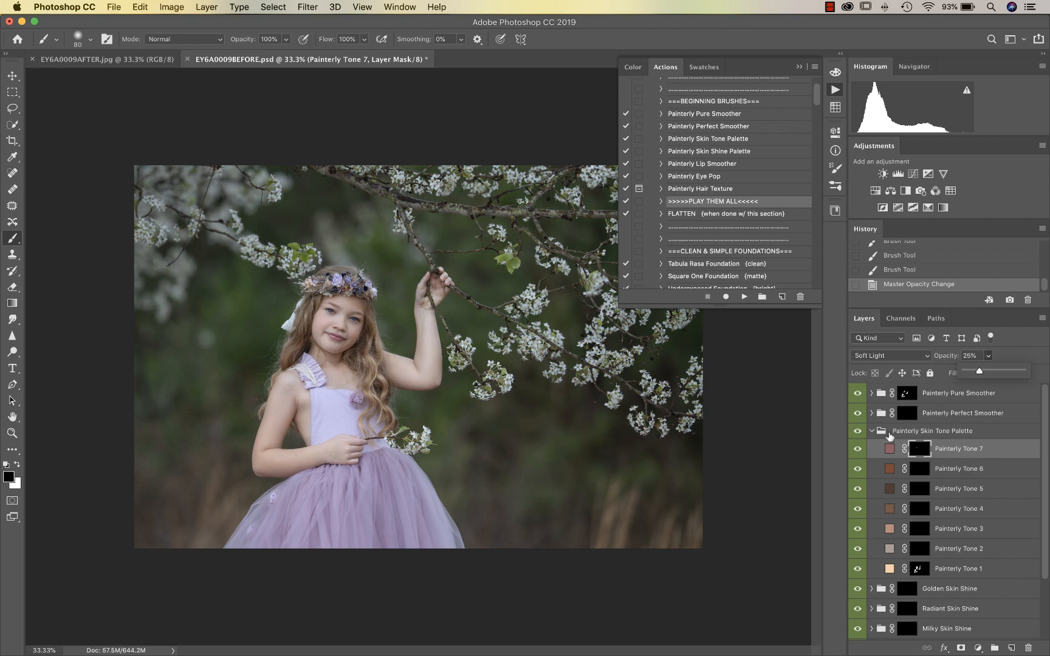
- Paint the Golden Skin Shine effect in white on its mask over the girl's face and arm, starting with a 300 px brush
scroll(873, 475, "down", 1)
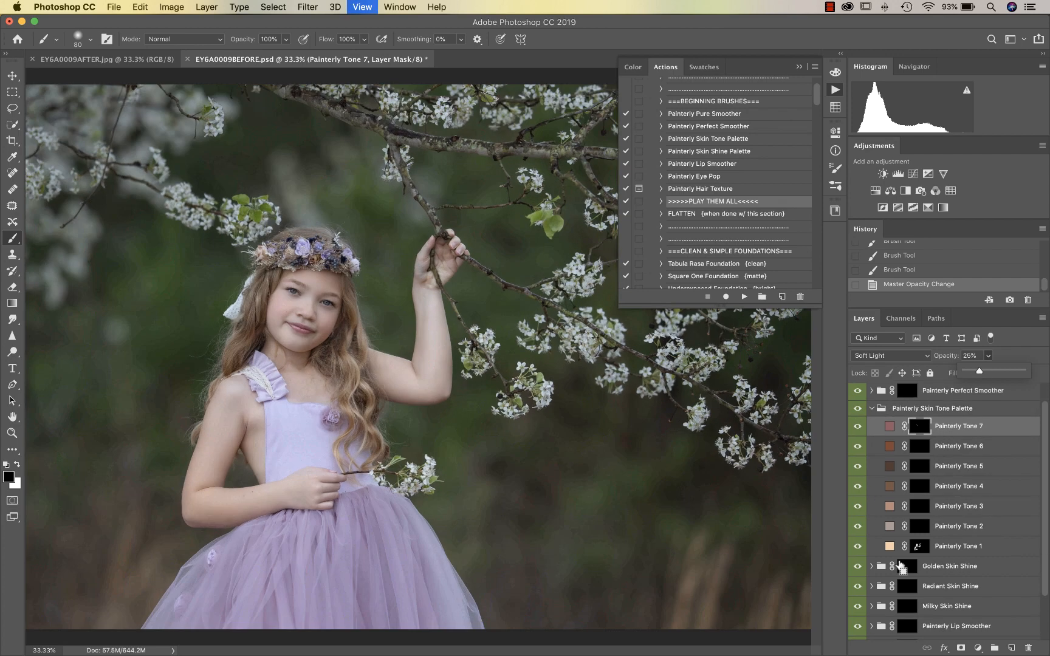
key("super+plus")
scroll(909, 550, "down", 1)
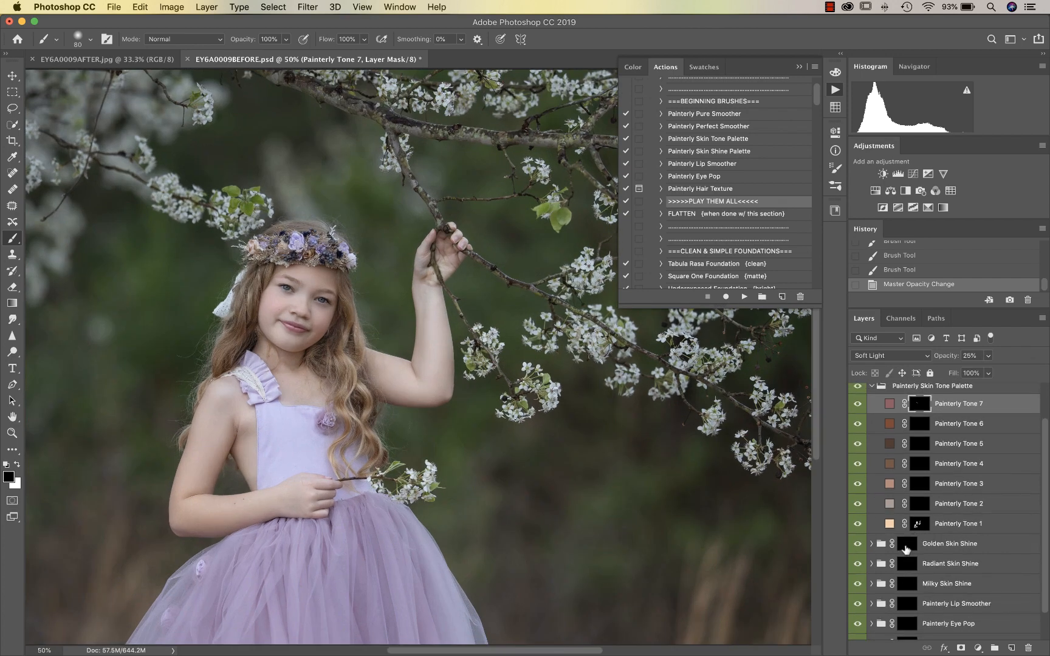
left_click(906, 548)
key("bracketright")
key("bracketright")
key("bracketright")
key("bracketright")
key("bracketright")
key("bracketright")
key("bracketright")
key("bracketright")
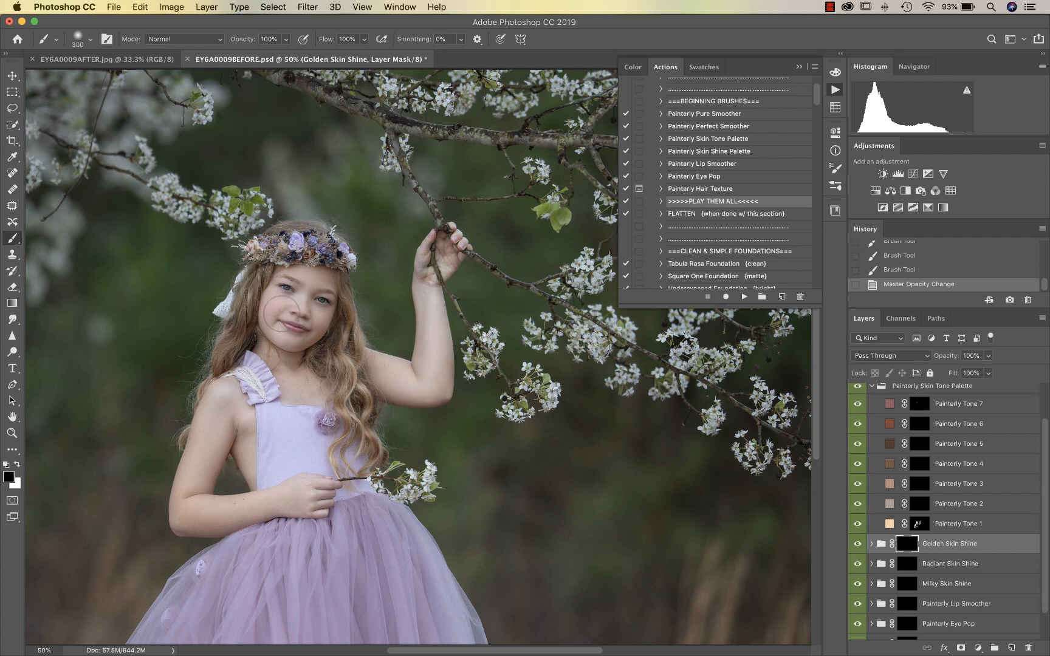
left_click(286, 310)
key("x")
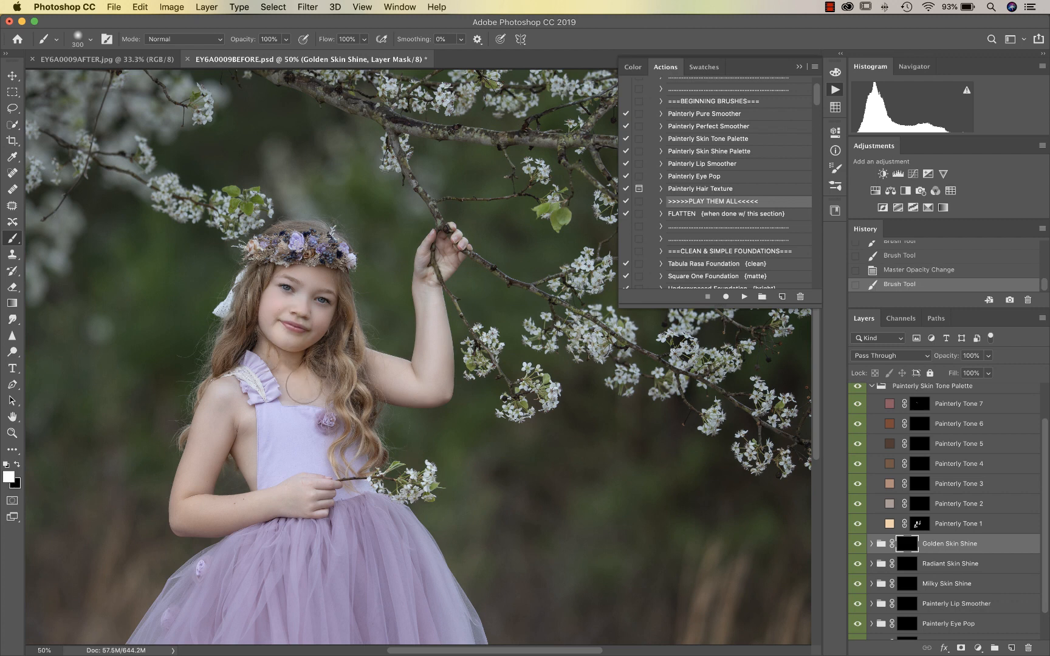
left_click_drag(298, 286, 285, 305)
mouse_move(243, 389)
left_mouse_down()
mouse_move(226, 395)
mouse_move(238, 419)
left_mouse_up()
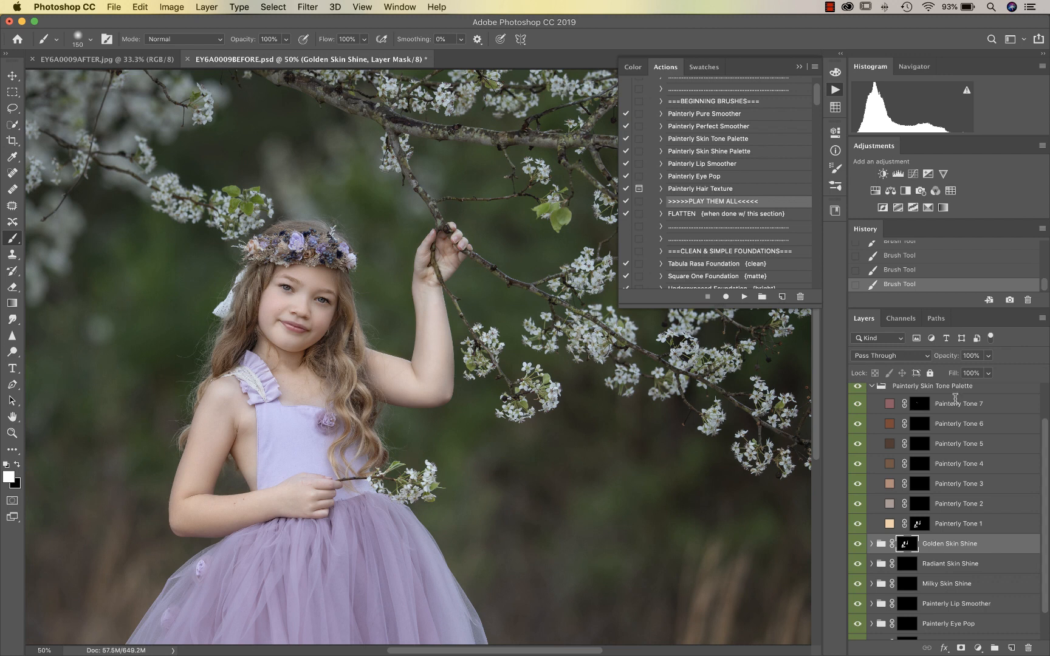
- Lower the Golden Skin Shine group's opacity to 52% and check its before-and-after effect
left_click(988, 358)
left_click(966, 372)
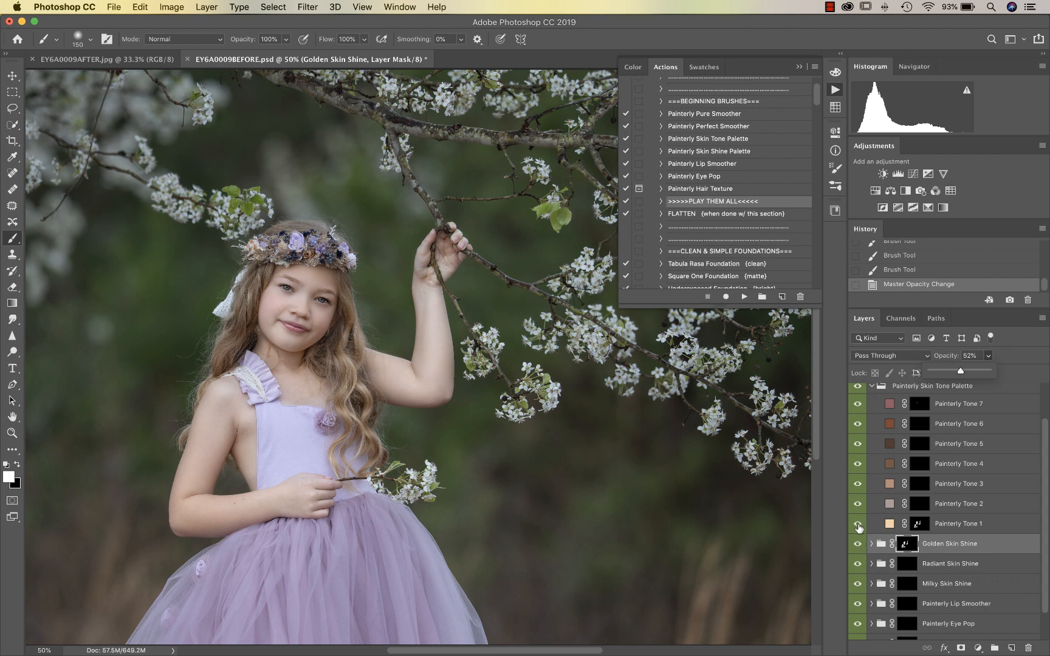
left_click(858, 544)
- Paint the Painterly Eye Pop effect in white on its mask over both of the girl's eyes with a 30 px brush
scroll(876, 541, "down", 1)
scroll(884, 535, "down", 2)
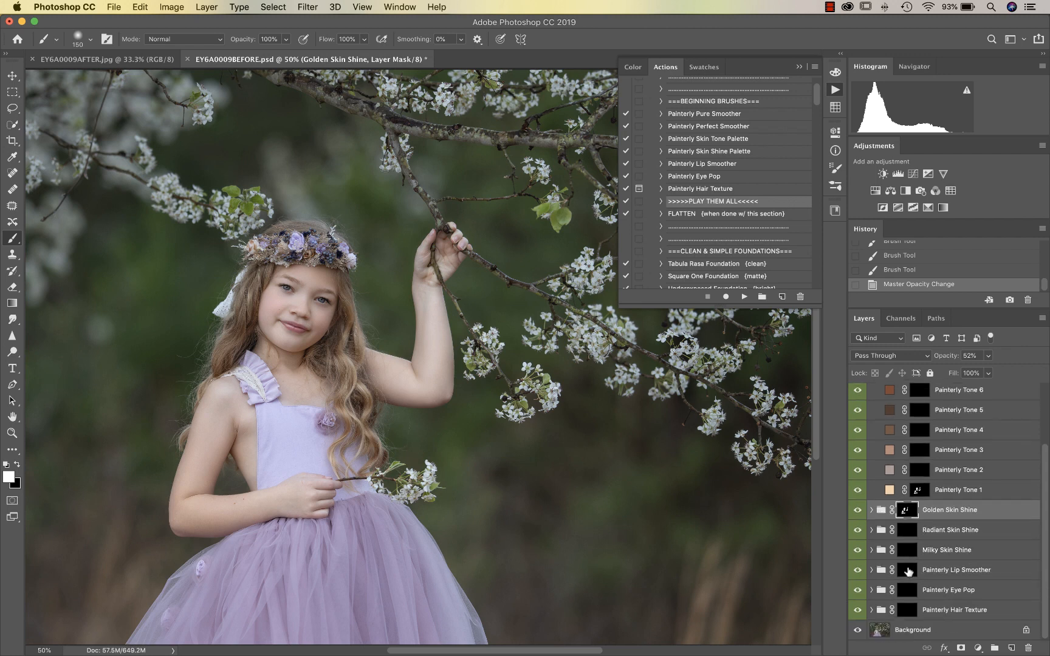
left_click(908, 588)
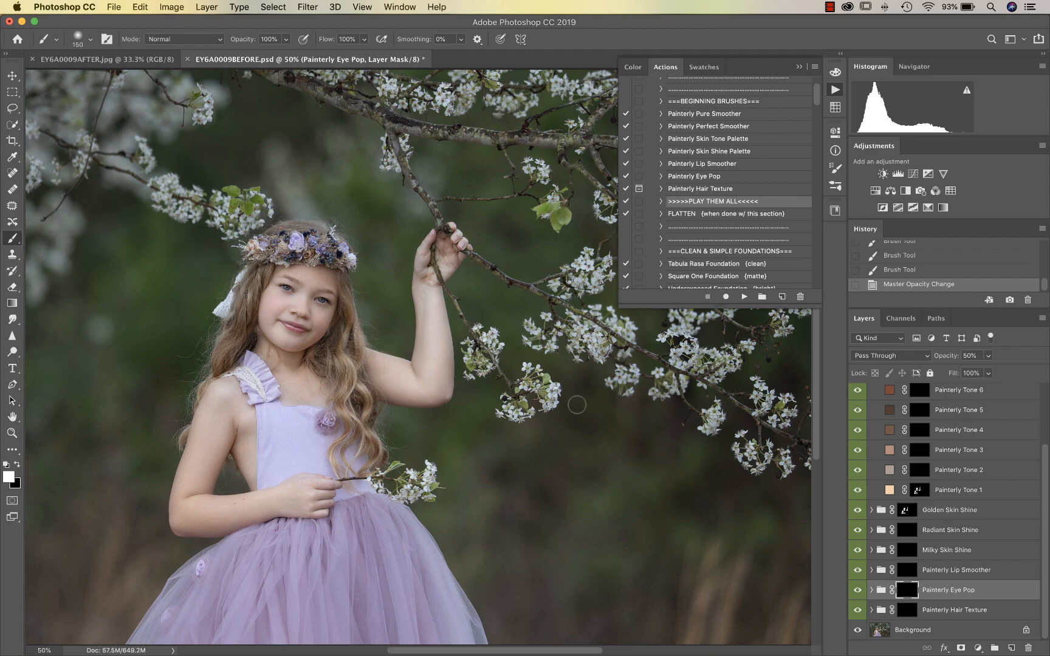
key("super+plus")
key("super+plus")
left_click_drag(183, 331, 340, 441)
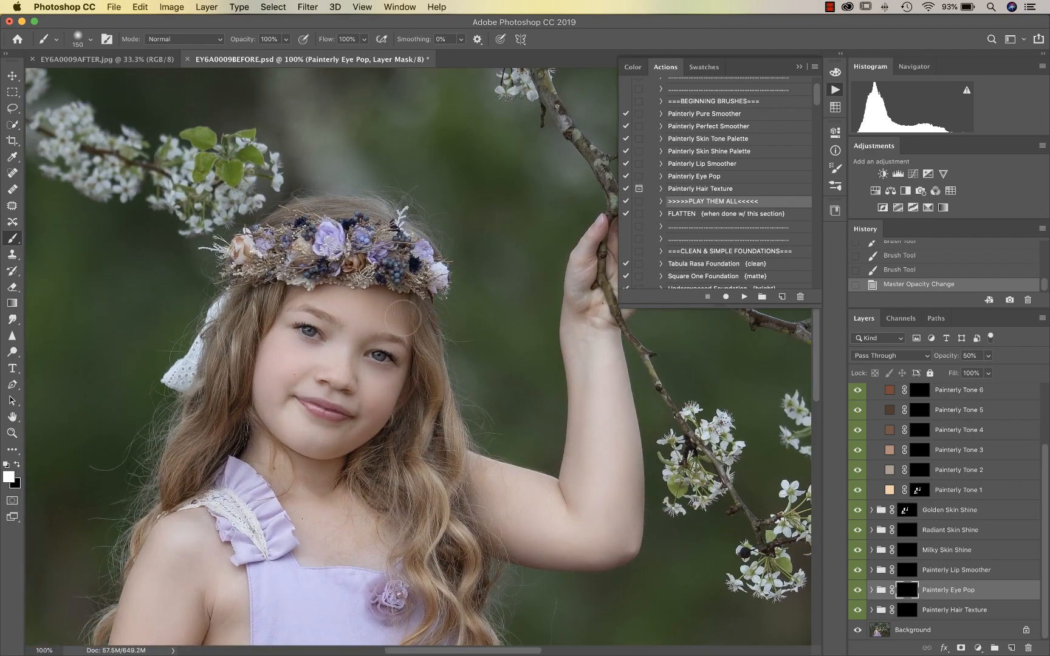
key("bracketleft")
key("bracketleft")
key("bracketleft")
key("bracketleft")
key("bracketleft")
key("bracketleft")
key("bracketleft")
key("bracketleft")
key("bracketleft")
key("bracketleft")
left_click(375, 356)
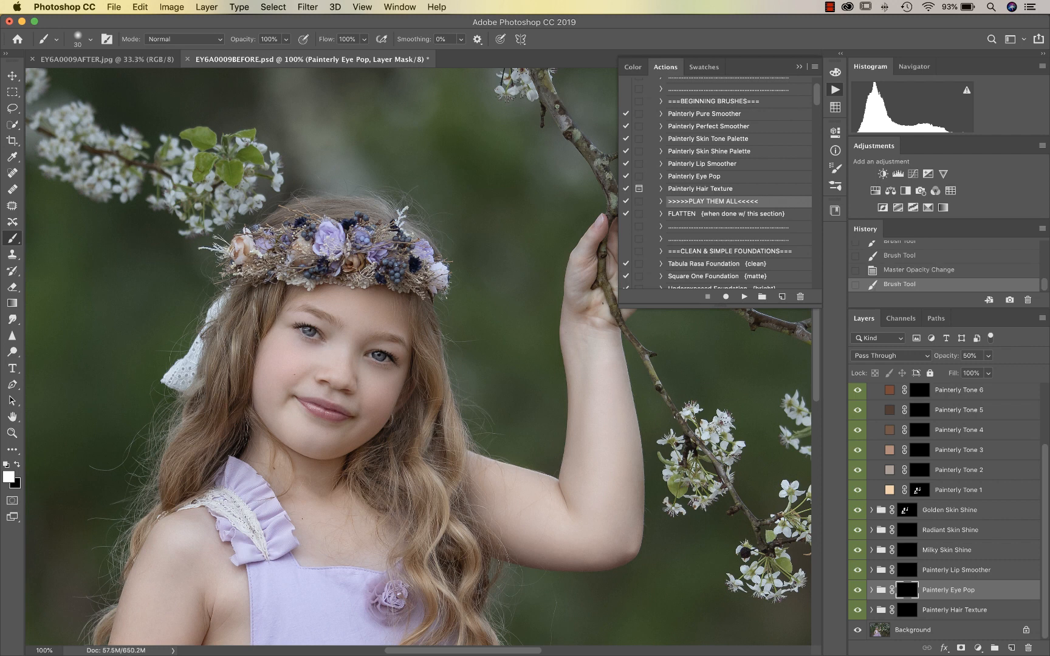
left_click(988, 356)
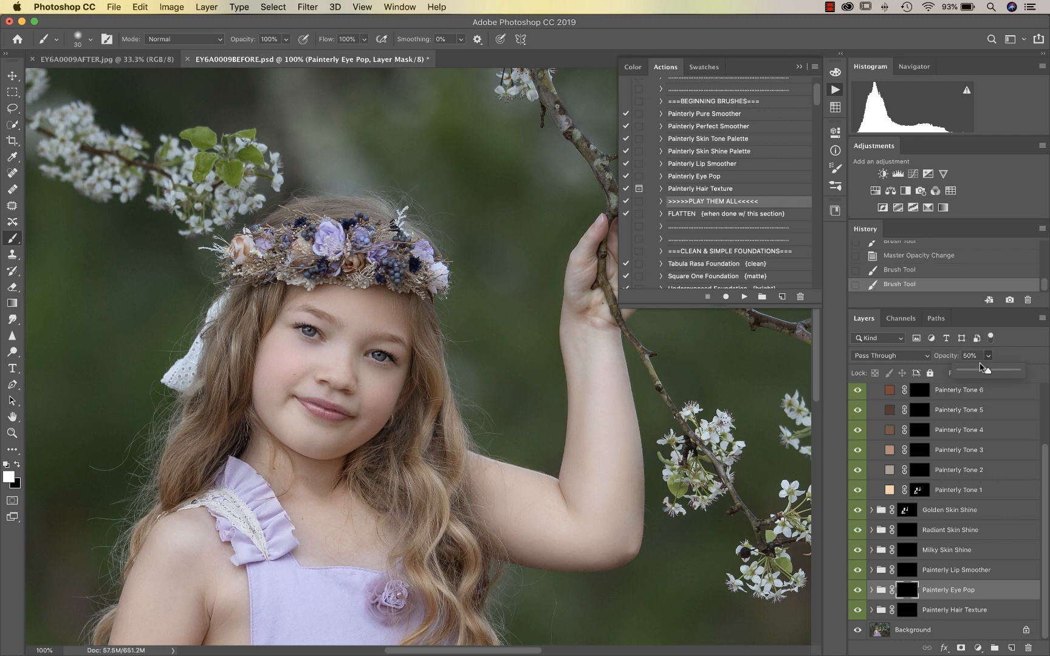
- Paint the Painterly Lip Smoother in white on its mask over the girl's lips with a 20 px brush, and lower the group's opacity to 67%
left_click(914, 570)
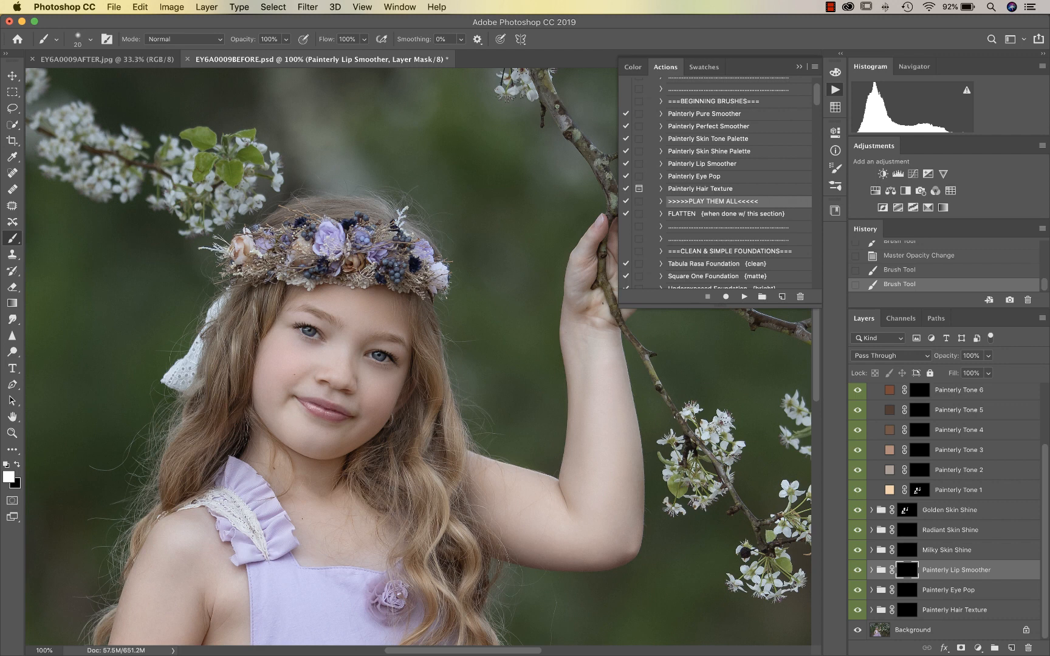
left_click_drag(329, 415, 342, 411)
left_click(318, 405)
key("super+equal")
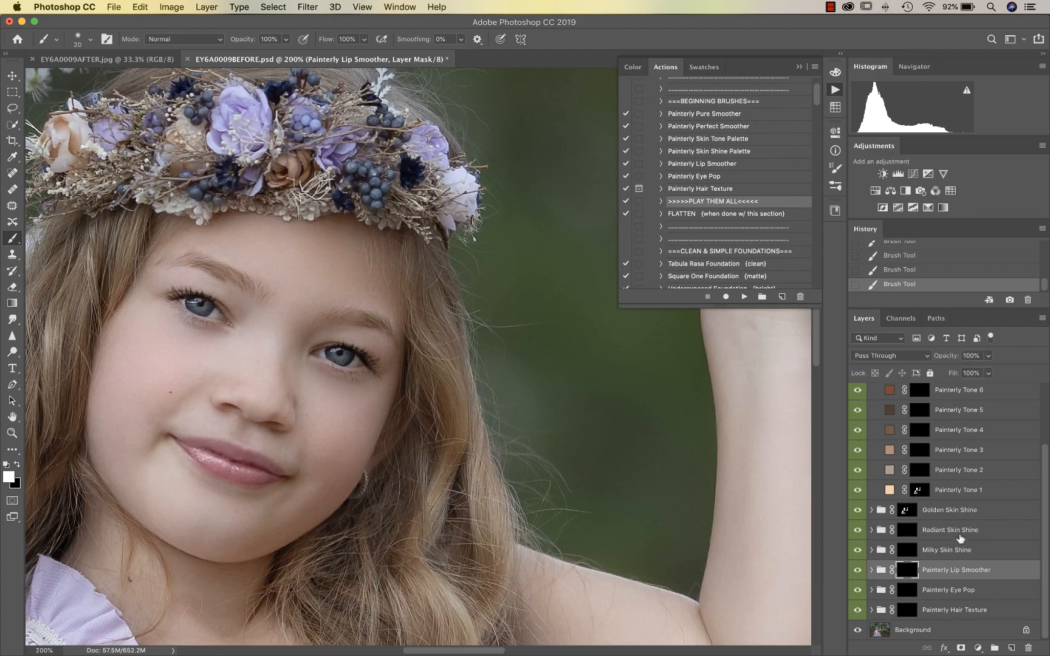
left_click(989, 355)
left_click_drag(991, 370, 971, 372)
key("super+minus")
key("super+minus")
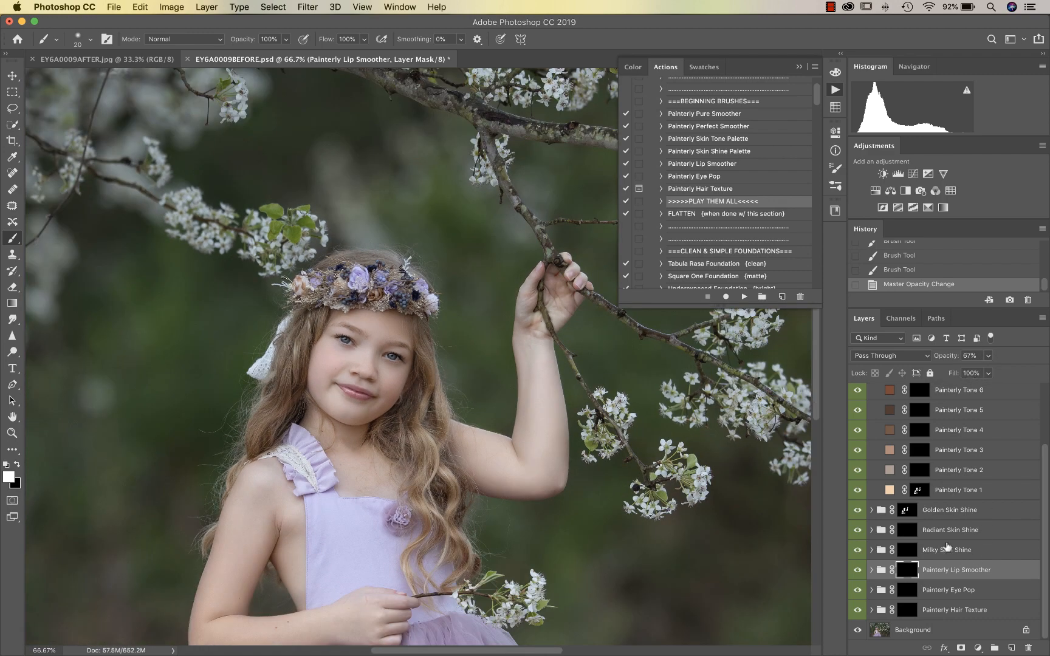
- Paint Painterly Hair Texture in white on its mask over the hair beside the face with a 90 px brush, and set its opacity to 49%
left_click(912, 611)
key("super+plus")
key("super+plus")
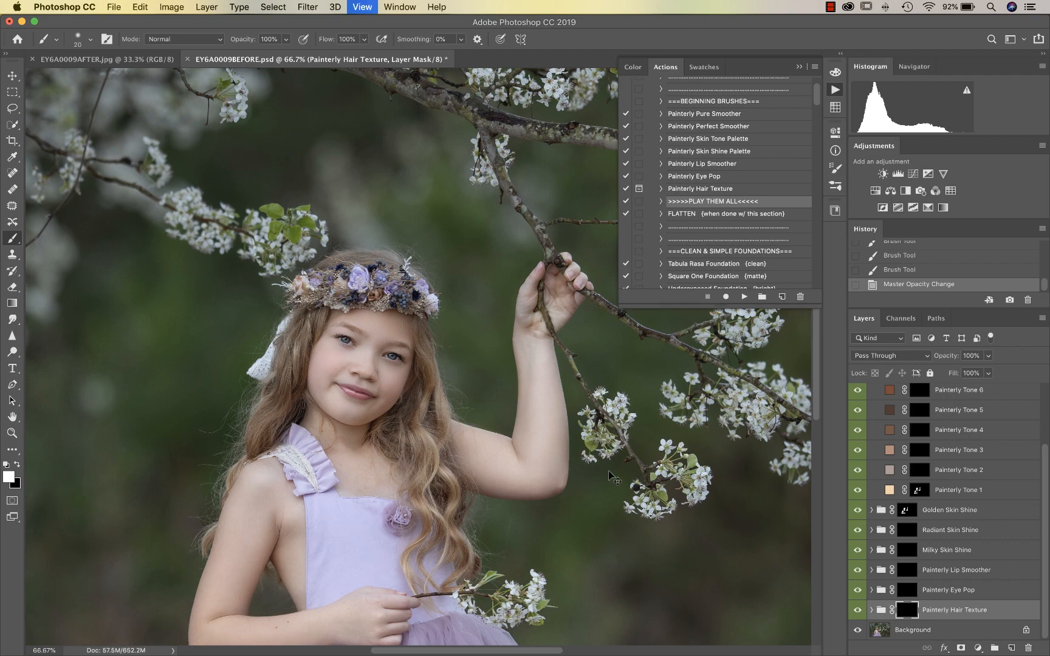
key("bracketright")
key("bracketright")
key("bracketright")
key("bracketright")
key("bracketright")
key("bracketright")
key("bracketright")
key("bracketright")
key("bracketright")
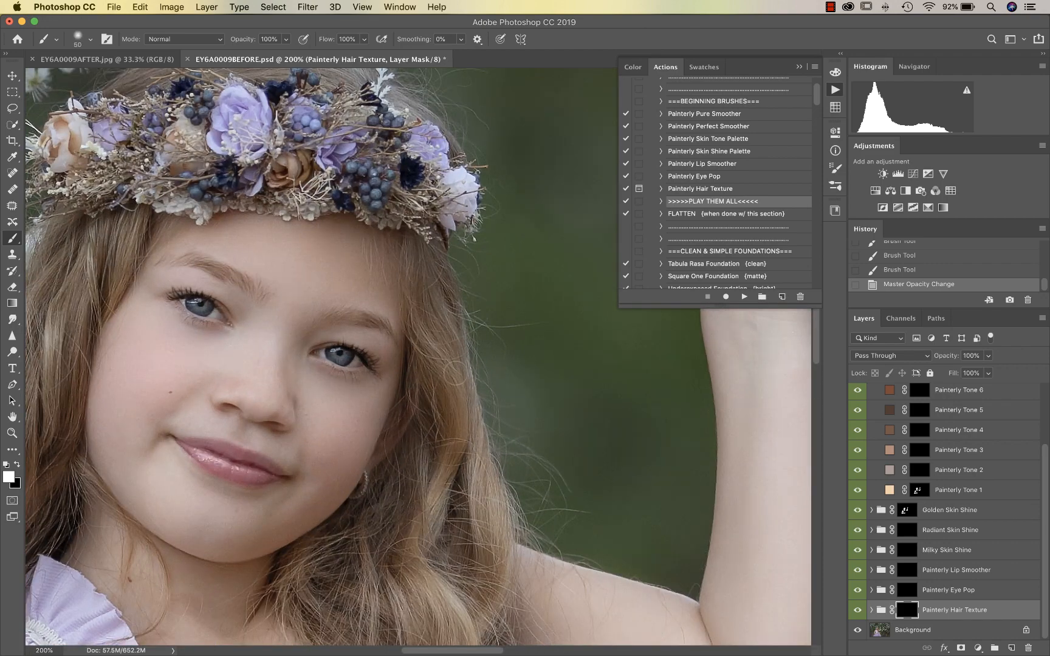
left_click_drag(427, 255, 437, 249)
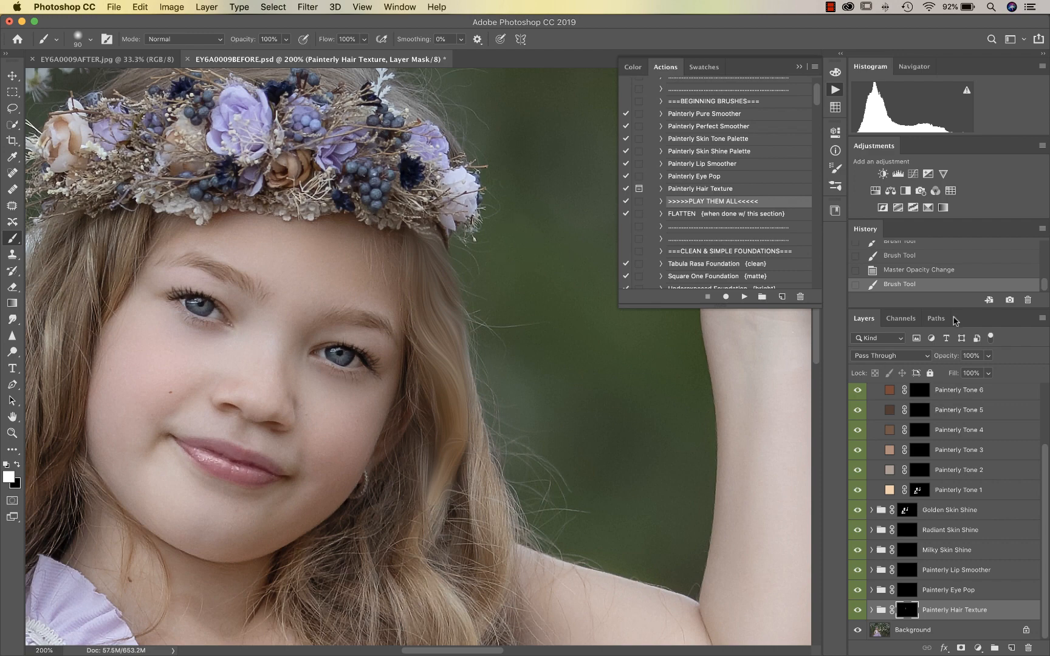
left_click(988, 356)
left_click_drag(962, 376, 960, 373)
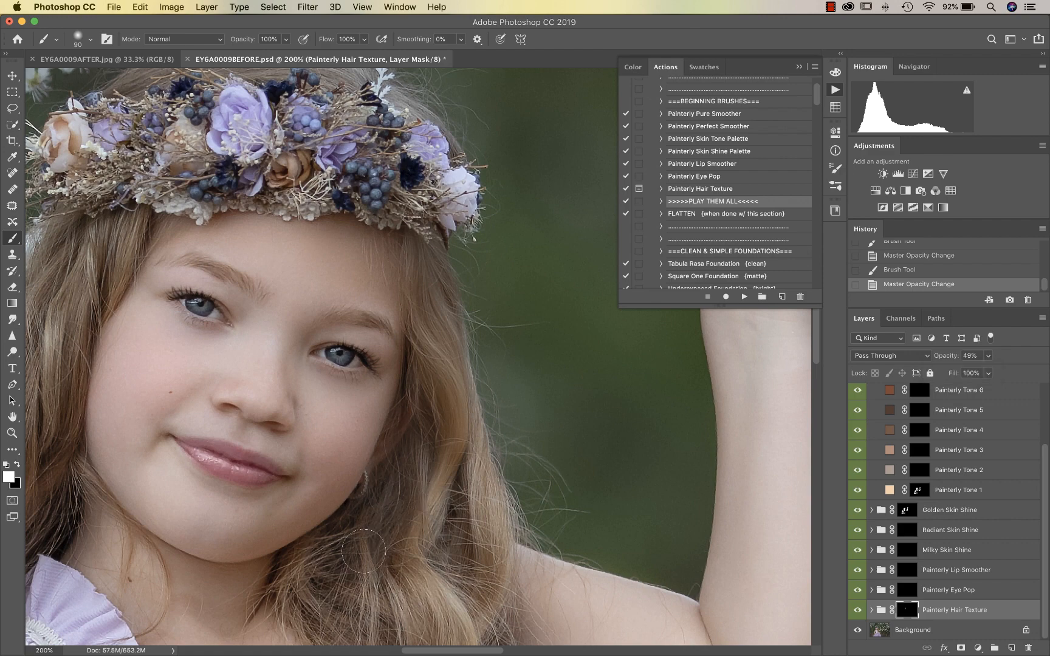
- Continue painting the Painterly Hair Texture mask down the girl's long curls to their ends, reducing the brush to 50 px for the narrower strands
left_click_drag(480, 538, 447, 547)
scroll(433, 512, "down", 5)
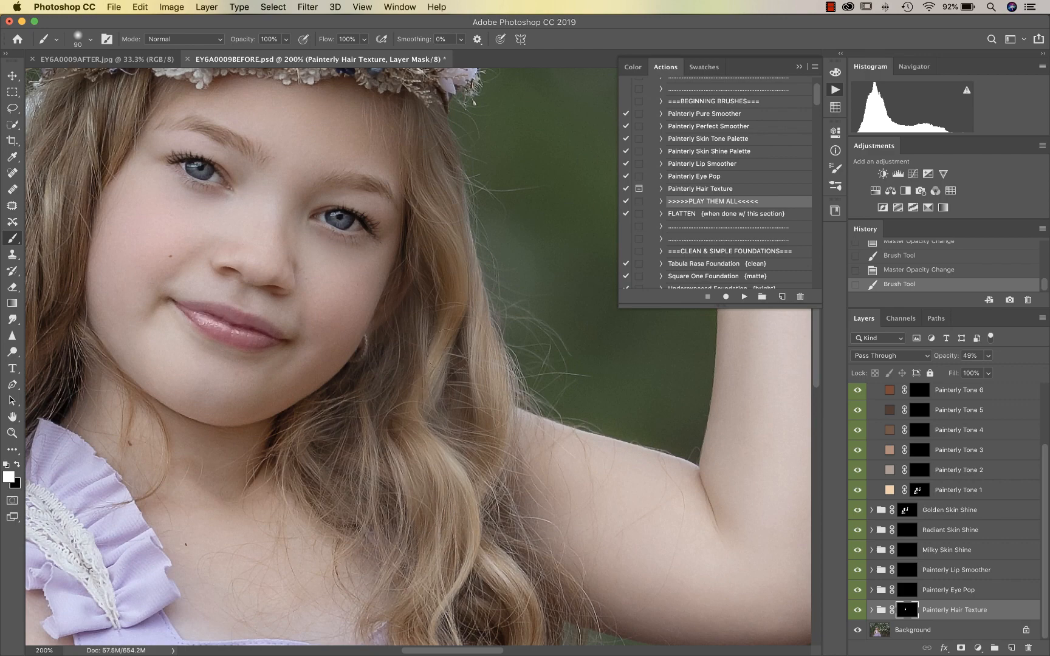
left_click_drag(391, 358, 402, 373)
scroll(404, 377, "down", 5)
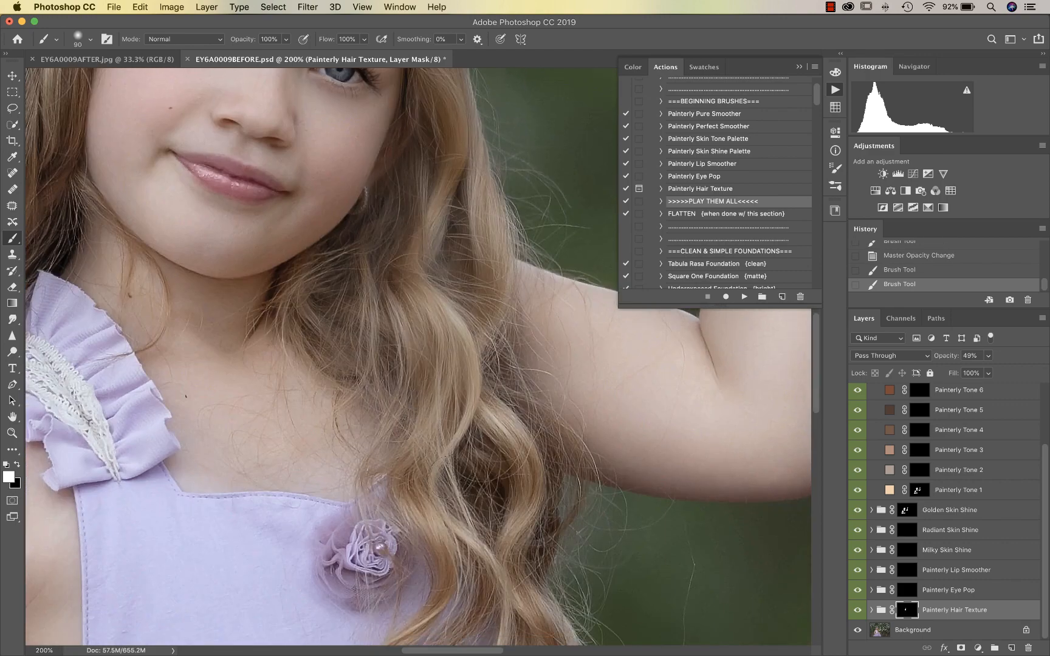
left_click(516, 423)
scroll(516, 425, "down", 4)
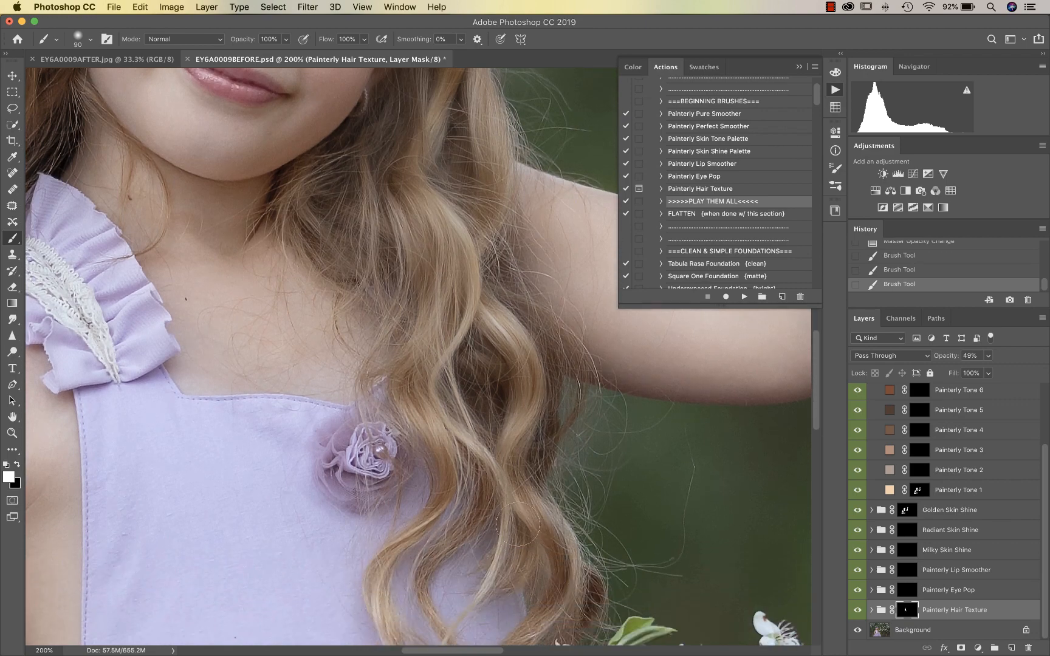
left_click(483, 494)
key("bracketleft")
key("bracketleft")
key("bracketleft")
key("bracketleft")
left_click_drag(482, 490, 480, 512)
scroll(387, 625, "down", 5)
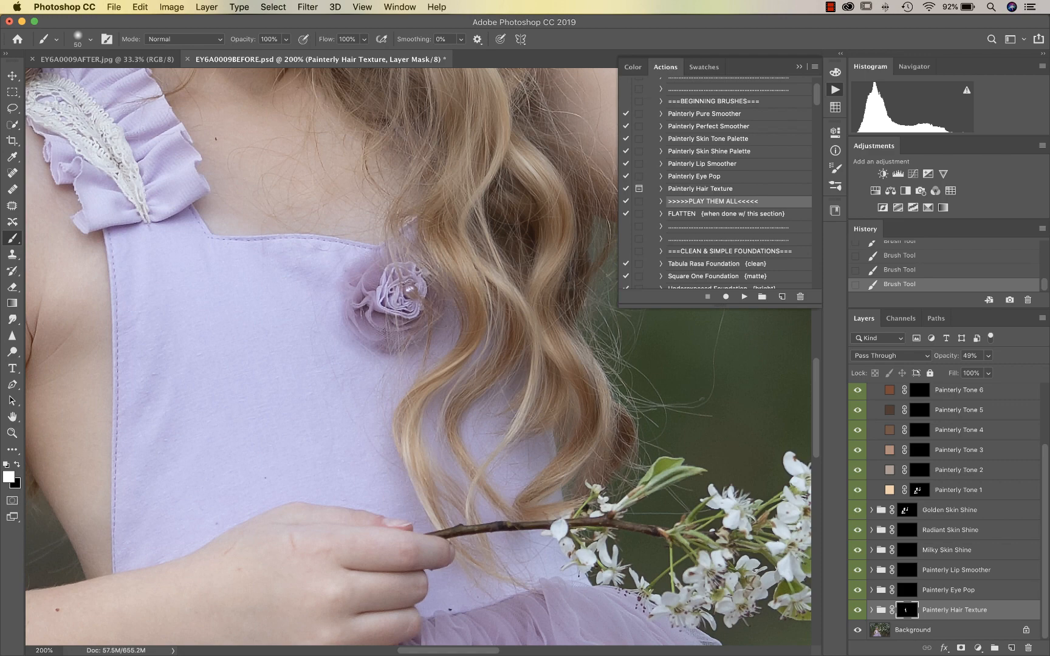
key("ctrl+minus")
key("ctrl+minus")
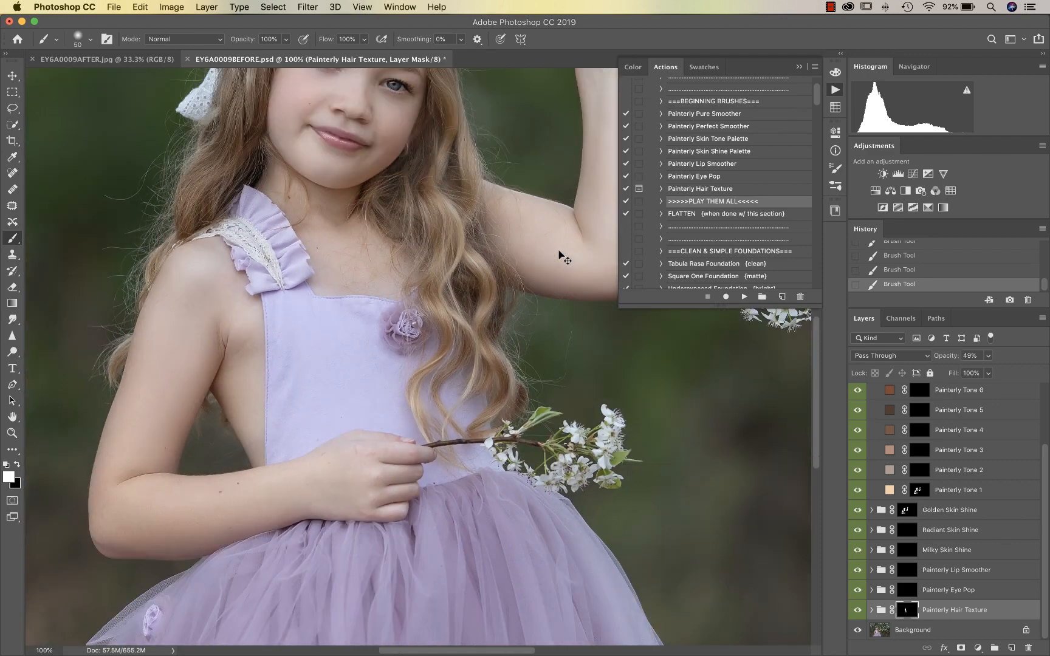
scroll(559, 250, "up", 2)
scroll(559, 250, "left", 2)
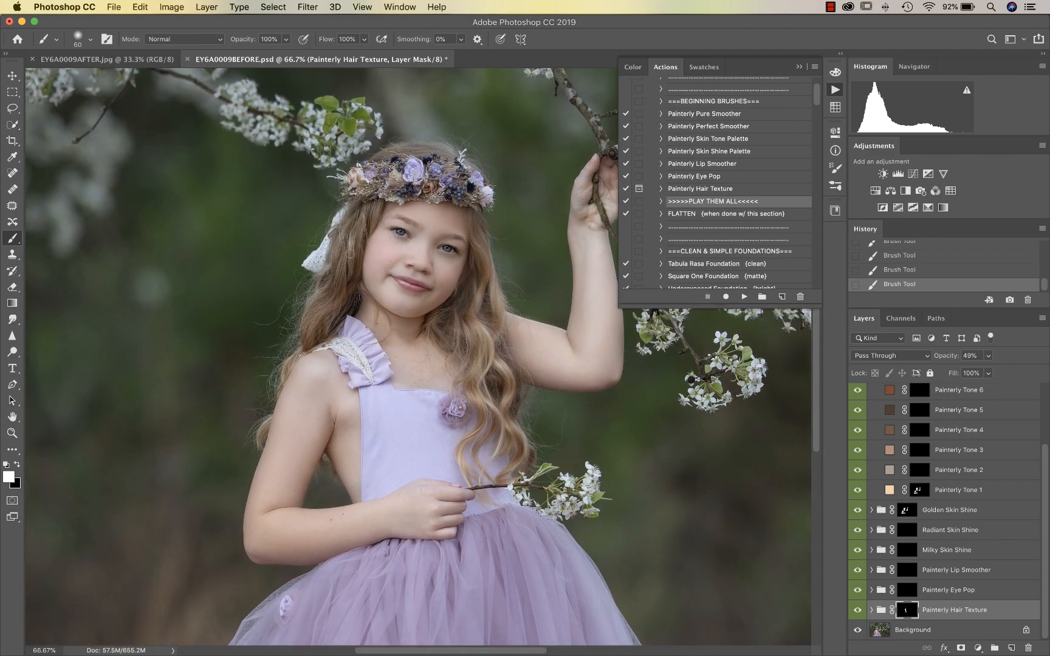
key("bracketright")
key("bracketright")
- Compare the portrait with and without the Painterly Hair Texture effect, close up at 100% and in the whole image
left_click(858, 611)
left_click(858, 610)
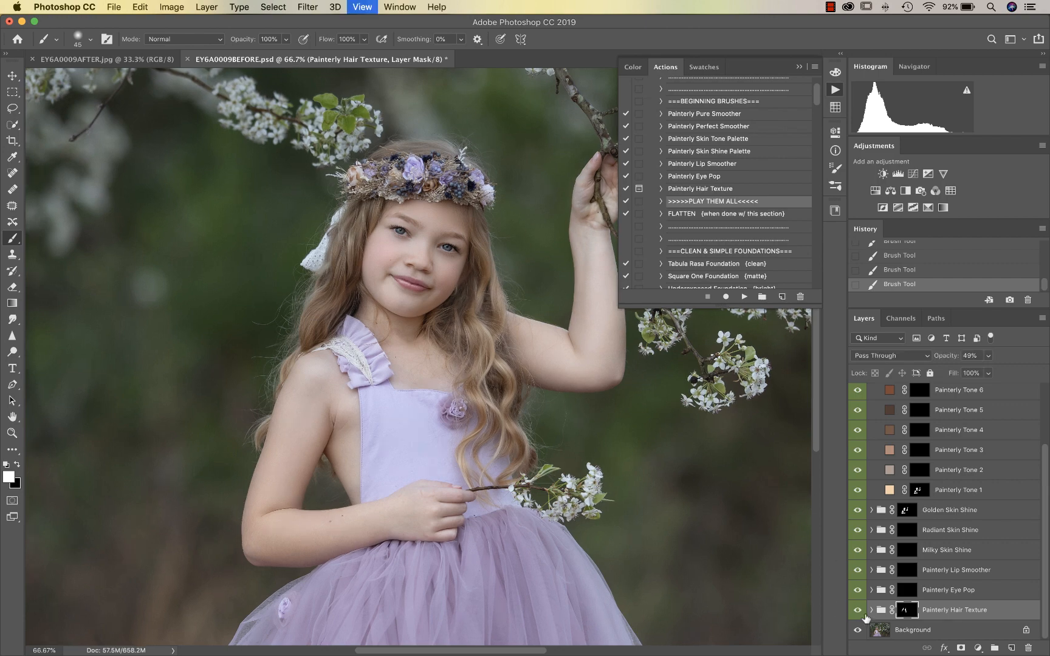
key("super+1")
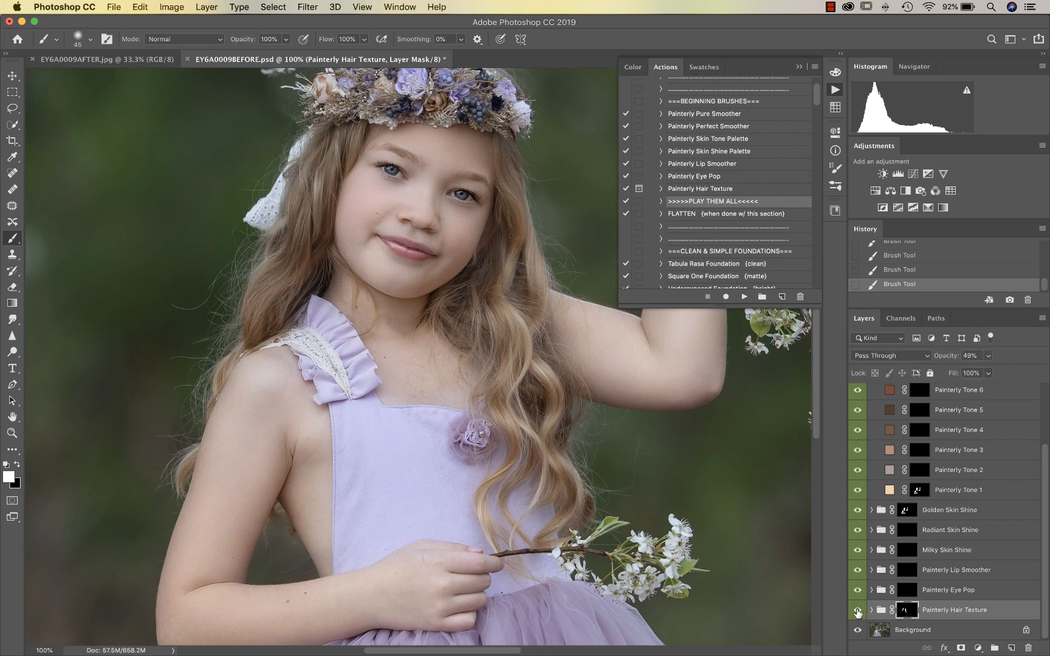
left_click(858, 611)
left_click(858, 610)
left_click(858, 611)
left_click(858, 611)
left_click(858, 611)
left_click(858, 611)
key("super+minus")
key("super+minus")
key("super+minus")
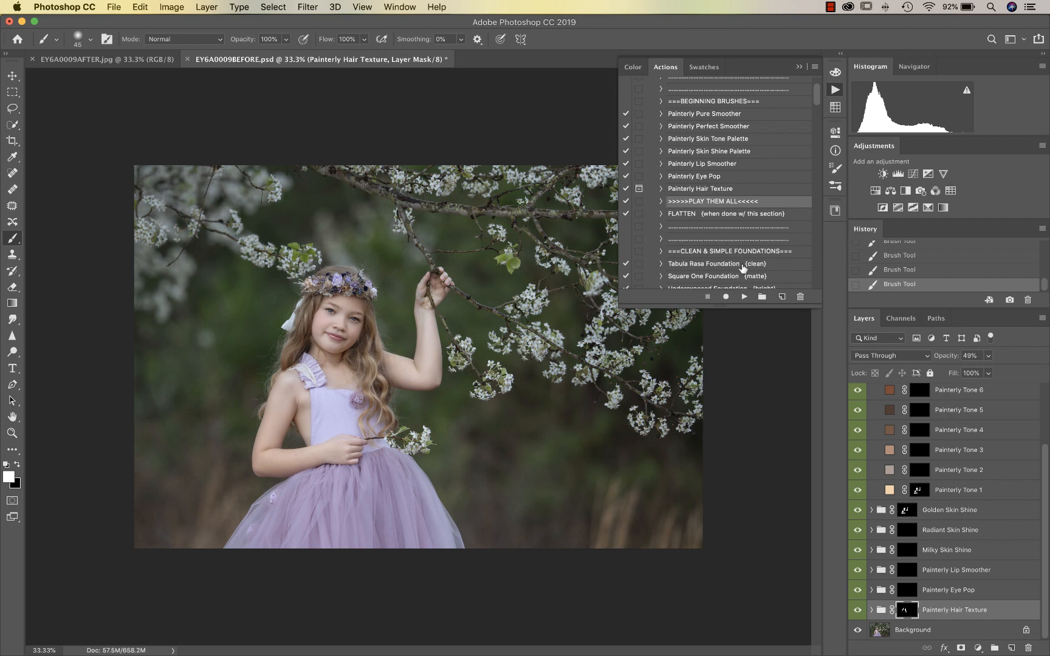
- Flatten the retouched image and run the Tabula Rasa Foundation {clean} action
key("super+shift+f")
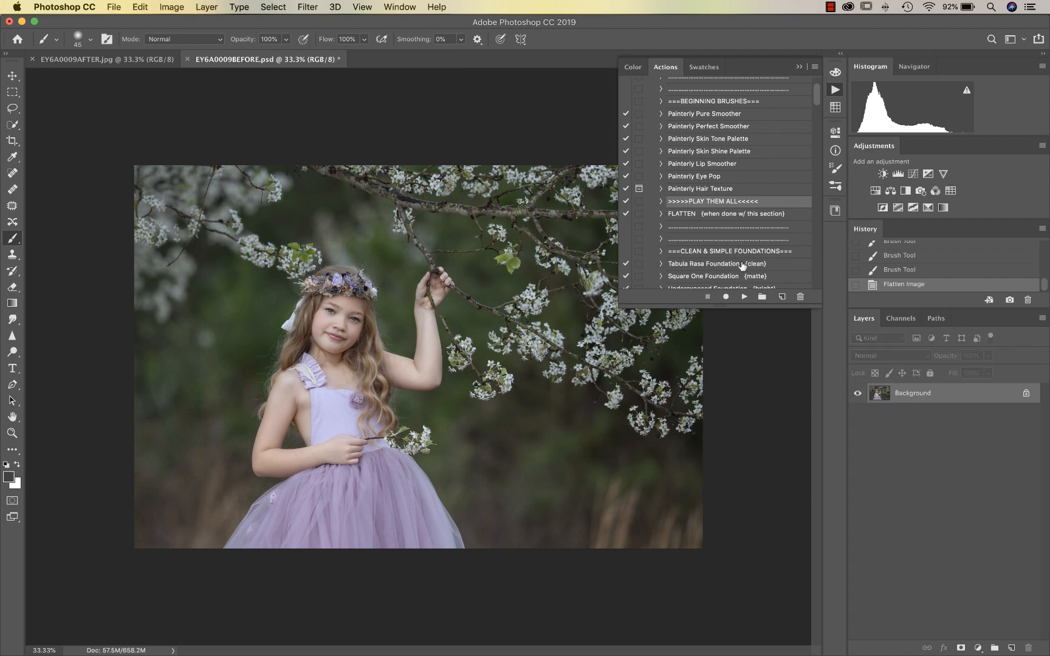
scroll(740, 265, "down", 3)
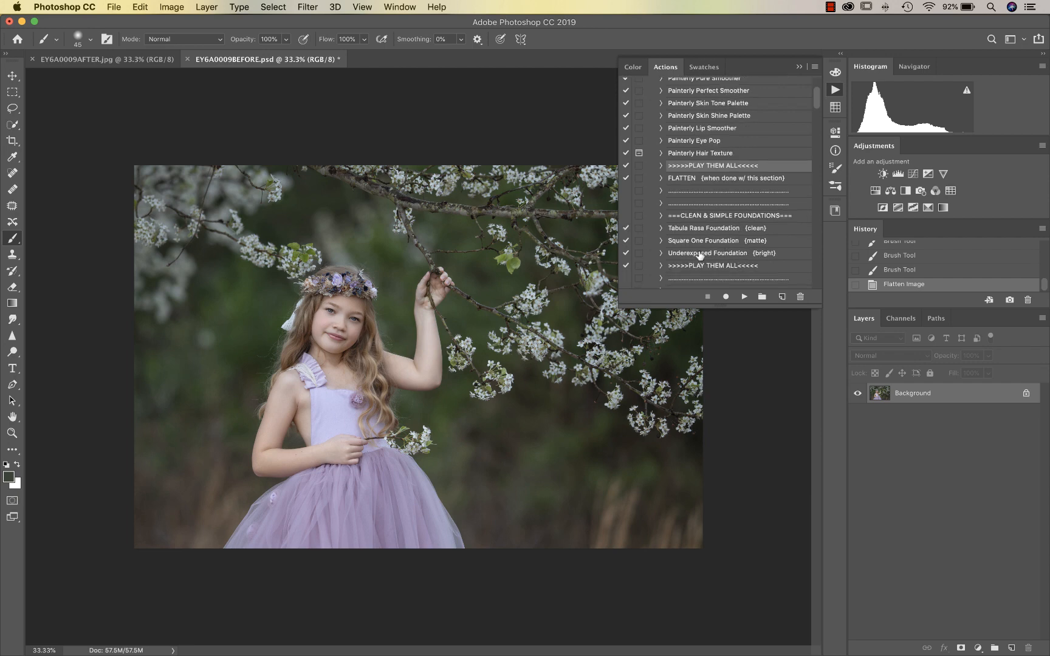
left_click(709, 231)
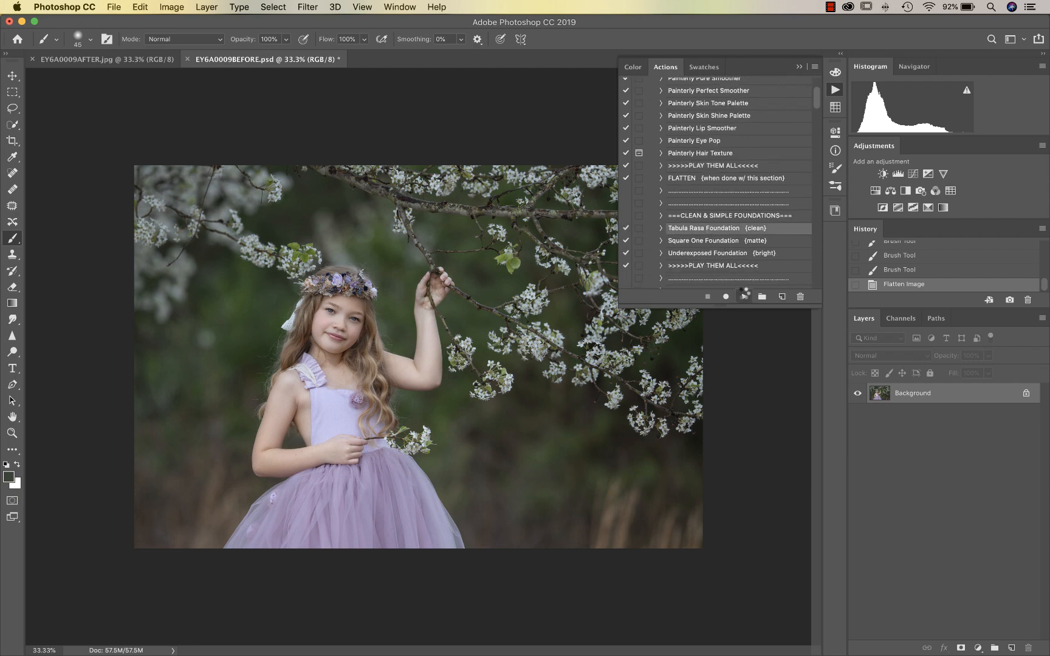
left_click(744, 296)
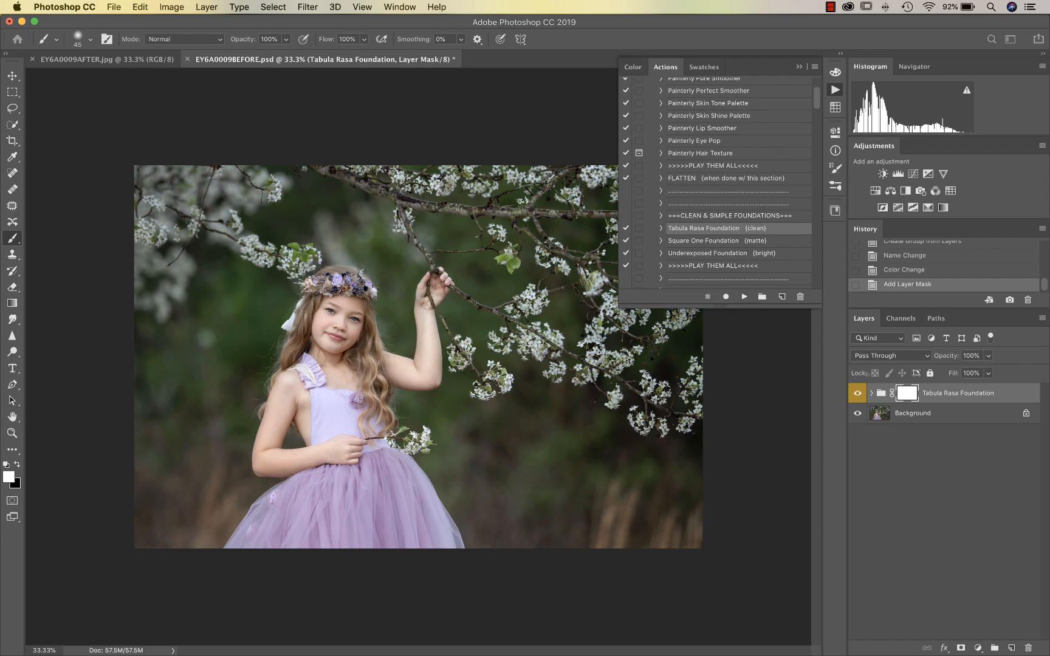
- Compare the image with and without the Tabula Rasa Foundation group, and reduce the group's opacity to 28%
left_click(858, 394)
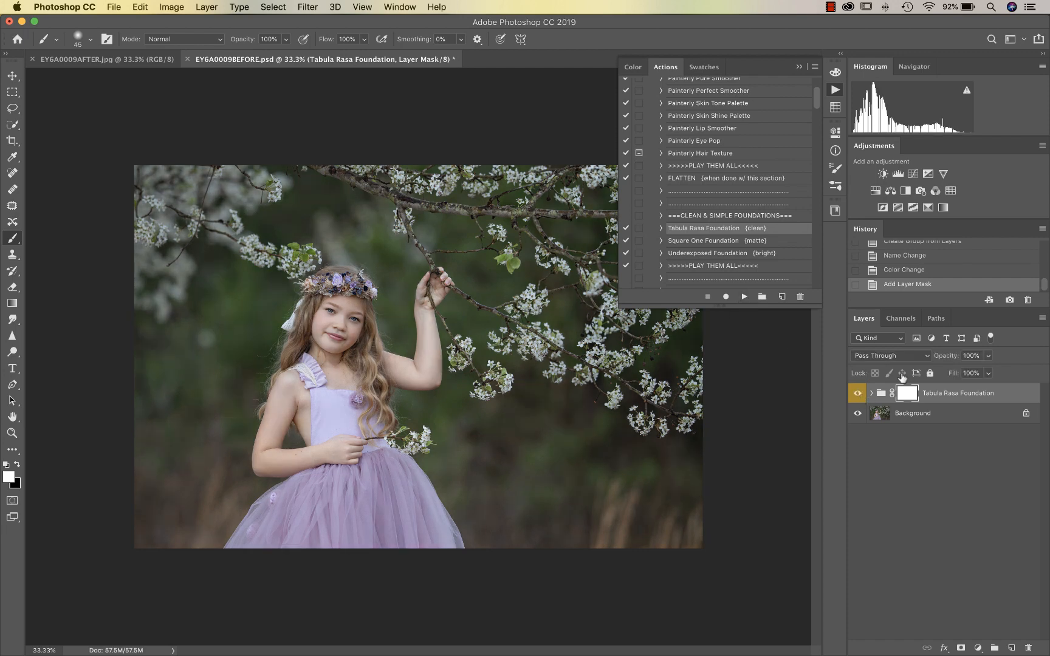
left_click(988, 355)
left_click_drag(959, 376, 951, 373)
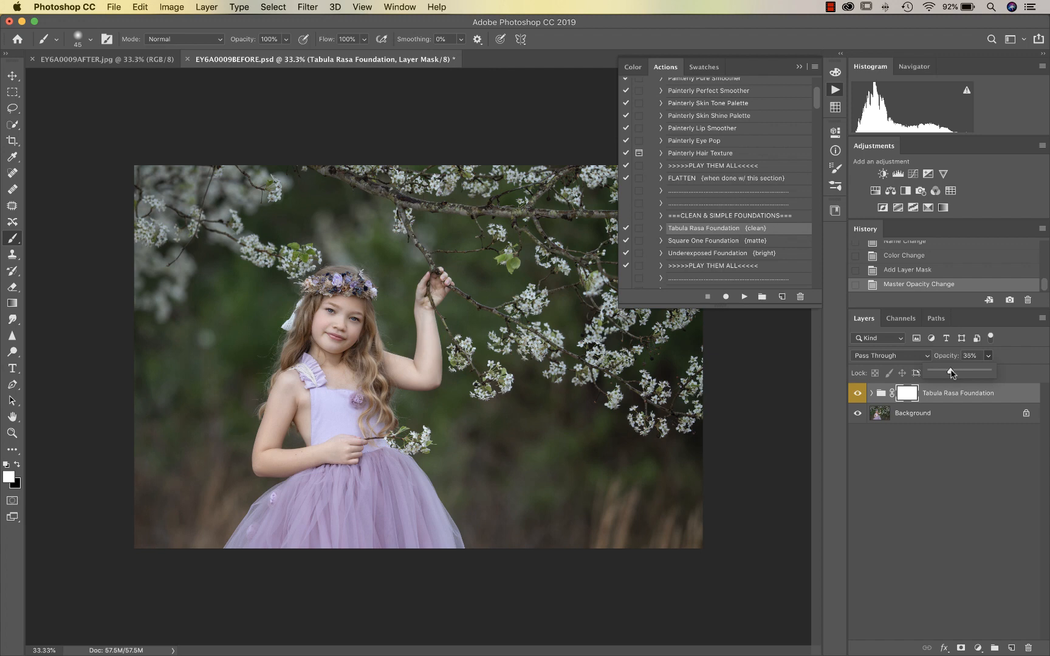
left_click(858, 394)
left_click(857, 393)
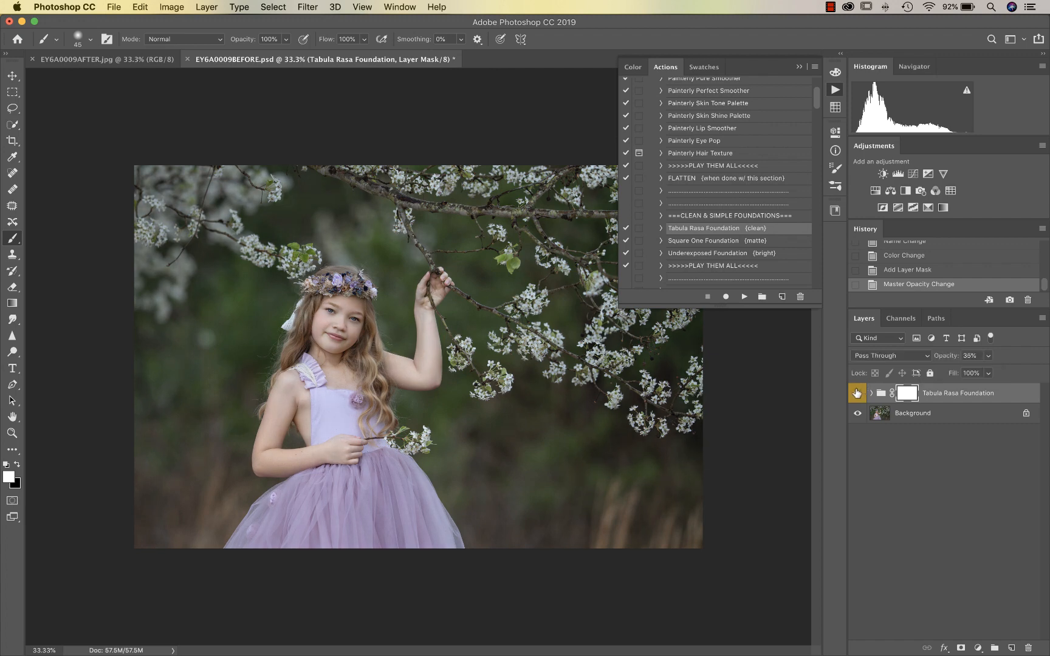
left_click(858, 393)
left_click(857, 394)
left_click(989, 362)
left_click_drag(987, 370, 984, 371)
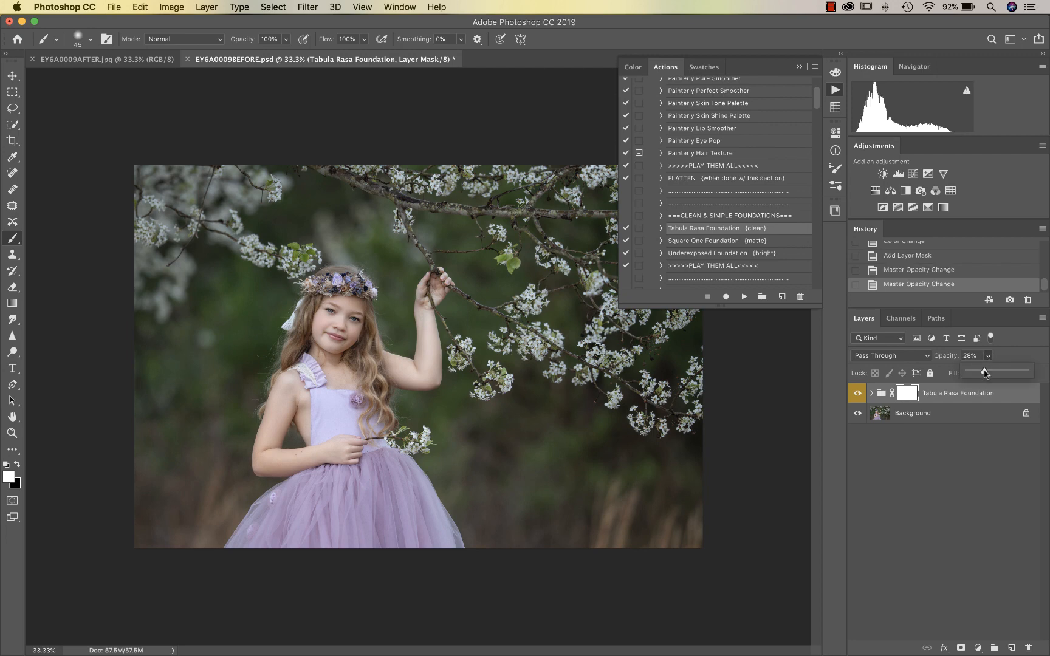
- Flatten the image to merge the Tabula Rasa Foundation group into the background
scroll(809, 235, "down", 5)
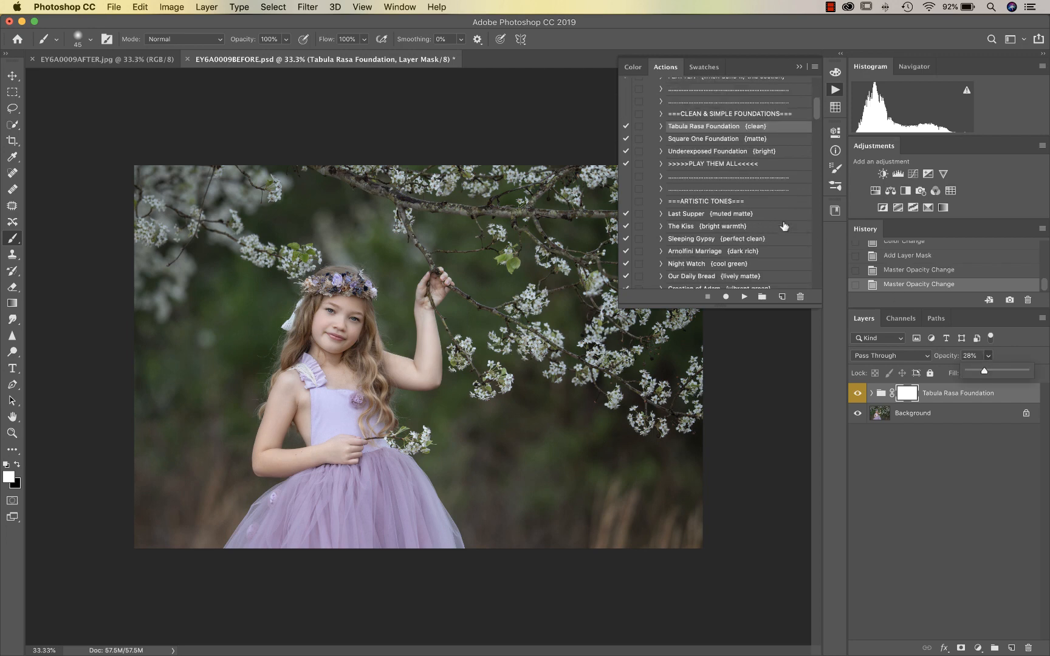
key("shift+super+e")
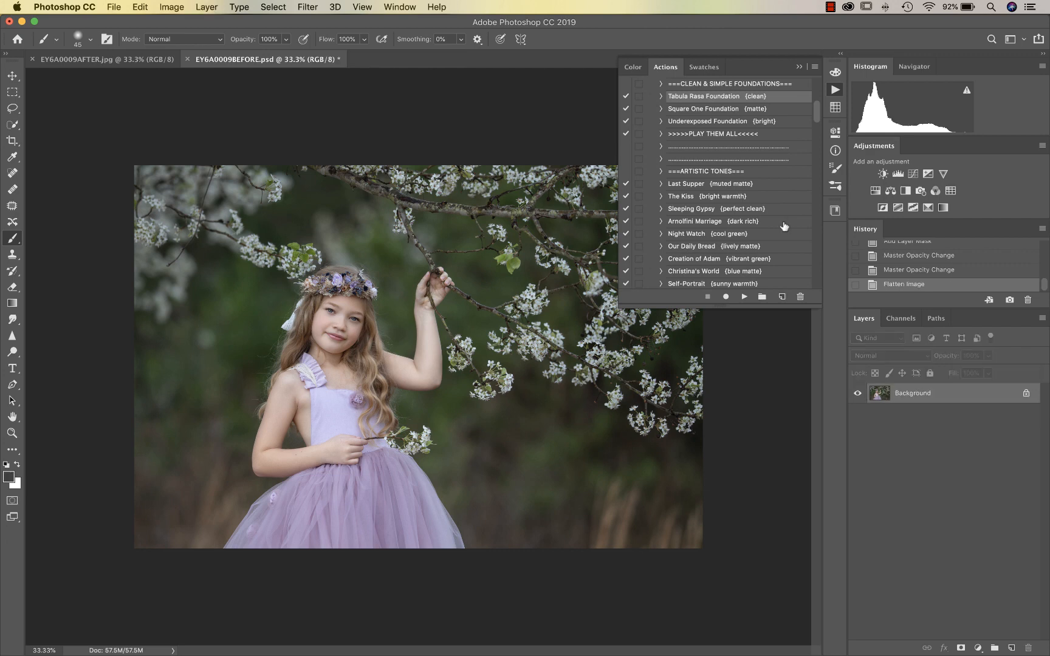
scroll(766, 227, "down", 1)
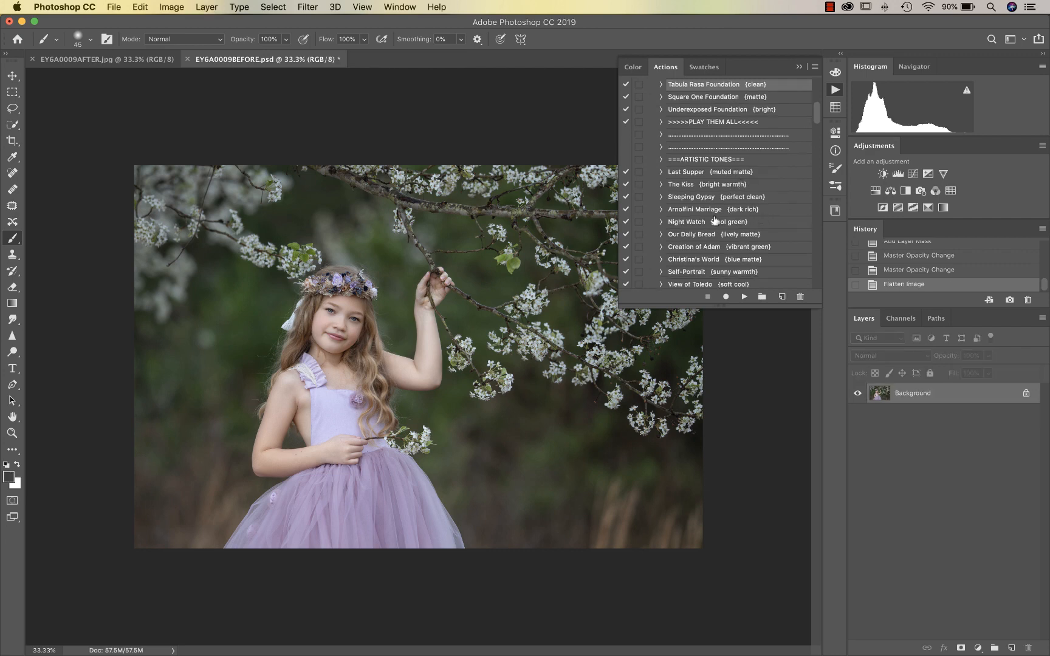
- Try the Last Supper {muted matte} and Sleeping Gypsy {perfect clean} artistic tone actions, hiding each resulting group
scroll(715, 220, "down", 1)
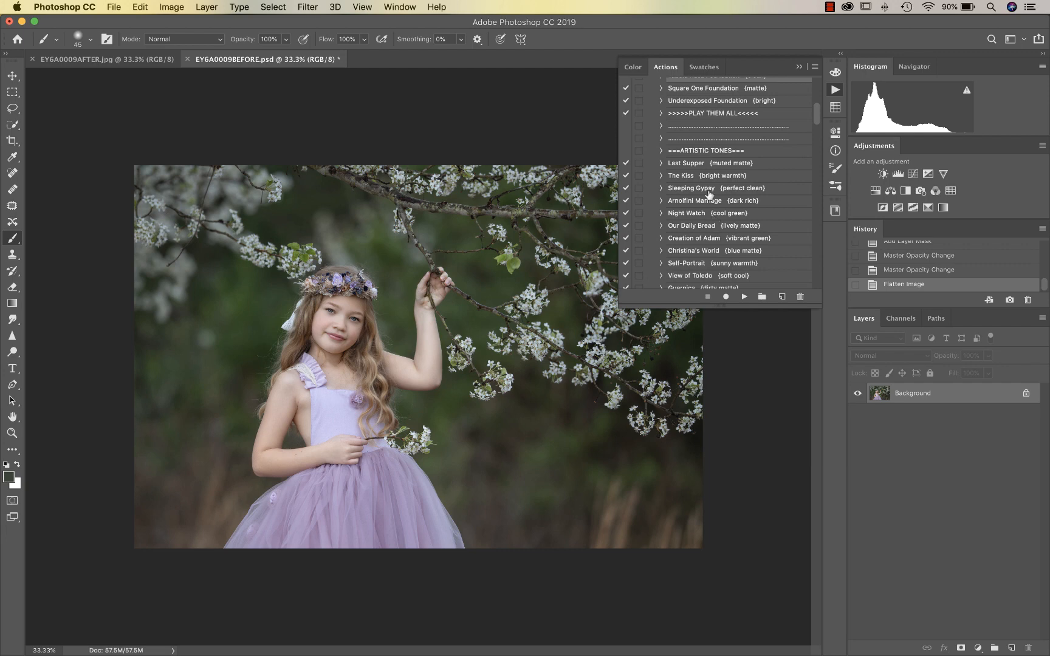
left_click(709, 163)
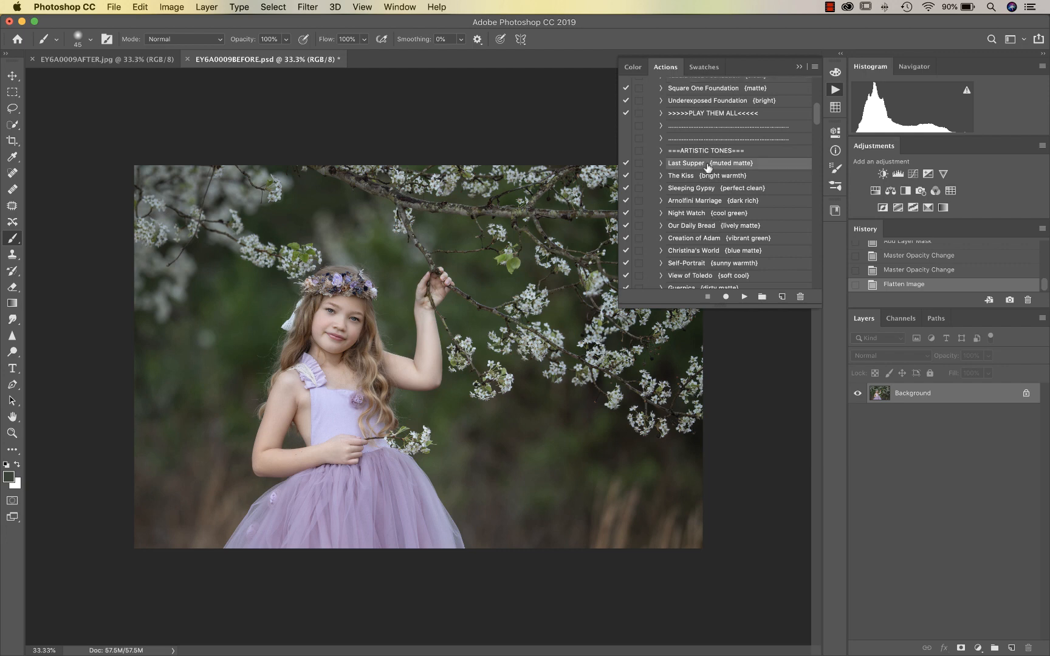
left_click(744, 297)
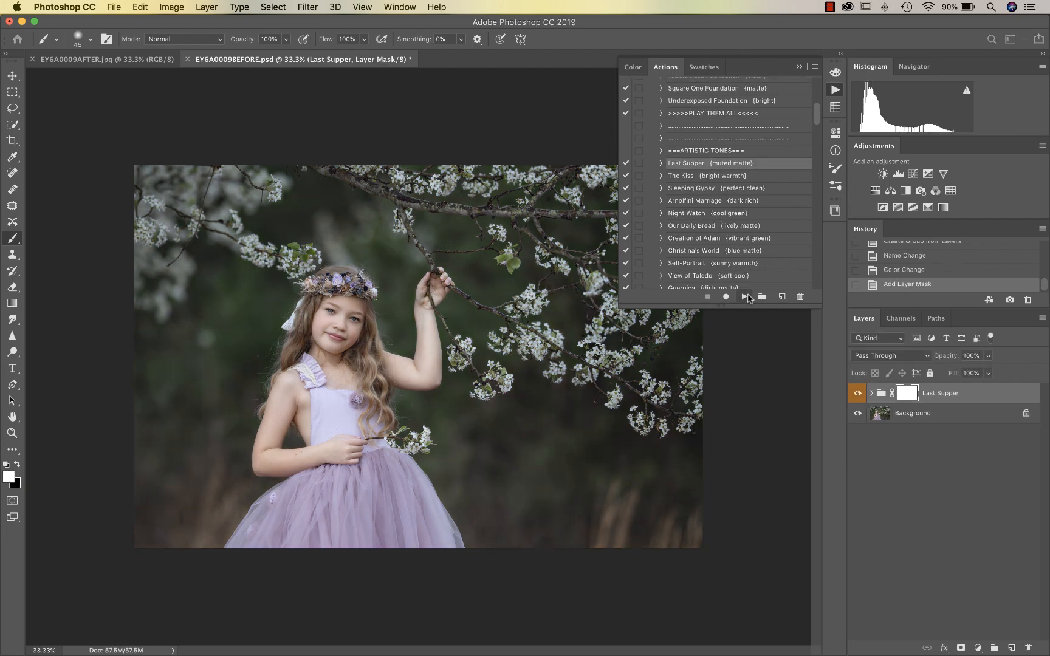
left_click(857, 396)
left_click(706, 191)
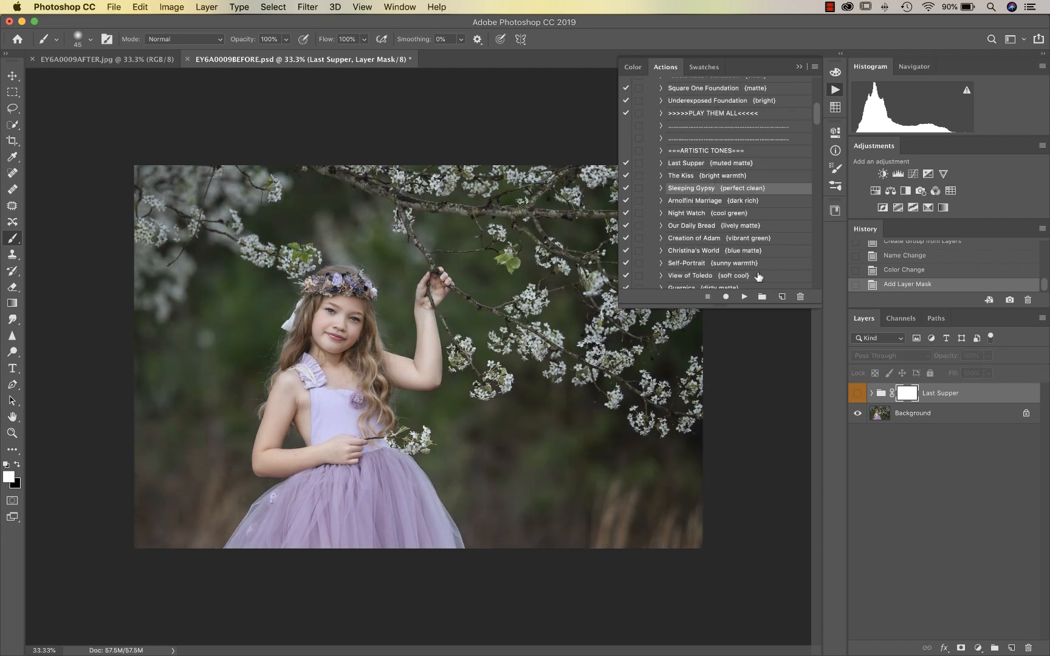
left_click(745, 298)
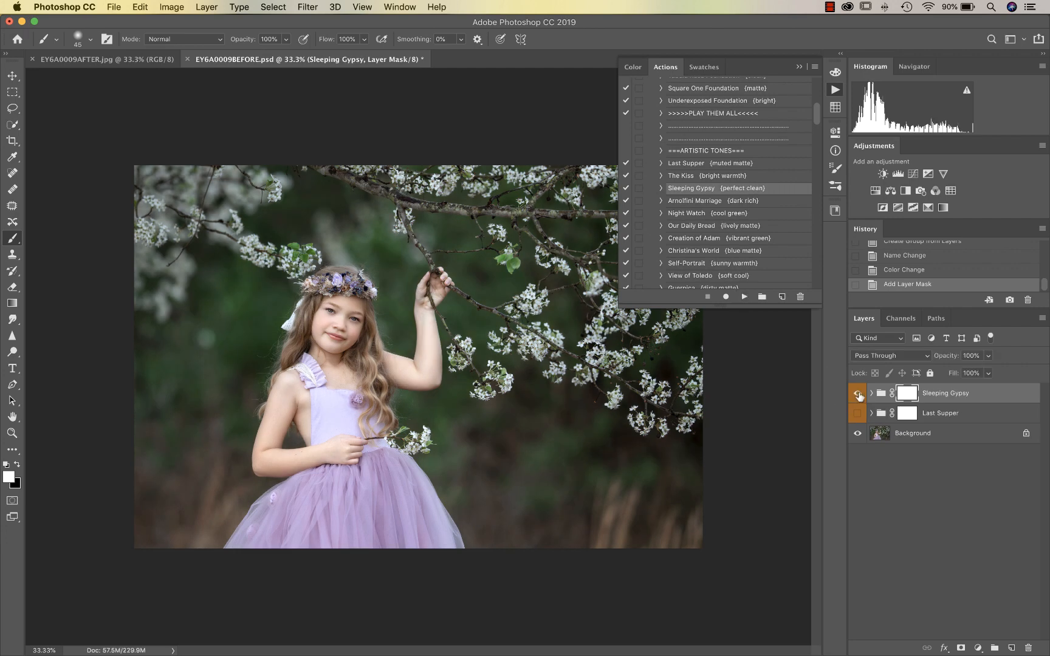
left_click(858, 395)
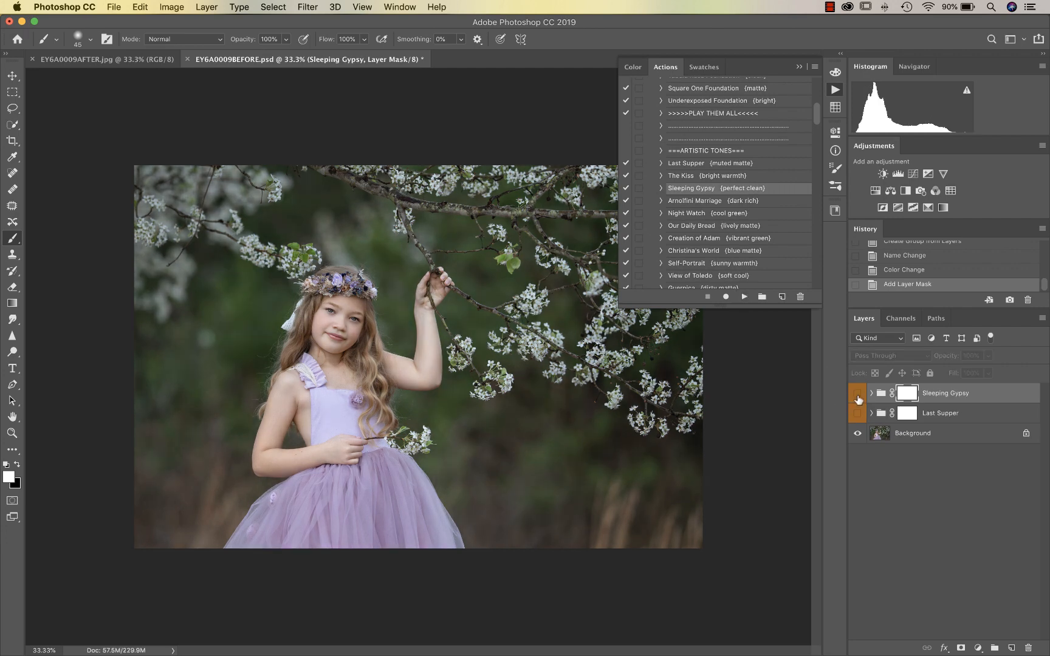
- Run the Night Watch {cool green} action, reduce its group's opacity to 48%, and compare the image with and without it
left_click(736, 216)
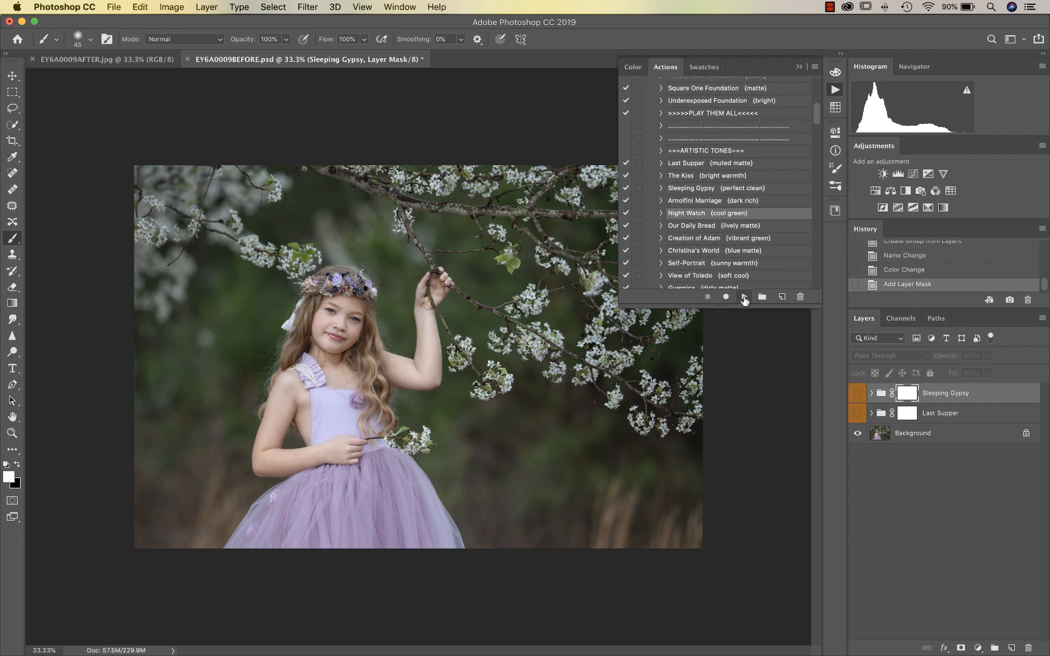
left_click(744, 297)
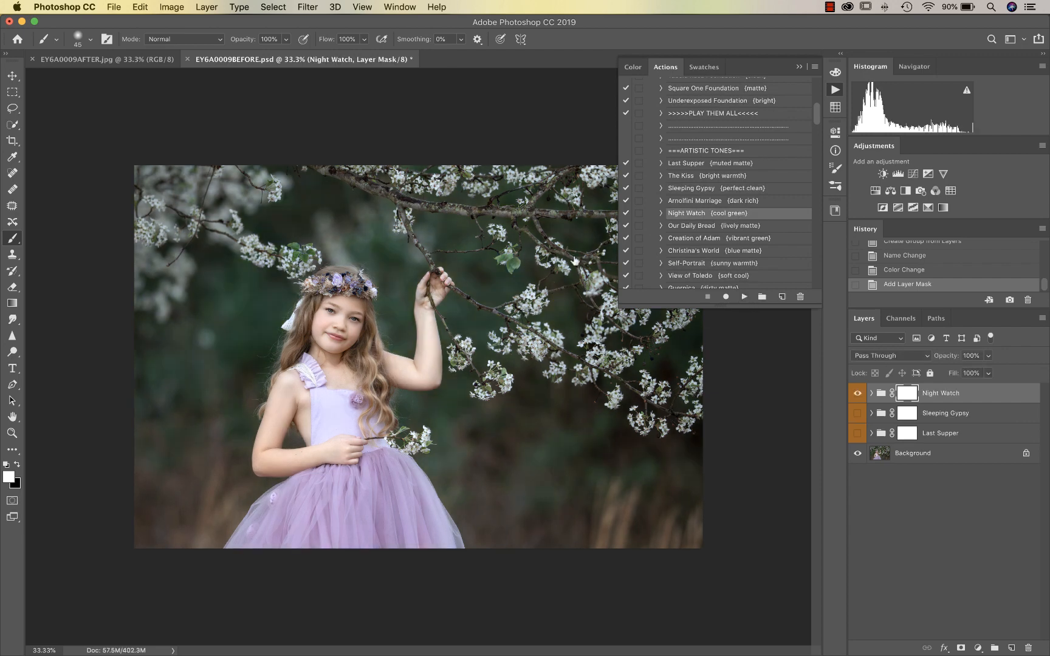
left_click(988, 357)
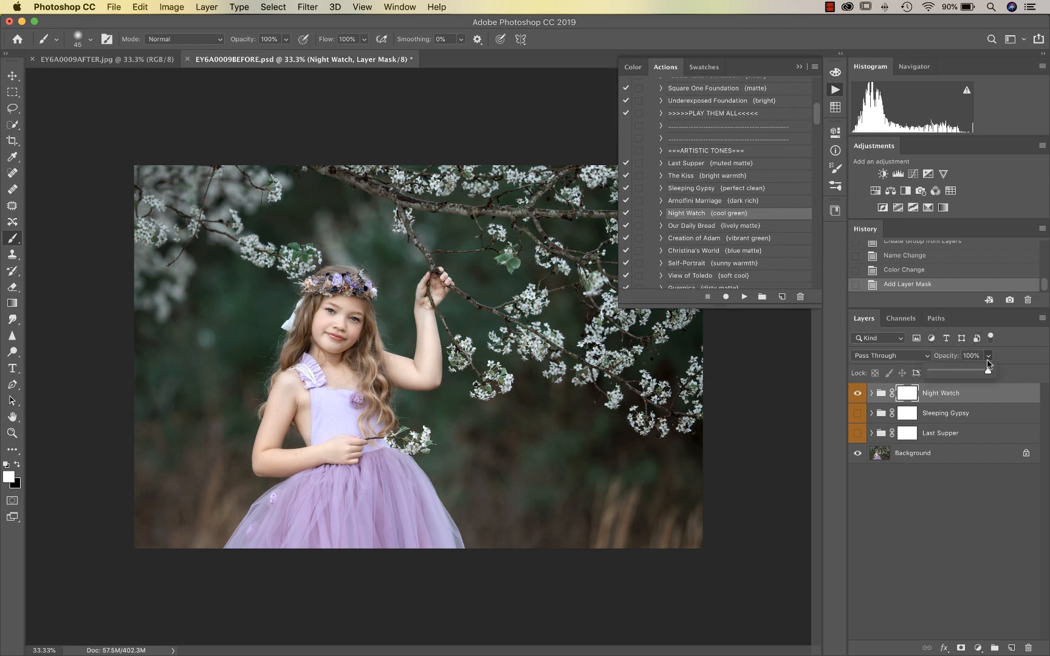
left_click_drag(988, 364, 958, 373)
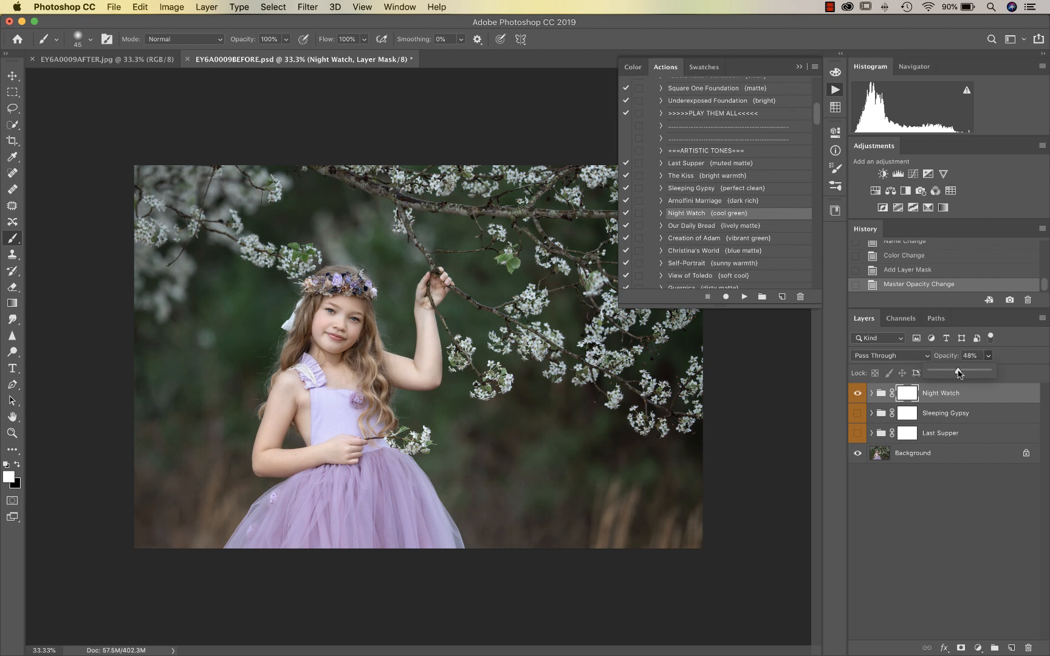
left_click(859, 394)
- Flatten the image with the Night Watch tone applied, discarding the hidden tone groups
scroll(764, 240, "down", 1)
scroll(763, 240, "down", 9)
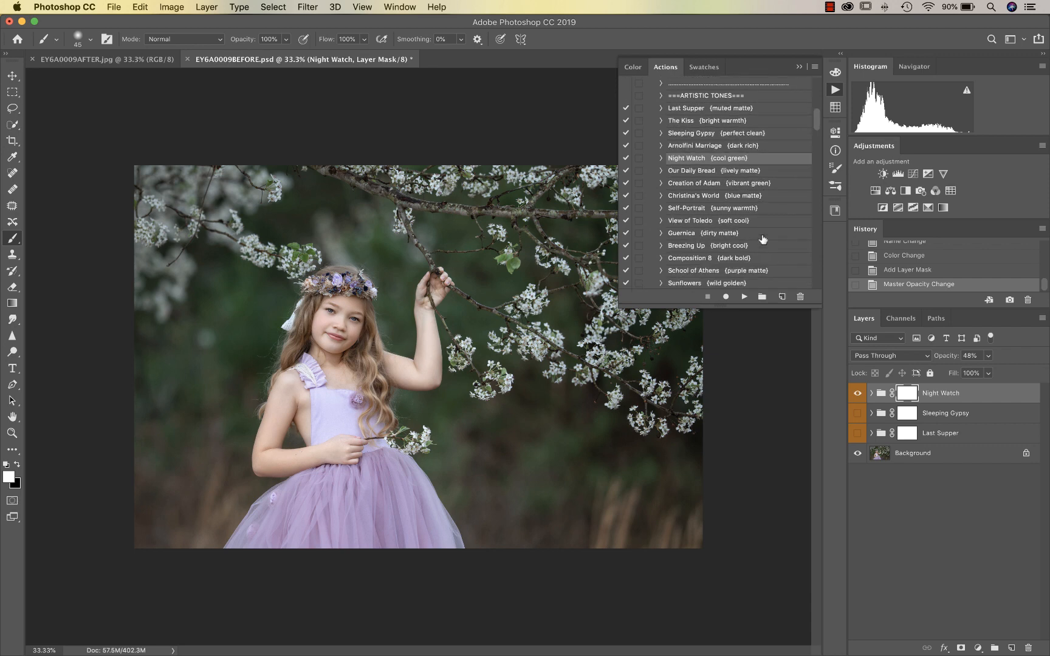
scroll(763, 240, "down", 11)
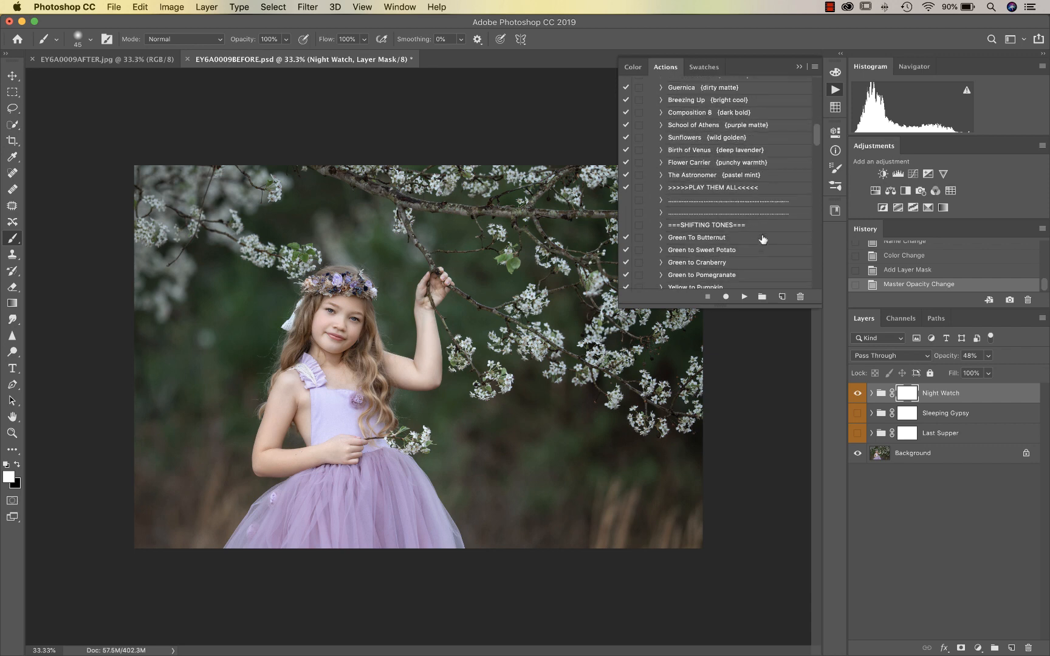
key("super+shift+f")
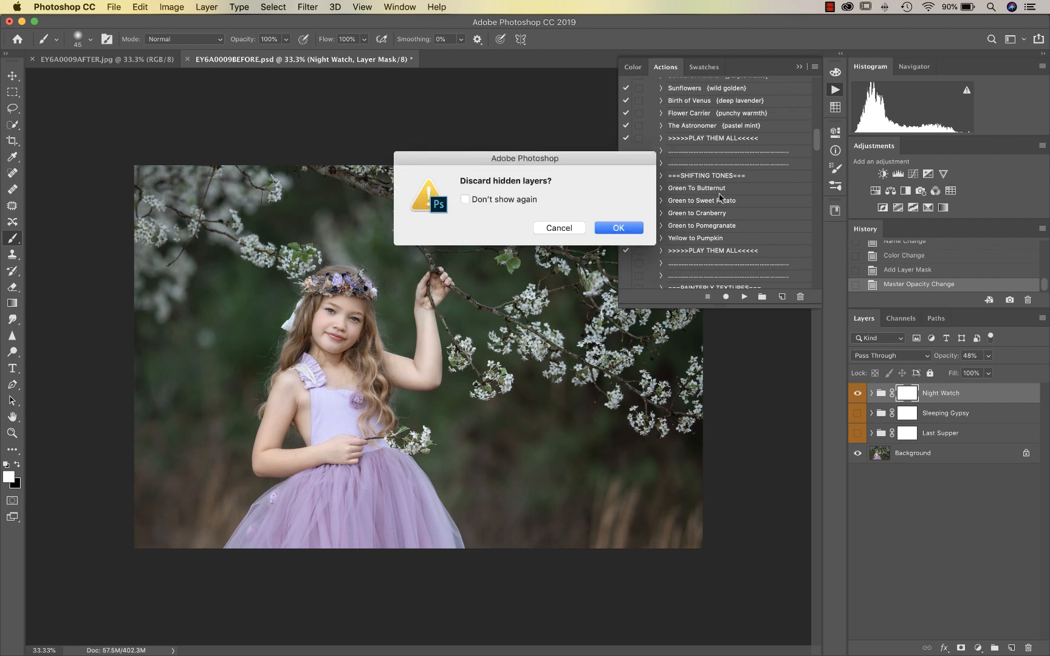
left_click(633, 228)
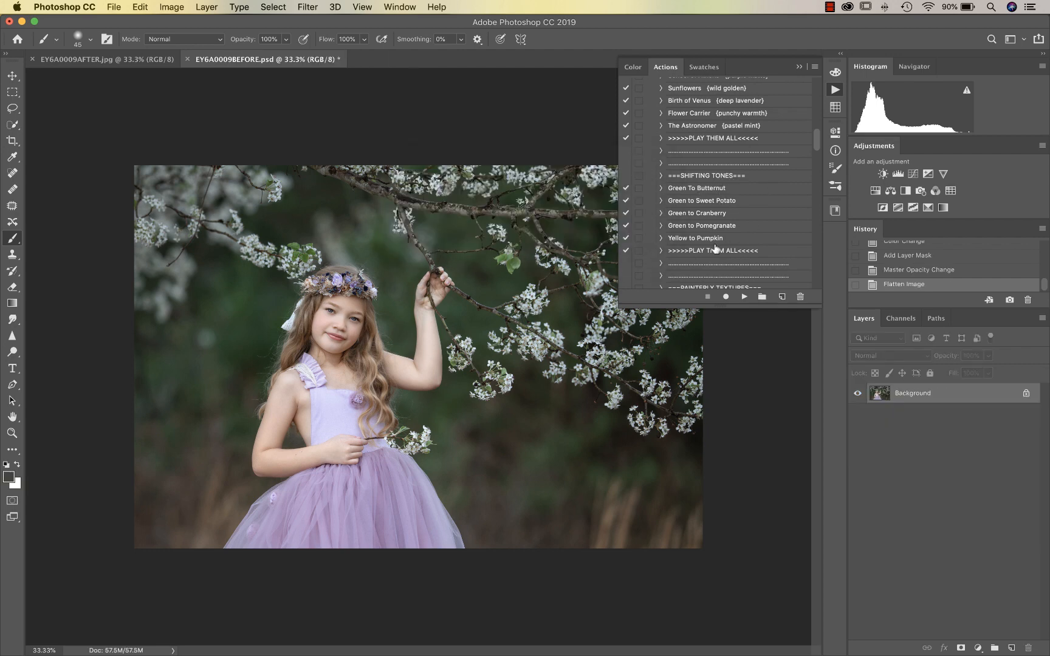
- Run the Kahlo (heavy paint + clean contrast) action from the Painterly Textures section, accepting the flattening of the image
scroll(710, 243, "down", 8)
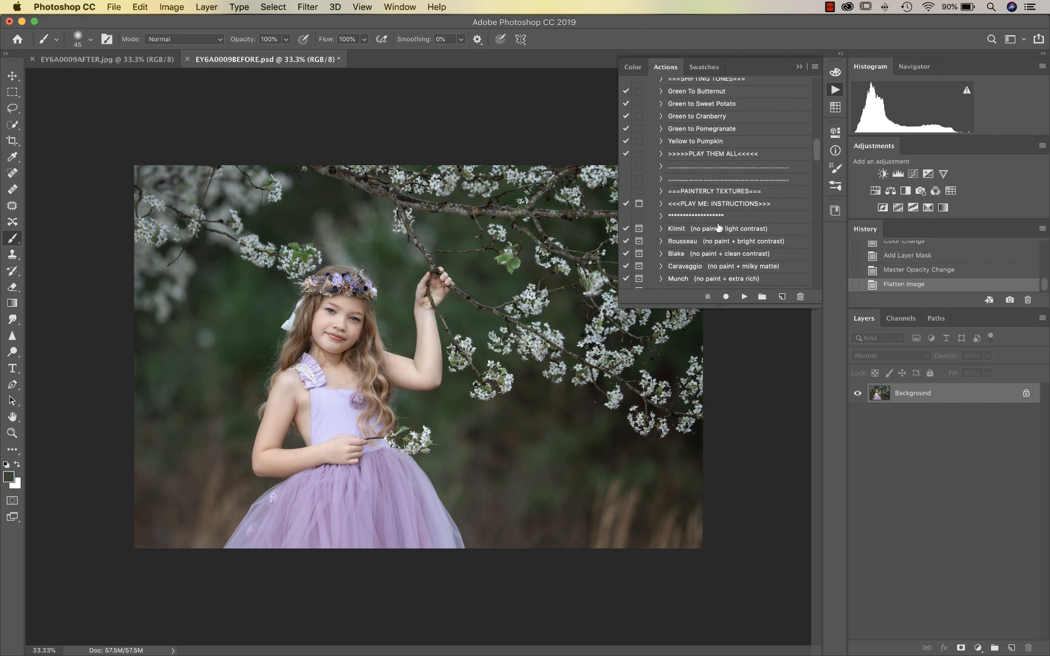
scroll(718, 225, "down", 9)
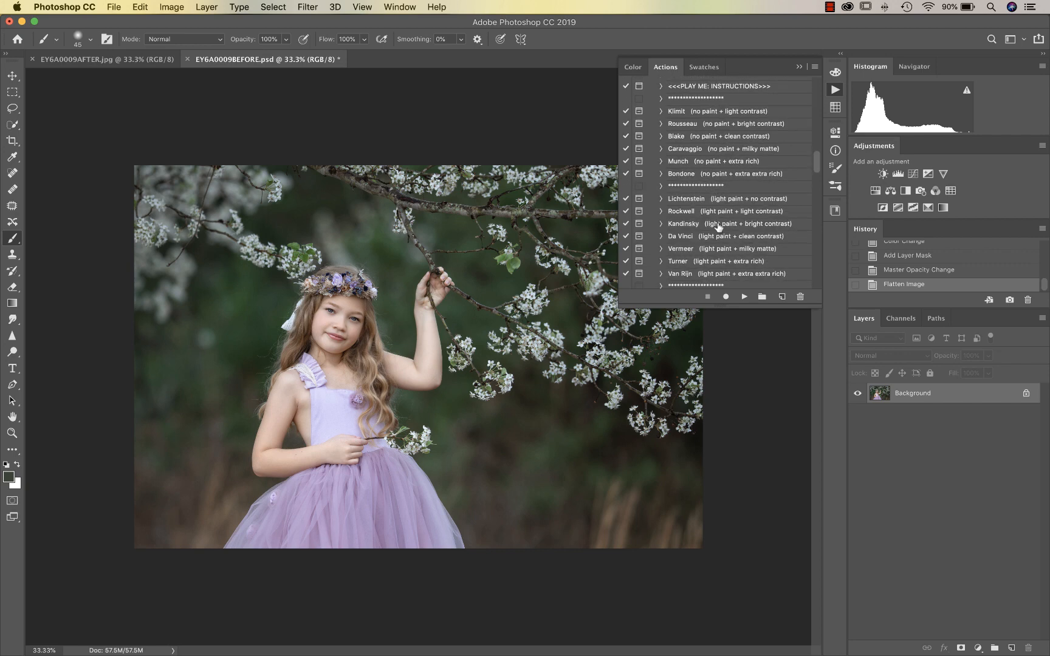
scroll(718, 226, "down", 8)
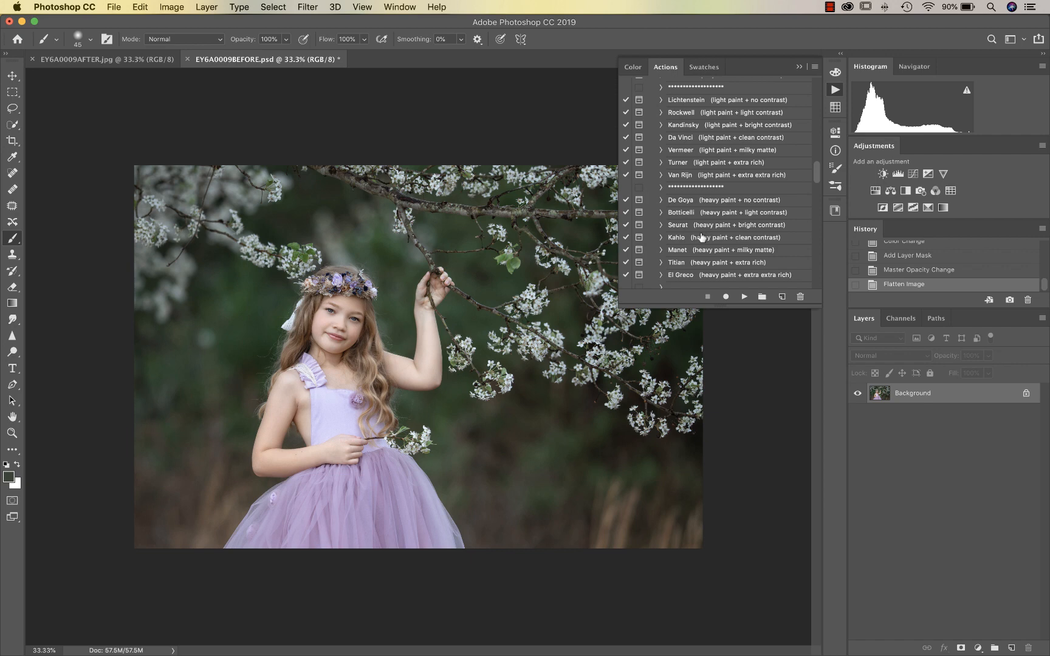
left_click(702, 238)
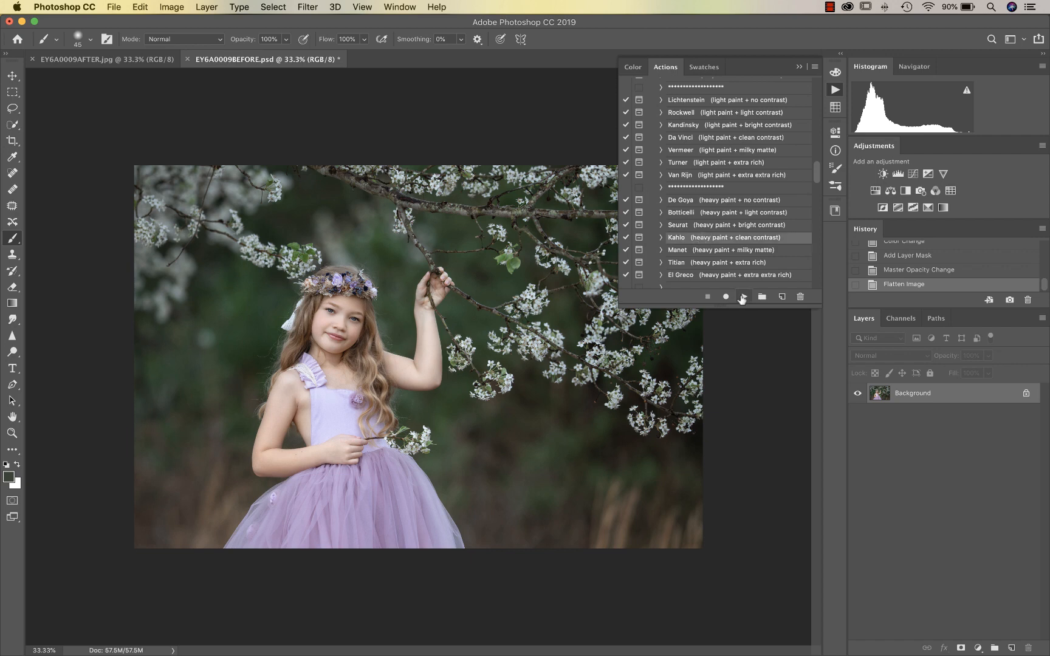
left_click(743, 296)
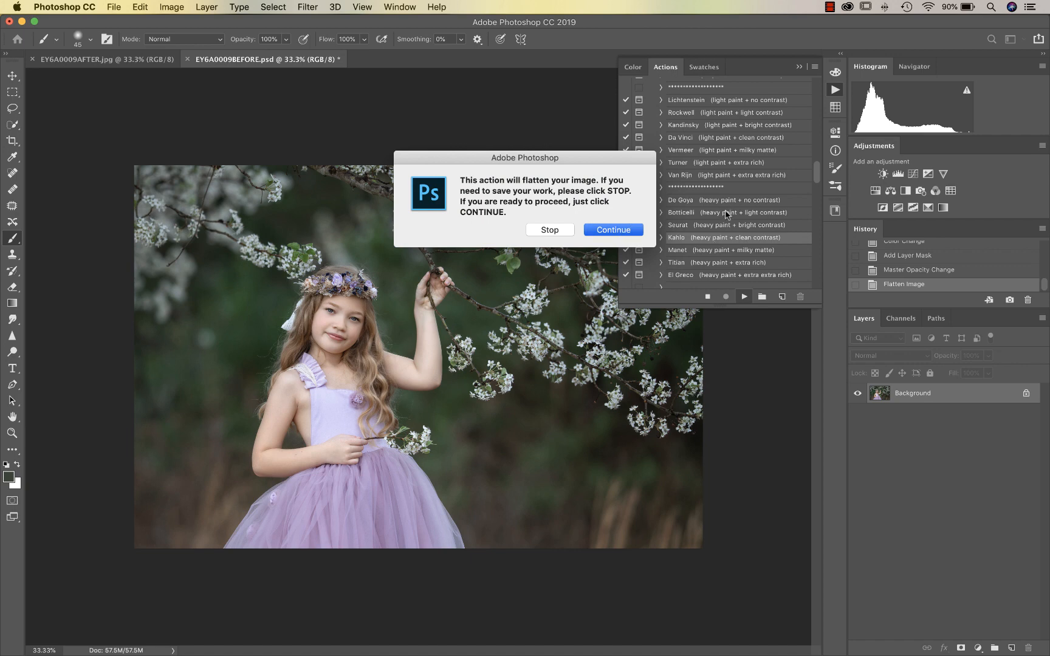
key("Return")
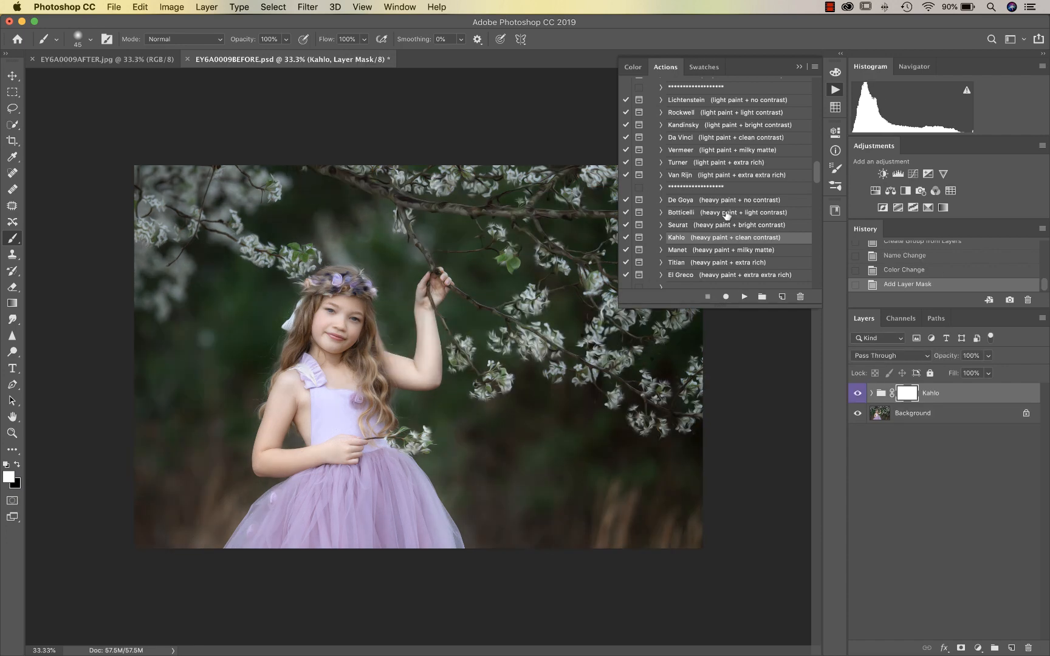
- Compare the image with and without the Kahlo group, inspect the branches close up, and reduce the group's opacity to 54%
left_click(857, 396)
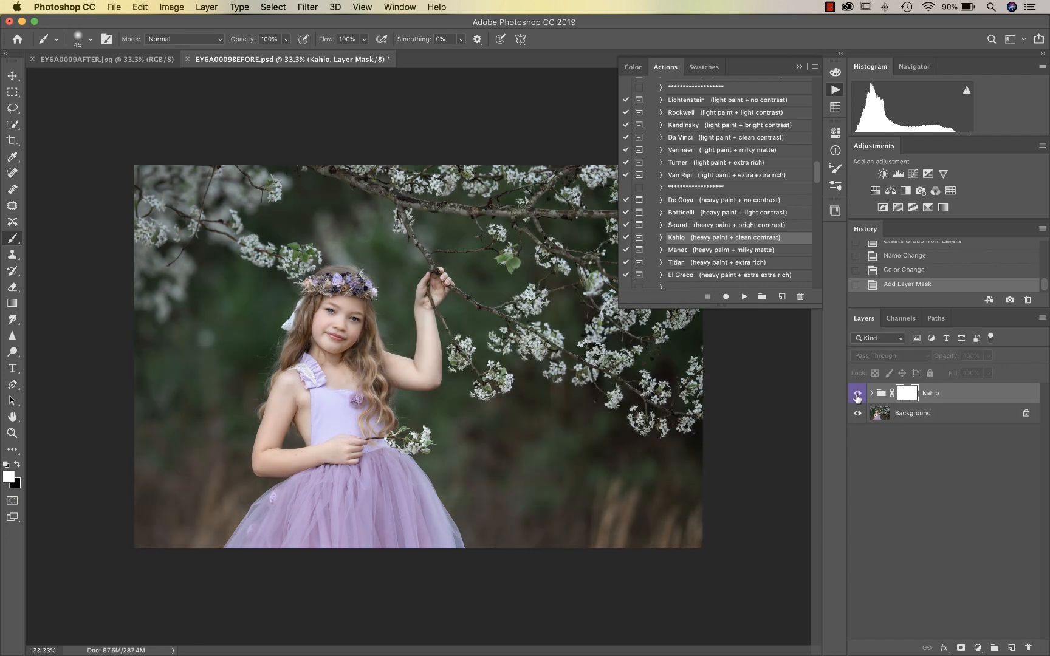
left_click(858, 395)
scroll(520, 351, "up", 3)
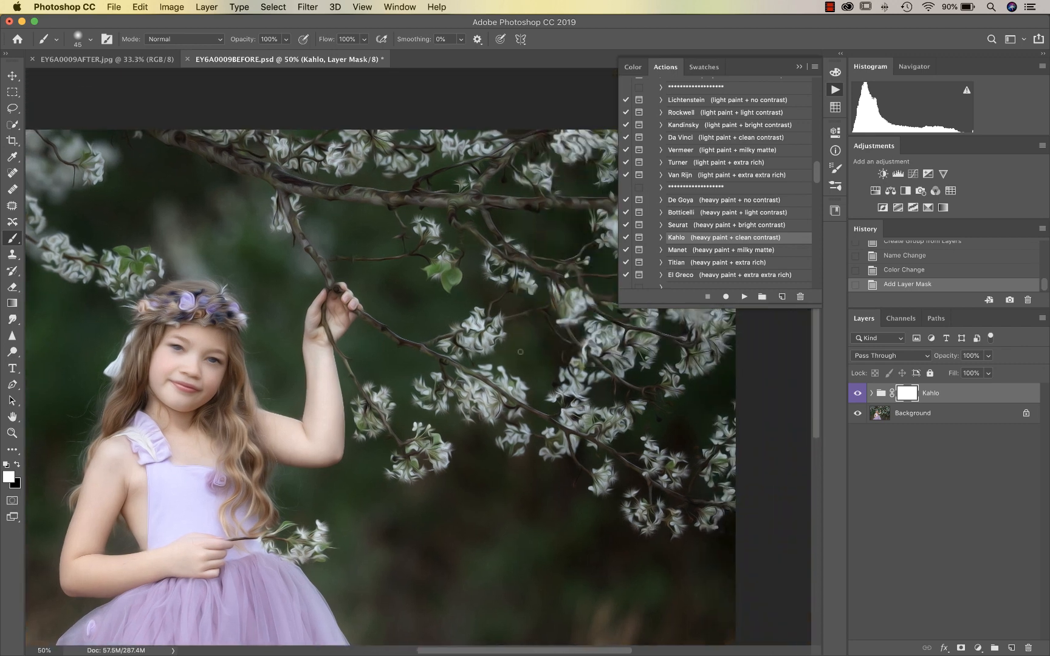
scroll(520, 351, "up", 2)
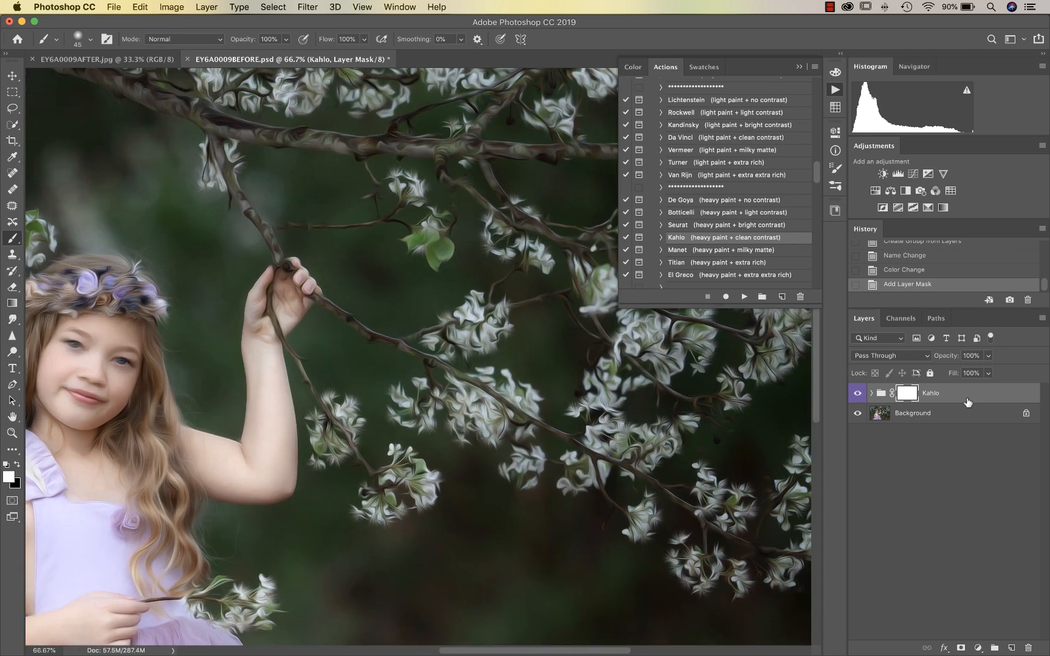
left_click(987, 358)
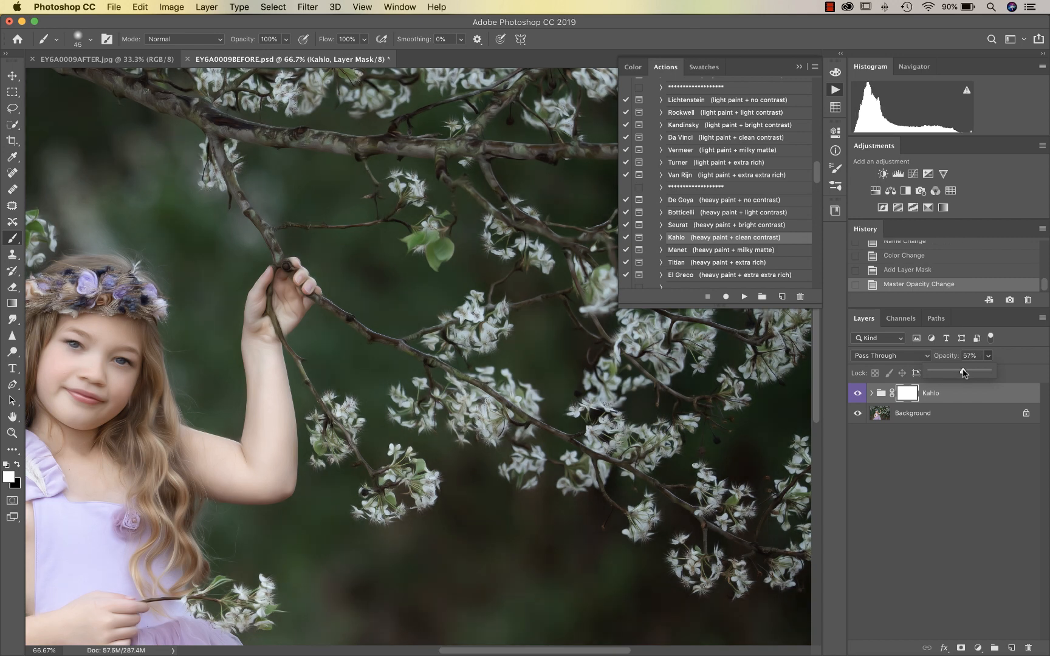
left_click_drag(965, 373, 964, 372)
key("super+minus")
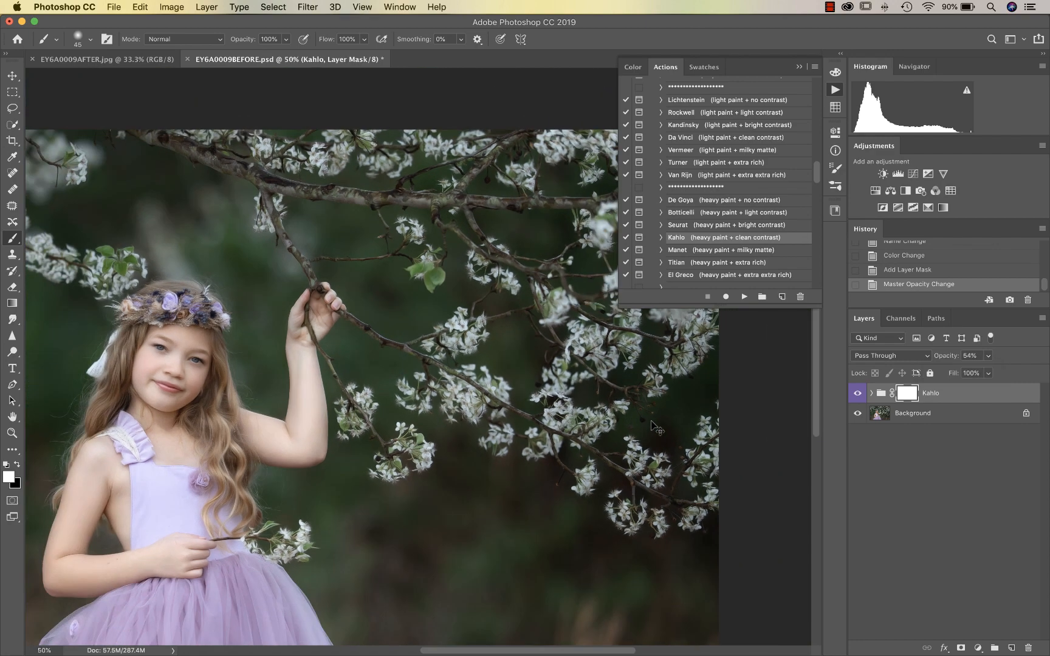
key("super+minus")
- Paint black on the Kahlo group's mask with a 500 px brush over the girl's face, chest, bodice and upper skirt
key("super+plus")
key("super+plus")
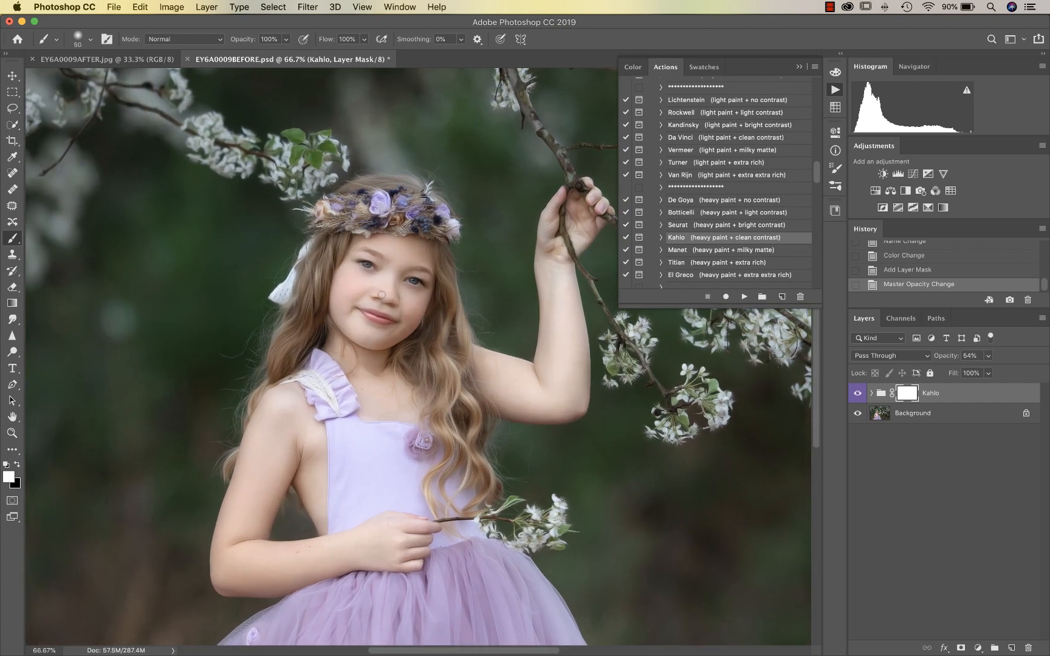
key("bracketright")
key("bracketright")
key("bracketright")
key("bracketright")
key("bracketright")
key("bracketright")
key("bracketright")
key("bracketright")
key("bracketright")
key("bracketright")
key("bracketright")
key("x")
left_click(364, 392)
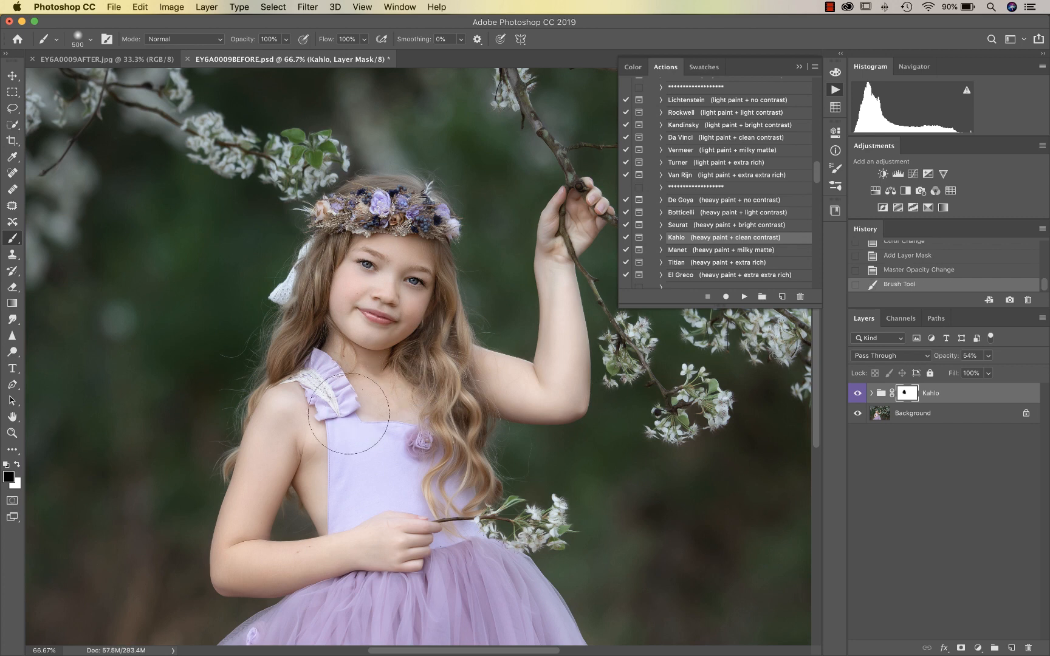
left_click(398, 278)
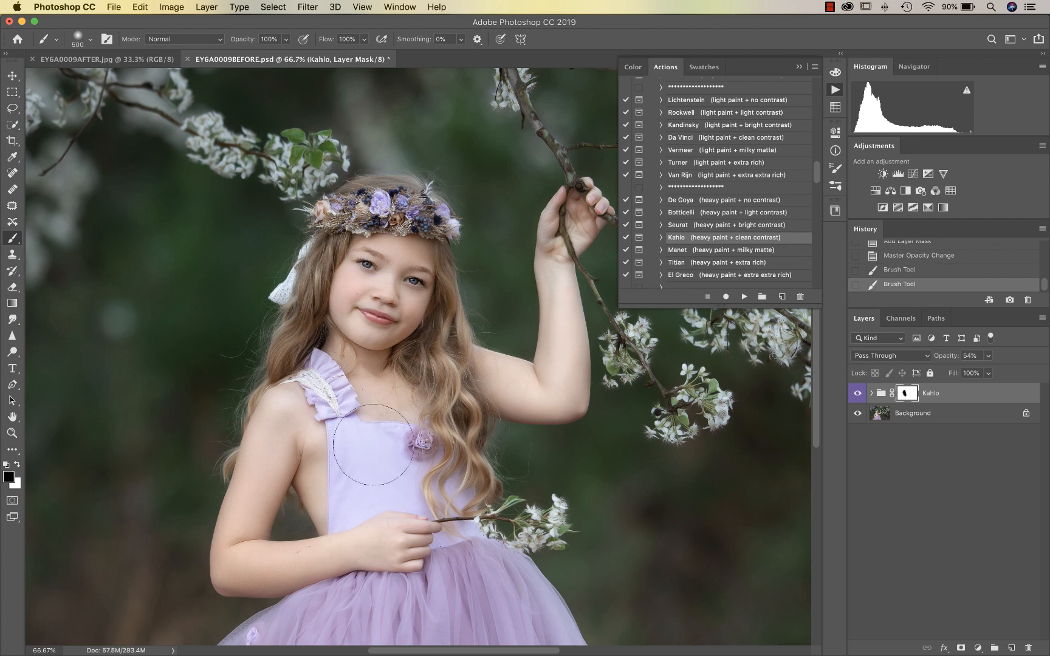
left_click_drag(374, 445, 369, 436)
left_click_drag(368, 548, 362, 614)
- Continue painting the Kahlo mask black across the girl's tulle skirt in the whole-image view
key("super+minus")
key("super+minus")
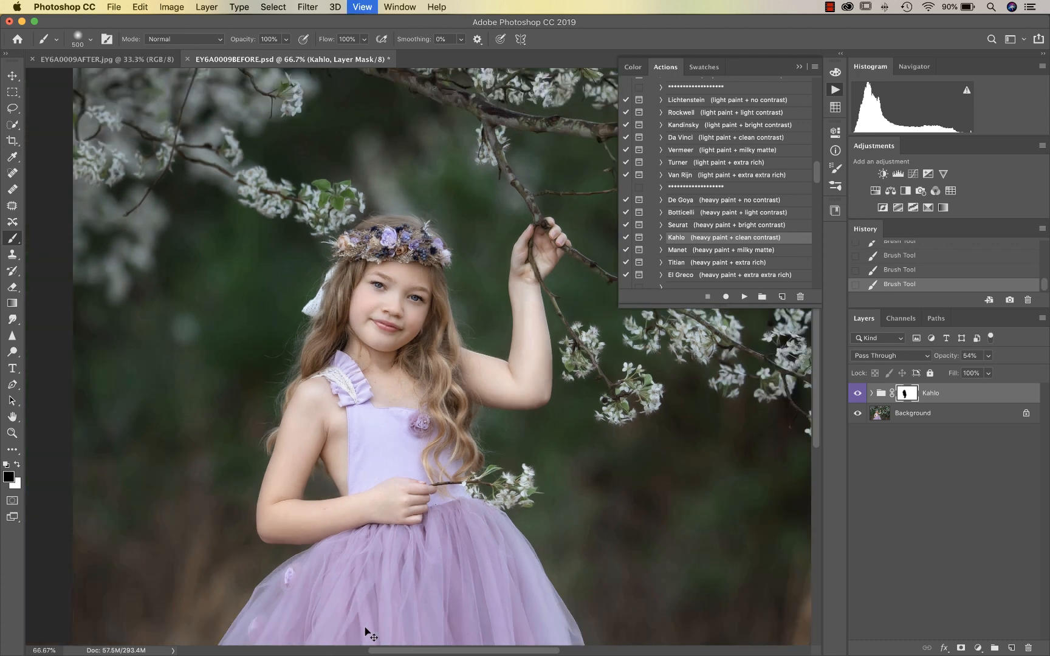
mouse_move(292, 524)
left_mouse_down()
mouse_move(356, 504)
mouse_move(426, 563)
mouse_move(431, 535)
mouse_move(366, 505)
left_mouse_up()
- Refine the black painting on the Kahlo group's mask around the girl's figure with a smaller brush between 175 and 250 px
key("bracketleft")
key("bracketleft")
key("bracketleft")
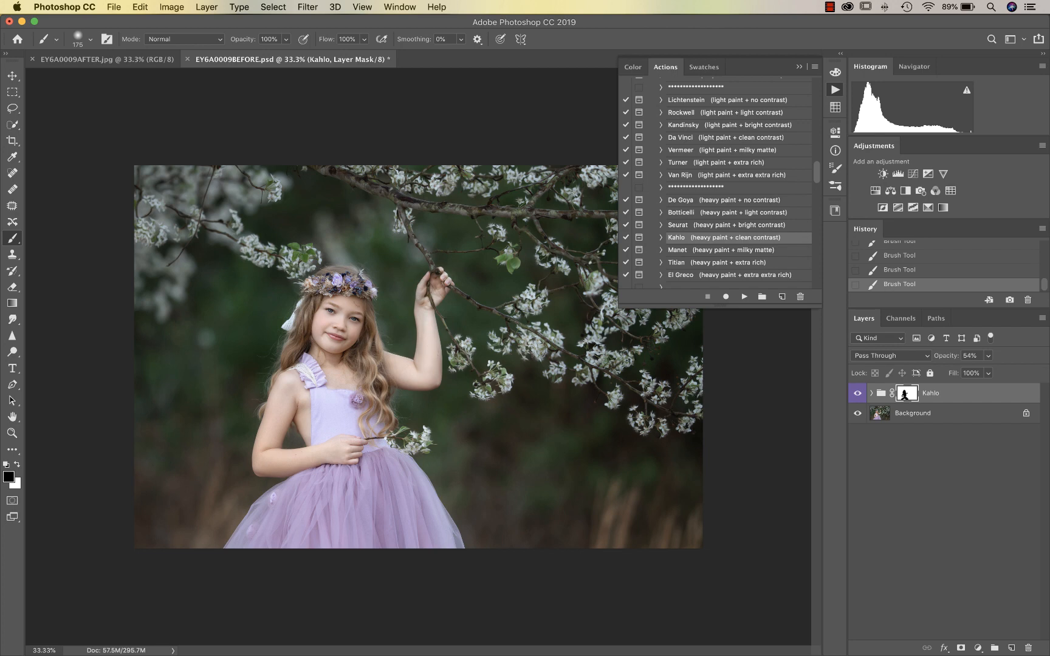
key("super+equal")
key("super+equal")
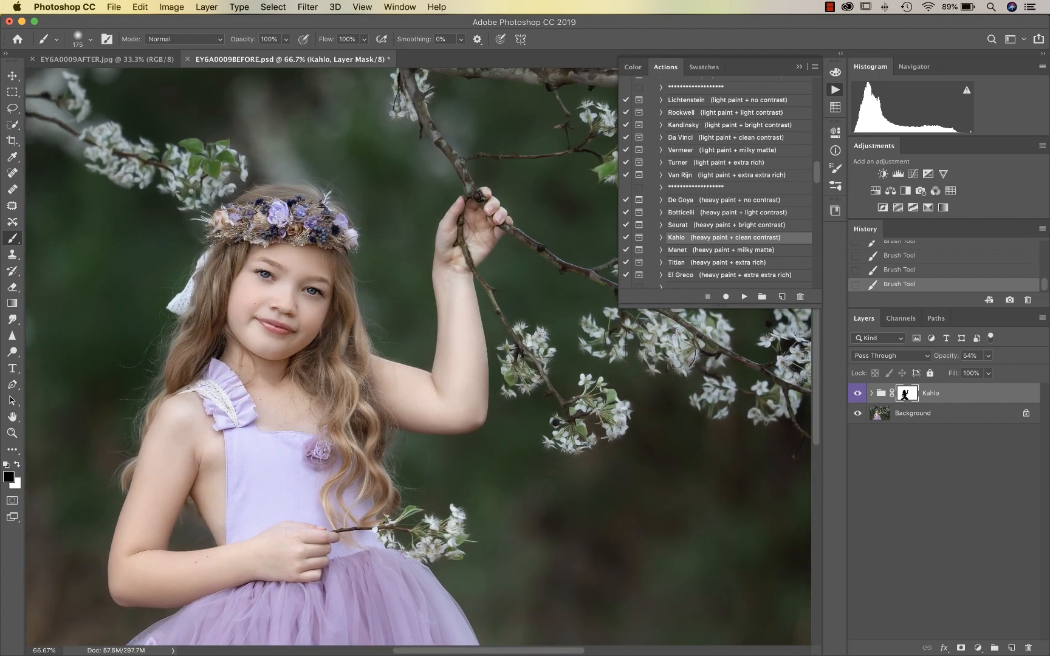
scroll(365, 377, "left", 3)
key("bracketright")
key("bracketright")
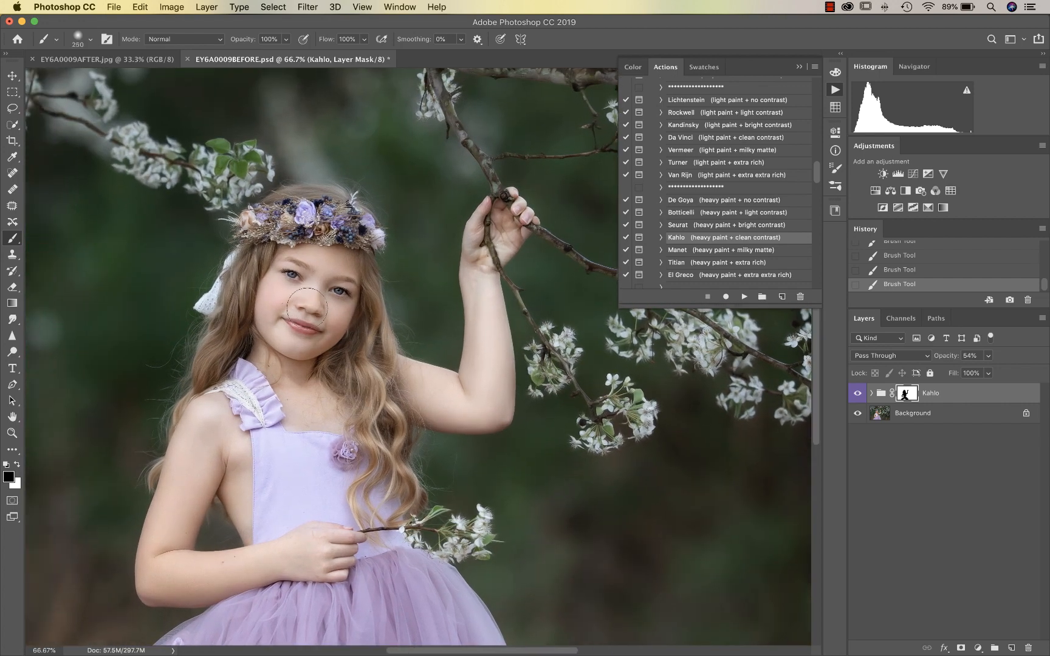
- Paint white on the Kahlo mask over the girl's hair near the shoulder ruffle with a 150 px brush at 43% opacity
key("bracketleft")
key("bracketleft")
key("bracketleft")
key("x")
left_click(286, 39)
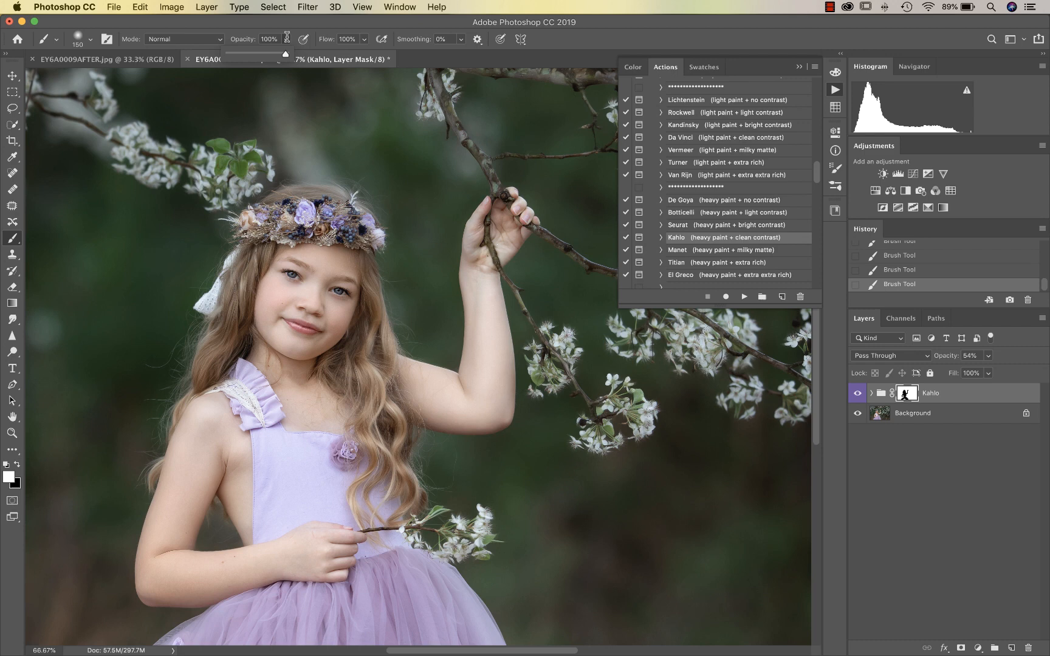
left_click(253, 54)
left_click(212, 363)
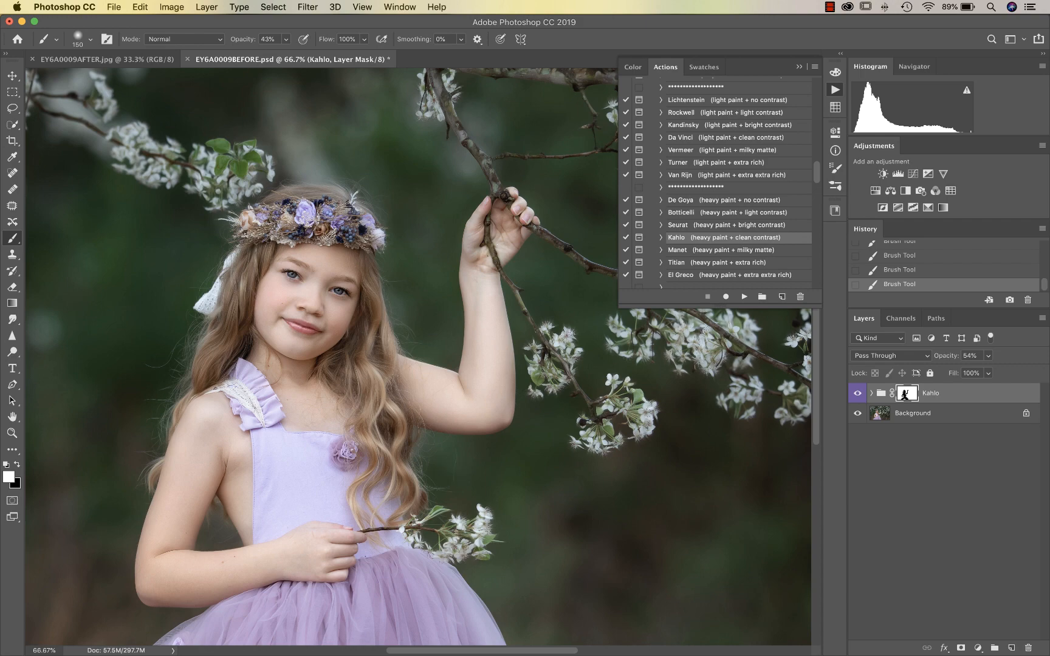
- Compare the whole image with and without the Kahlo group, and raise the group's opacity to 63%
key("super+minus")
key("super+minus")
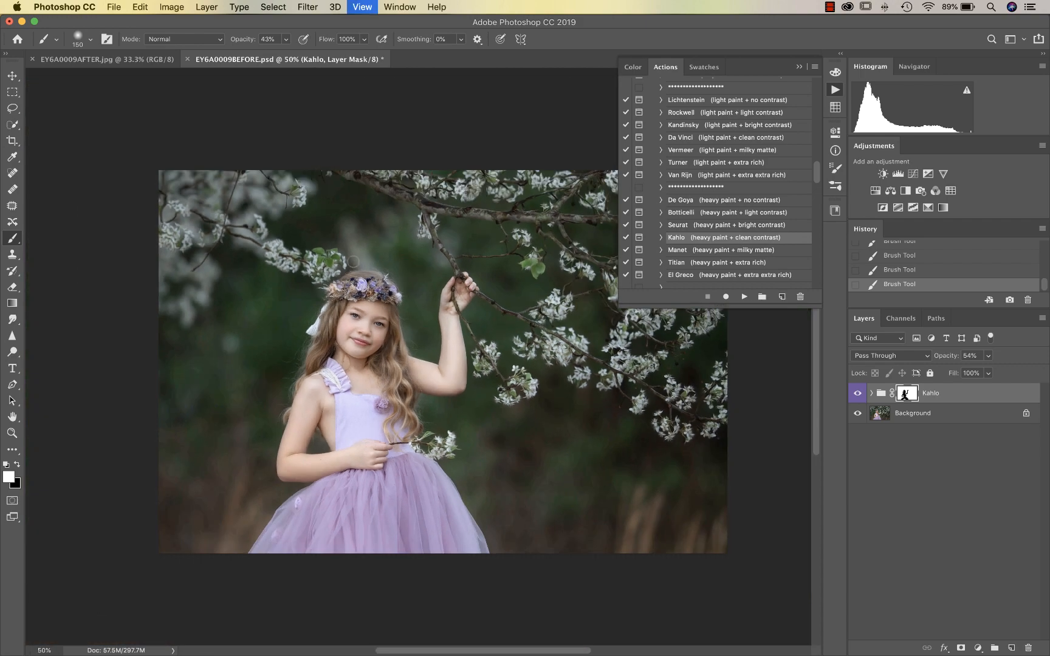
left_click(857, 394)
left_click(857, 394)
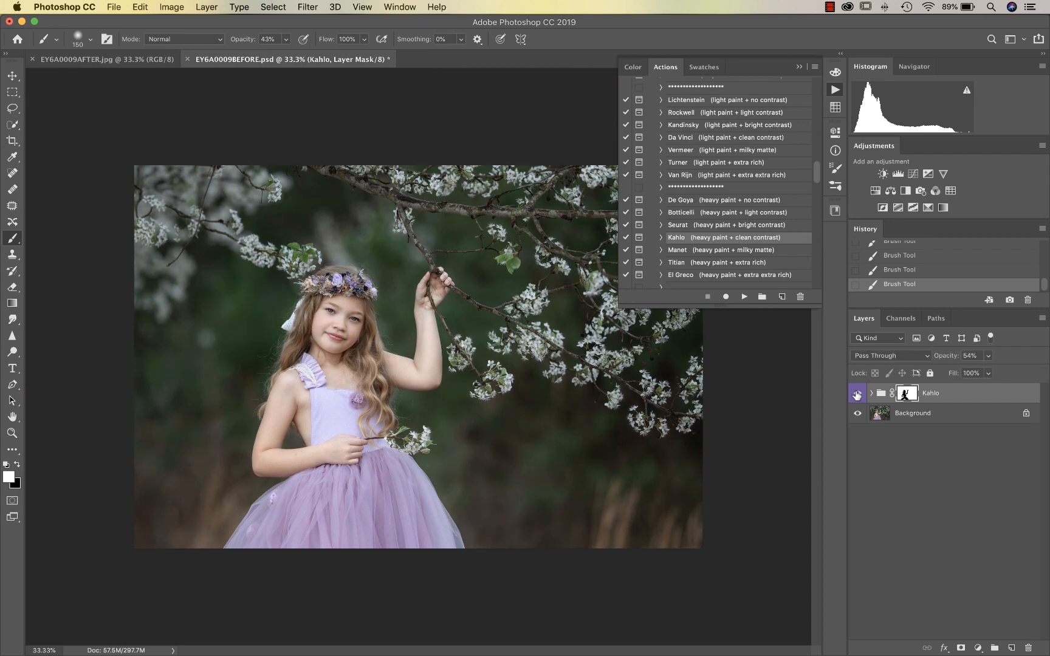
left_click(857, 394)
left_click(857, 394)
left_click(857, 395)
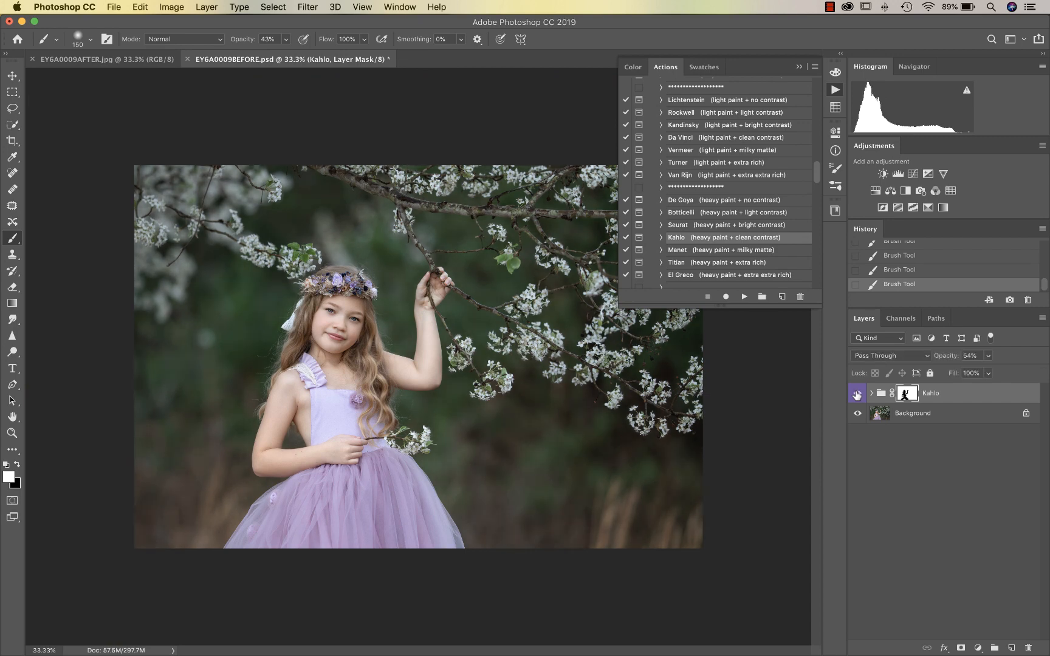
left_click(857, 394)
left_click(986, 358)
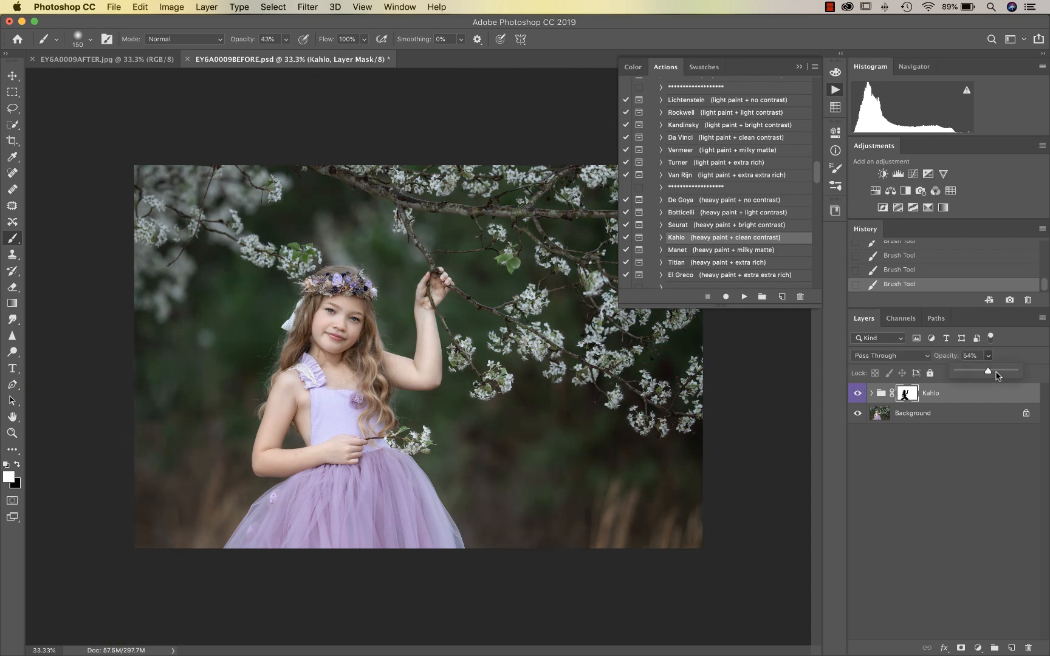
left_click_drag(989, 371, 993, 372)
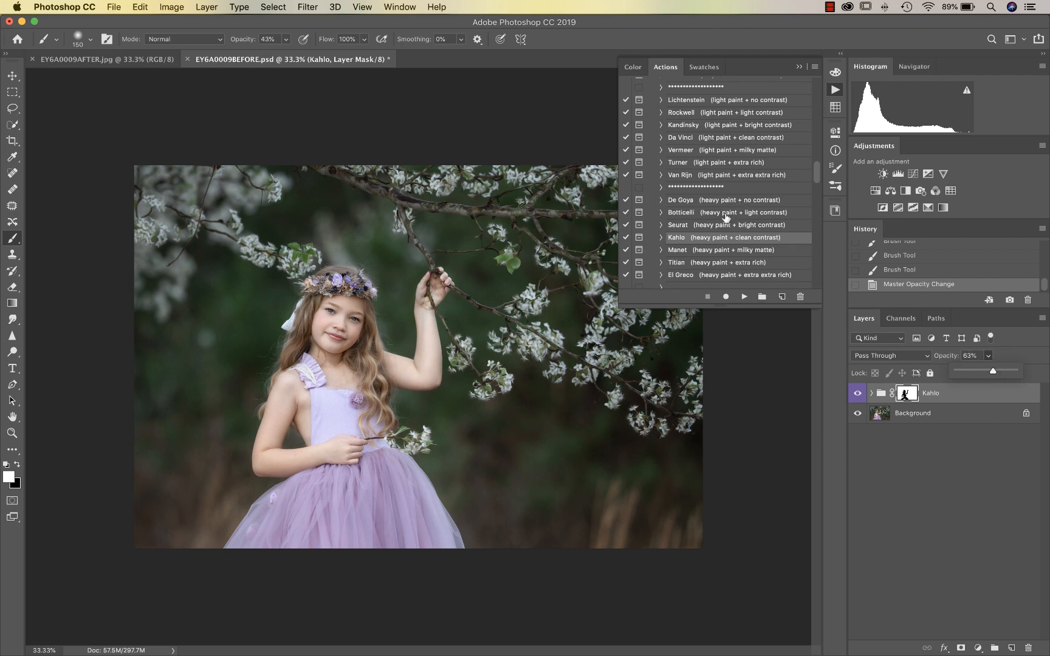
- Flatten the image and run the Glowing Vibrance Brush action from the Finishing Brushes section
key("super+plus")
key("super+plus")
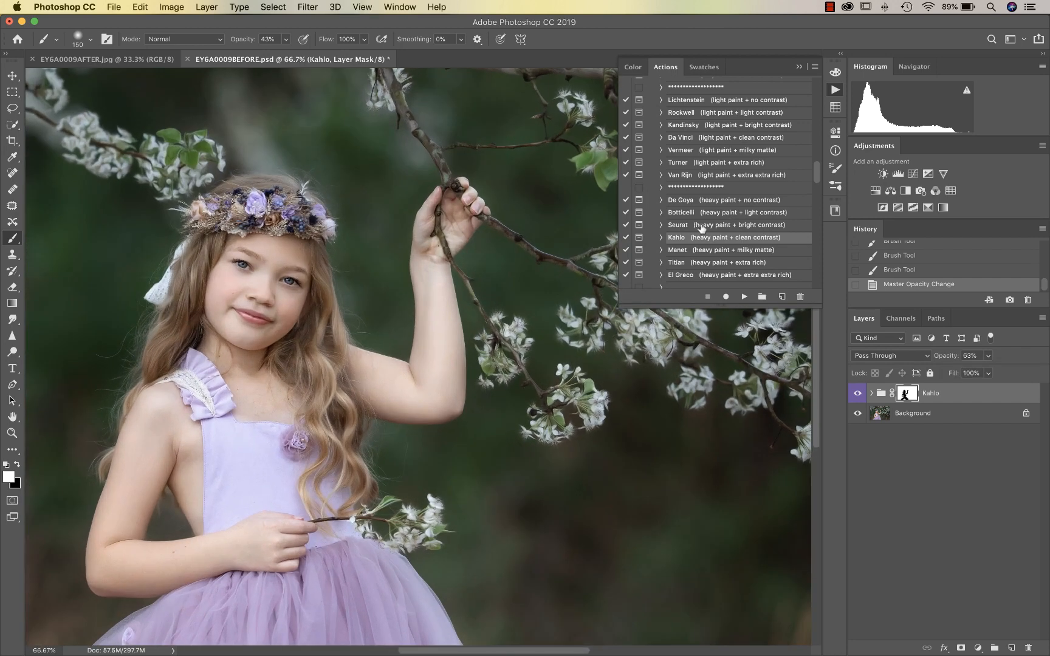
key("super+minus")
scroll(702, 228, "down", 4)
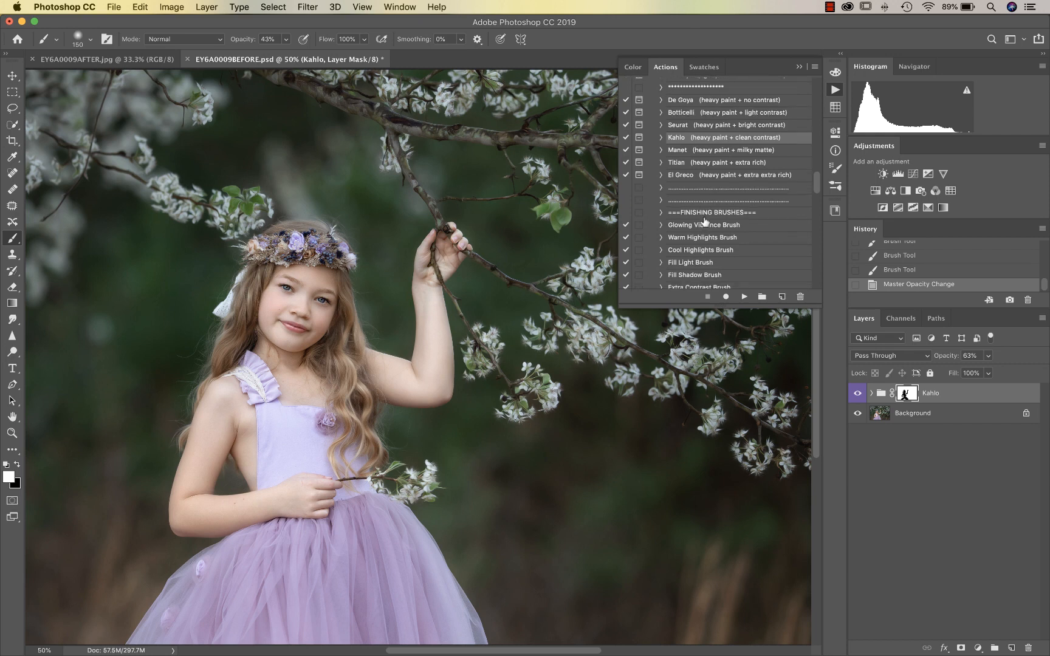
key("super+shift+e")
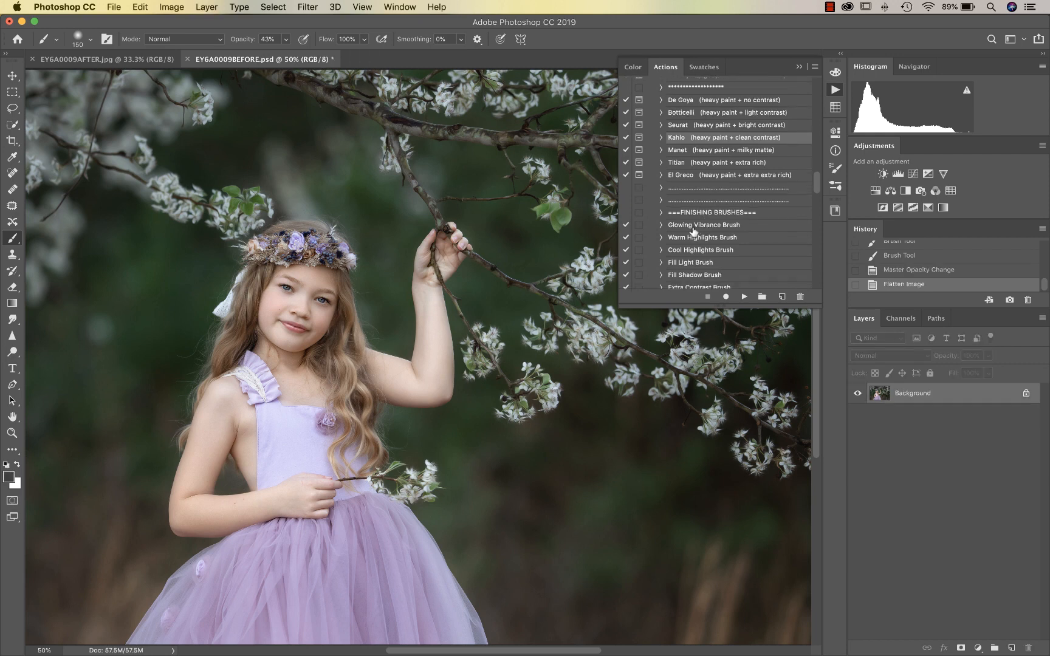
left_click(693, 226)
left_click(744, 297)
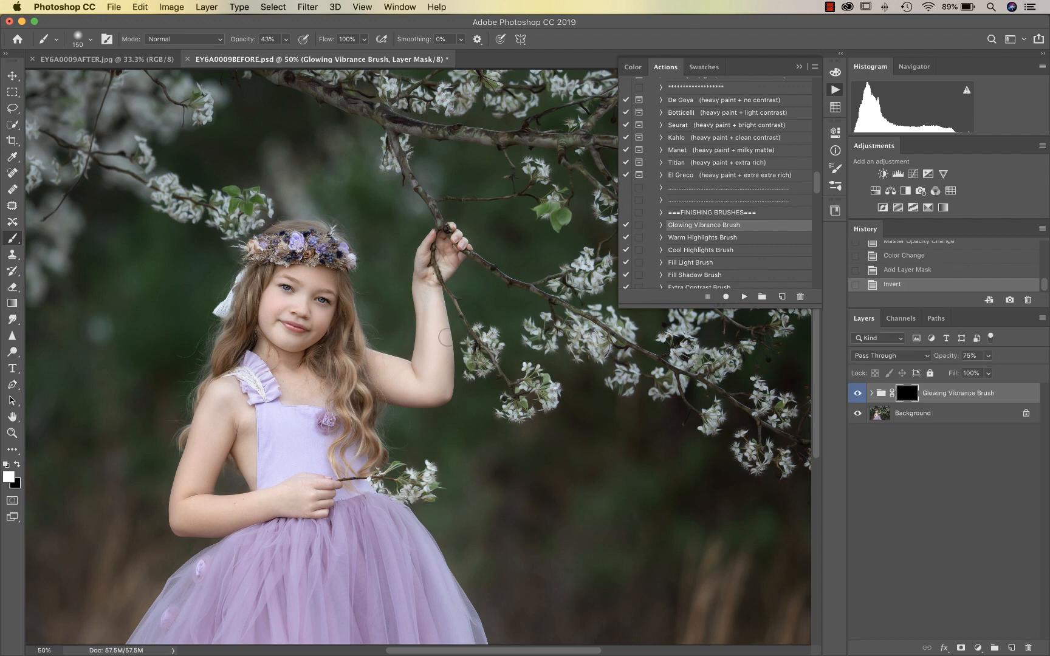
- Paint white on the Glowing Vibrance Brush mask over the girl's eyes with a 90 px brush at 50% opacity
left_click(286, 40)
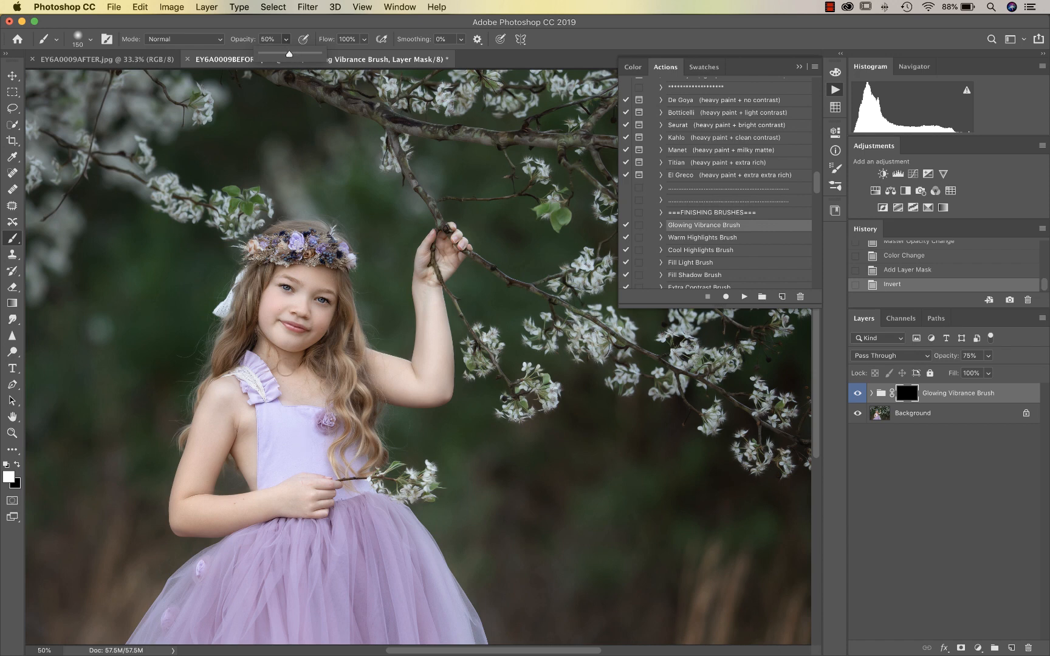
key("super+equal")
scroll(289, 296, "up", 3)
scroll(289, 296, "left", 2)
key("bracketleft")
key("bracketleft")
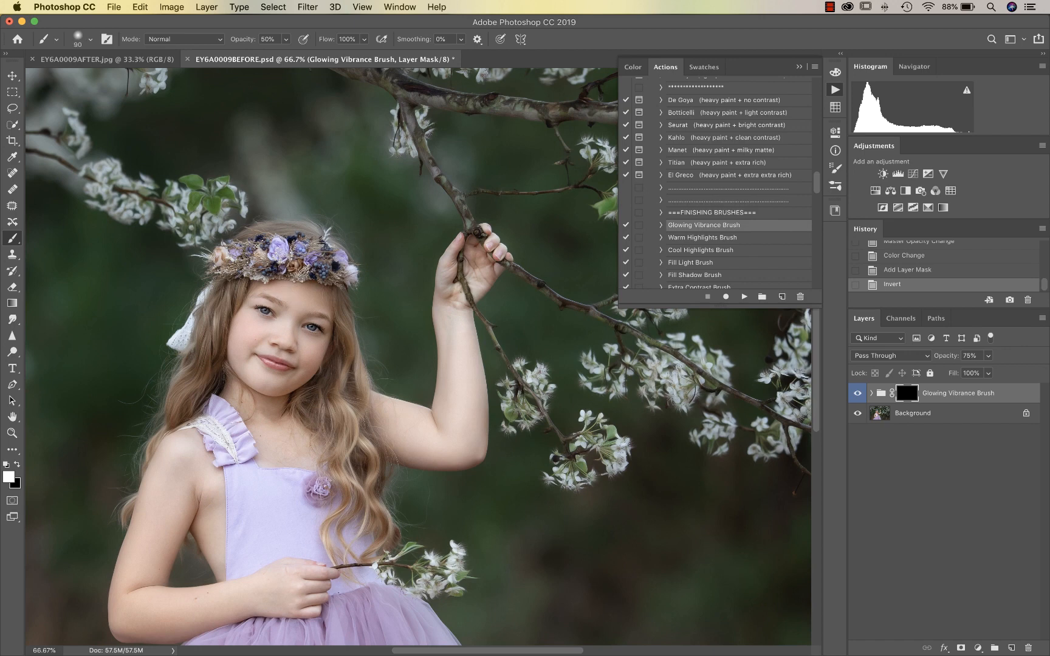
left_click(313, 327)
- Paint white on the Glowing Vibrance Brush mask across the folds of the tulle skirt with a 175 px brush
scroll(290, 237, "down", 5)
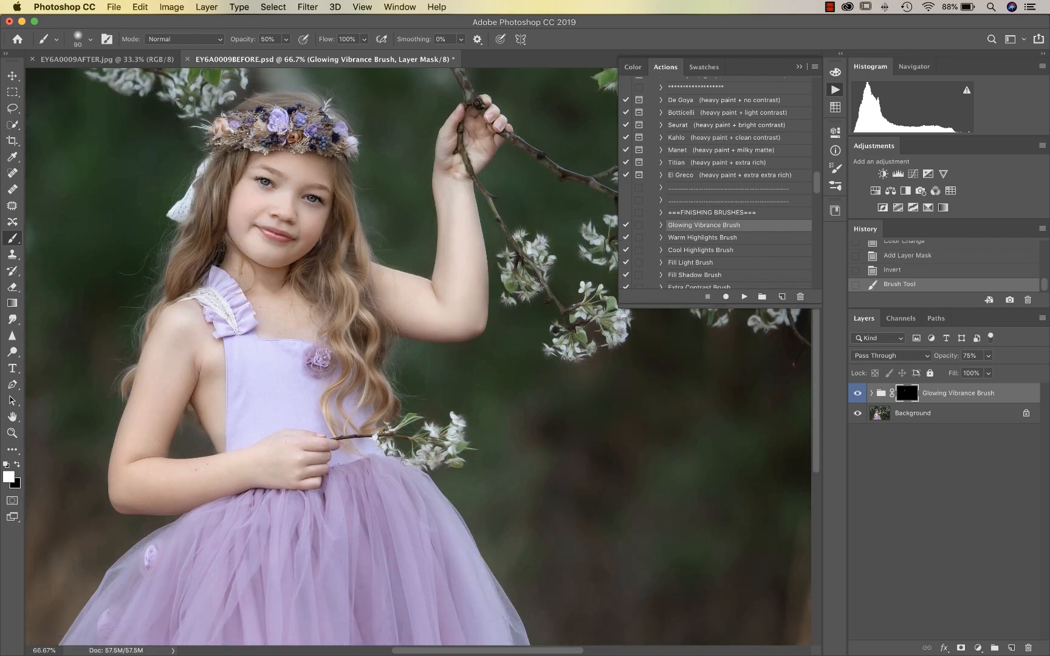
scroll(252, 398, "down", 5)
scroll(252, 398, "left", 2)
key("bracketright")
key("bracketright")
key("bracketright")
key("bracketright")
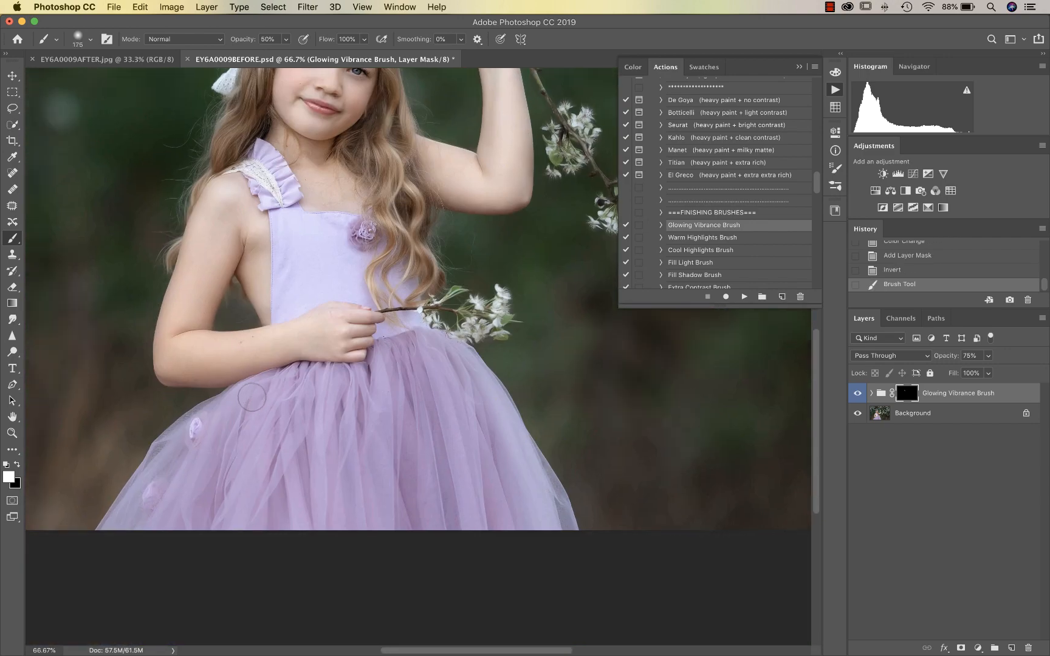
left_click(203, 456)
left_click(271, 449)
left_click(294, 426)
left_click_drag(389, 379, 402, 528)
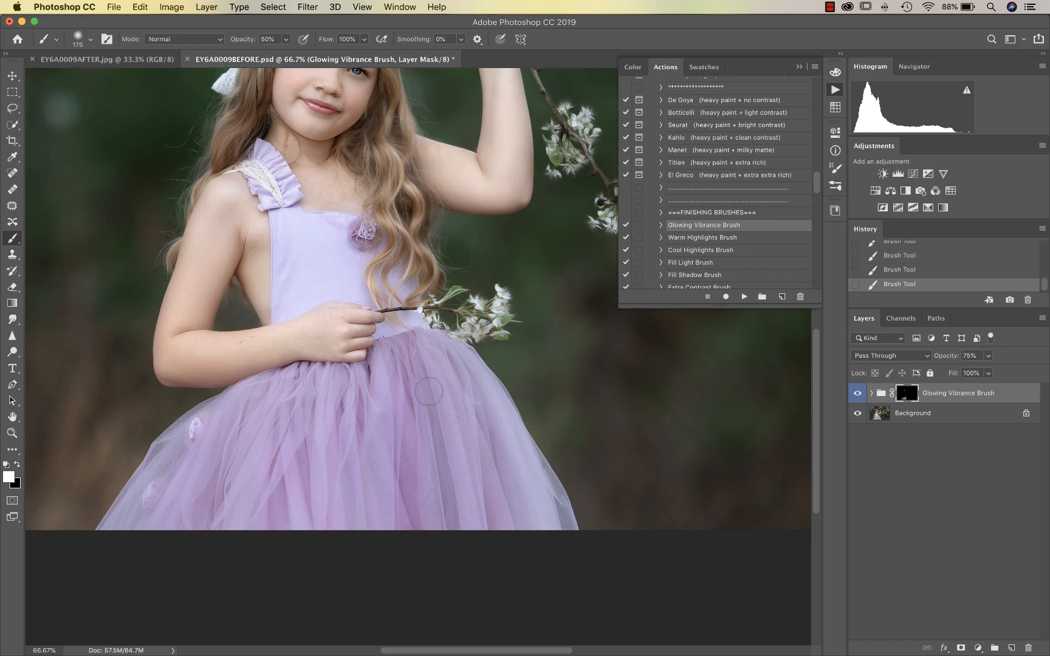
scroll(477, 400, "up", 1)
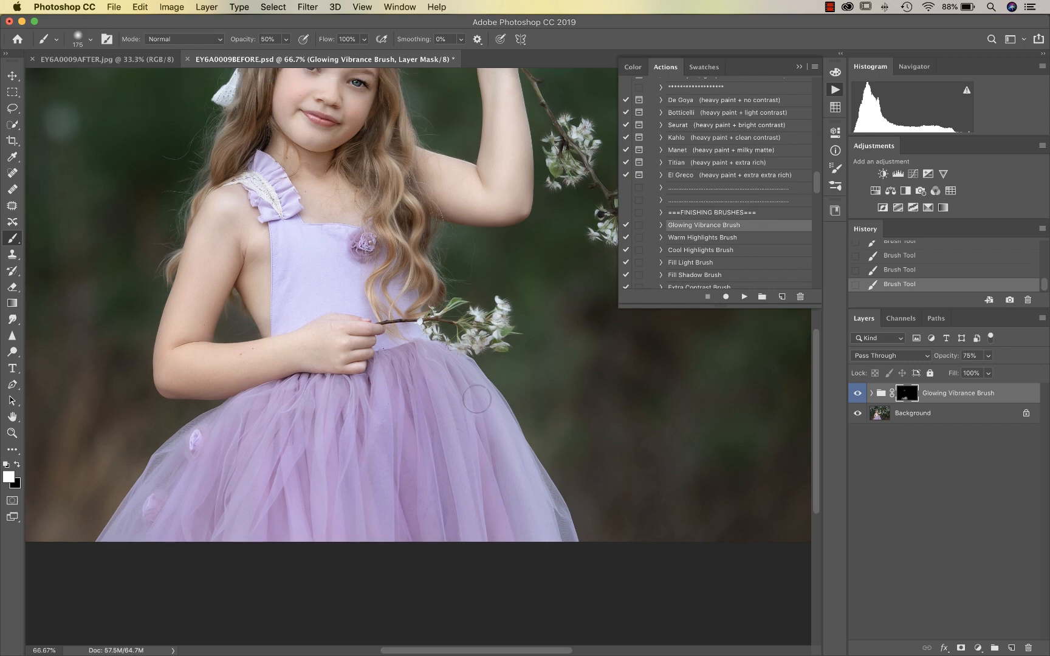
- Compare the girl and her skirt with and without the Glowing Vibrance Brush group
scroll(478, 401, "up", 2)
key("super+minus")
left_click(858, 393)
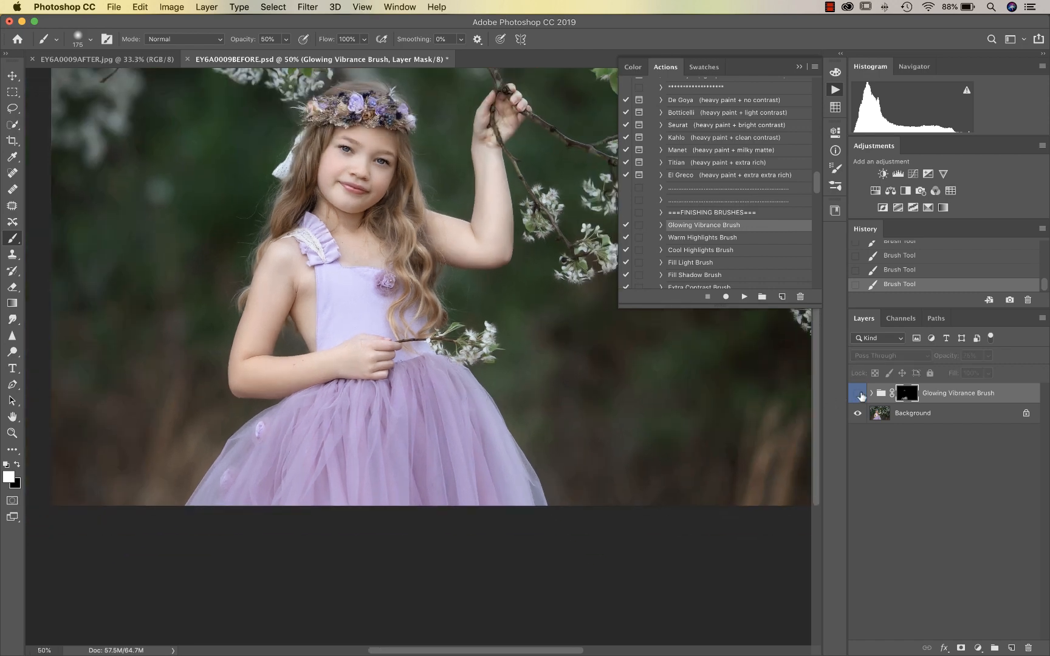
left_click(859, 395)
left_click(859, 395)
left_click(859, 394)
left_click(859, 394)
left_click(859, 395)
key("super+minus")
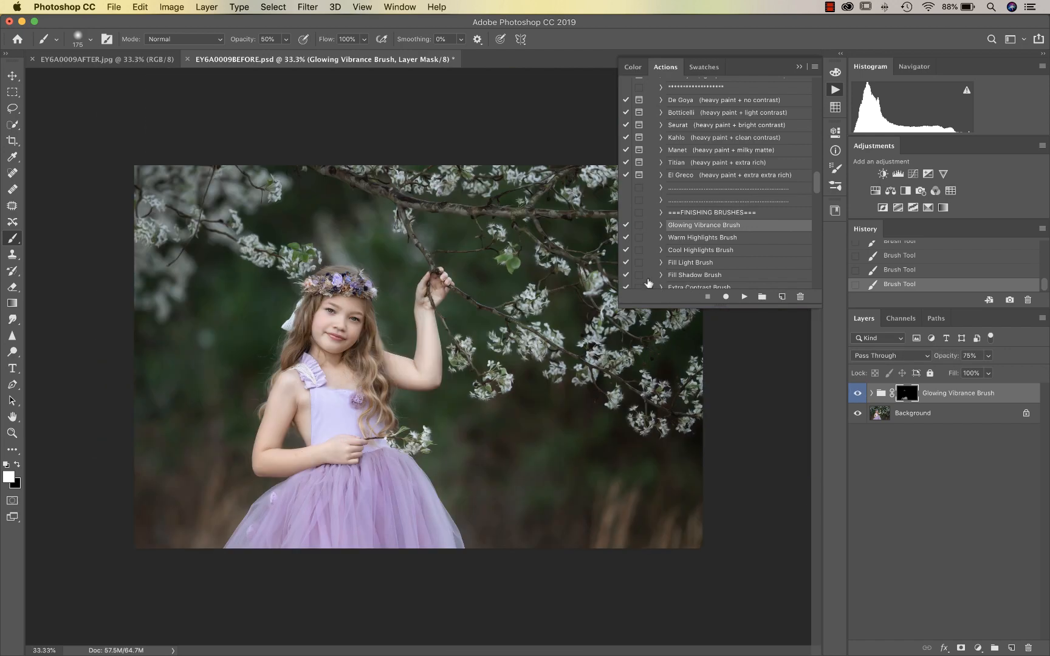
- Run the Warm Highlights Brush action and paint its mask white over the girl's face, shoulder, bodice and raised arm with a 400 px brush
left_click(710, 242)
left_click(742, 297)
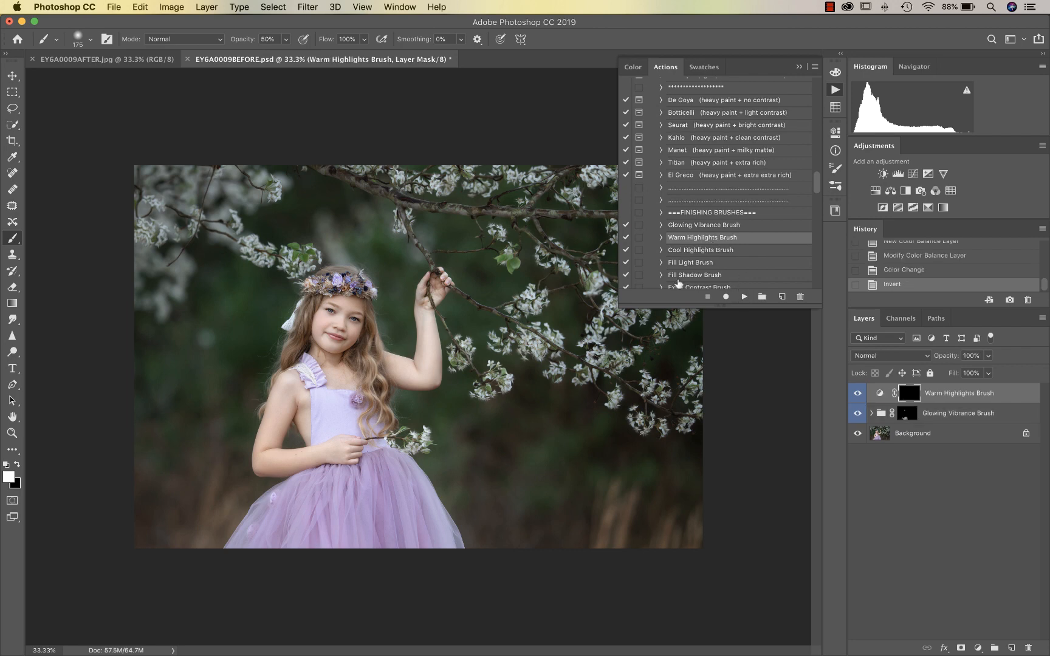
key("super+plus")
key("super+plus")
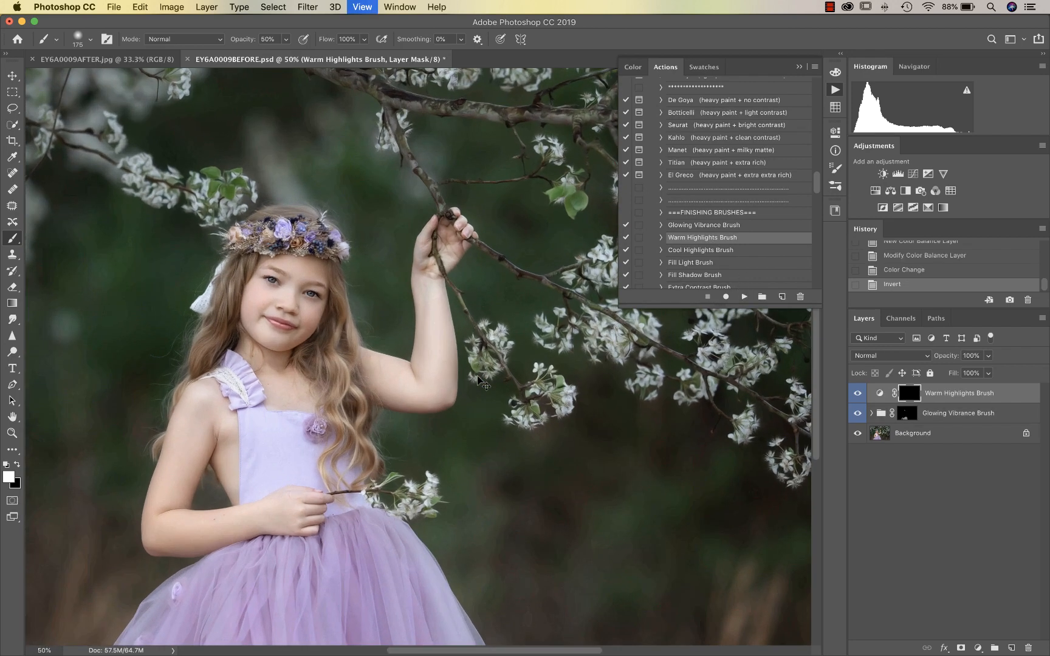
key("bracketright")
key("bracketright")
key("bracketright")
key("bracketright")
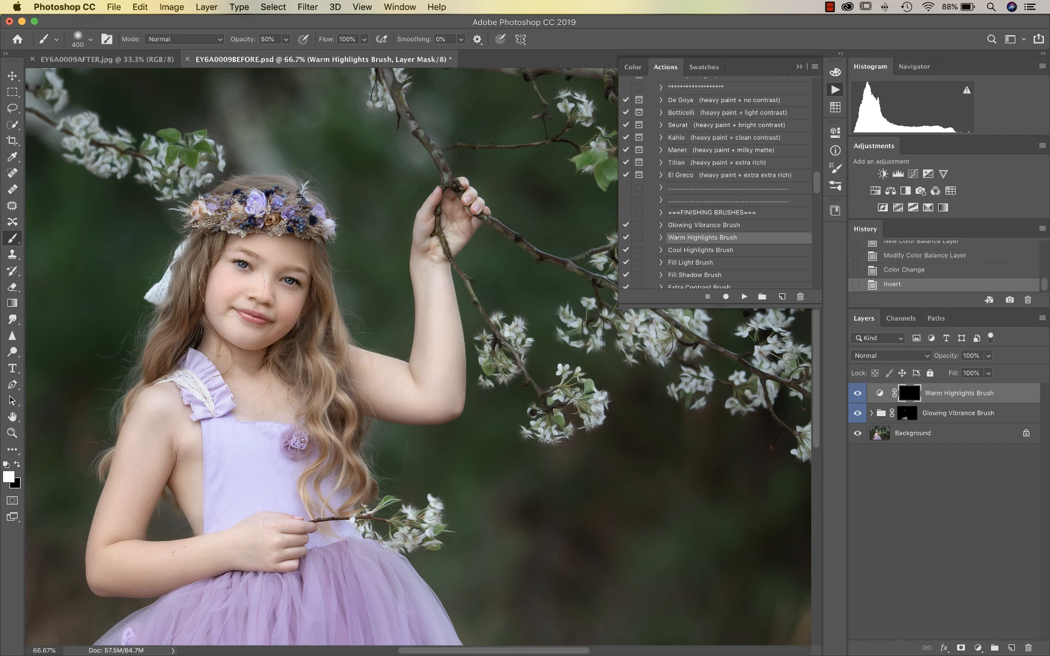
left_click_drag(250, 376, 249, 374)
mouse_move(176, 447)
left_mouse_down()
mouse_move(162, 432)
mouse_move(180, 446)
mouse_move(172, 430)
mouse_move(120, 542)
mouse_move(234, 536)
mouse_move(263, 483)
mouse_move(341, 491)
mouse_move(342, 480)
left_mouse_up()
mouse_move(374, 407)
left_mouse_down()
mouse_move(375, 383)
mouse_move(428, 380)
mouse_move(437, 316)
left_mouse_up()
- Lower the Warm Highlights Brush layer's opacity to 33%, comparing the whole image with and without the layer
key("super+minus")
key("super+minus")
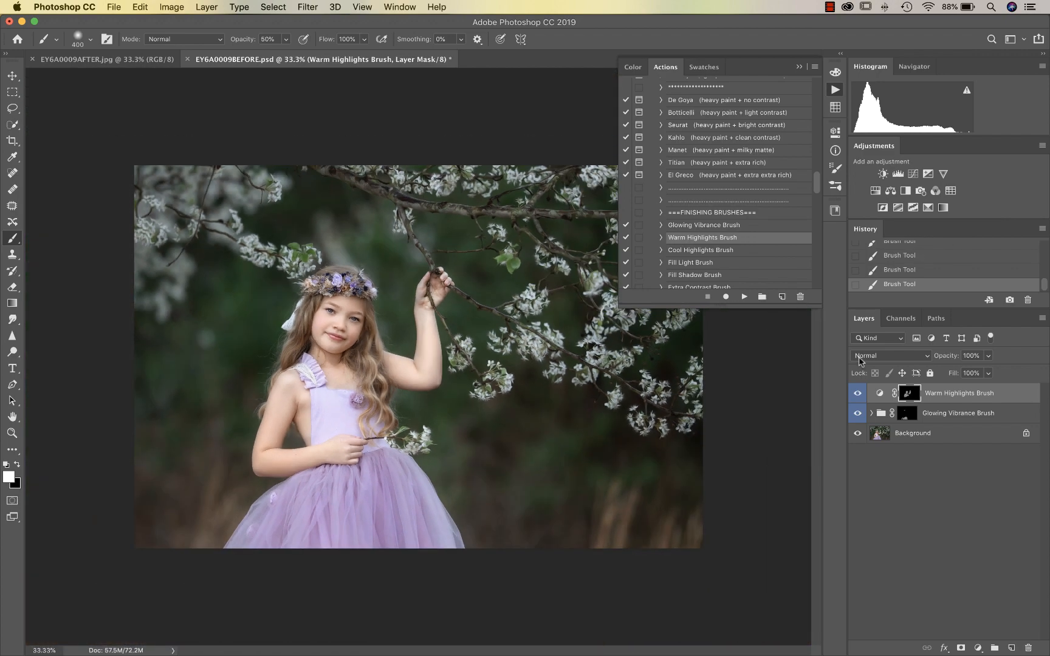
left_click(989, 356)
left_click(960, 370)
left_click(858, 393)
left_click(858, 394)
left_click(858, 394)
left_click(858, 394)
left_click(989, 357)
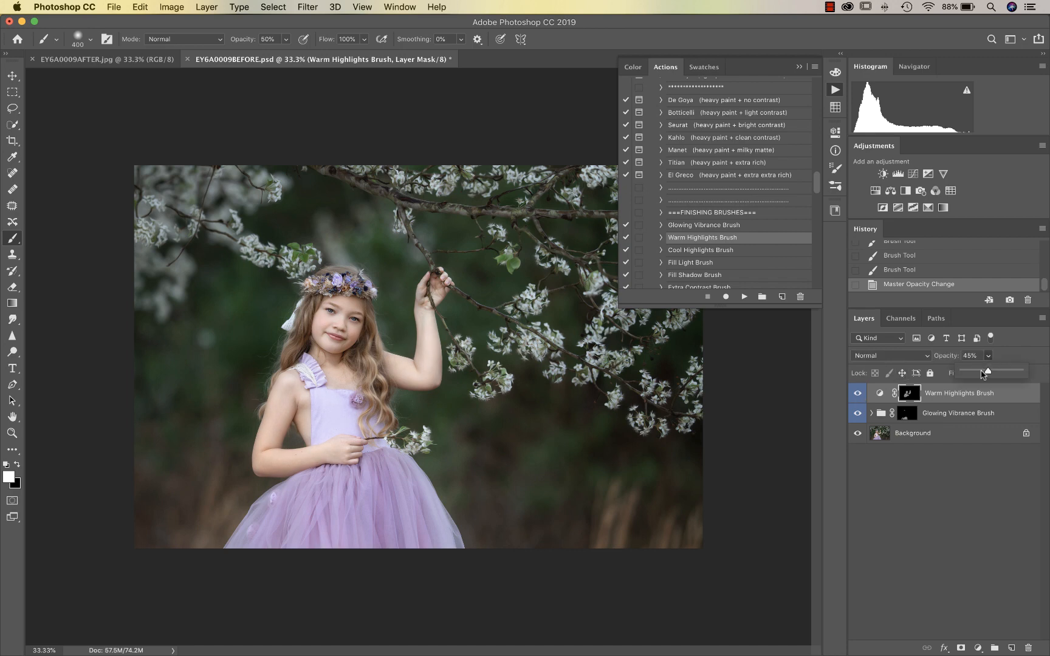
left_click_drag(984, 374, 978, 372)
left_click(858, 394)
left_click(858, 394)
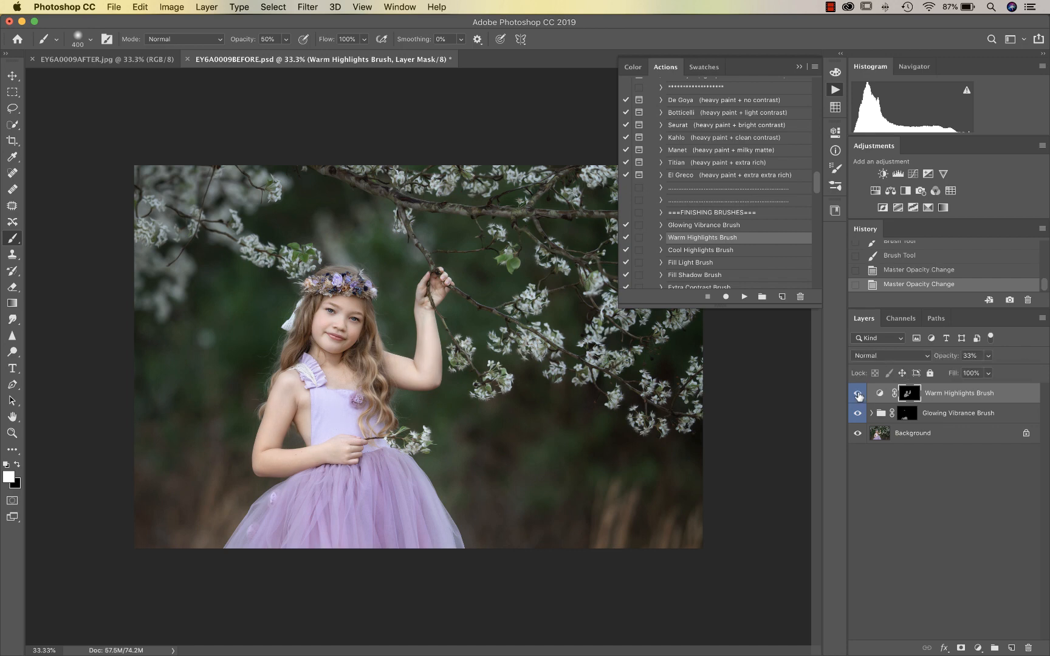
- Run the Tack Sharp Details Brush action from the Finishing Brushes section
scroll(727, 238, "down", 3)
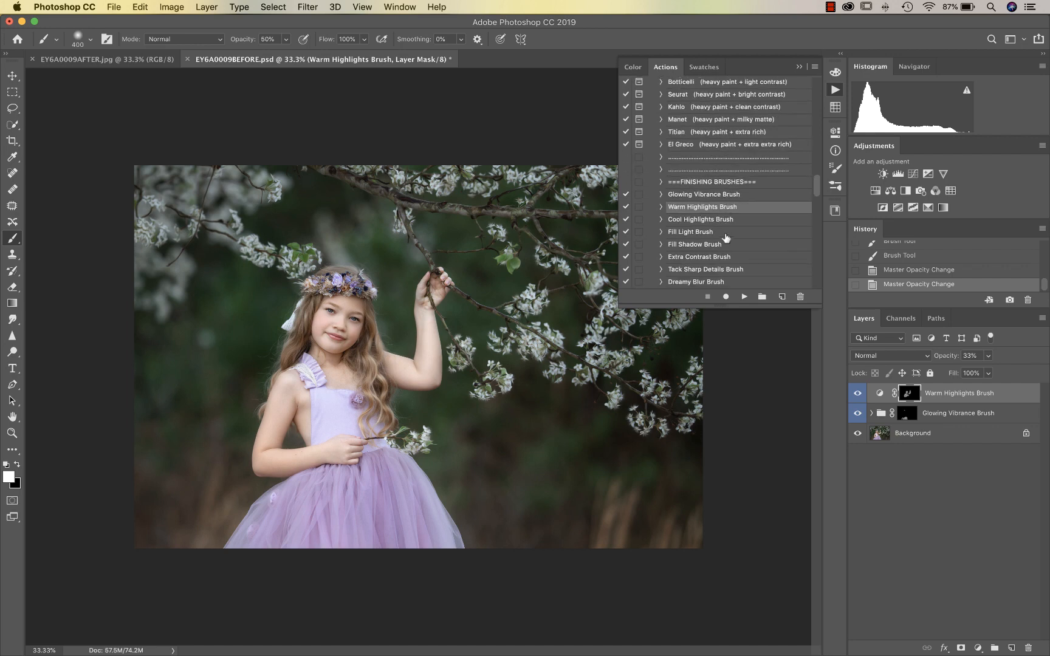
scroll(720, 238, "down", 2)
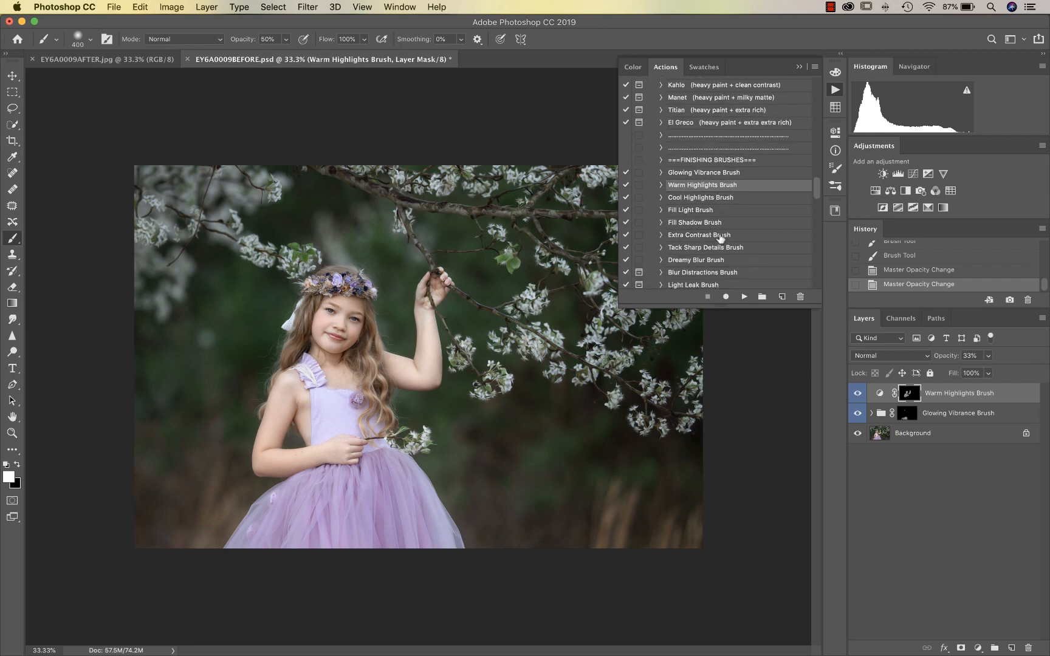
scroll(720, 239, "down", 1)
left_click(703, 253)
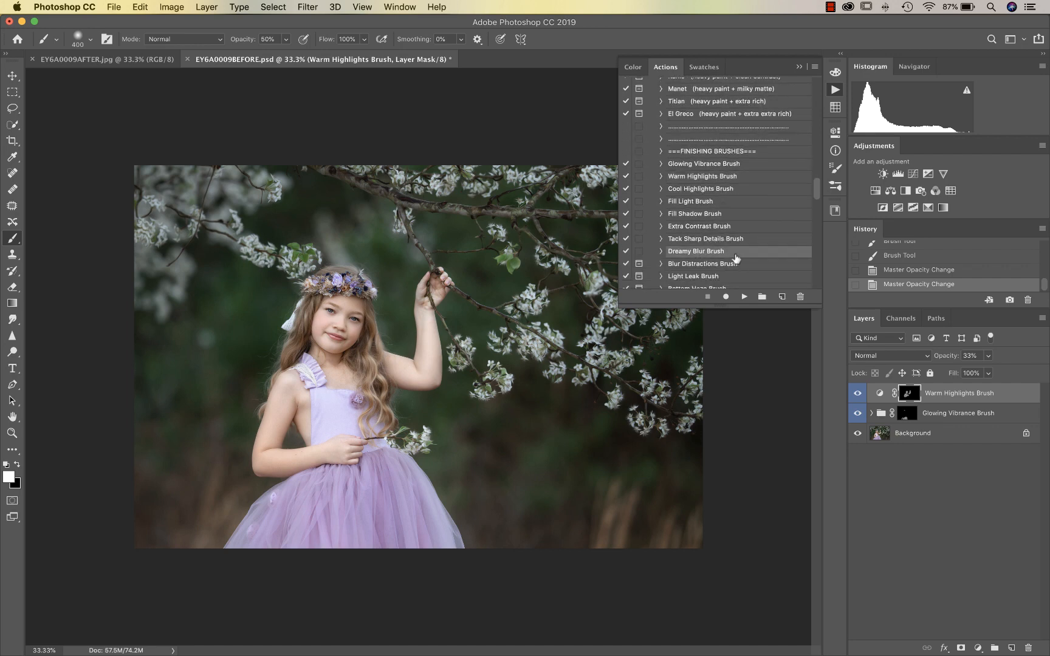
left_click(724, 242)
left_click(745, 296)
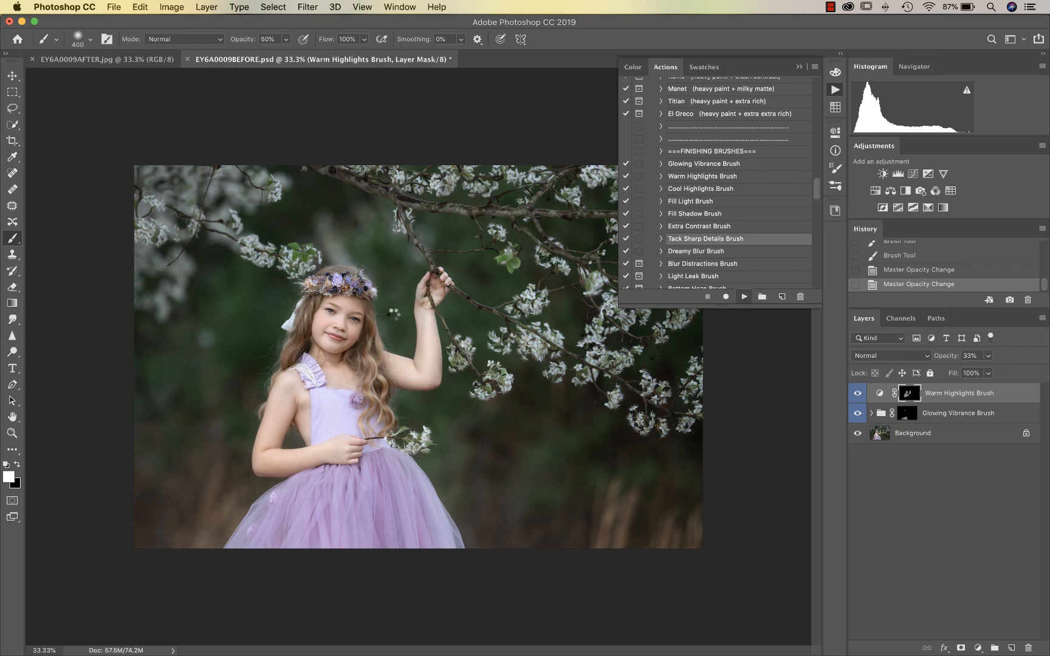
- Paint white on the Tack Sharp Details Brush mask over the flower crown and face with a 700 px brush, and inspect them at 100%
key("super+equal")
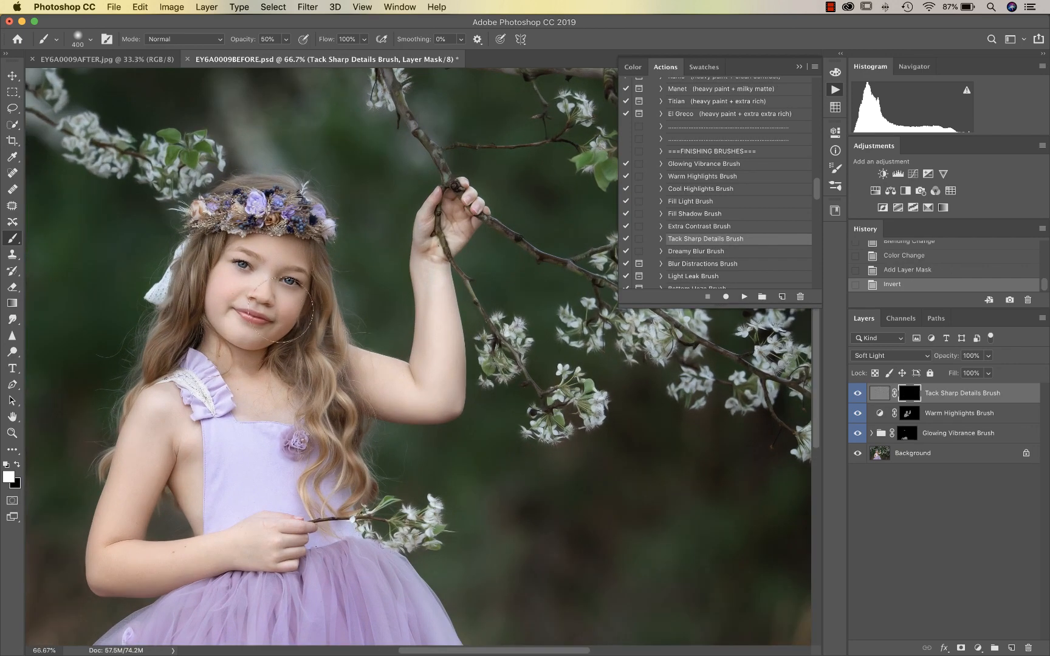
key("bracketright")
key("bracketright")
key("bracketright")
mouse_move(256, 228)
left_mouse_down()
mouse_move(262, 403)
mouse_move(259, 323)
left_mouse_up()
key("super+minus")
key("super+minus")
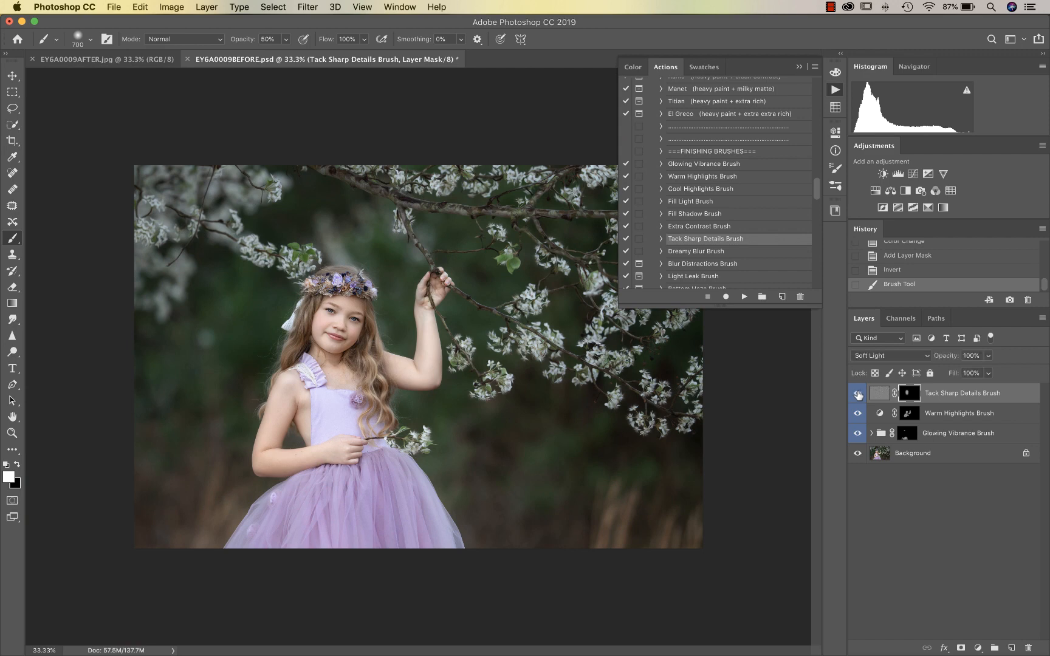
key("super+plus")
key("super+1")
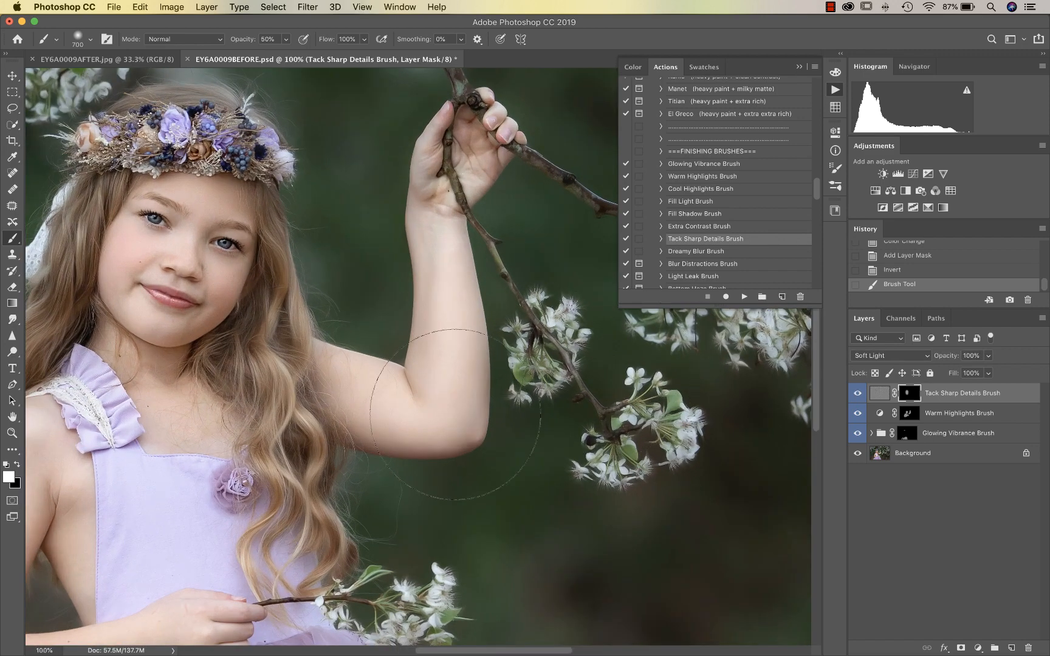
- Raise the brush opacity to 92% and paint more white over the face on the Tack Sharp Details Brush mask
left_click(857, 394)
left_click(857, 394)
key("super+minus")
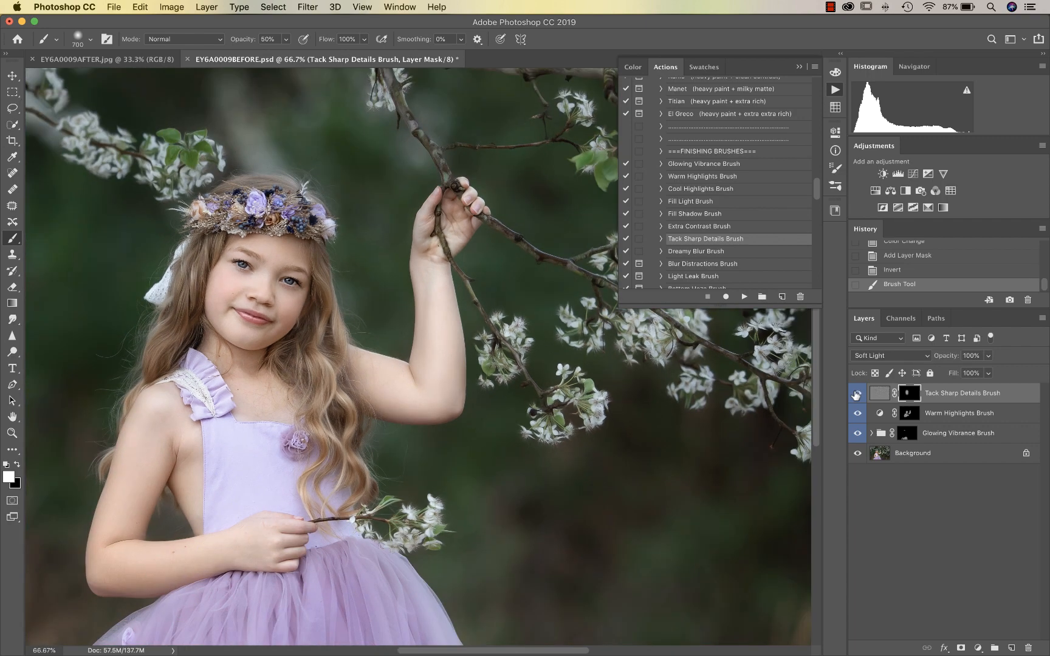
left_click(285, 40)
left_click(311, 54)
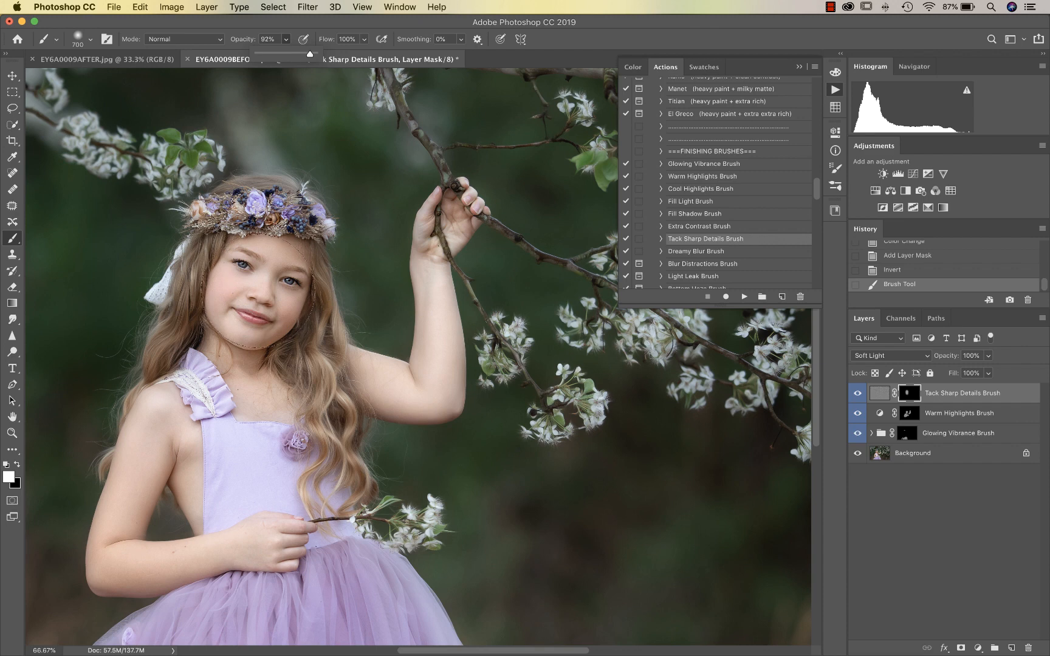
left_click_drag(274, 279, 259, 314)
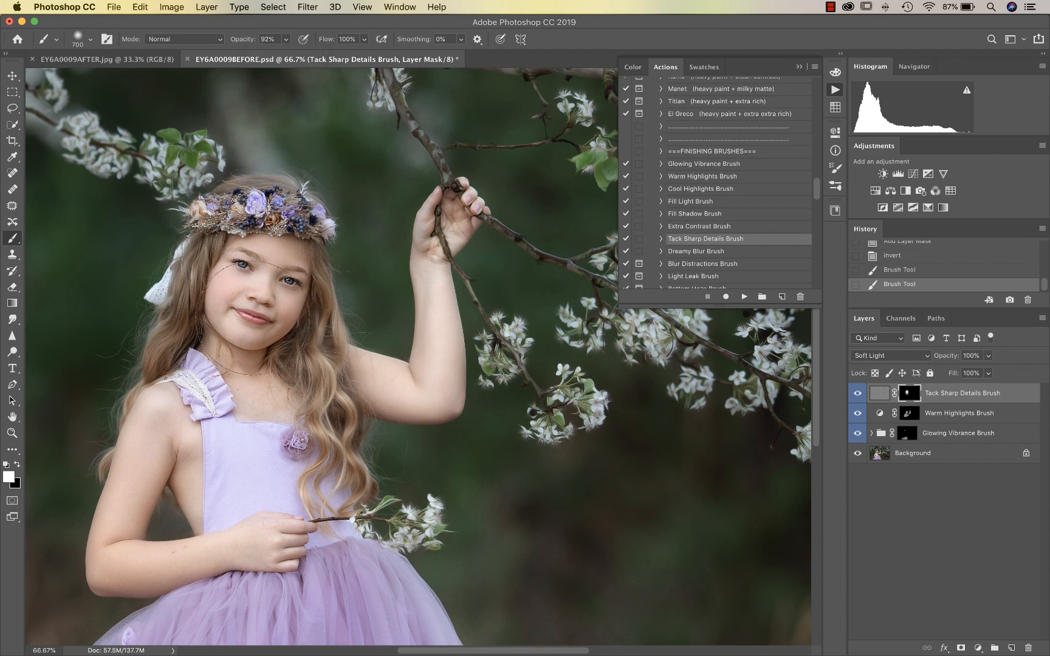
- Compare the image with and without the Tack Sharp Details Brush layer, and lower its opacity to 85%
left_click(858, 394)
left_click(858, 393)
left_click(858, 394)
left_click(991, 357)
left_click_drag(991, 371, 980, 371)
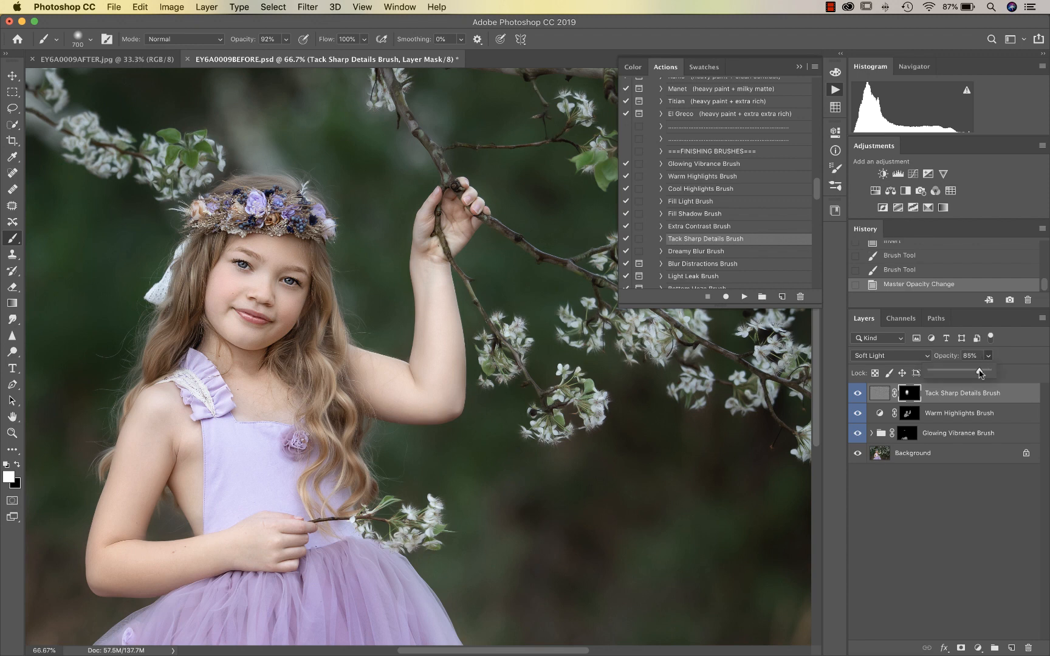
- Flatten the image and run the Scenery Blending Brushes action, continuing past its color-selection instructions
scroll(702, 257, "down", 2)
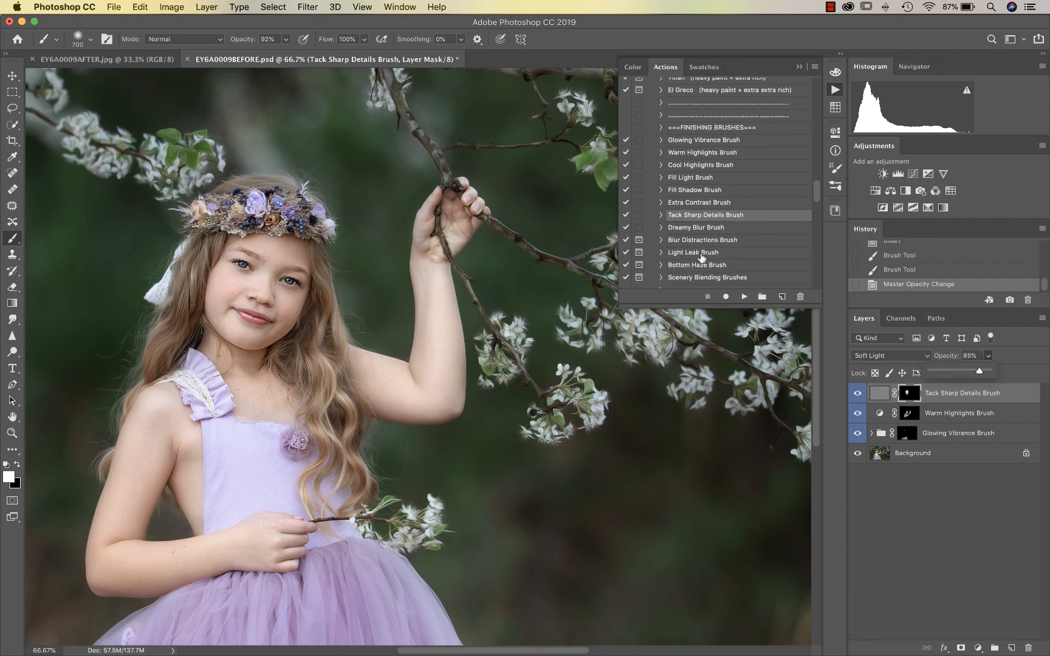
scroll(702, 258, "down", 2)
key("super+minus")
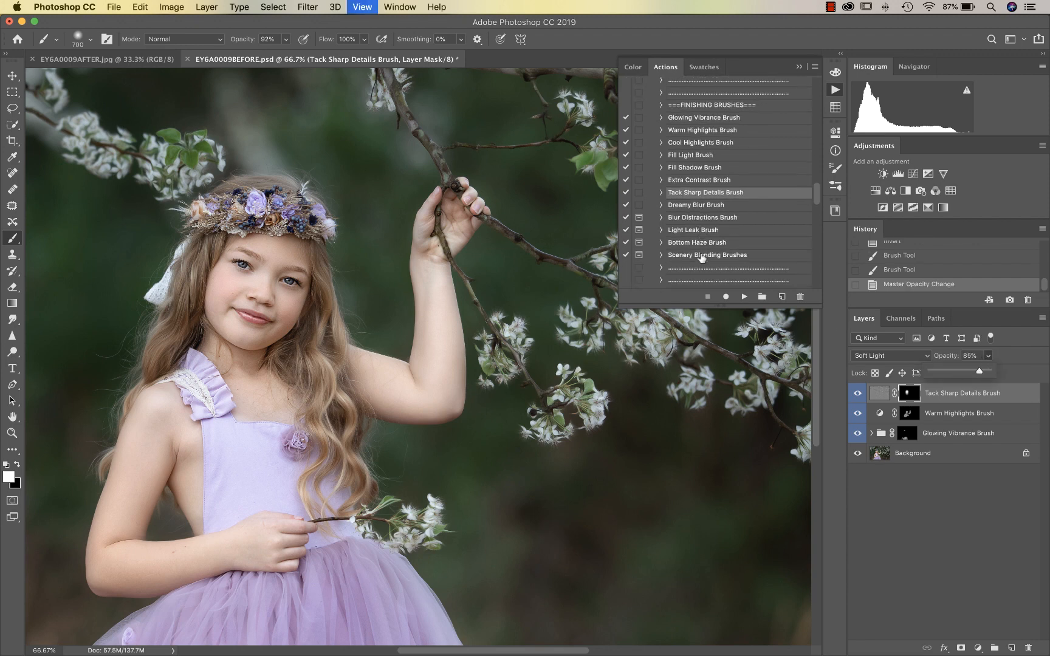
key("super+minus")
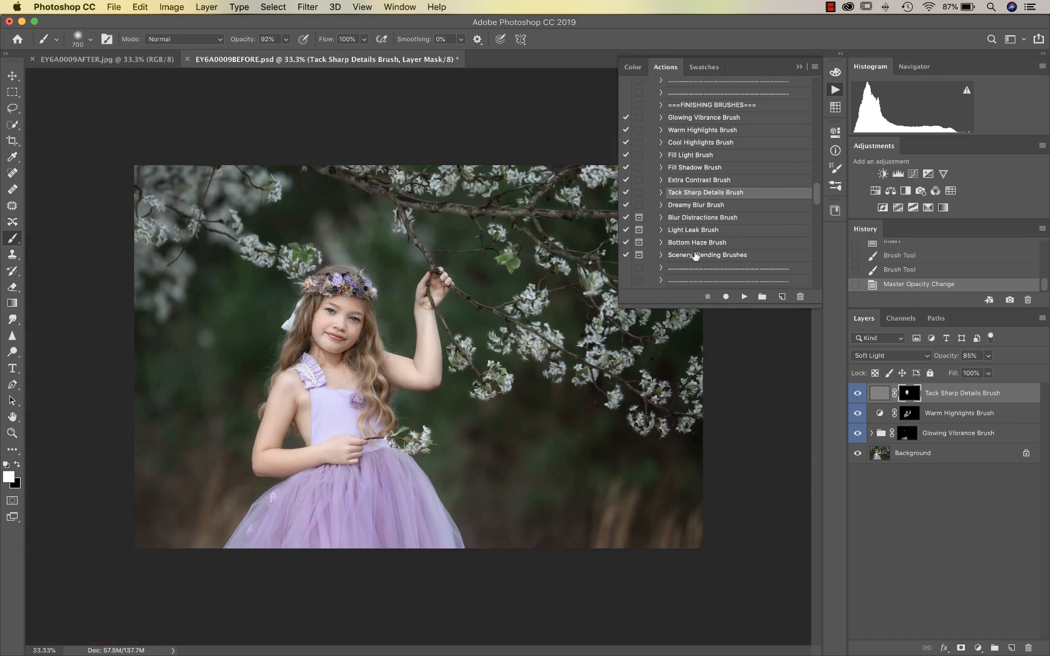
key("super+shift+e")
left_click(732, 256)
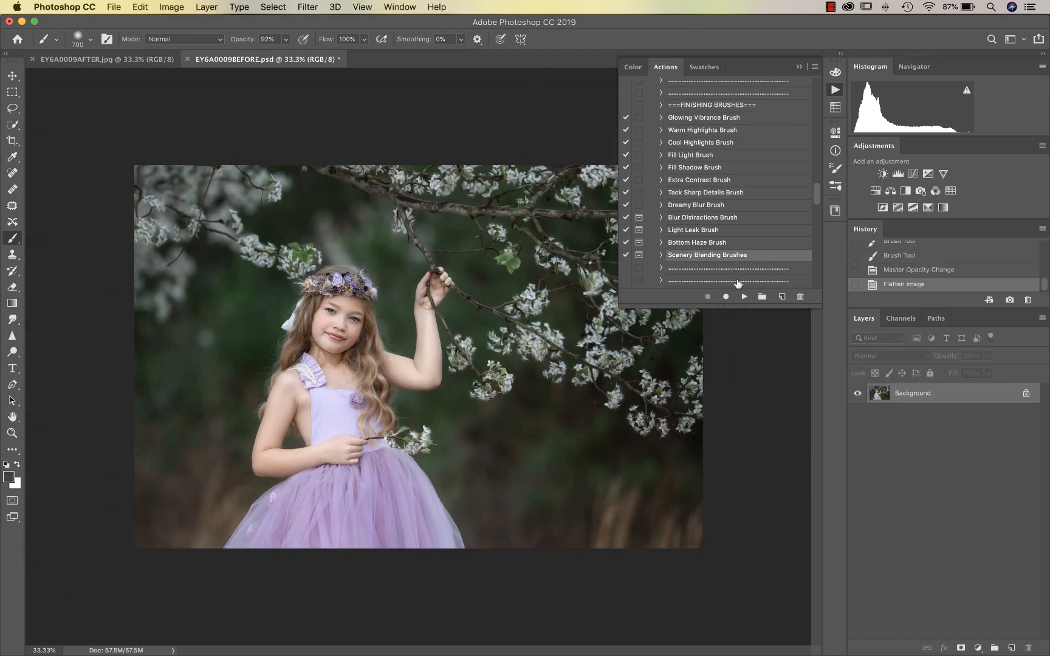
left_click(744, 296)
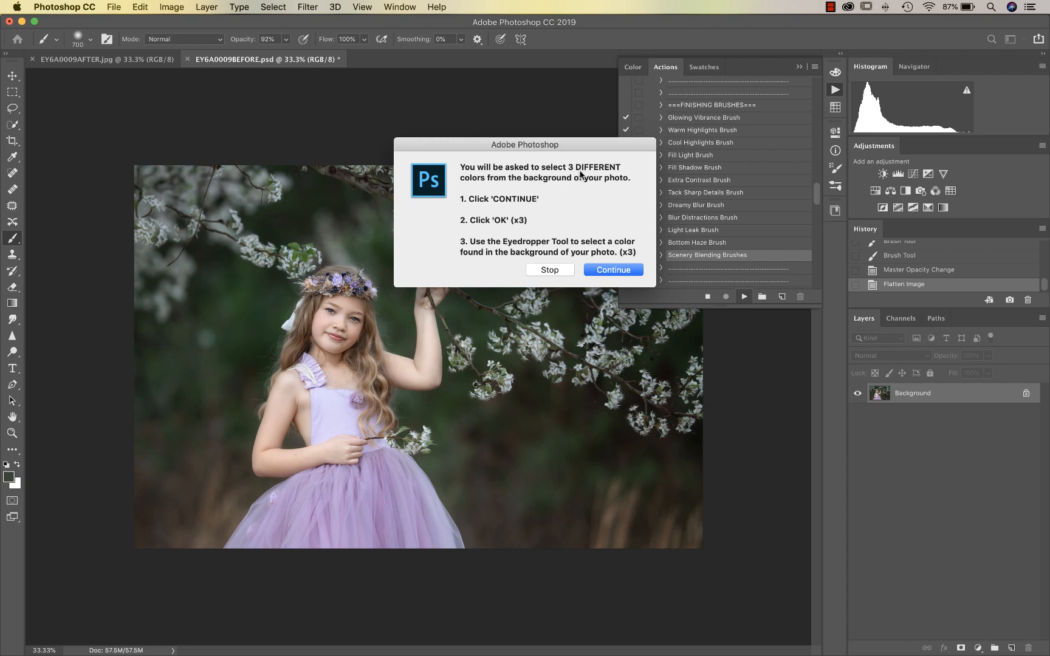
left_click(610, 271)
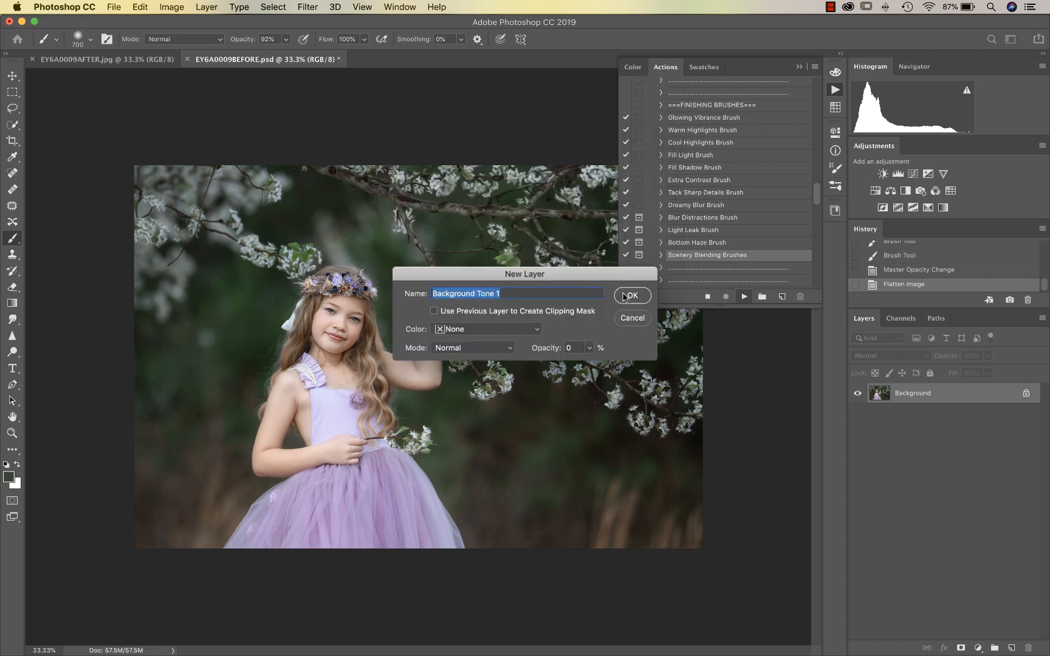
- Create the Background Tone 1 fill layer with the dark brown 483a2e sampled from the background beside the girl's skirt
left_click(628, 296)
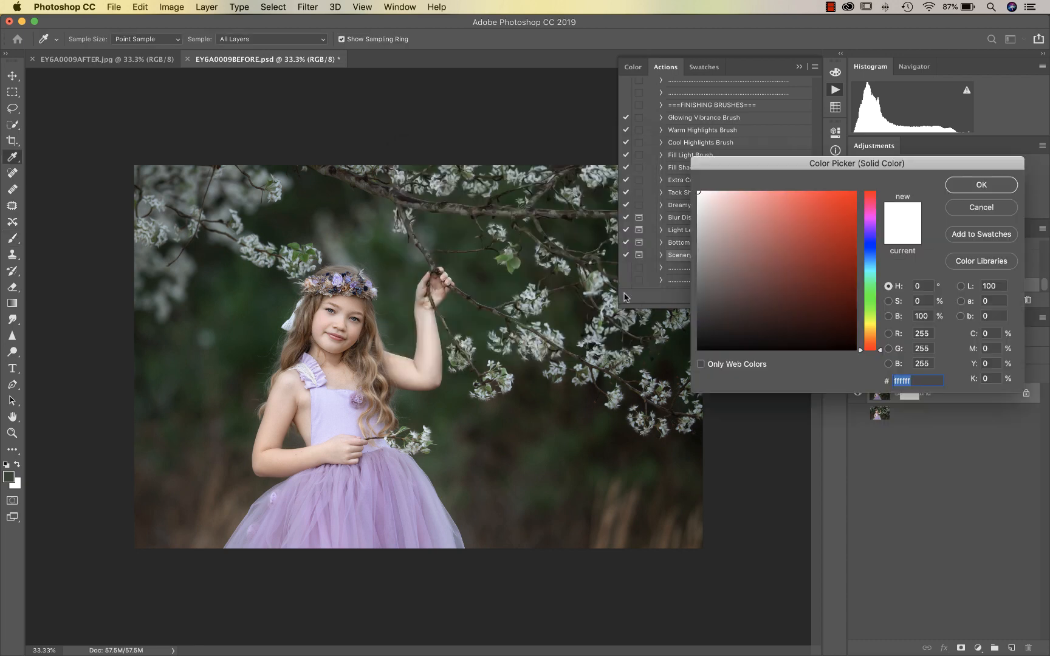
left_click(183, 527)
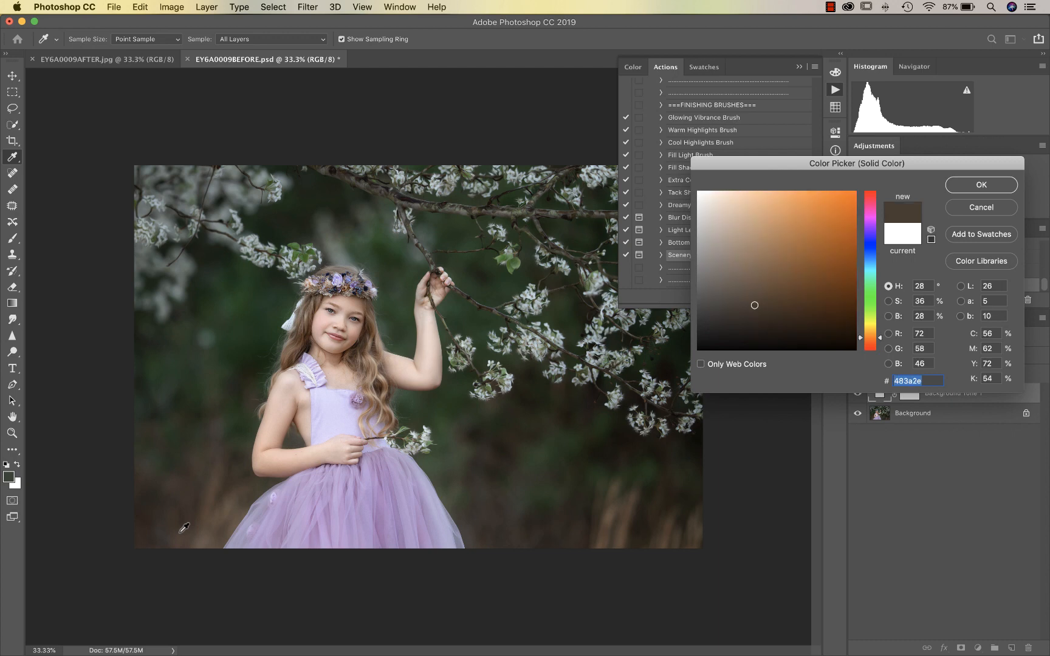
left_click(968, 185)
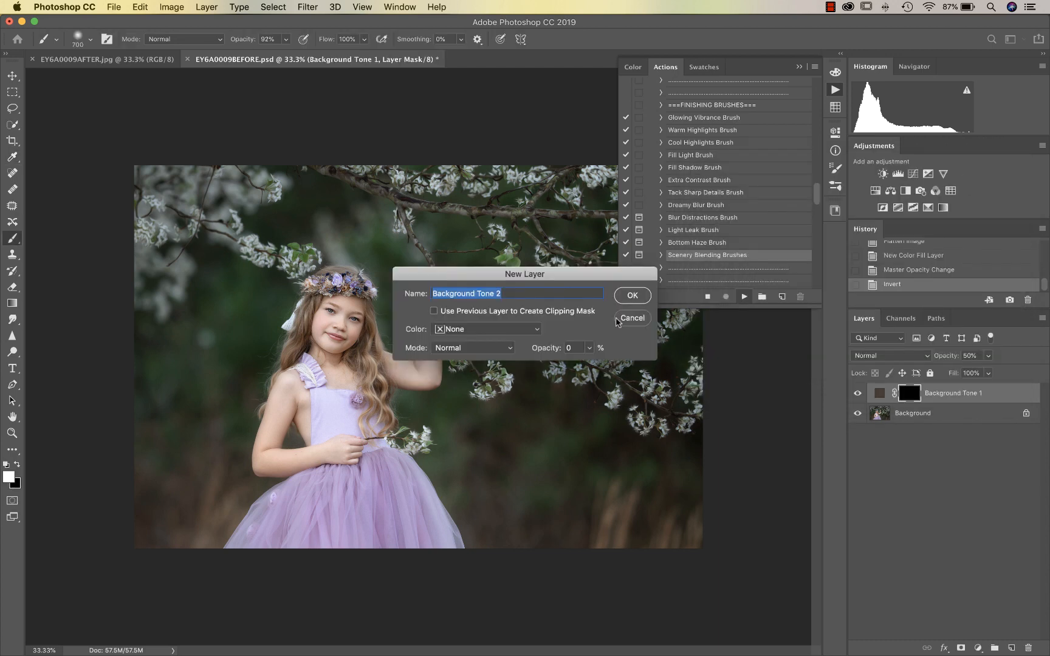
- Create the Background Tone 2 fill layer with the dark green 202f17 sampled from the foliage behind the girl
left_click(632, 295)
left_click(548, 497)
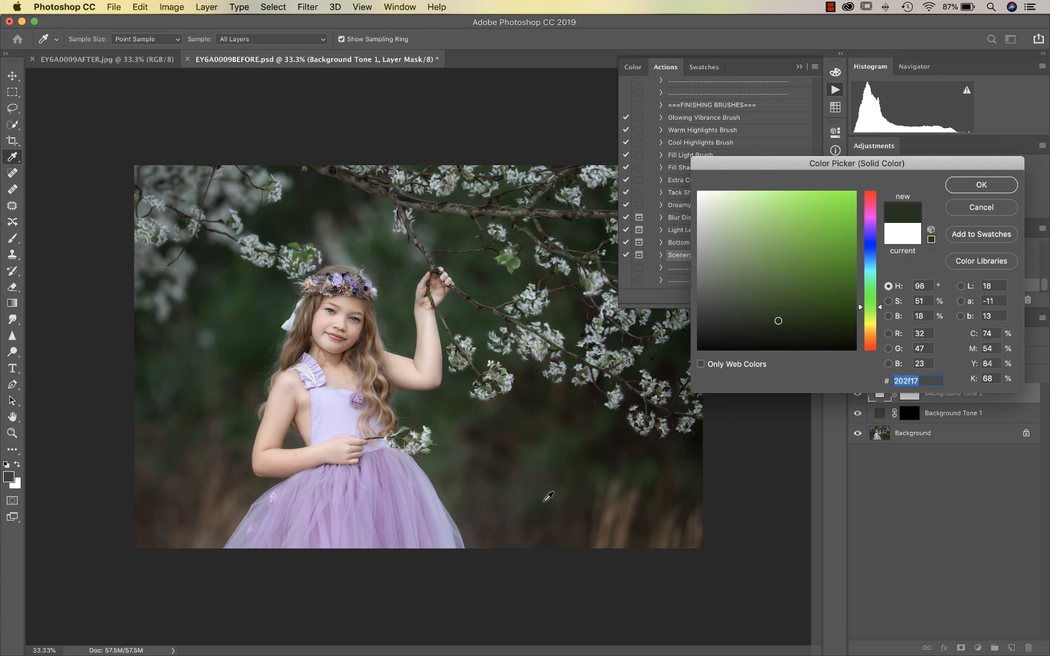
left_click(960, 187)
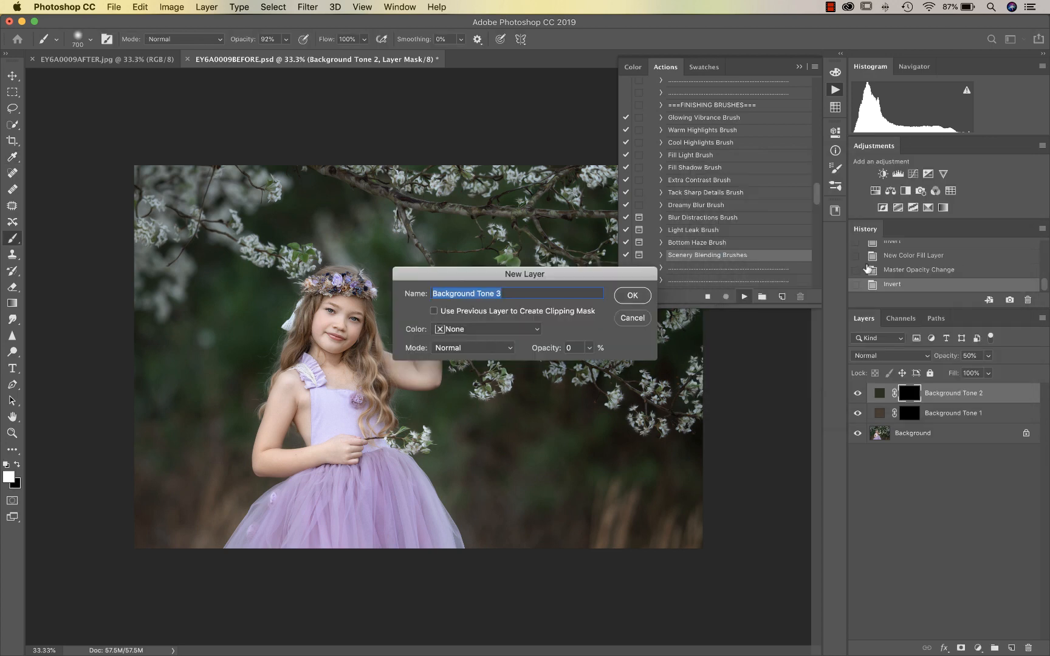
- Create the Background Tone 3 fill layer with the light brown 5e4d3a sampled from the dry grass, and let the action finish
left_click(633, 295)
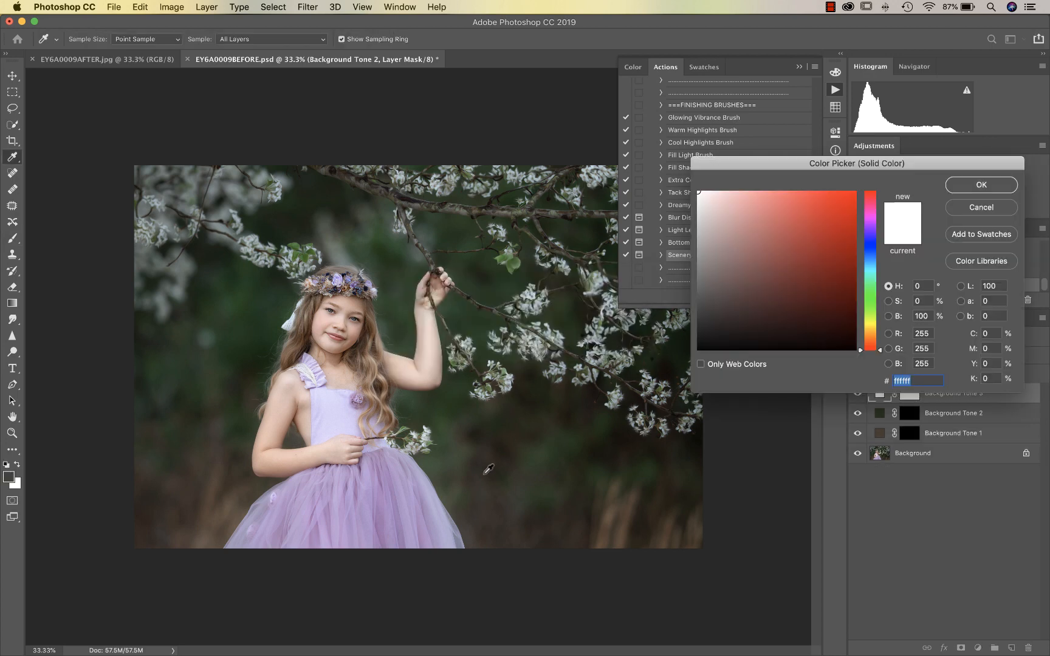
left_click(615, 508)
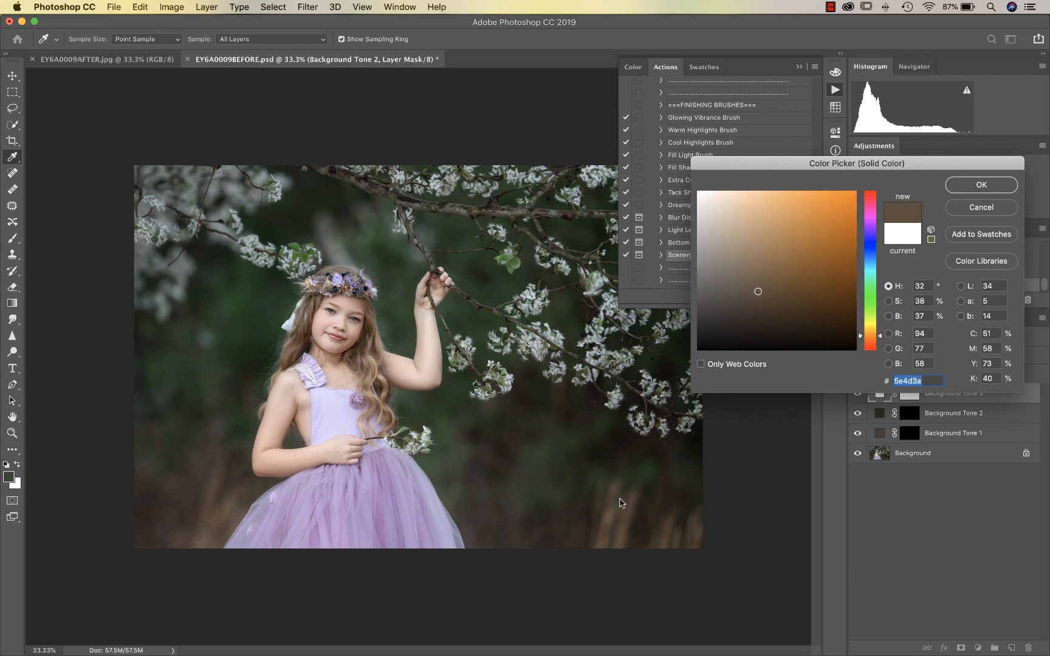
left_click(986, 194)
left_click(614, 239)
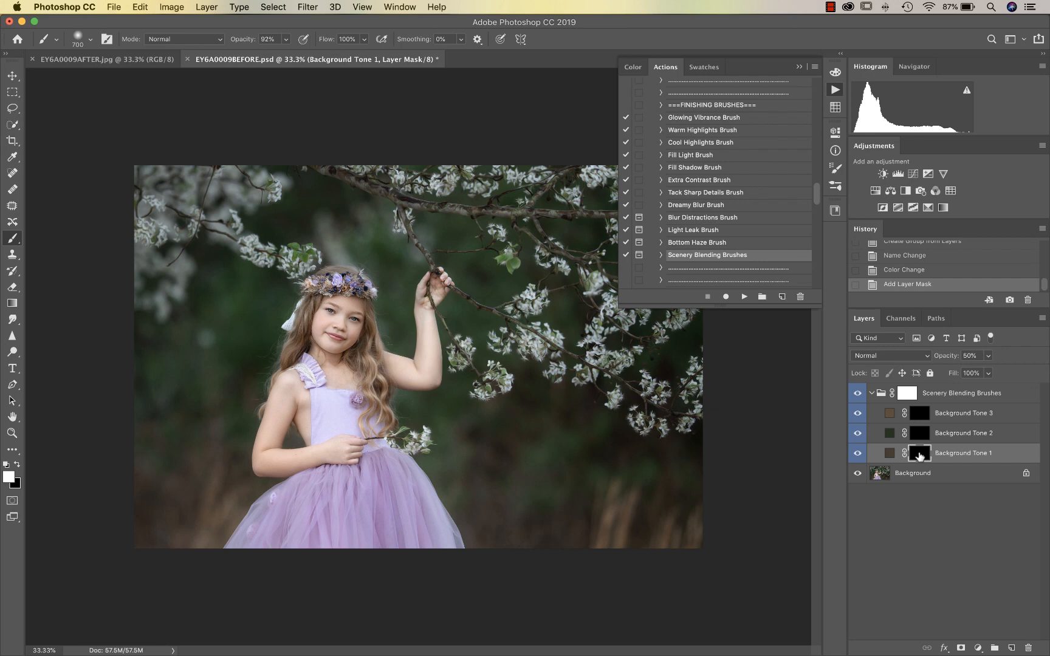
- Paint the Background Tone 1 mask white over the lower background on both sides of the girl with a 1300 px brush at 21% opacity
left_click(286, 39)
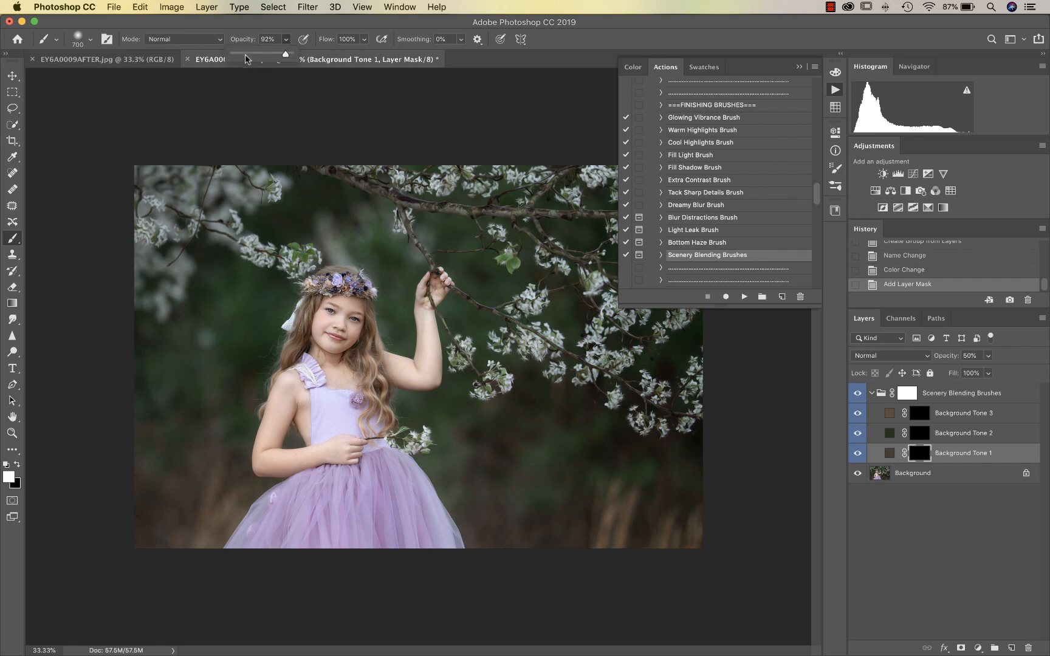
left_click_drag(246, 57, 249, 57)
key("bracketright")
key("bracketright")
key("bracketright")
key("bracketright")
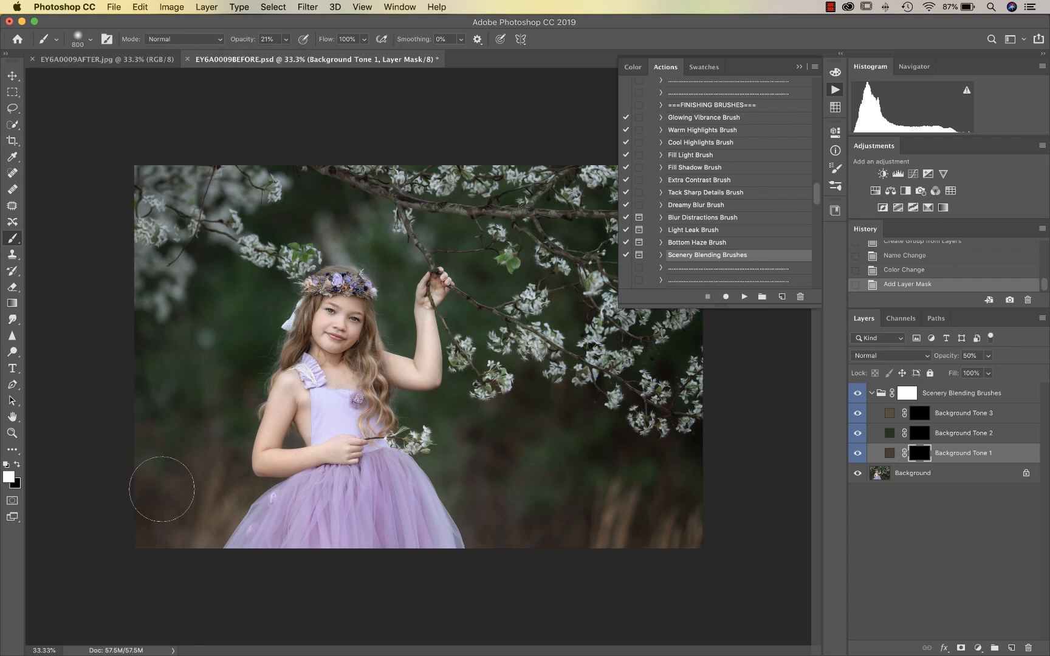
key("bracketright")
key("bracketright")
mouse_move(170, 428)
left_mouse_down()
mouse_move(188, 469)
mouse_move(181, 481)
mouse_move(192, 481)
left_mouse_up()
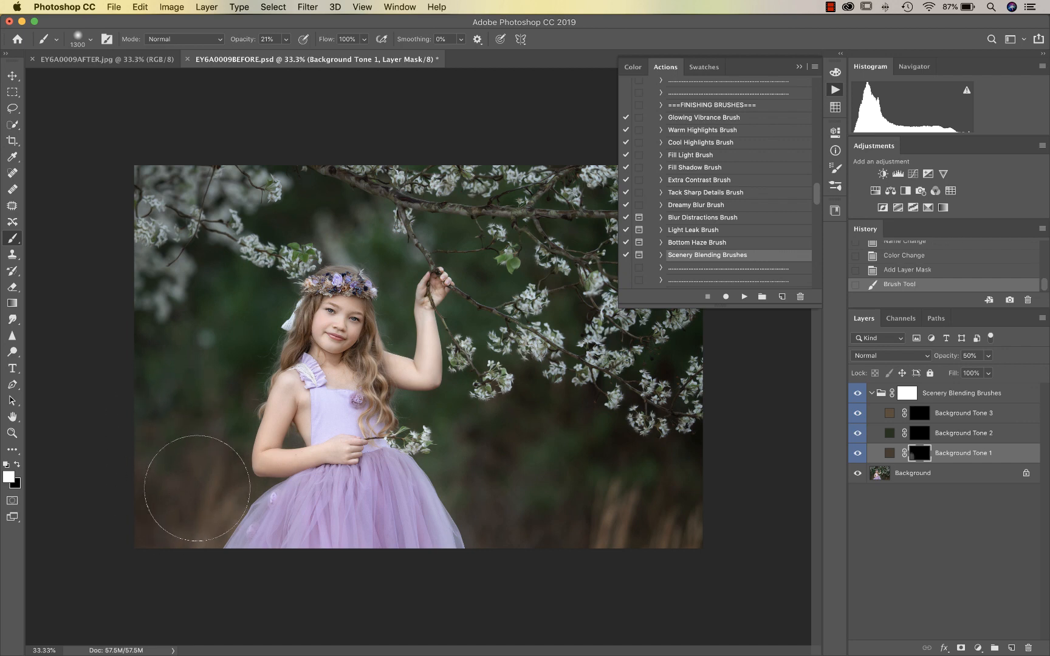
mouse_move(504, 521)
left_mouse_down()
mouse_move(493, 481)
mouse_move(591, 521)
mouse_move(705, 504)
left_mouse_up()
- Paint white on the Background Tone 2 mask over the mid-height background on both sides of the girl, and on the Tone 3 mask over the dry grass
left_click(923, 435)
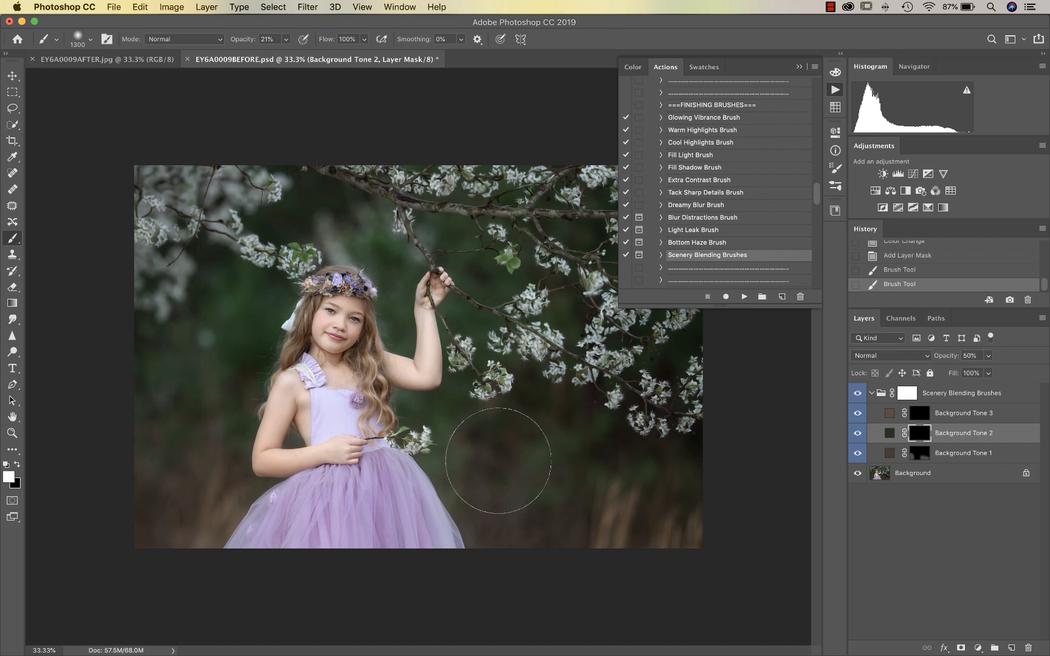
left_click_drag(483, 457, 645, 465)
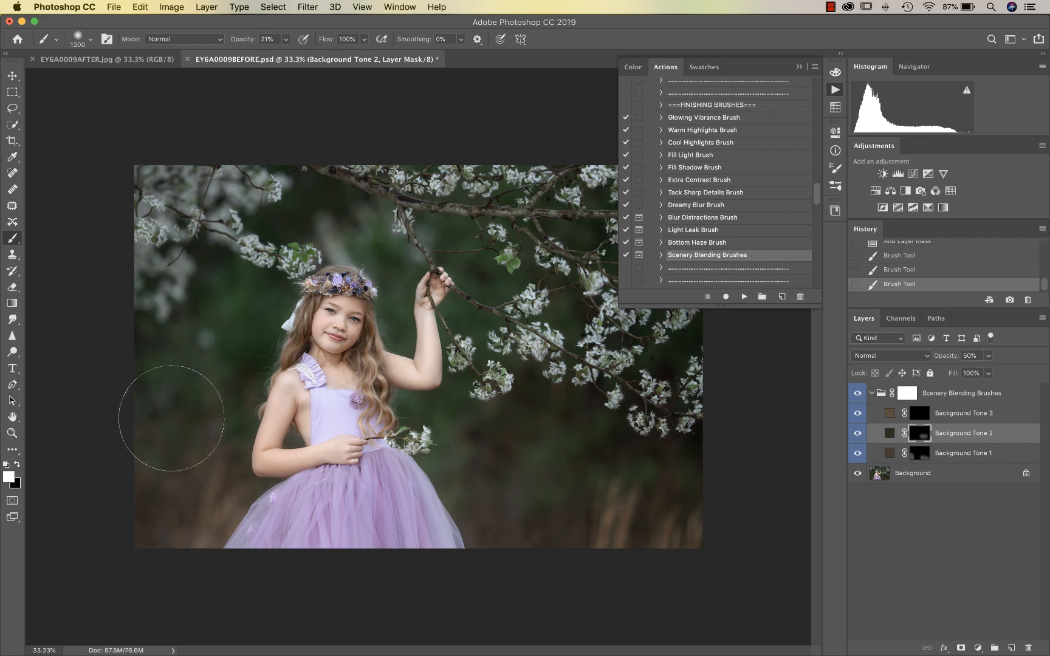
mouse_move(166, 404)
left_mouse_down()
mouse_move(211, 375)
mouse_move(122, 380)
left_mouse_up()
left_click(918, 414)
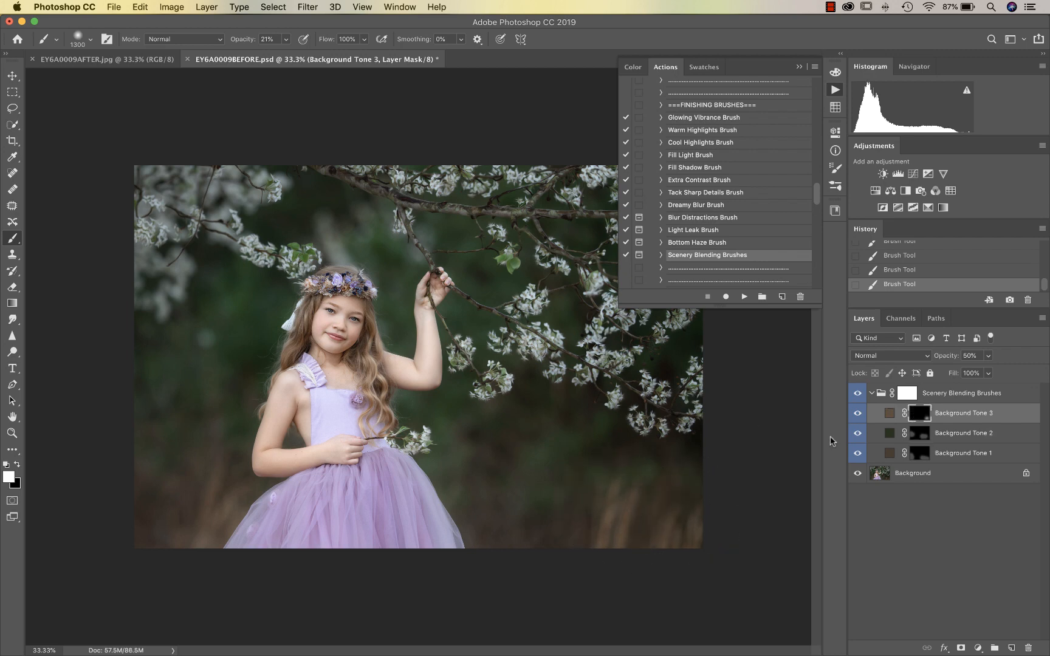
- Paint white on the Background Tone 2 mask over the background above the flower crown with an 800 px brush
left_click(919, 433)
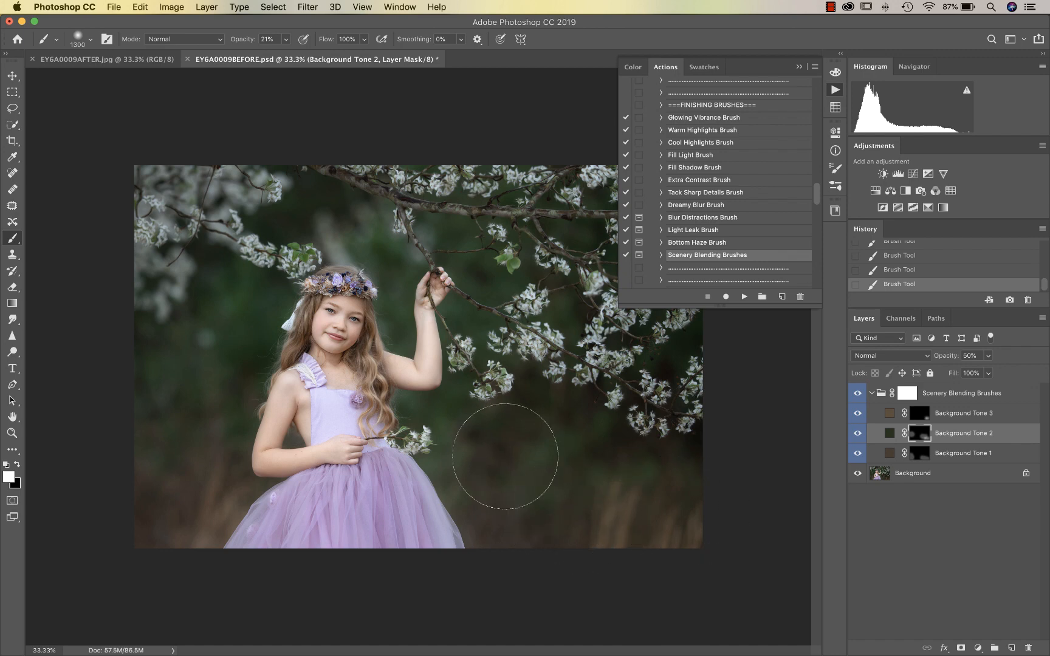
key("bracketleft")
key("bracketleft")
key("bracketleft")
key("bracketleft")
mouse_move(349, 210)
left_mouse_down()
mouse_move(335, 222)
mouse_move(351, 228)
mouse_move(339, 226)
left_mouse_up()
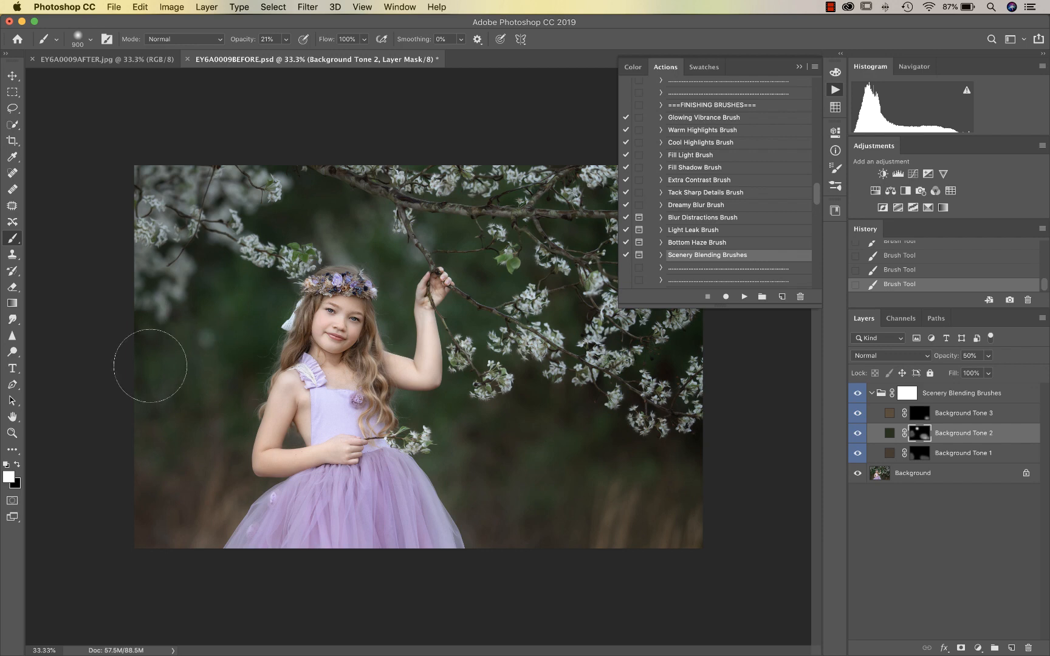
- Paint black on the Scenery Blending Brushes group mask over the girl with a 300 px brush at 100% opacity
left_click(908, 396)
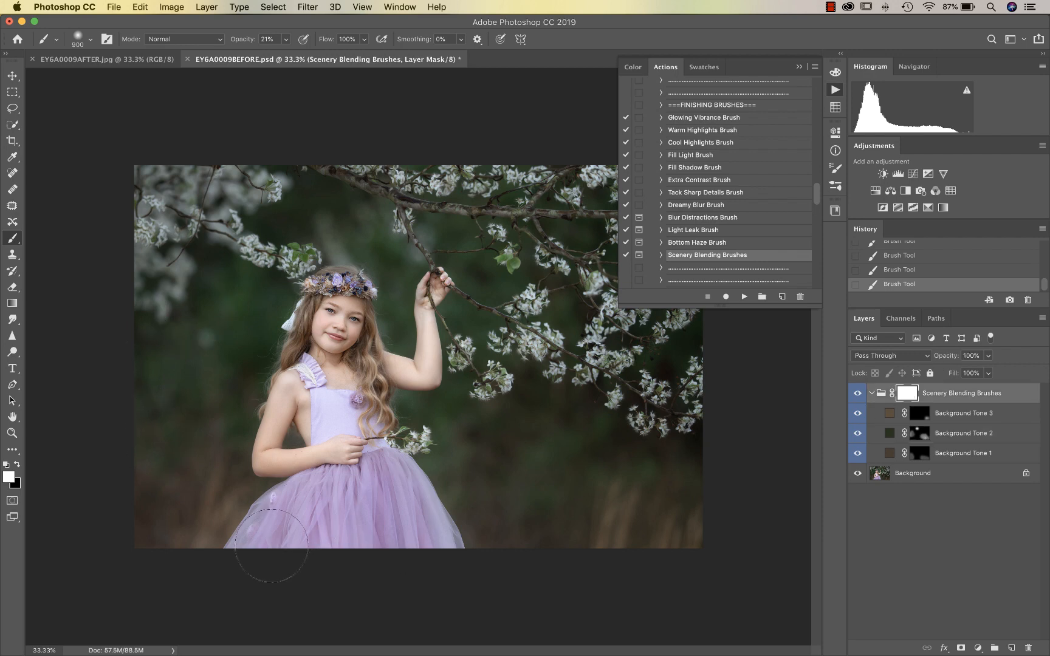
key("x")
key("bracketleft")
key("bracketleft")
key("bracketleft")
key("bracketleft")
key("bracketleft")
key("bracketleft")
mouse_move(259, 533)
left_mouse_down()
mouse_move(299, 486)
mouse_move(349, 291)
left_mouse_up()
- Compare the image with and without the Scenery Blending Brushes group
left_click(858, 395)
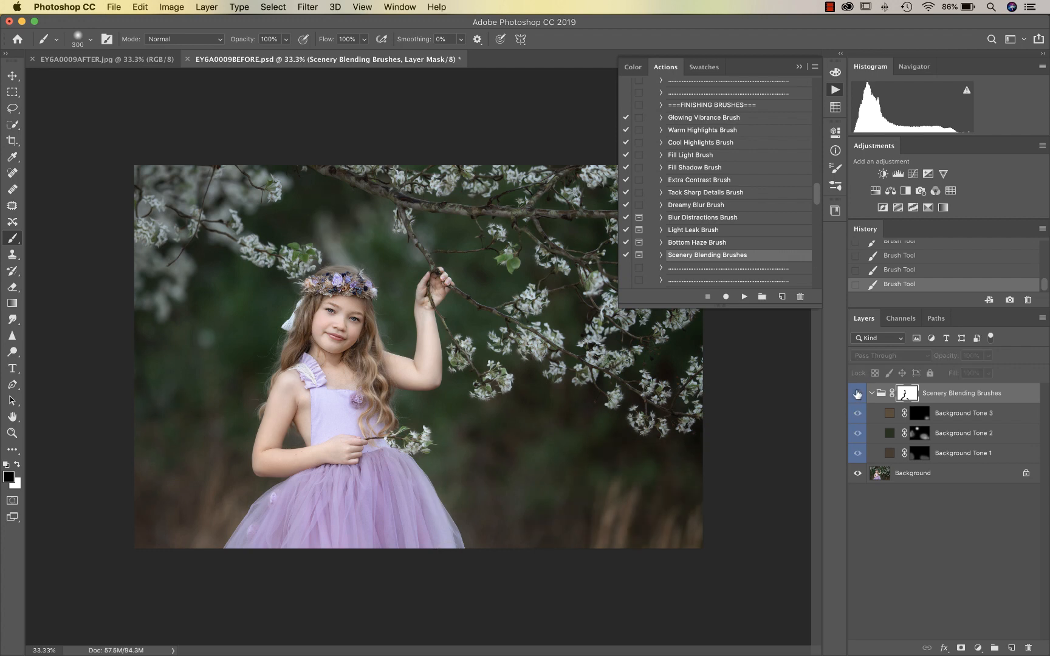
left_click(857, 395)
left_click(857, 395)
left_click(858, 394)
left_click(857, 395)
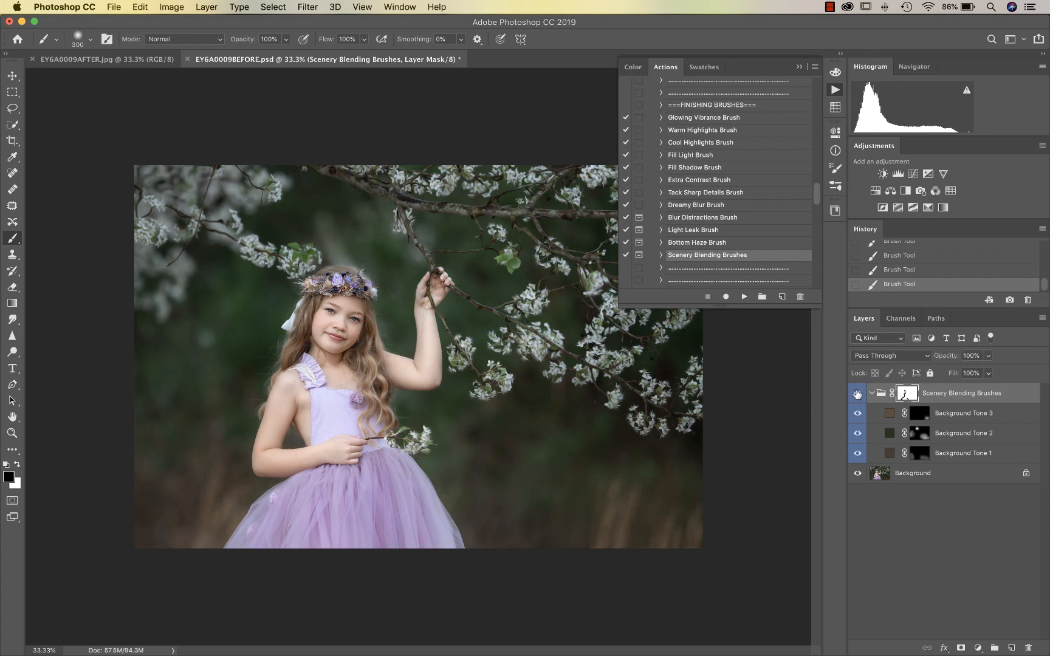
left_click(857, 394)
left_click(857, 394)
- Flatten the image and run the Contrast the Clarity action from the Finishing Touches section
key("super+shift+f")
scroll(725, 245, "down", 5)
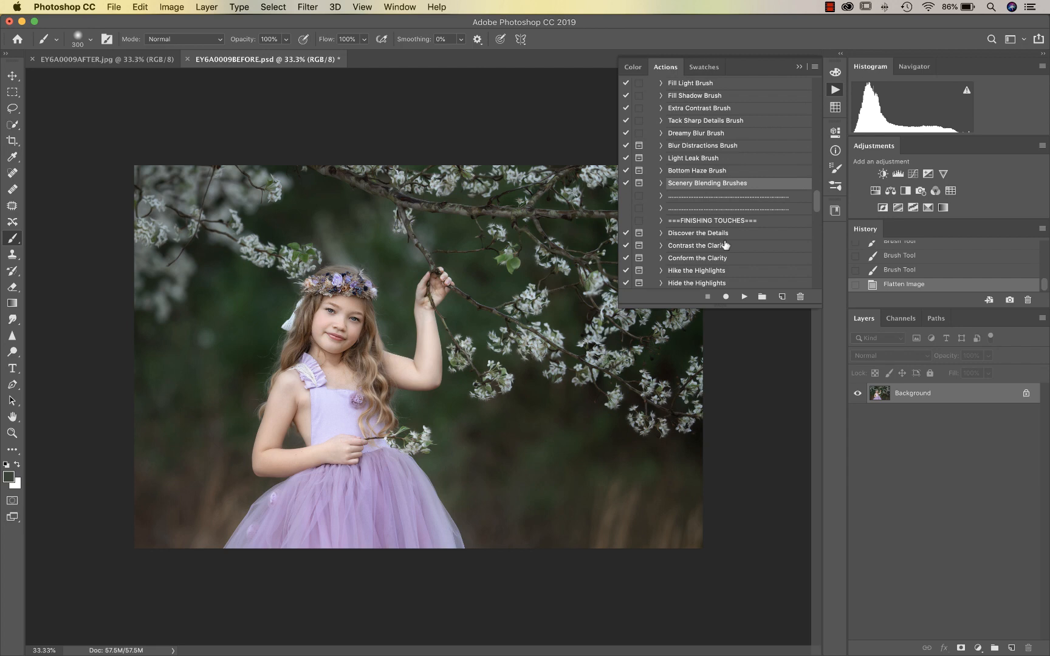
scroll(725, 245, "down", 3)
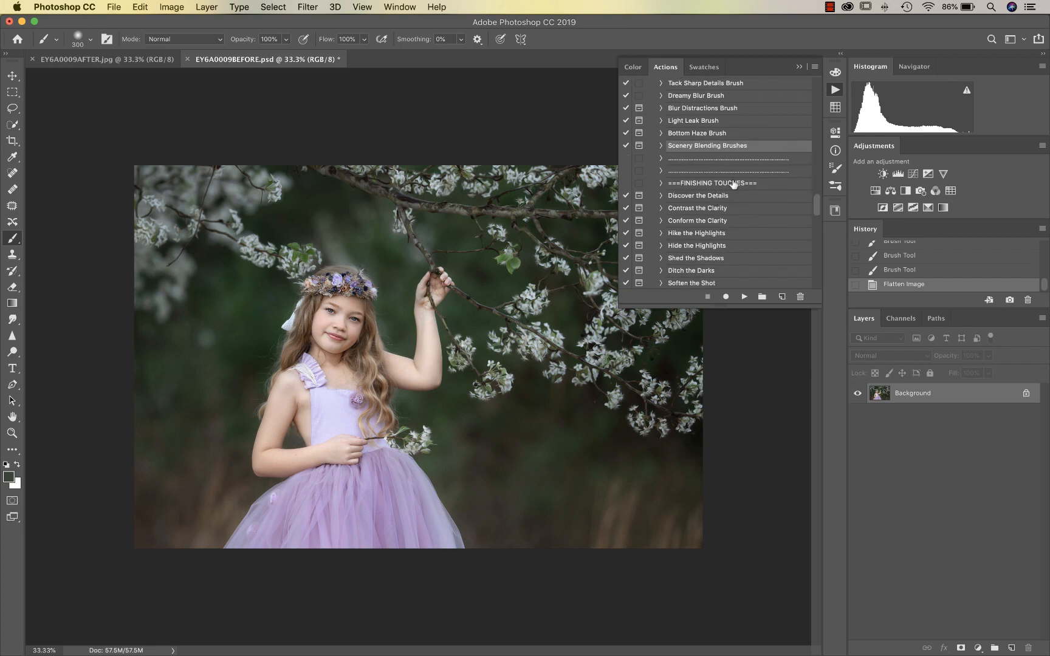
left_click(702, 210)
left_click(742, 297)
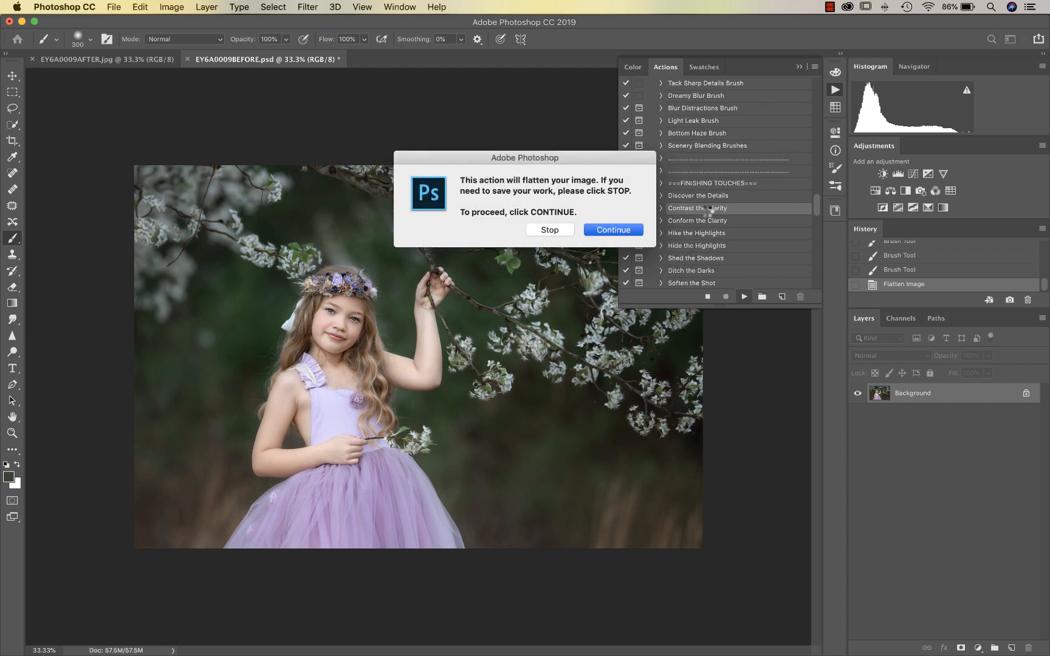
key("Return")
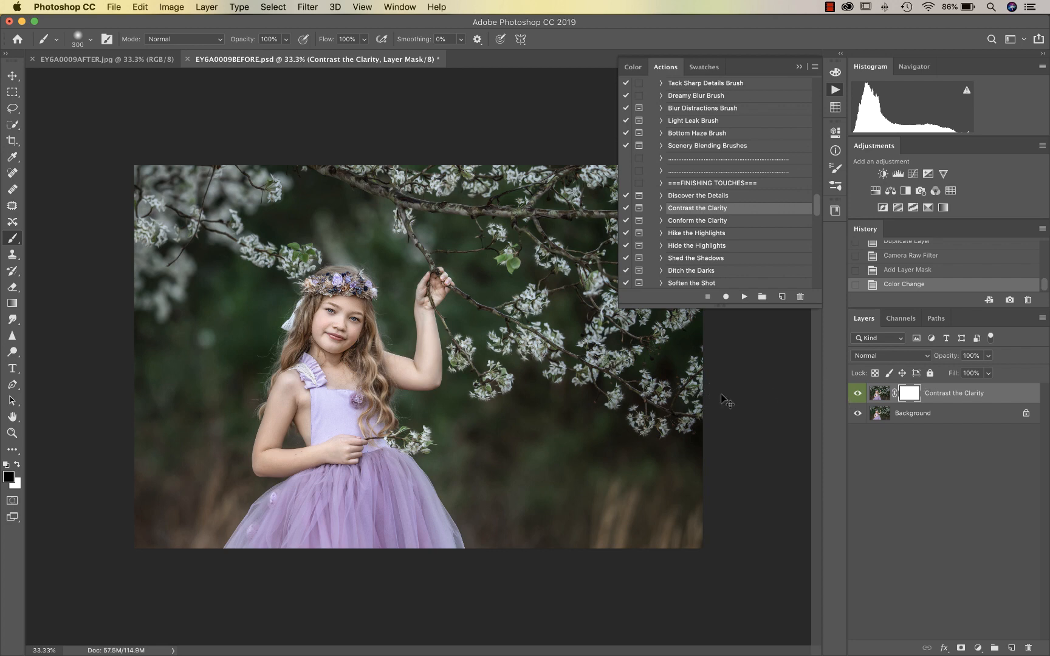
- Invert the Contrast the Clarity mask to black and paint white over the girl's face with a 700 px brush
key("super+i")
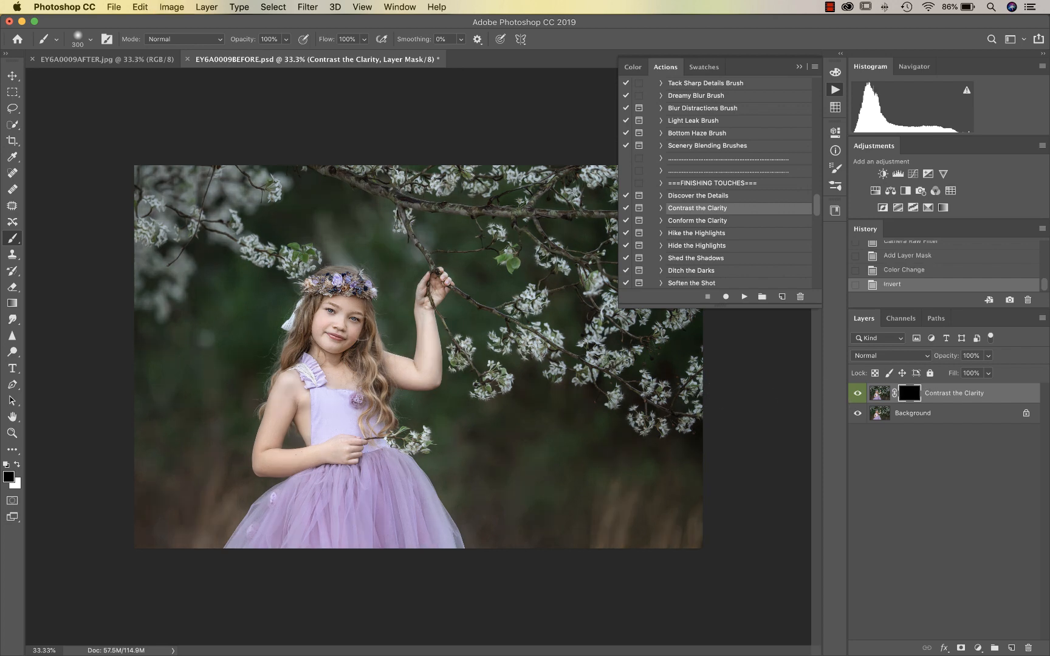
key("bracketleft")
key("x")
left_click(338, 320)
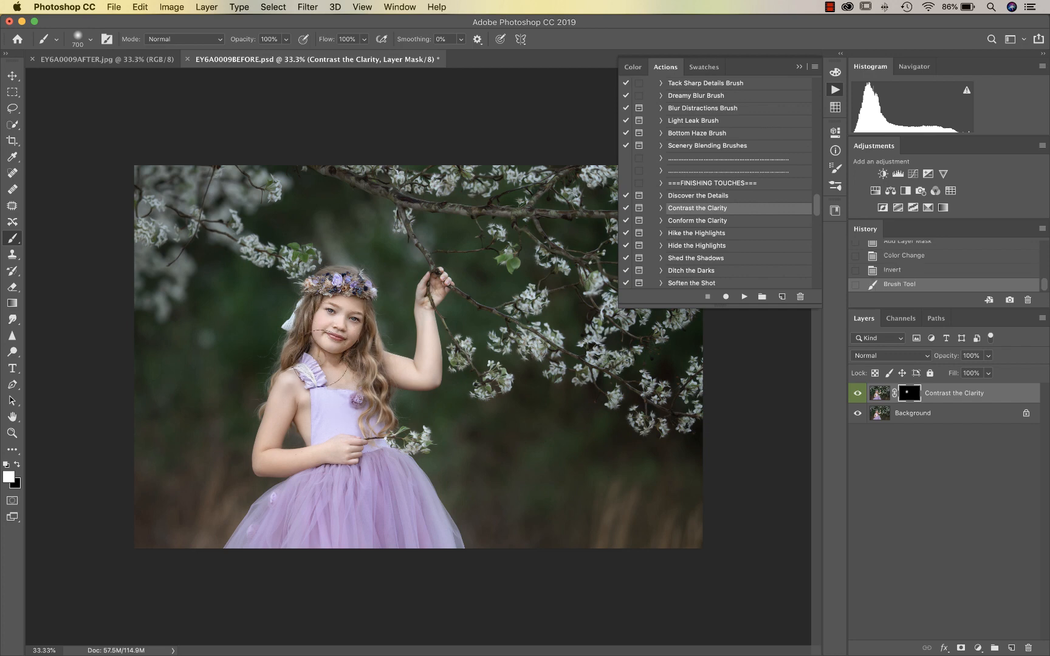
- Paint white on the Contrast the Clarity mask over the girl's dress and raised hand, reducing the brush to 200 px, and set the layer opacity to 64%
mouse_move(319, 515)
left_mouse_down()
mouse_move(410, 533)
mouse_move(343, 406)
left_mouse_up()
key("bracketleft")
key("bracketleft")
key("bracketleft")
key("bracketleft")
key("bracketleft")
key("bracketleft")
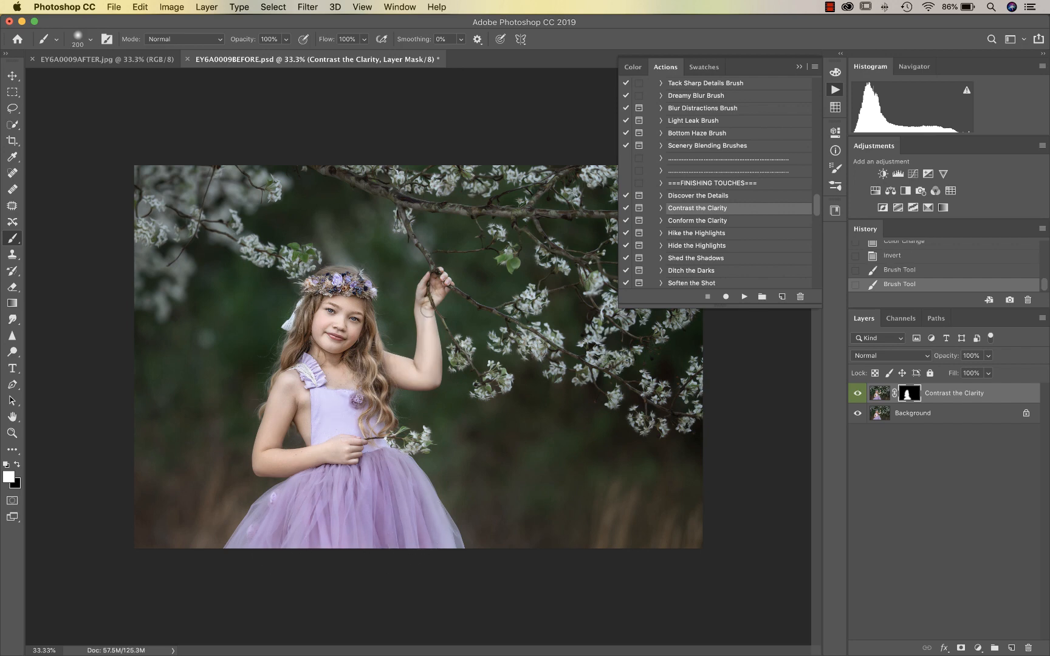
left_click(438, 295)
left_click(988, 357)
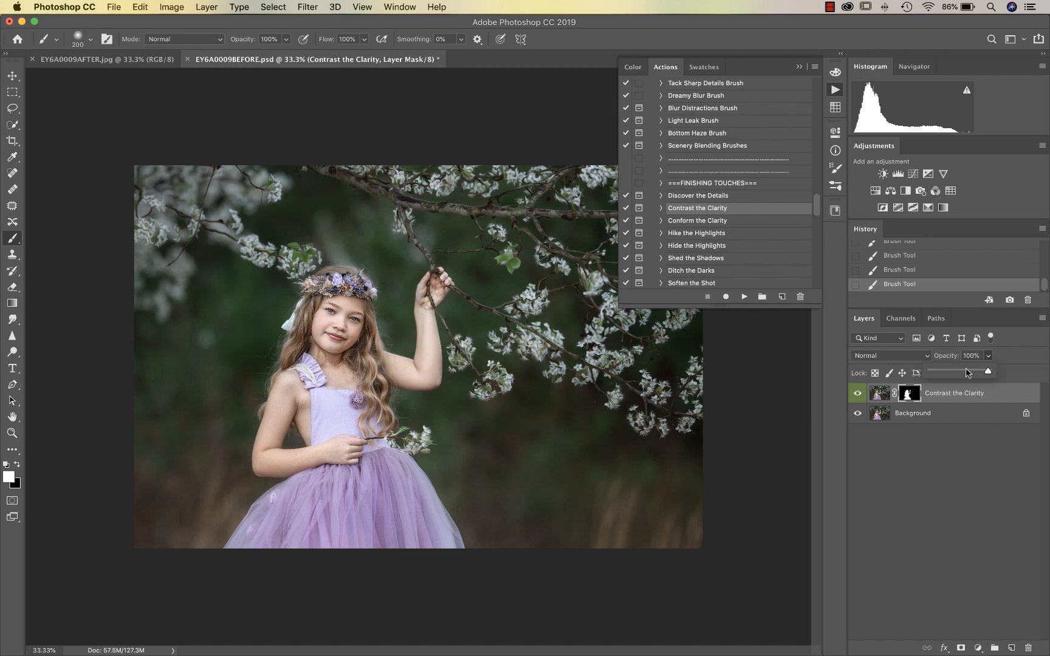
left_click_drag(967, 373, 968, 373)
- Run the Hide the Highlights action, allowing it to flatten the image, and set its layer opacity to 52%
left_click(702, 247)
left_click(744, 297)
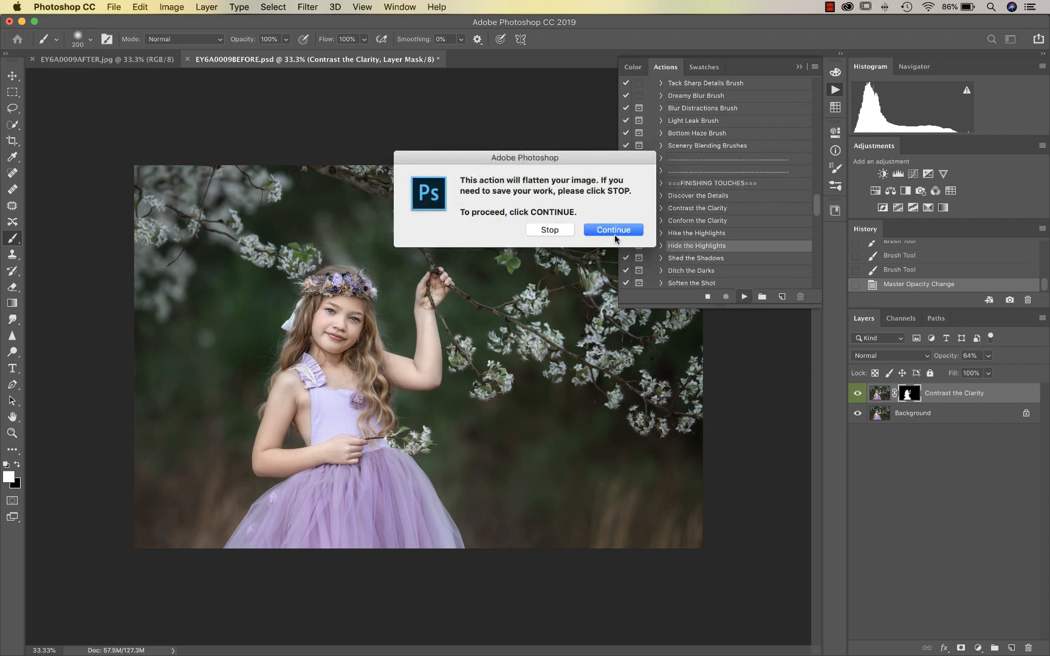
key("Return")
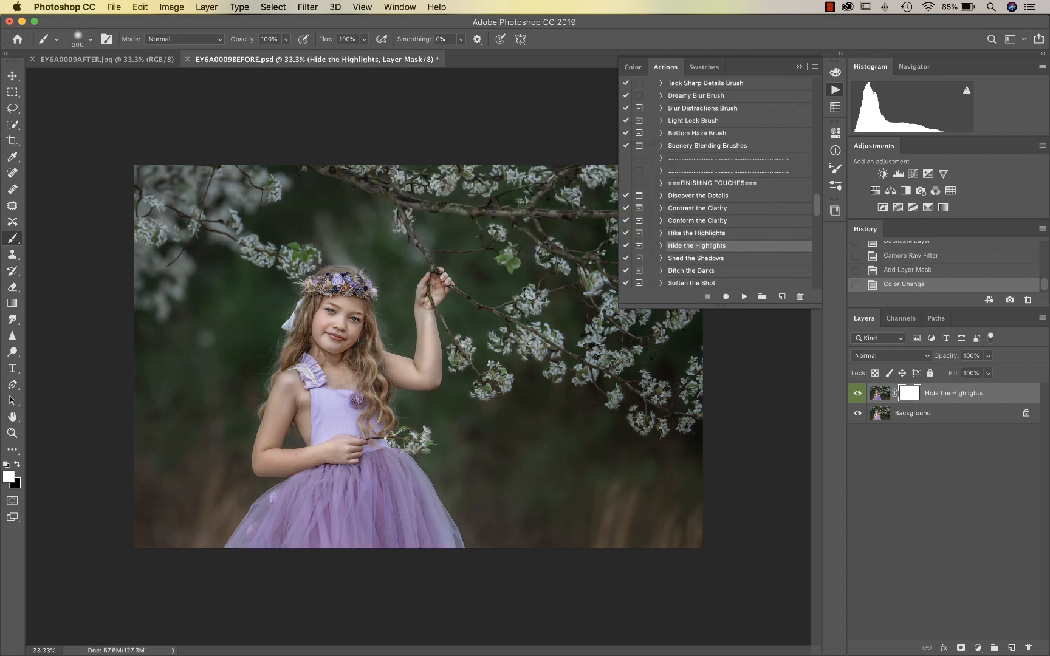
left_click(987, 357)
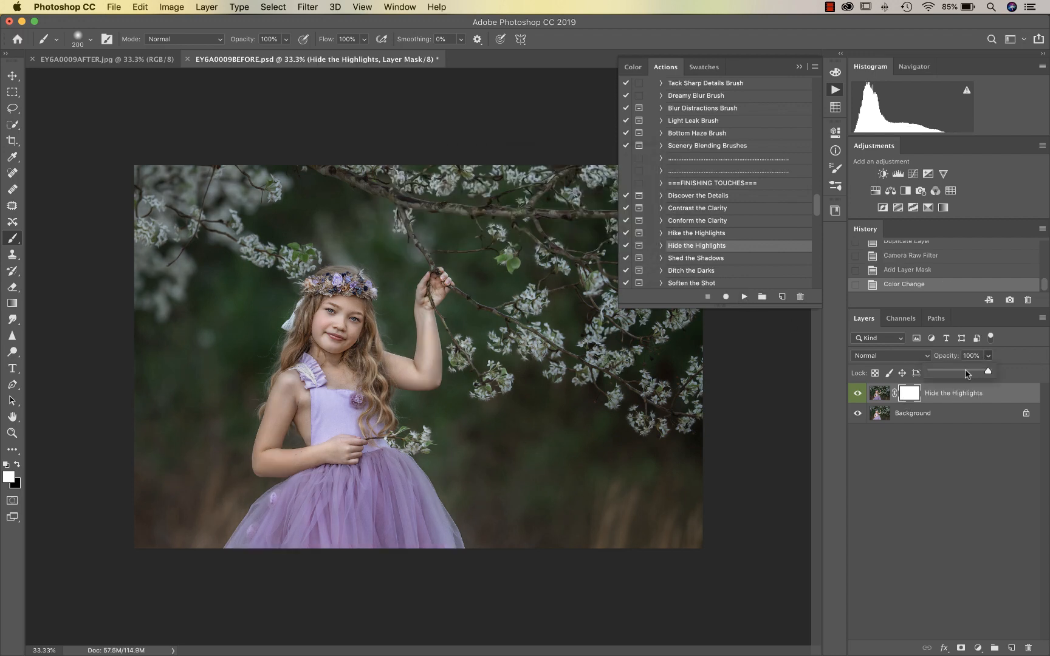
left_click_drag(968, 374, 967, 373)
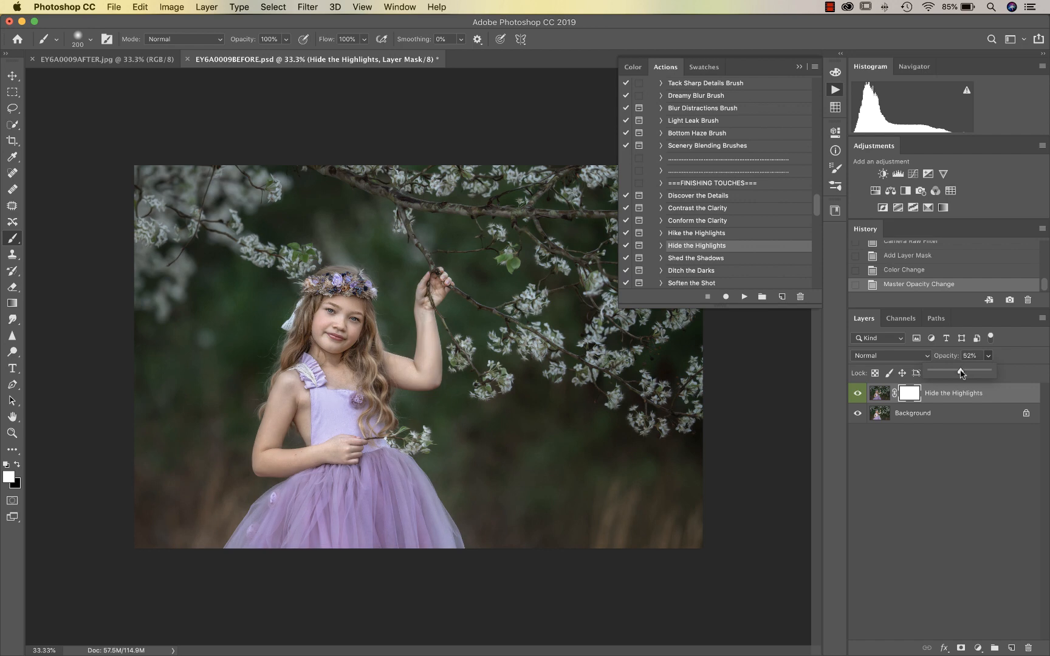
- Compare the image with and without the Hide the Highlights layer
left_click(858, 393)
left_click(859, 394)
left_click(859, 395)
left_click(859, 395)
left_click(858, 395)
left_click(858, 395)
left_click(857, 395)
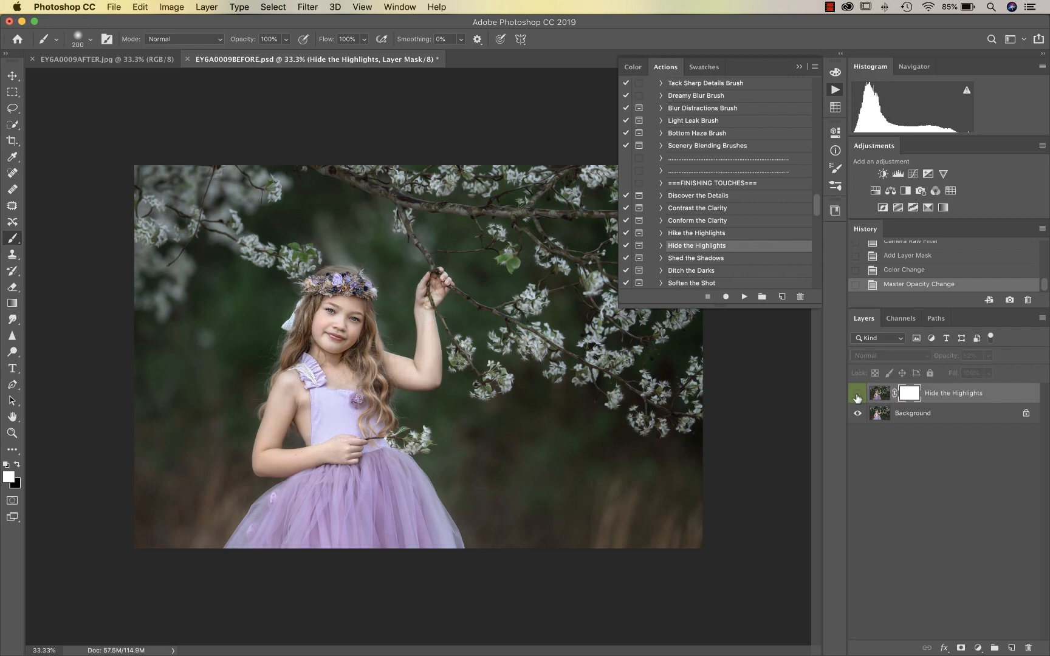
left_click(857, 395)
left_click(858, 395)
left_click(858, 395)
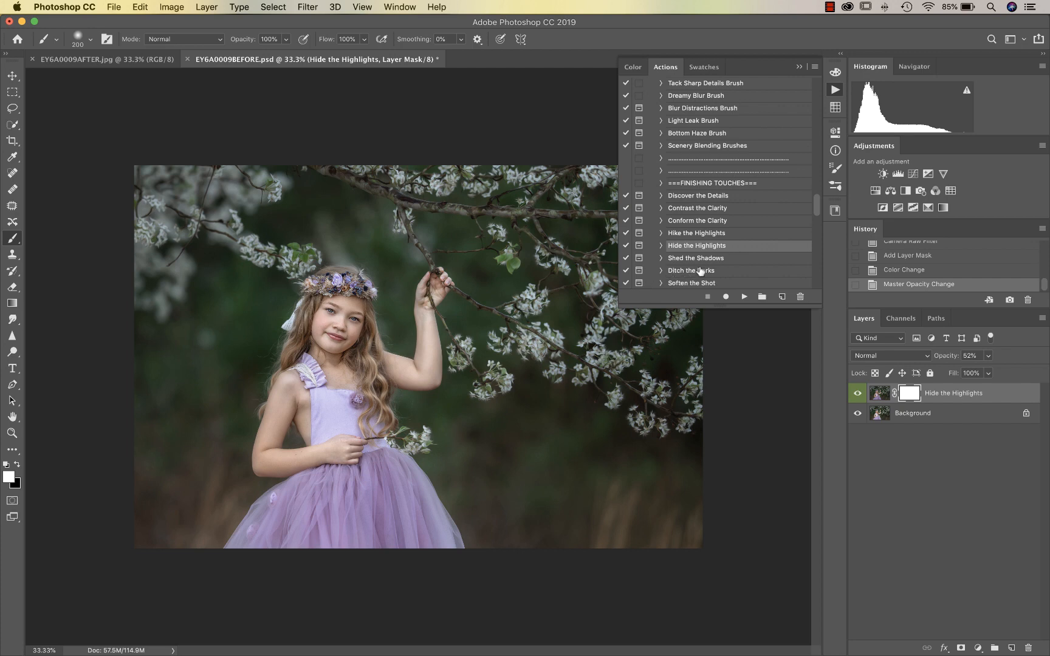
left_click(858, 394)
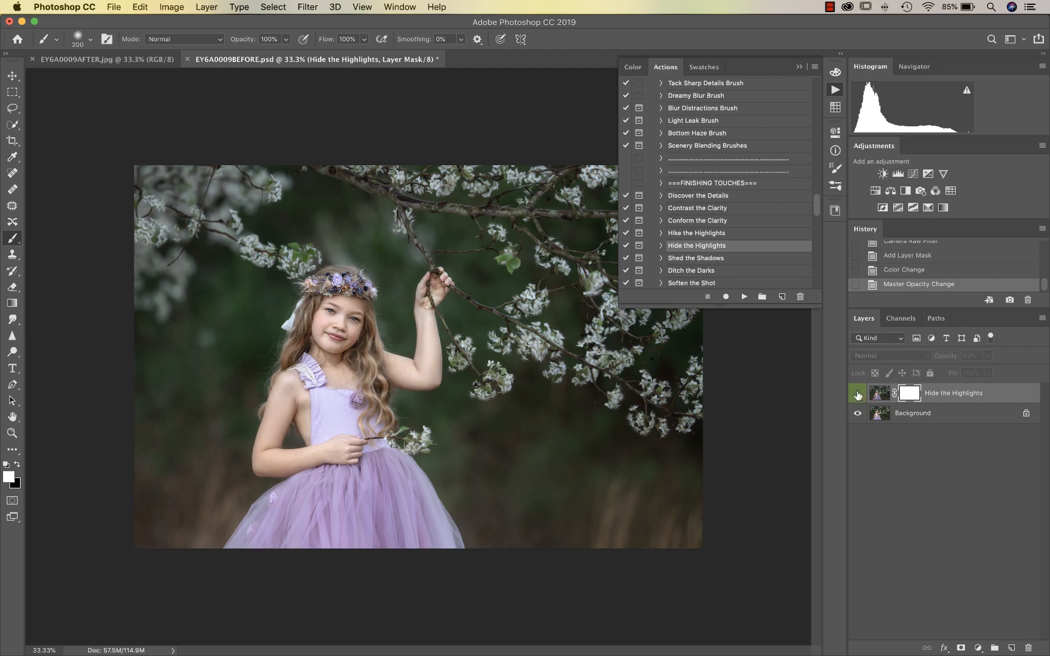
left_click(858, 394)
- Run the Shed the Shadows action from the Finishing Touches section, allowing it to flatten the image
scroll(728, 237, "down", 1)
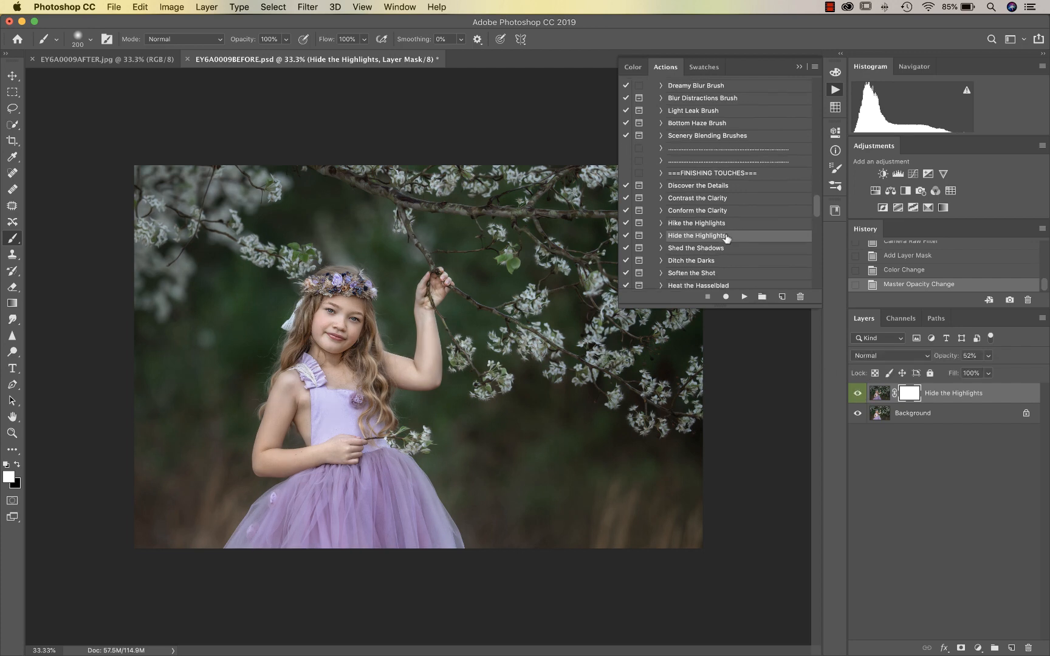
scroll(707, 244, "down", 1)
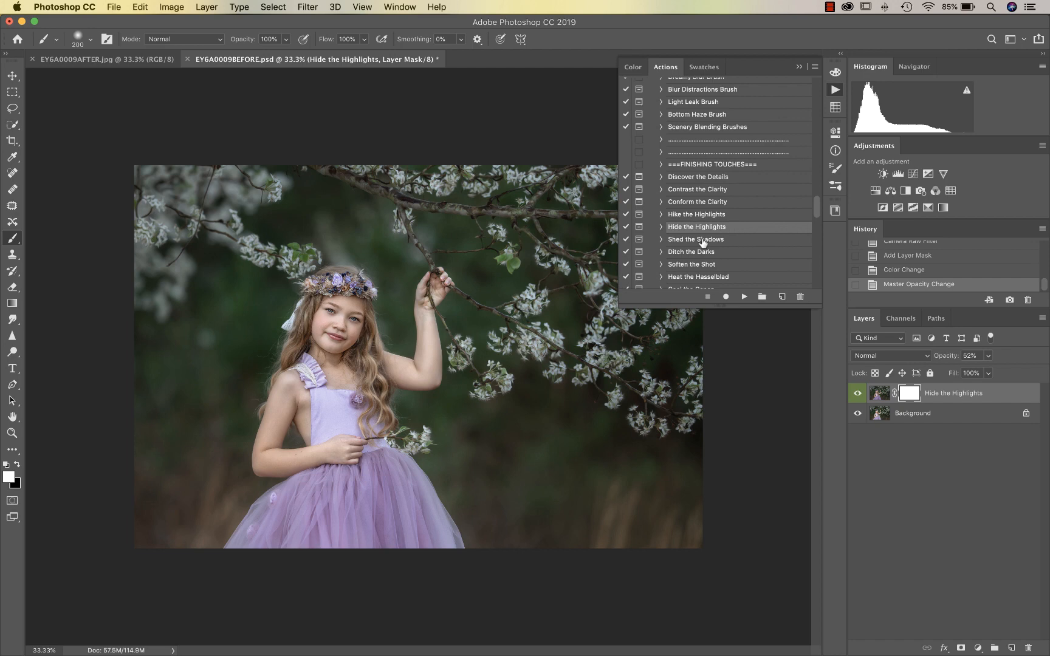
left_click(703, 241)
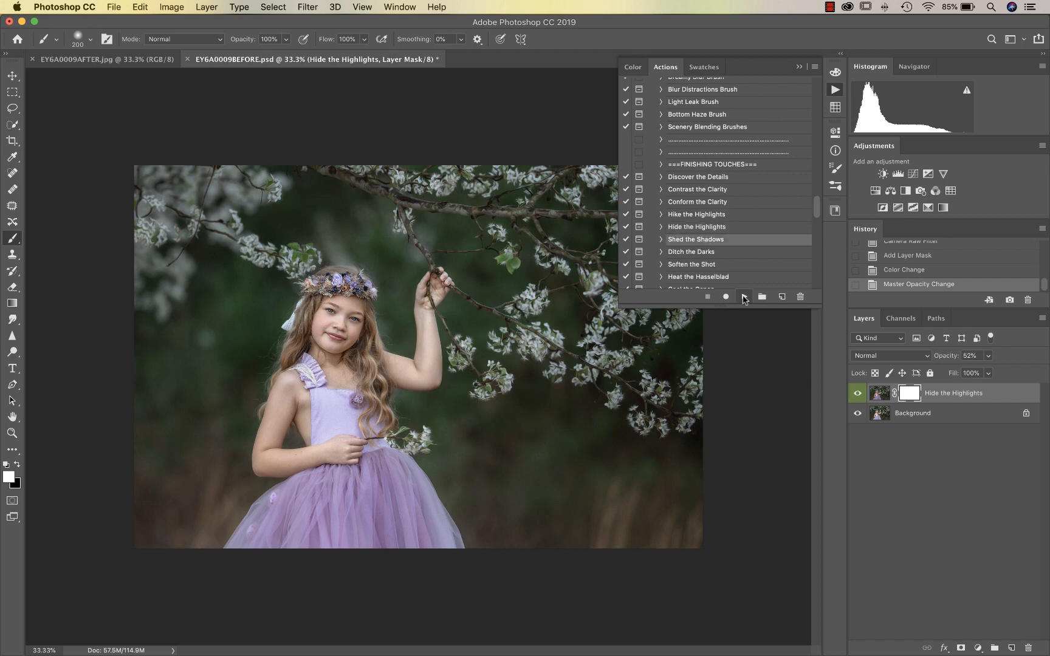
left_click(744, 297)
left_click(621, 232)
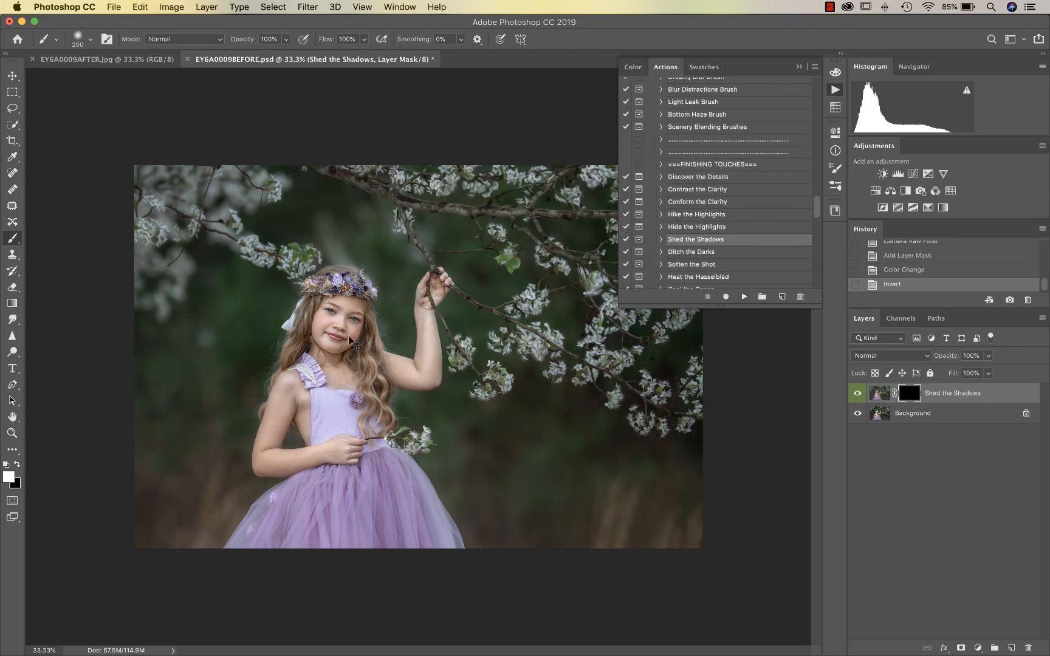
- Paint white on the Shed the Shadows mask over both of the girl's eyes with a 200 px brush
key("super+1")
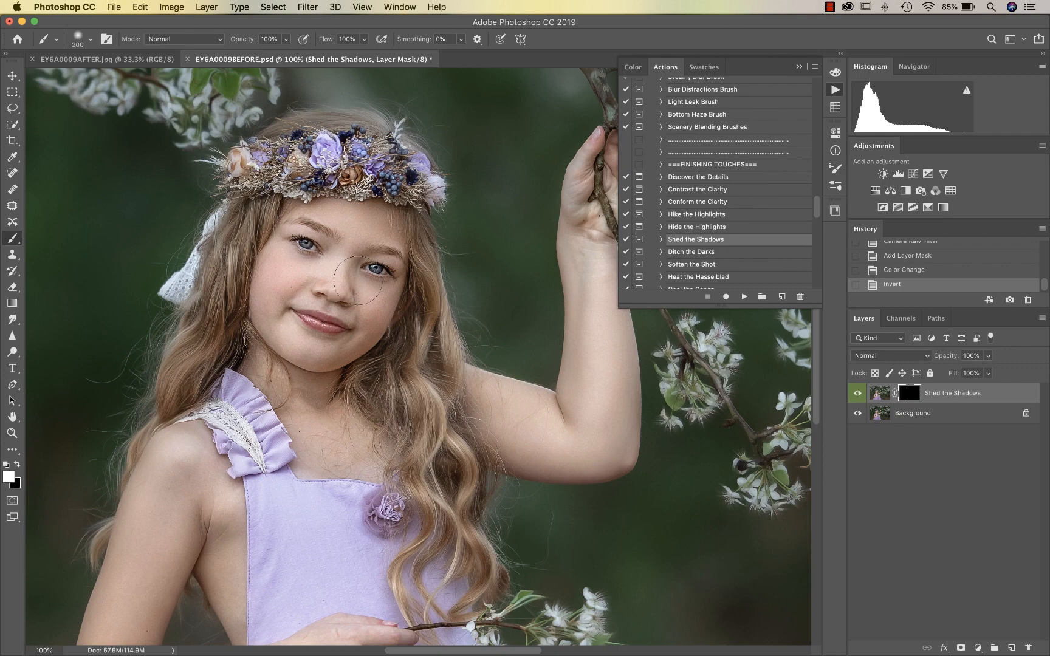
key("x")
key("x")
left_click_drag(383, 266, 374, 266)
left_click(313, 247)
left_click(379, 259)
key("super+minus")
key("super+minus")
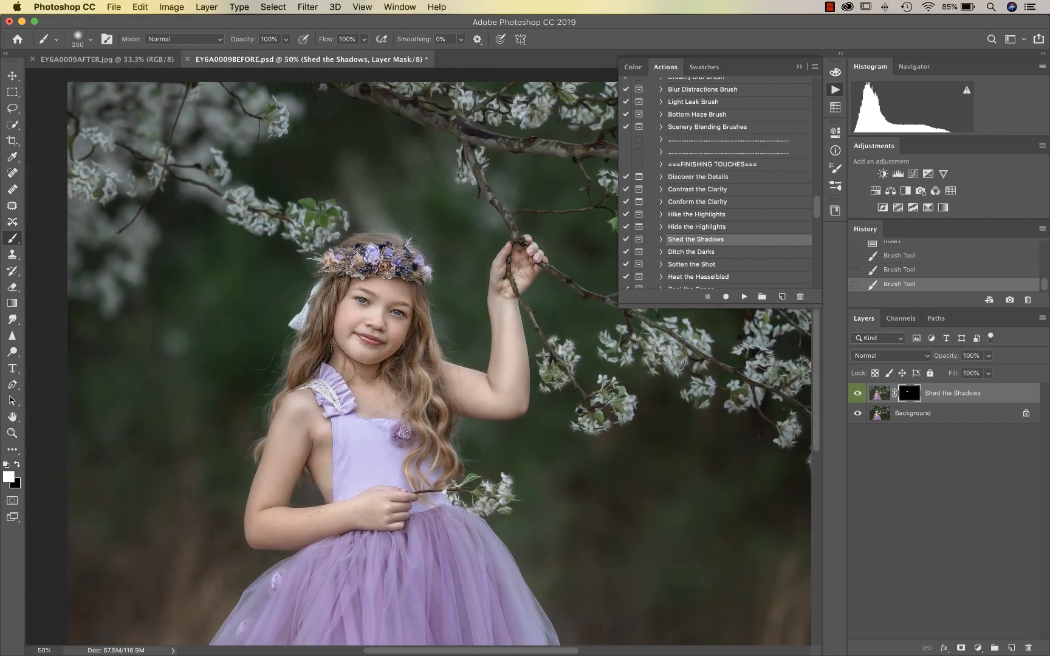
- Set the Shed the Shadows layer opacity to 61% and compare the image with and without the layer
scroll(714, 230, "down", 2)
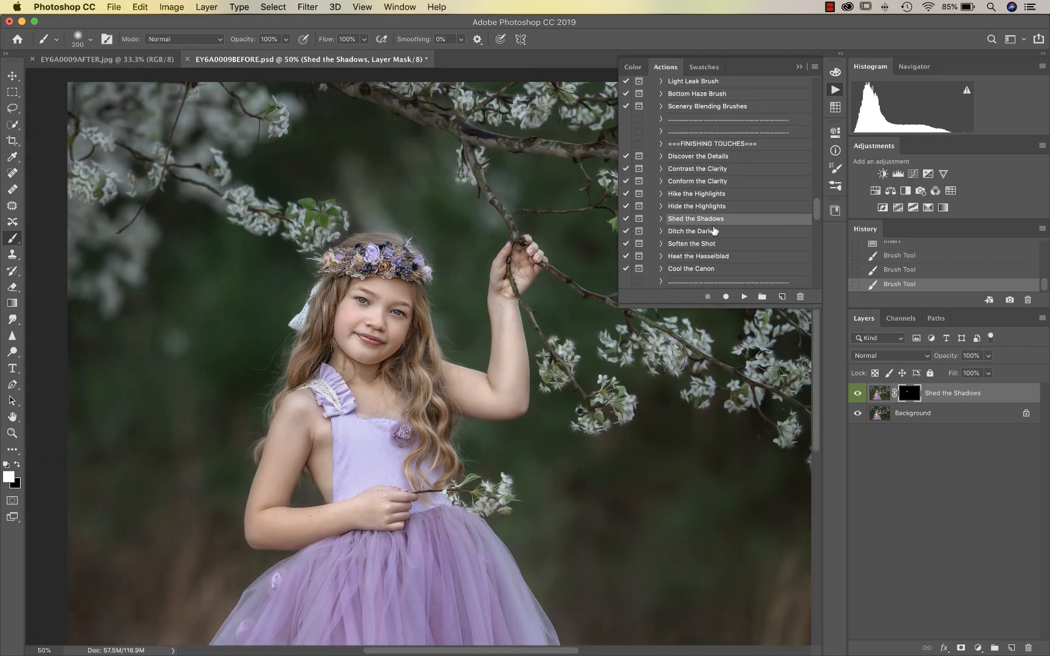
left_click(987, 356)
left_click_drag(967, 371, 966, 371)
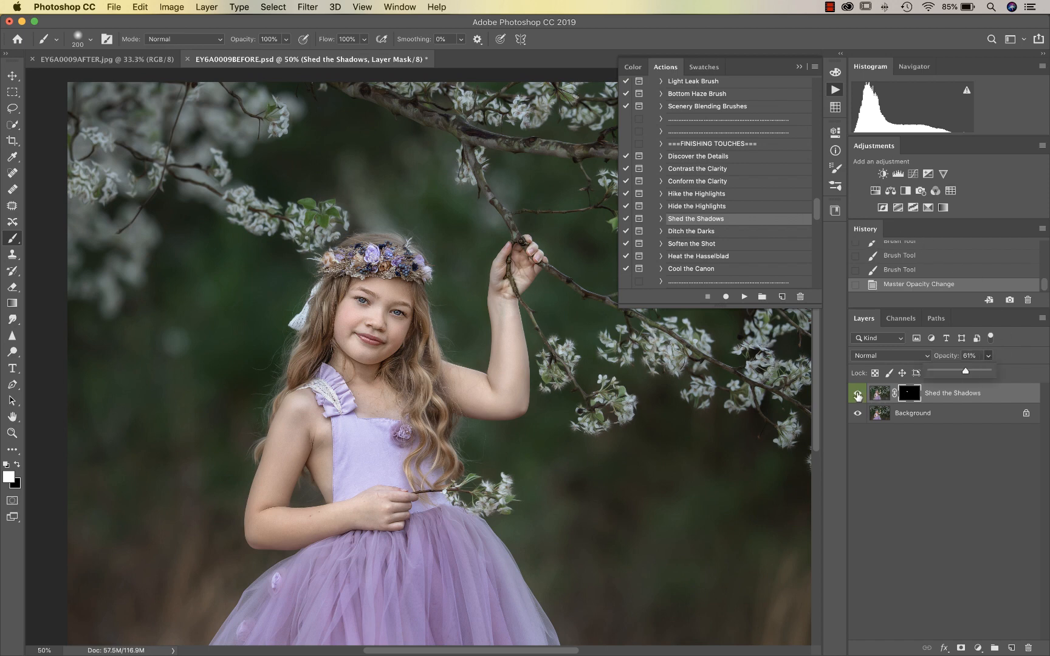
left_click(857, 395)
left_click(857, 395)
- Flatten the image and run the Soften the Shot action
key("super+shift+e")
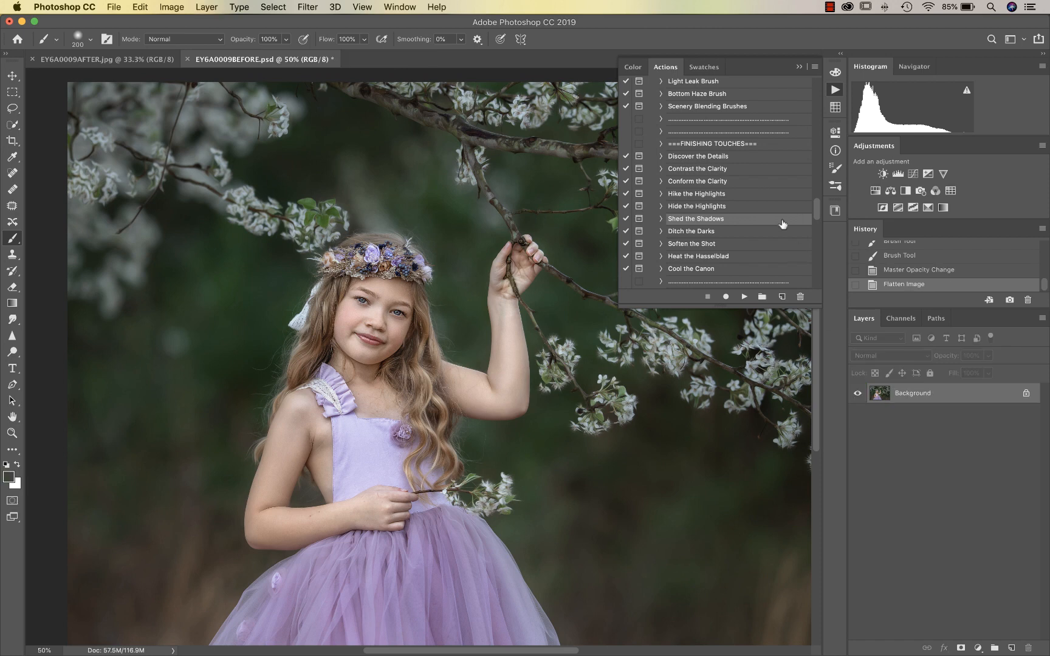
left_click(696, 244)
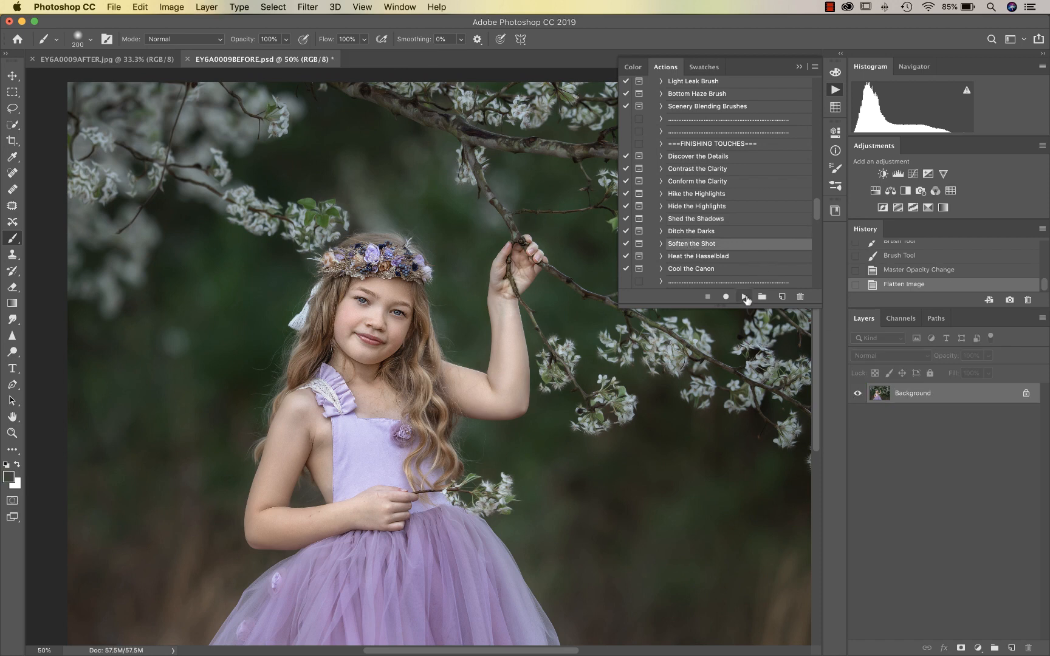
left_click(744, 297)
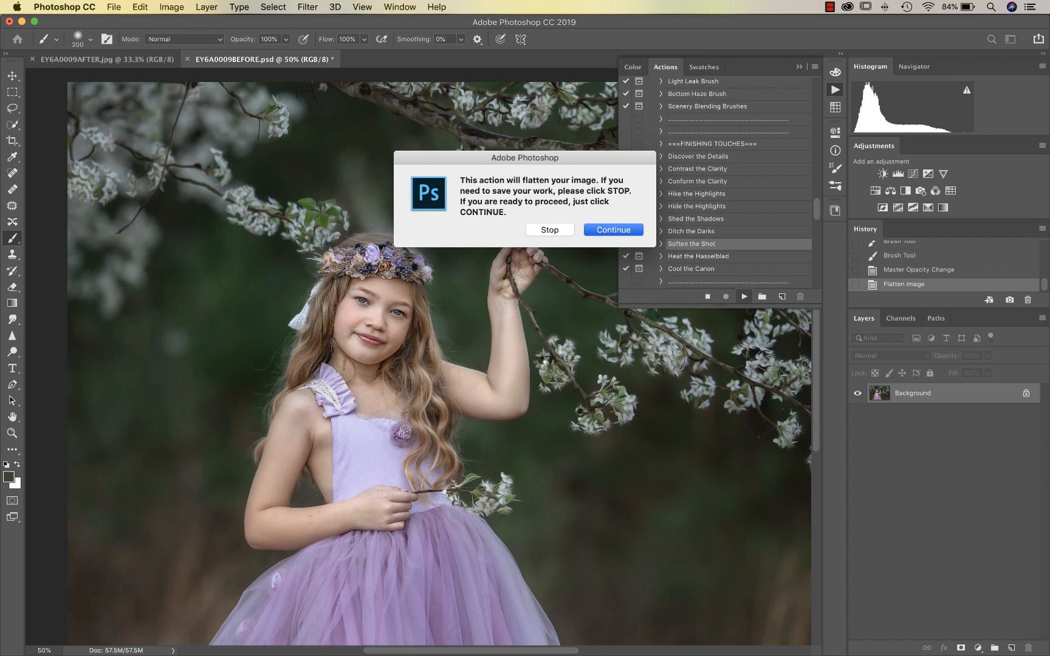
key("Return")
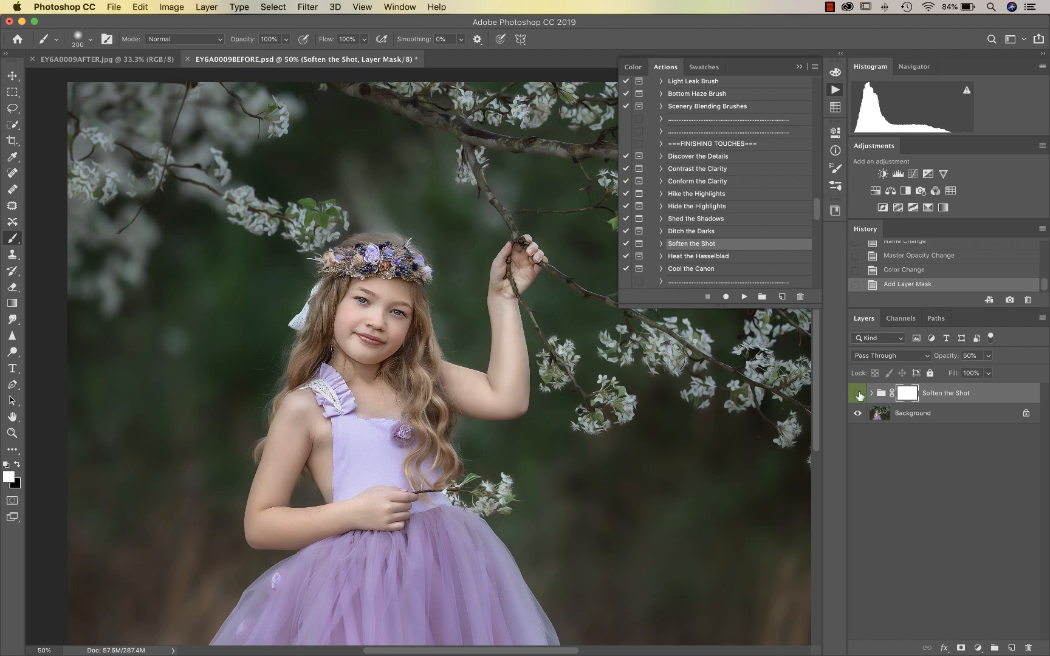
- Compare the image with and without the Soften the Shot group and set the group's opacity to 32%
left_click(859, 396)
left_click(859, 395)
left_click(988, 356)
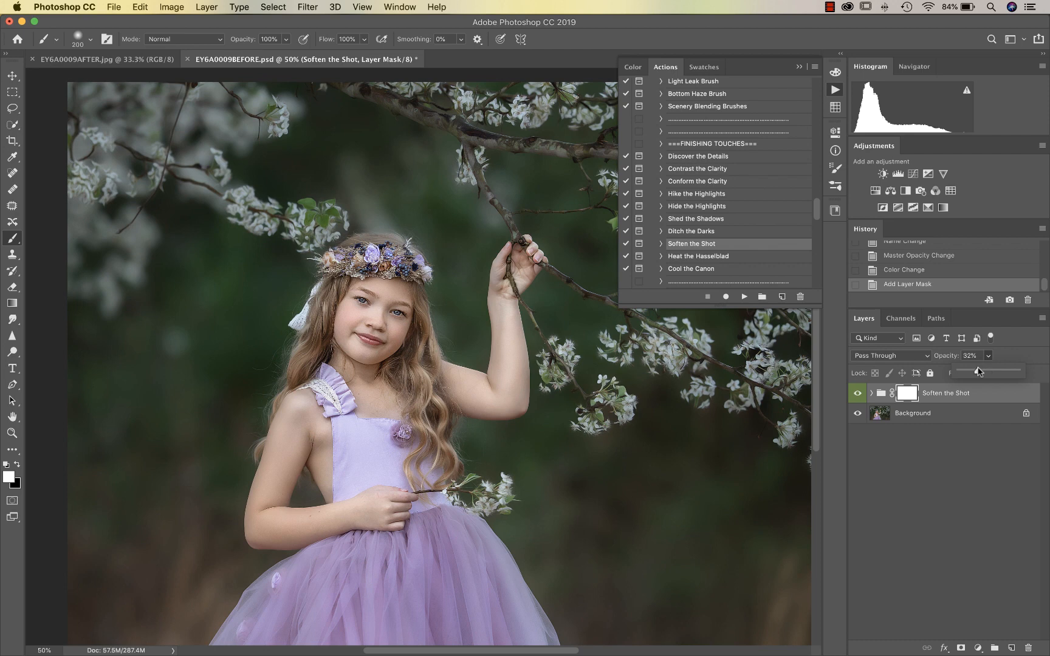
left_click_drag(978, 369, 978, 369)
- Paint black on the Soften the Shot mask over the girl's eyes with a 90 px brush, and flatten the image
key("super+plus")
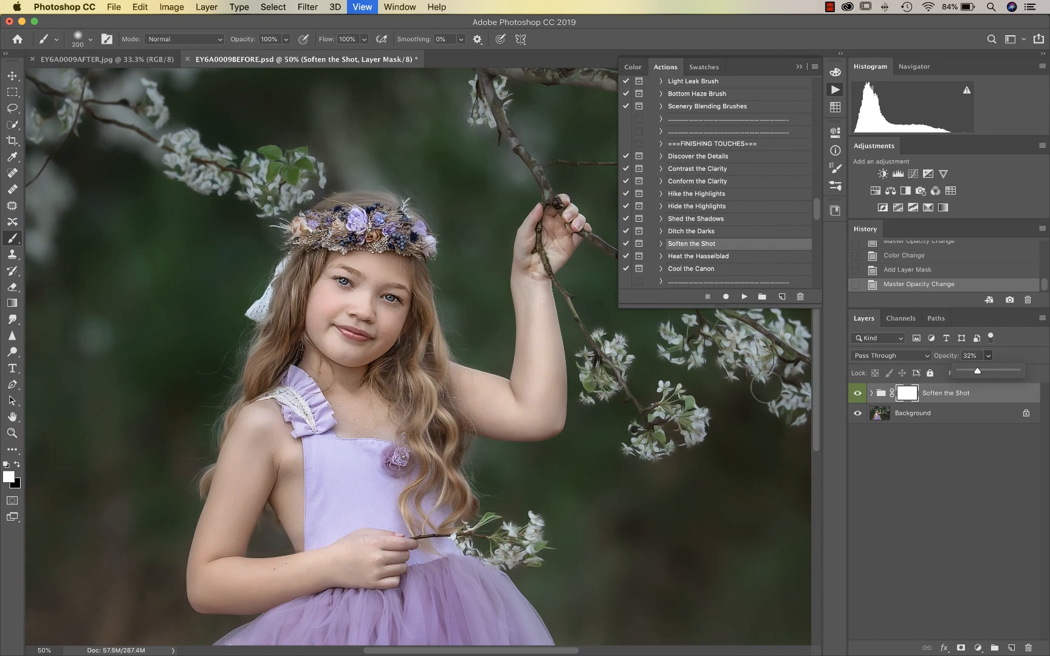
key("bracketleft")
key("bracketleft")
key("bracketleft")
key("bracketleft")
key("bracketleft")
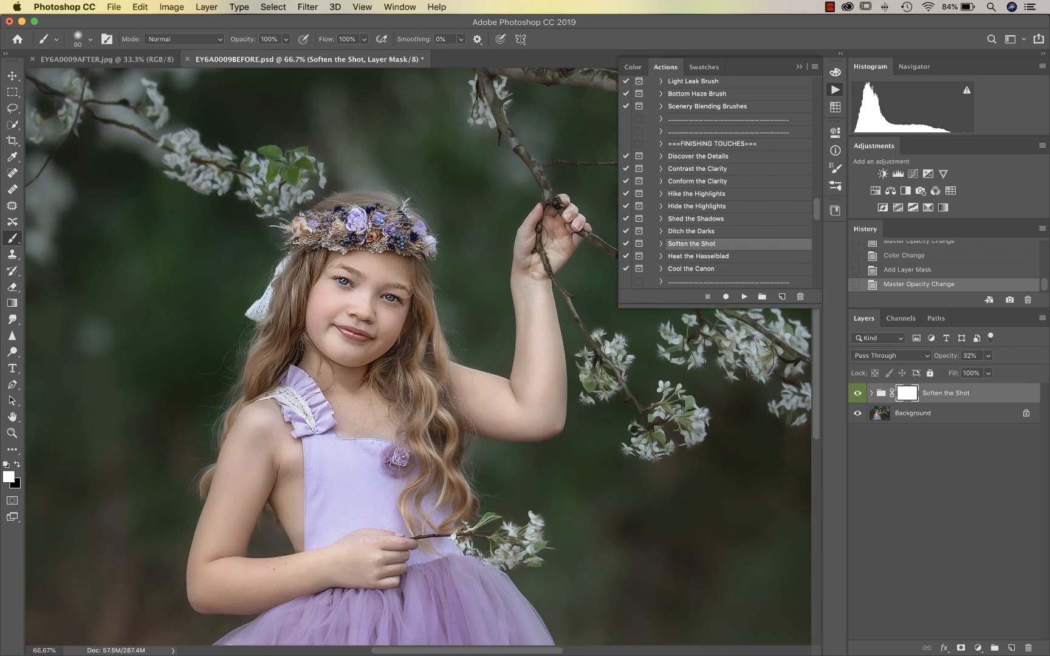
key("x")
left_click_drag(340, 281, 396, 299)
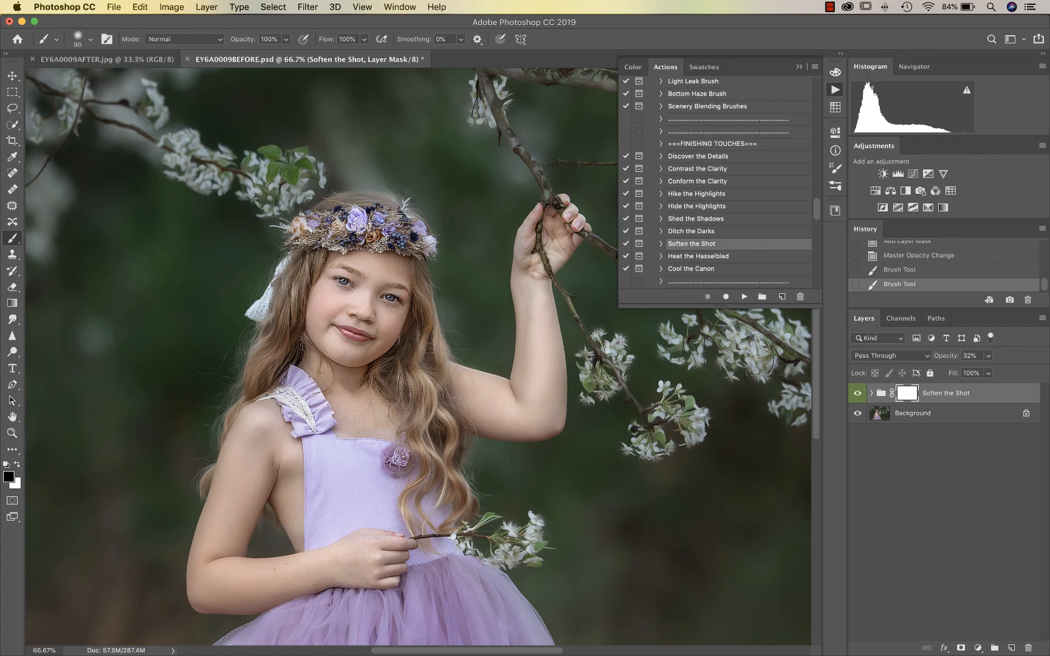
key("super+minus")
key("super+minus")
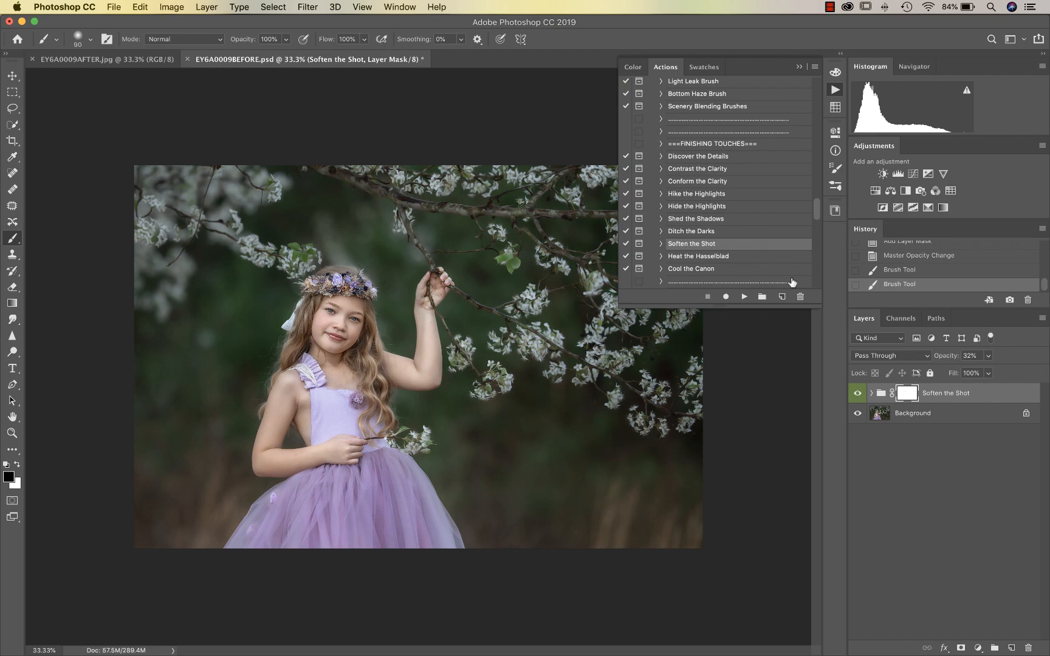
key("super+shift+e")
- Try the Majesty Vignette action from the Finishing Vignettes section at 25% layer opacity, and delete the vignette layer
scroll(753, 251, "down", 3)
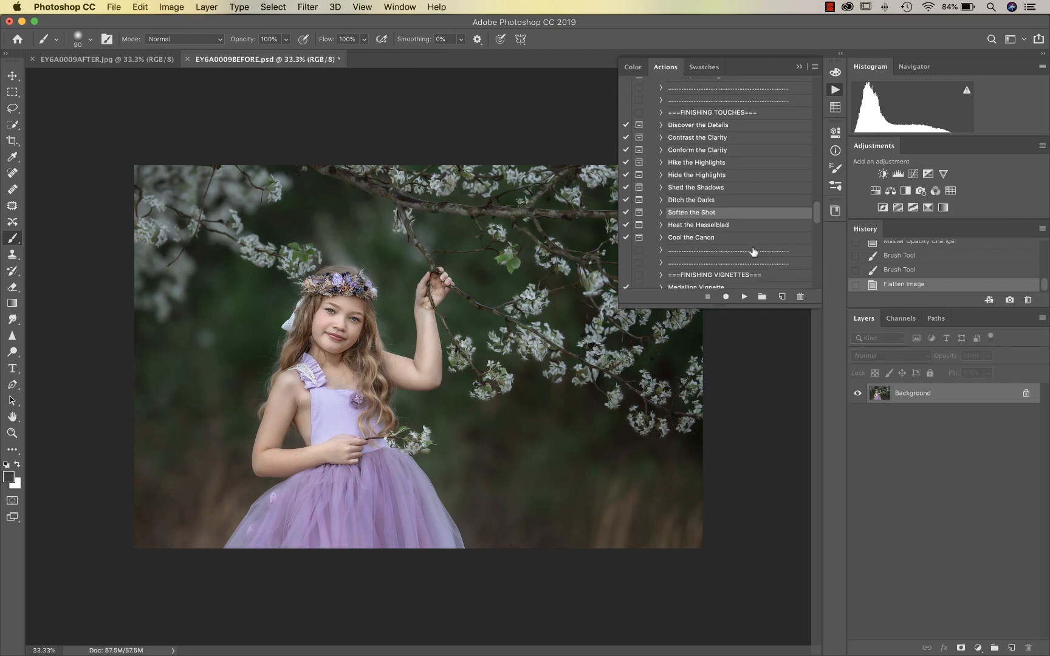
scroll(754, 251, "down", 3)
scroll(719, 246, "down", 2)
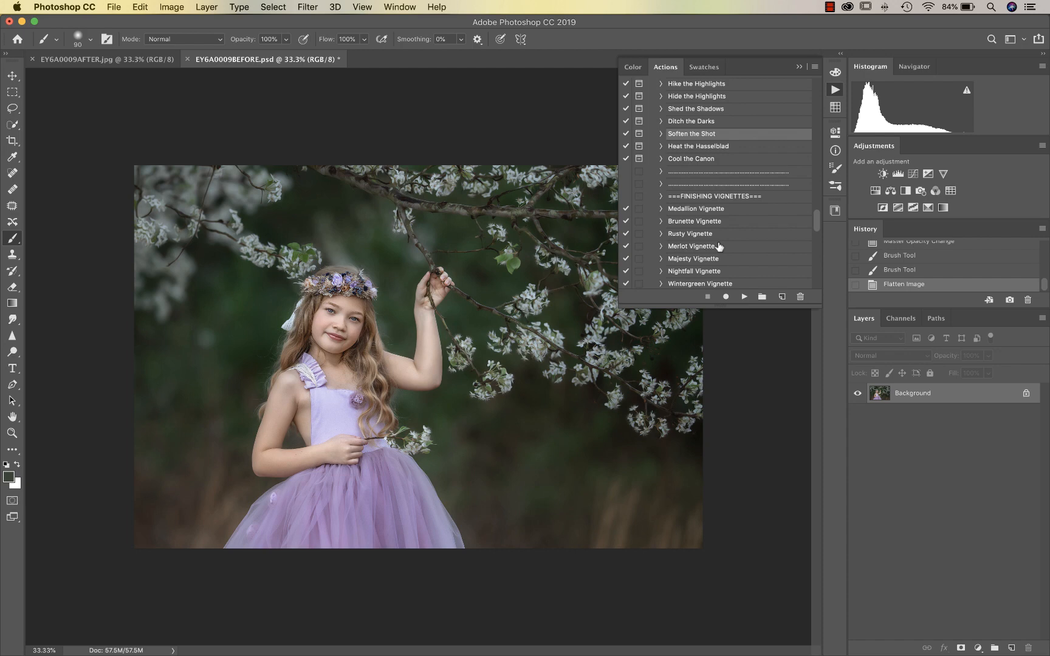
scroll(713, 244, "down", 1)
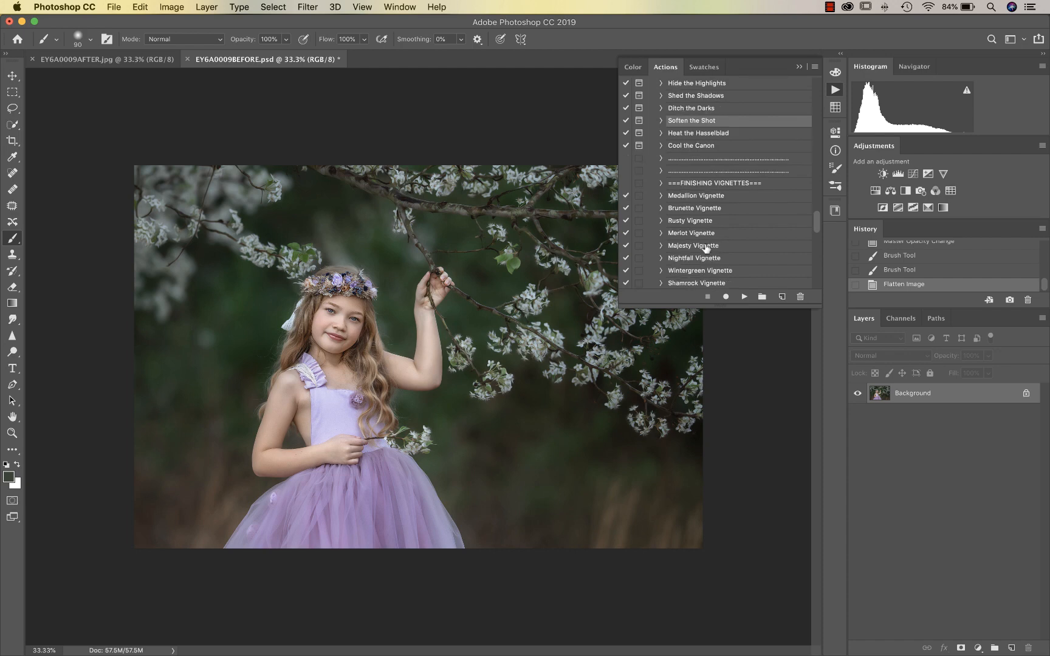
scroll(706, 252, "down", 4)
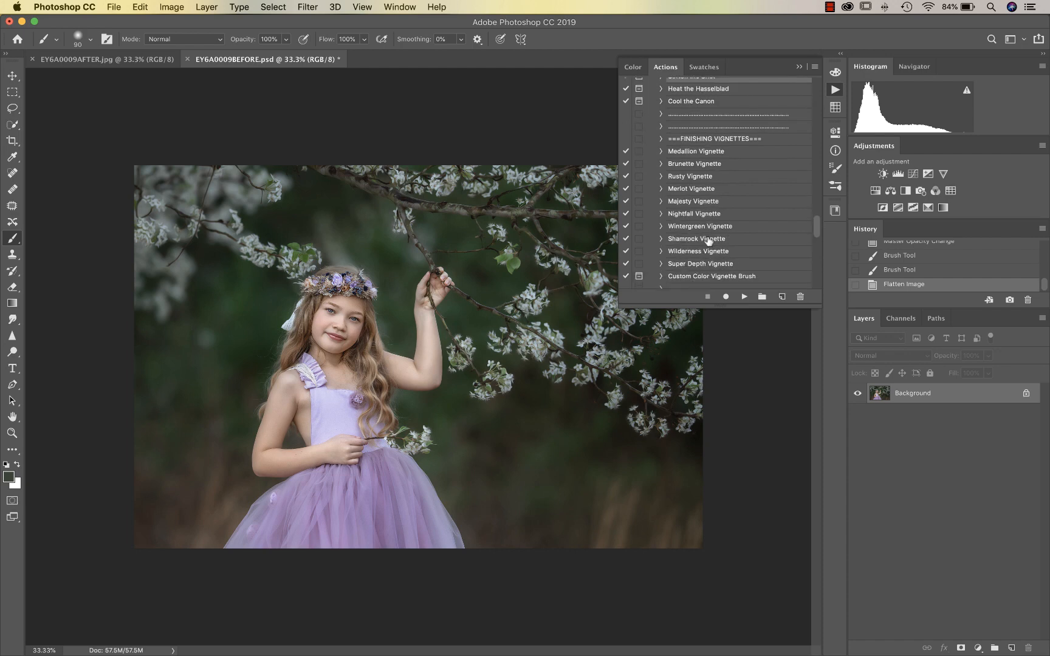
scroll(708, 241, "up", 1)
left_click(697, 217)
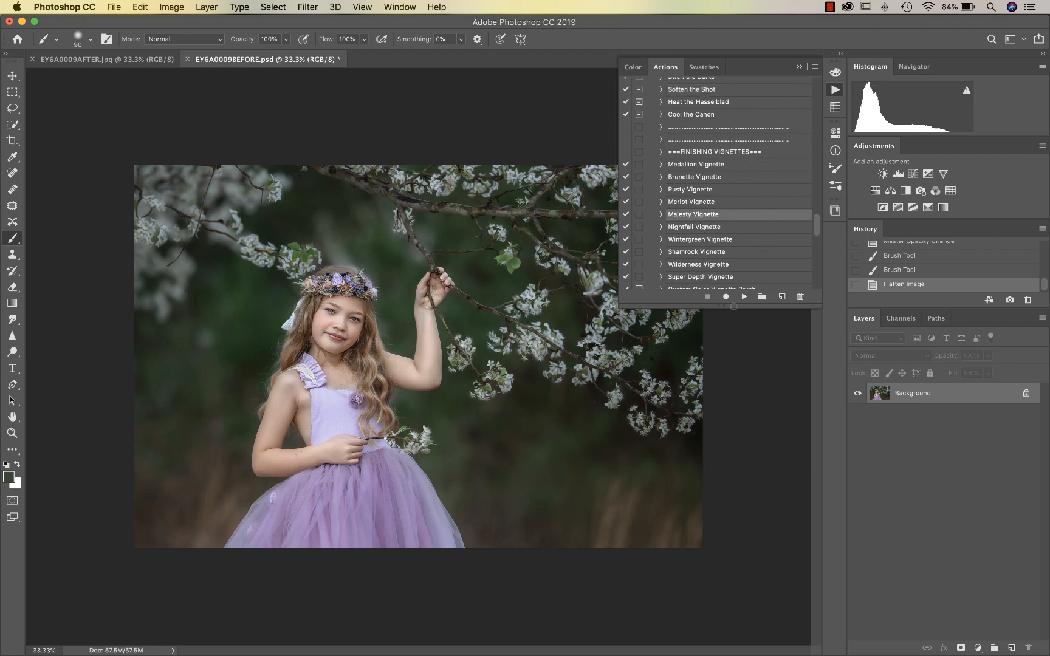
left_click(745, 297)
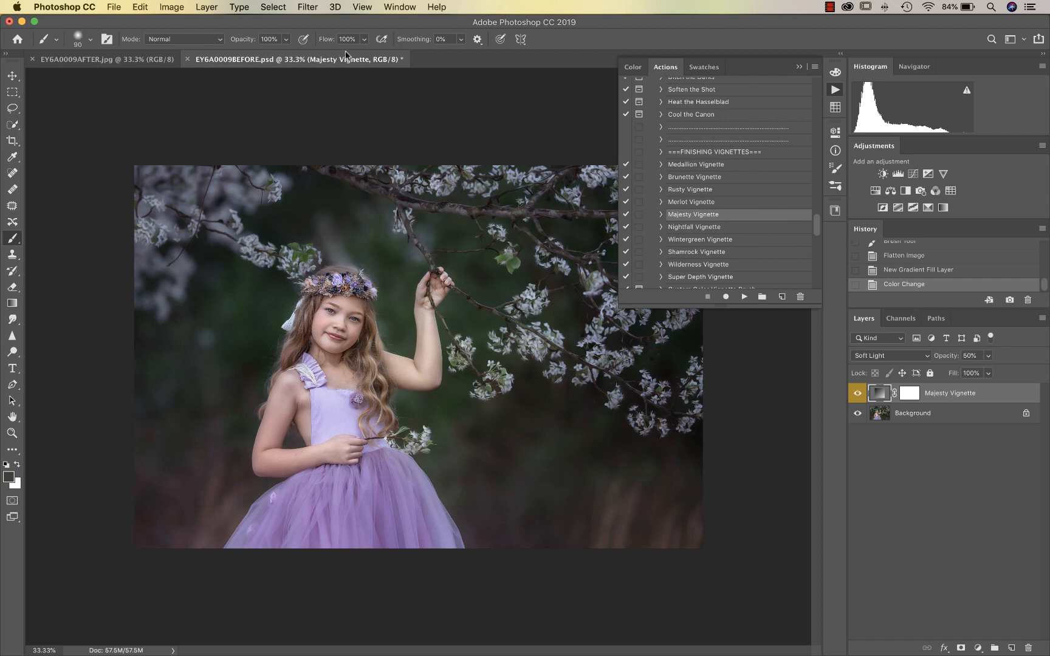
left_click(988, 373)
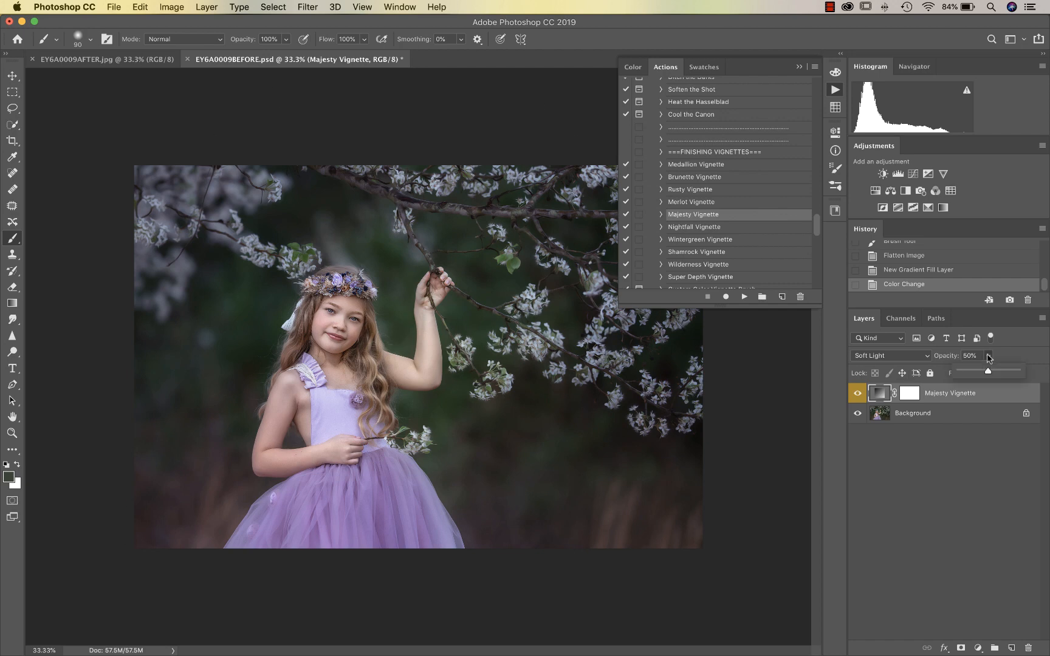
left_click(974, 372)
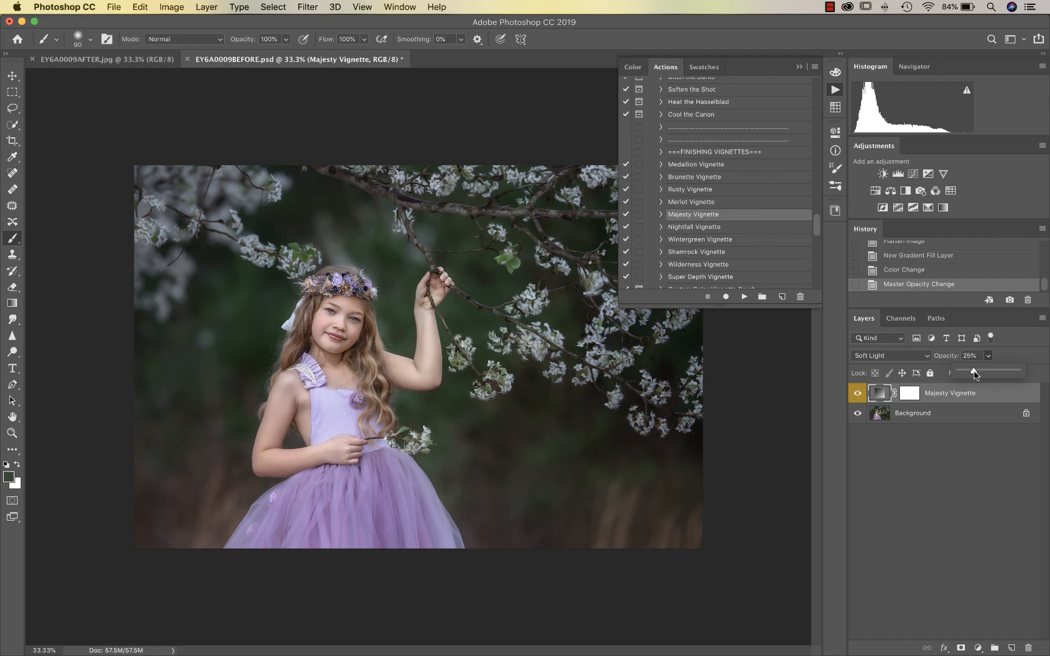
left_click(956, 393)
key("BackSpace")
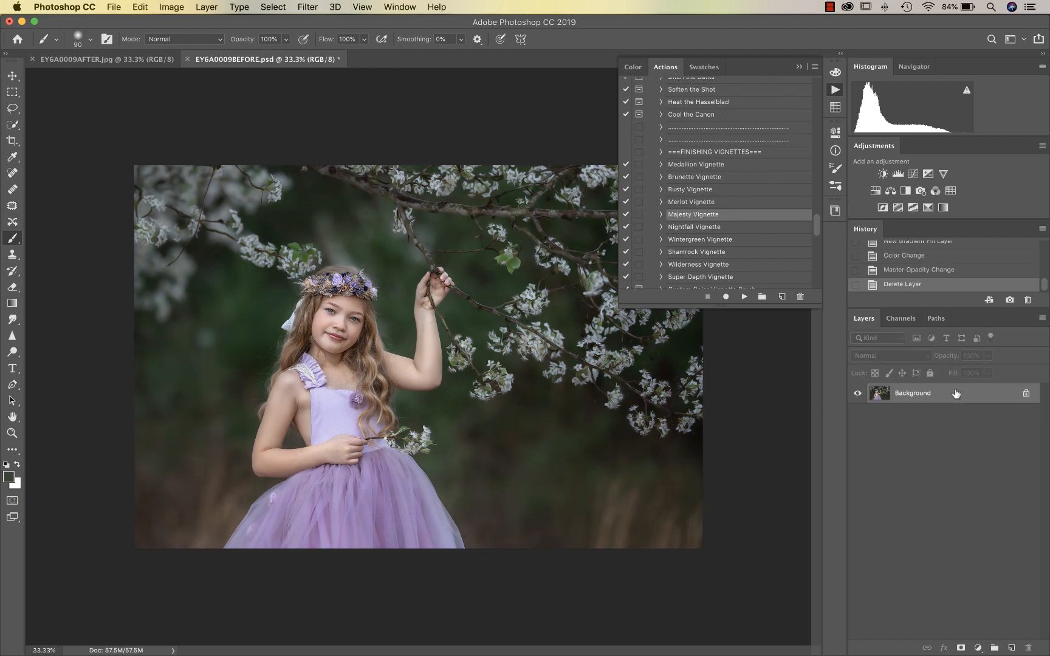
- Run the Custom Color Vignette Brush action with a purple sampled from the girl's skirt as the fill color
scroll(712, 265, "down", 3)
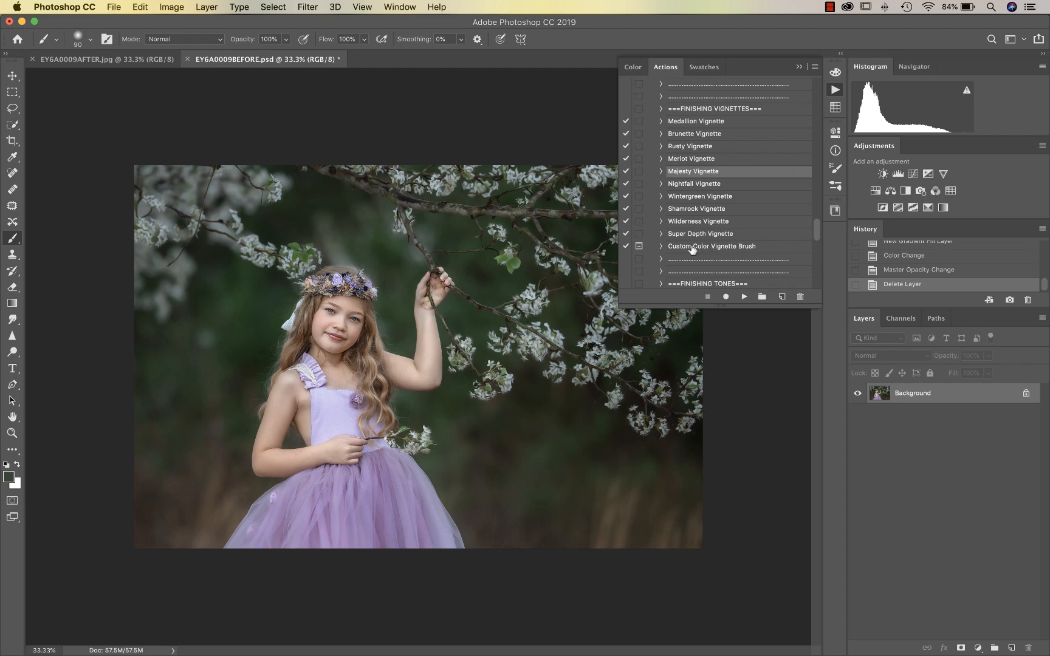
left_click(693, 248)
left_click(744, 296)
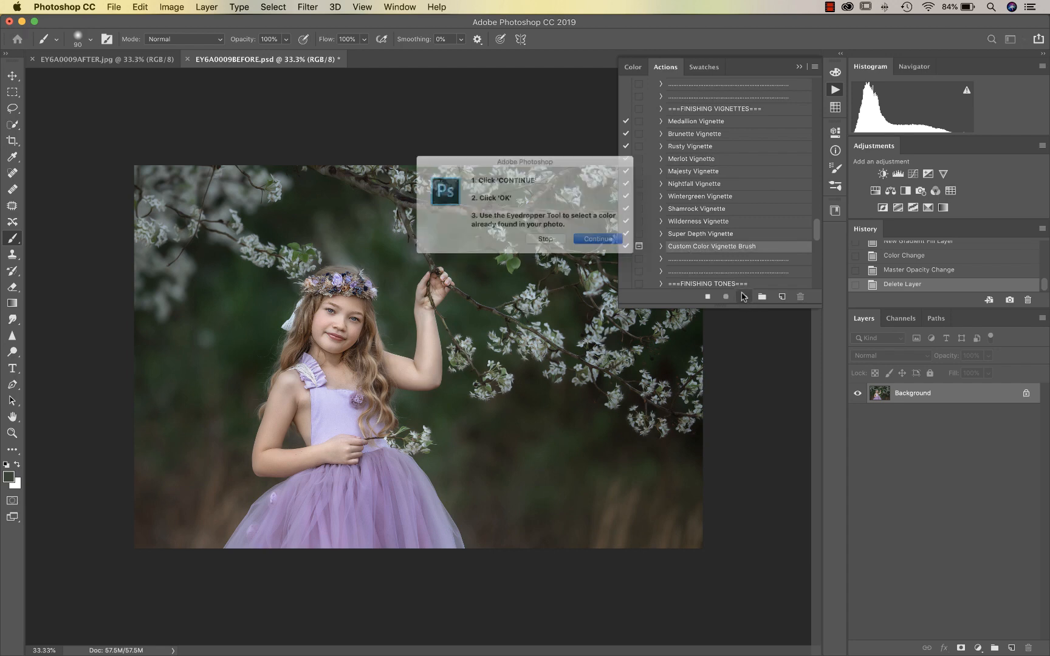
left_click(602, 241)
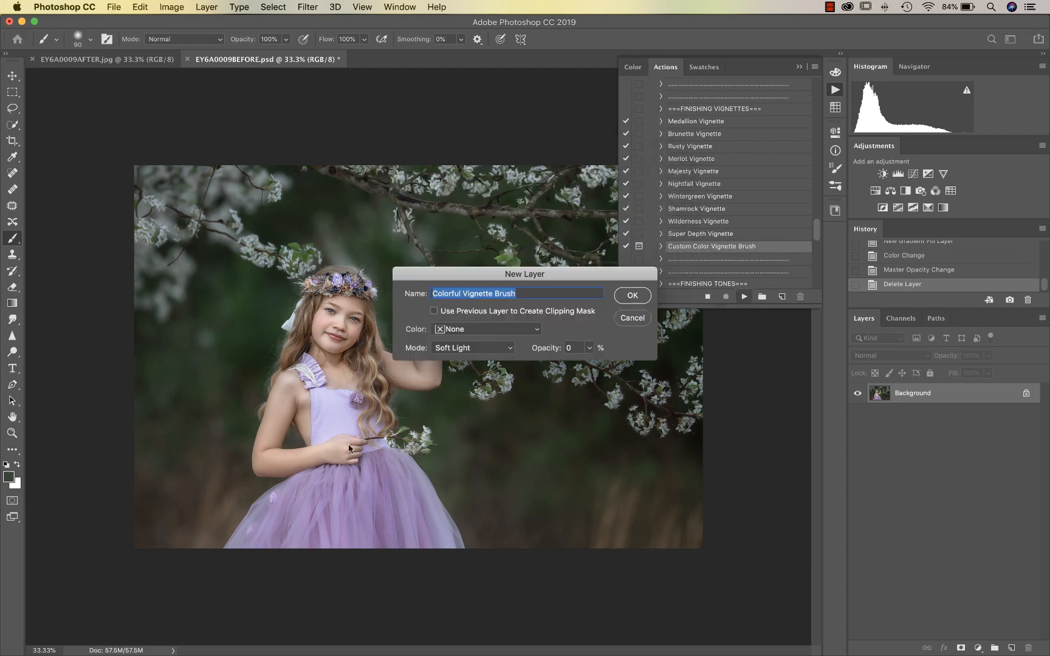
left_click(631, 296)
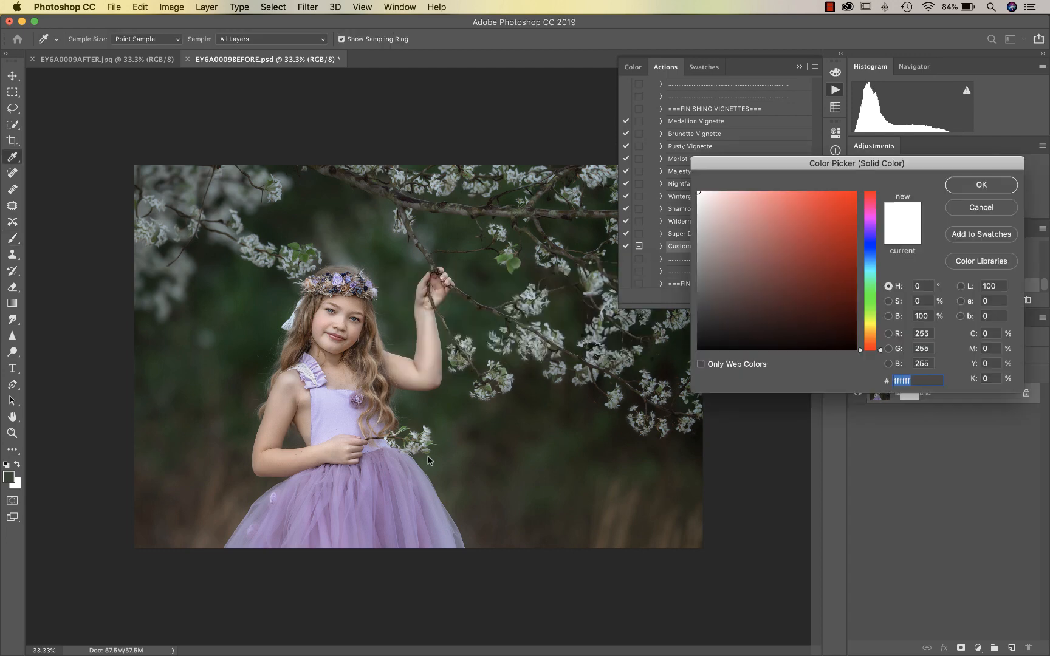
left_click(368, 517)
left_click(980, 185)
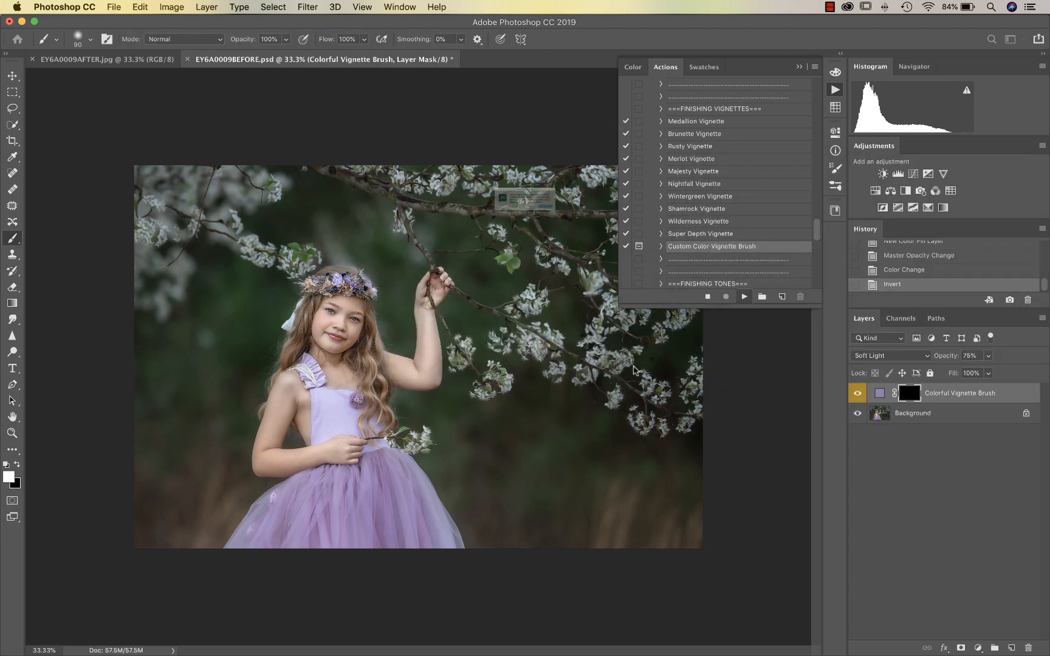
left_click(612, 231)
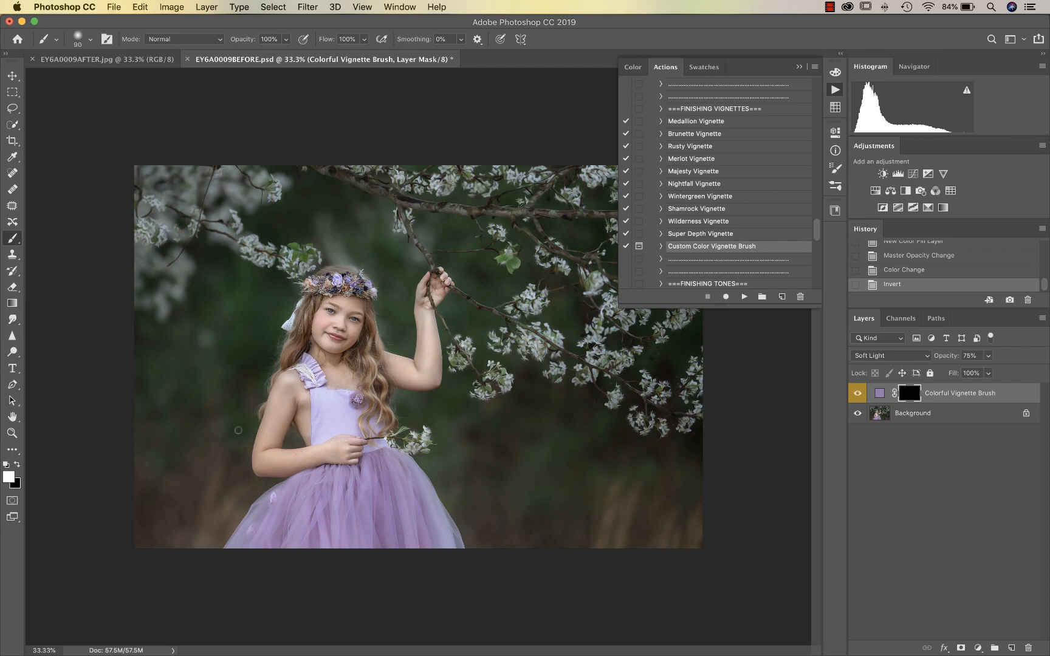
- Try painting the color vignette over the background beside the girl with a 1300 px brush, and delete the Colorful Vignette Brush layer
key("bracketright")
key("bracketright")
key("bracketright")
key("bracketright")
key("bracketright")
key("bracketright")
key("bracketright")
key("bracketright")
key("bracketright")
key("bracketright")
key("bracketright")
key("bracketright")
mouse_move(157, 457)
left_mouse_down()
mouse_move(155, 499)
mouse_move(169, 489)
mouse_move(167, 282)
mouse_move(277, 96)
mouse_move(177, 443)
mouse_move(291, 182)
left_mouse_up()
key("Delete")
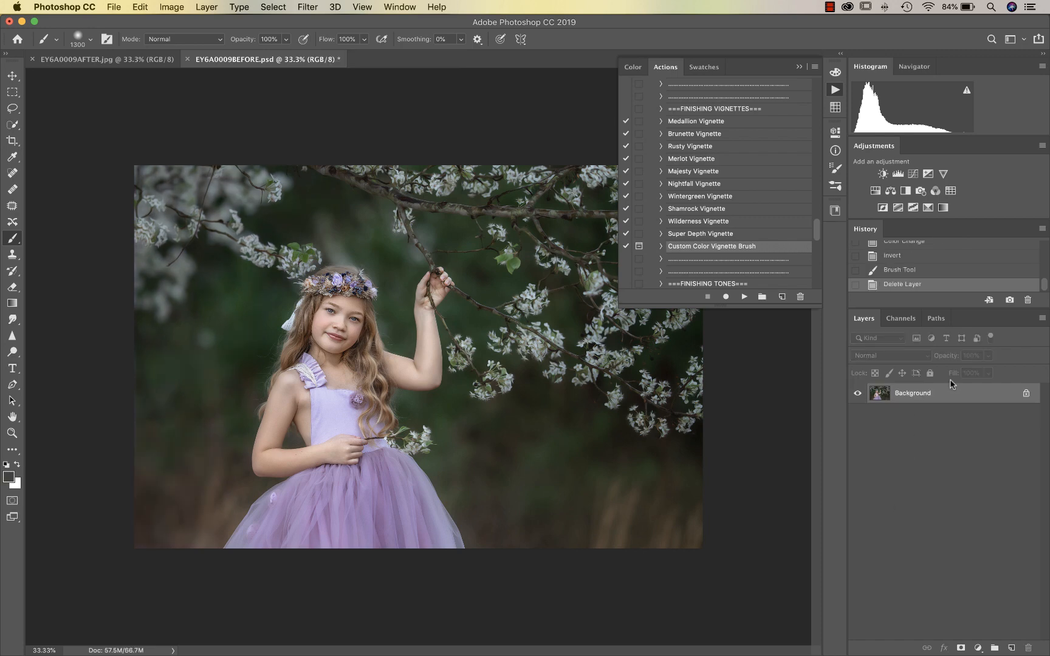
- Run the Majesty Vignette action and set the vignette layer's opacity to 40%
left_click(705, 172)
left_click(744, 297)
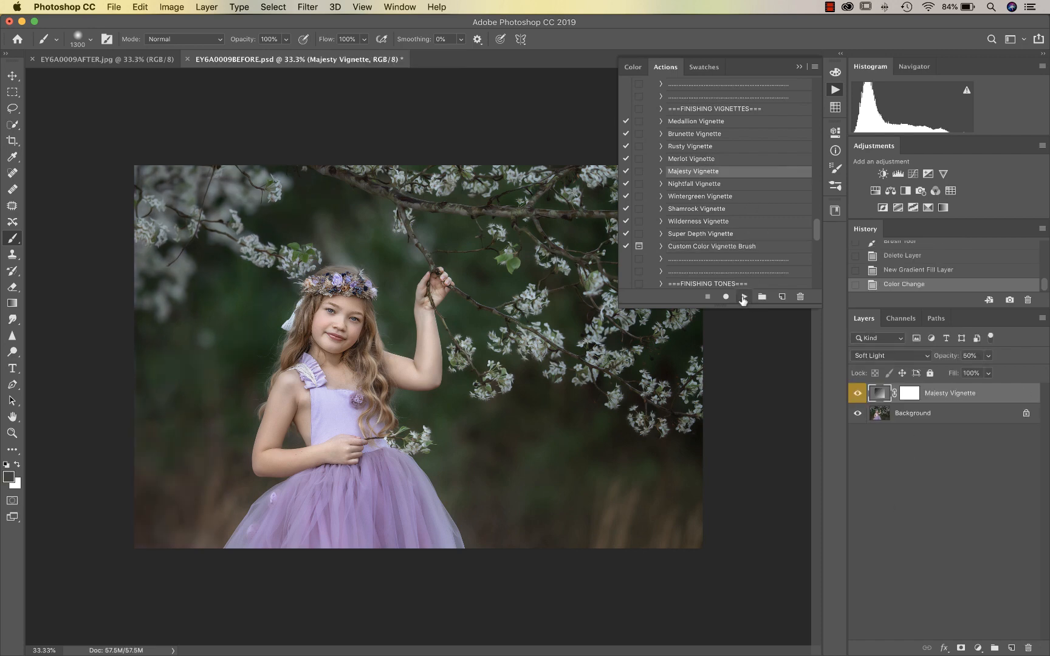
left_click(988, 357)
left_click_drag(986, 370, 984, 371)
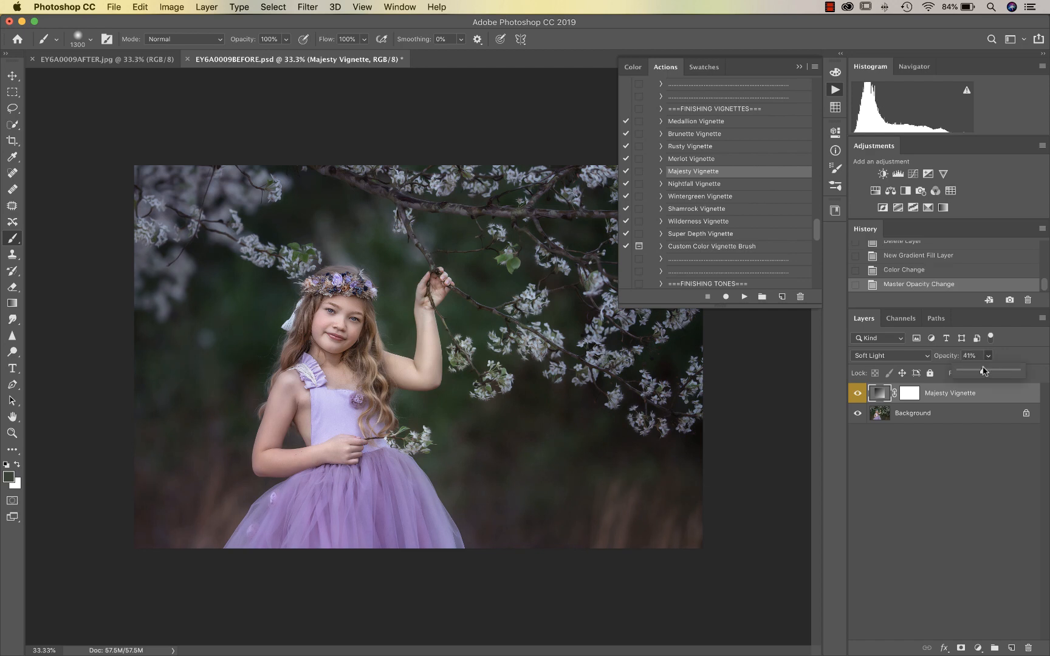
- Paint black on the Majesty Vignette mask over the girl with the 1300 px brush, and flatten the image
left_click(910, 393)
key("x")
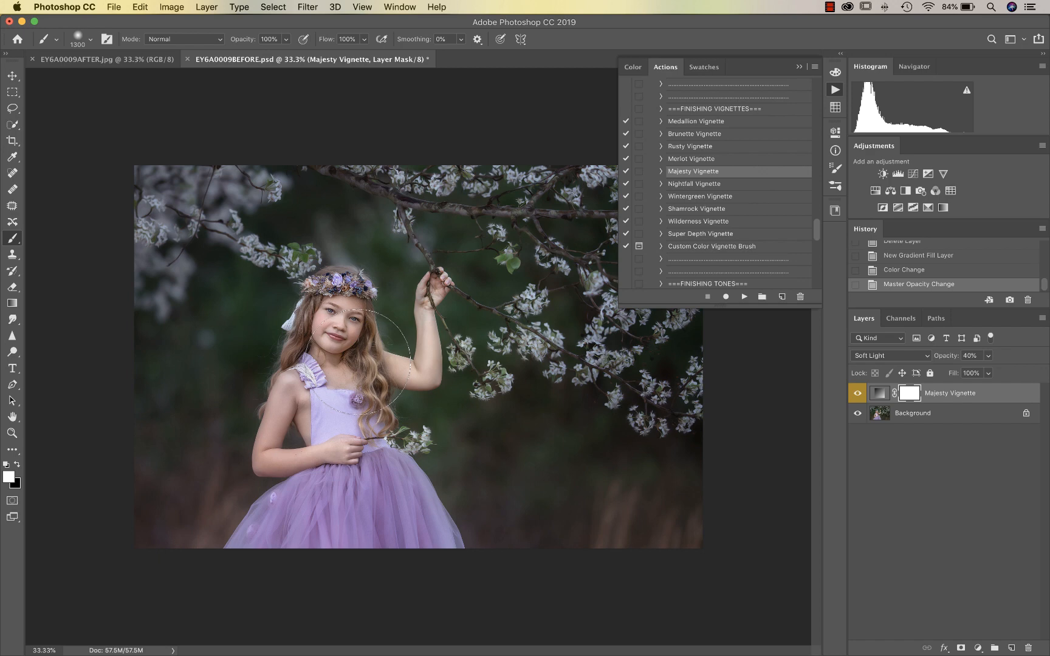
key("x")
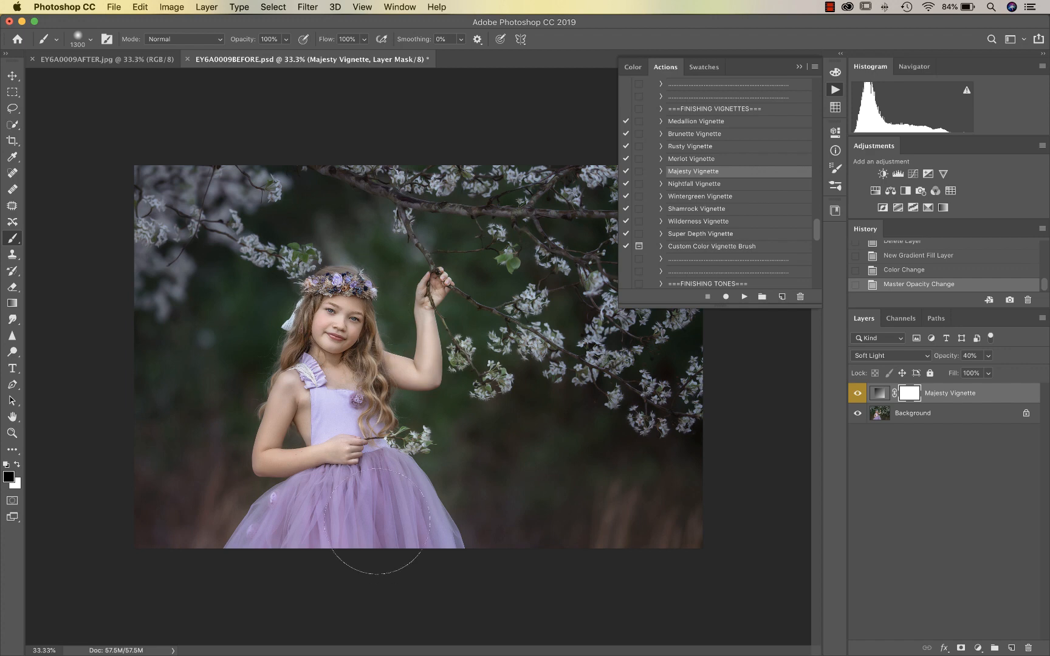
mouse_move(394, 547)
left_mouse_down()
mouse_move(353, 552)
mouse_move(338, 333)
mouse_move(385, 322)
left_mouse_up()
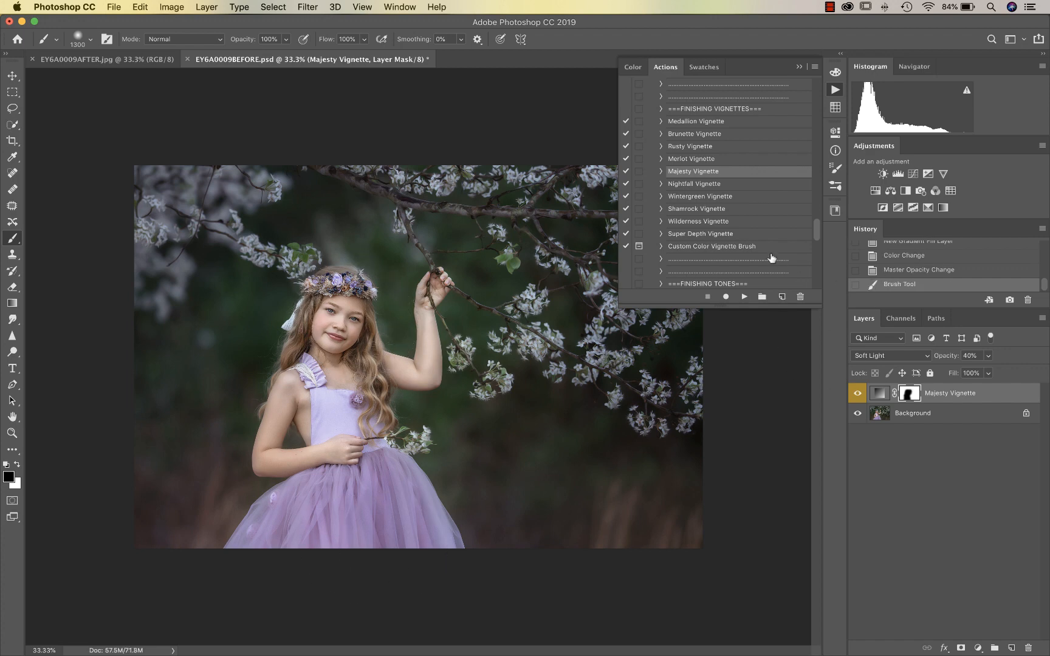
key("super+shift+f")
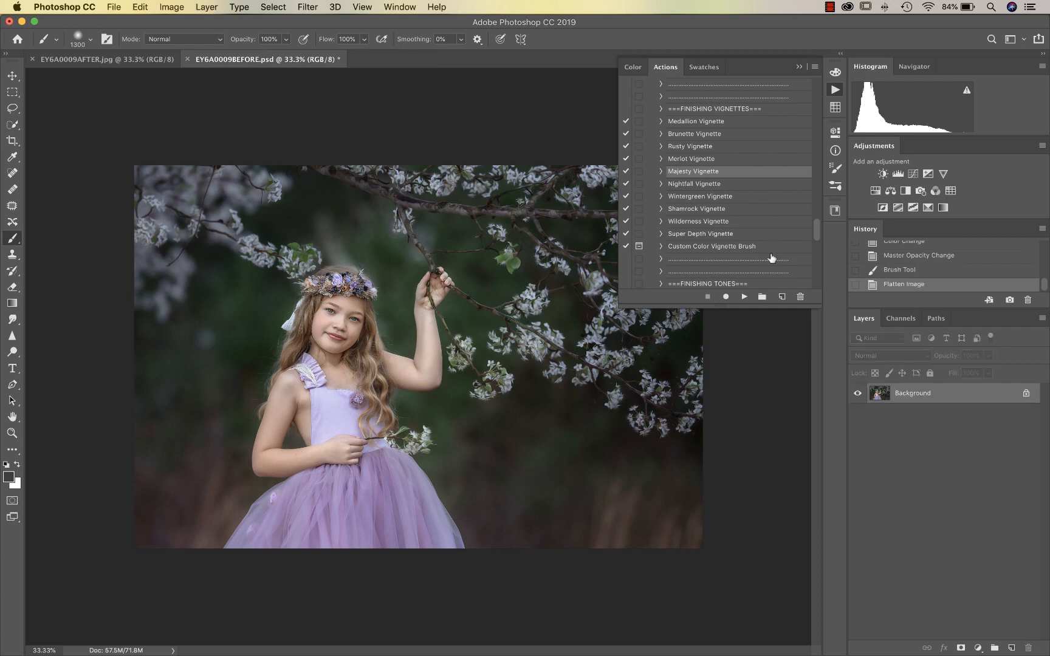
- Try the Super Depth Vignette action at 28% group opacity, compare the image with and without it, and delete the group
left_click(726, 236)
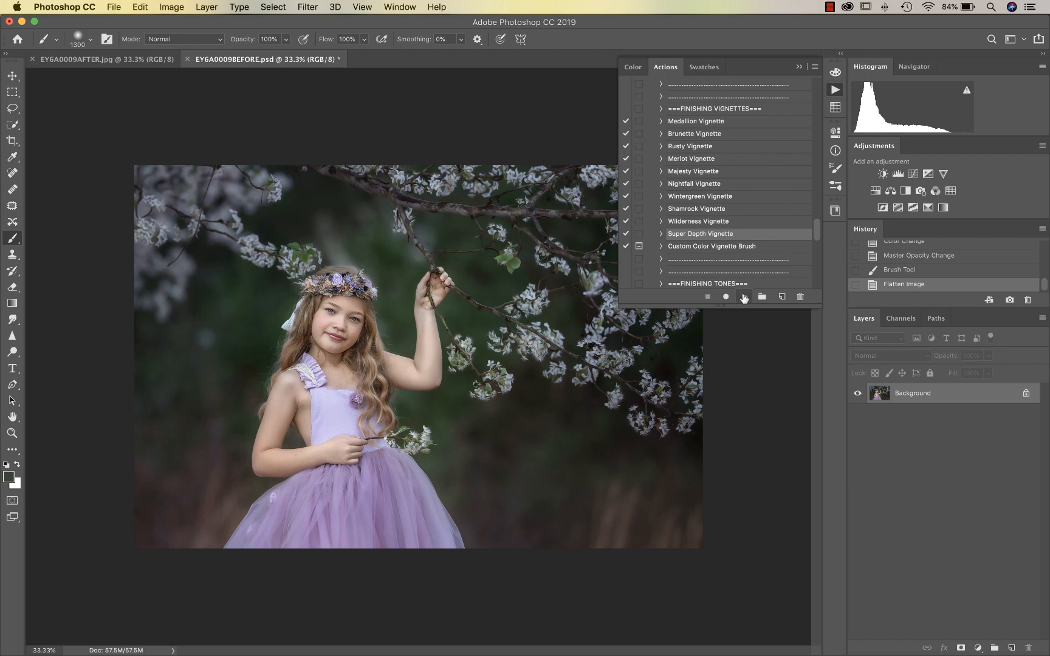
left_click(744, 297)
left_click(988, 356)
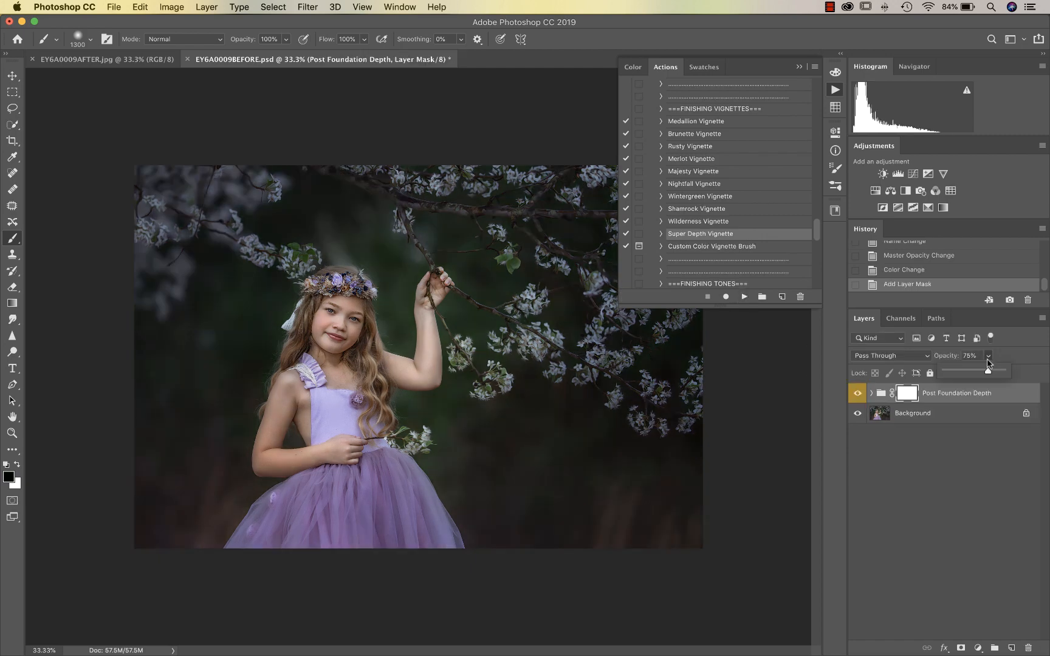
left_click(962, 372)
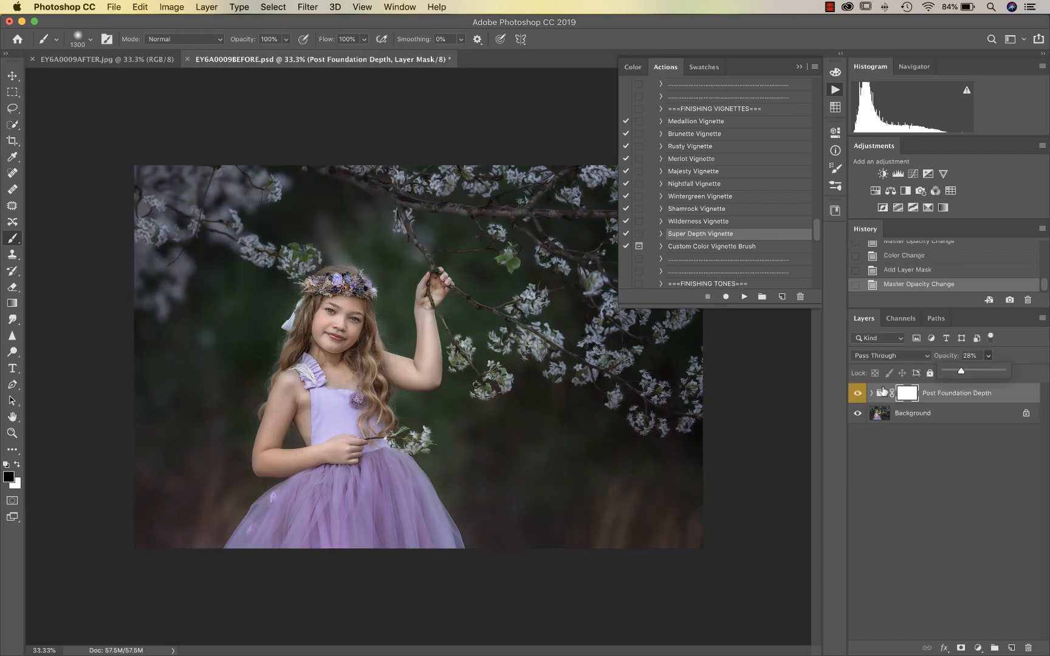
left_click(857, 394)
left_click(858, 395)
left_click(959, 396)
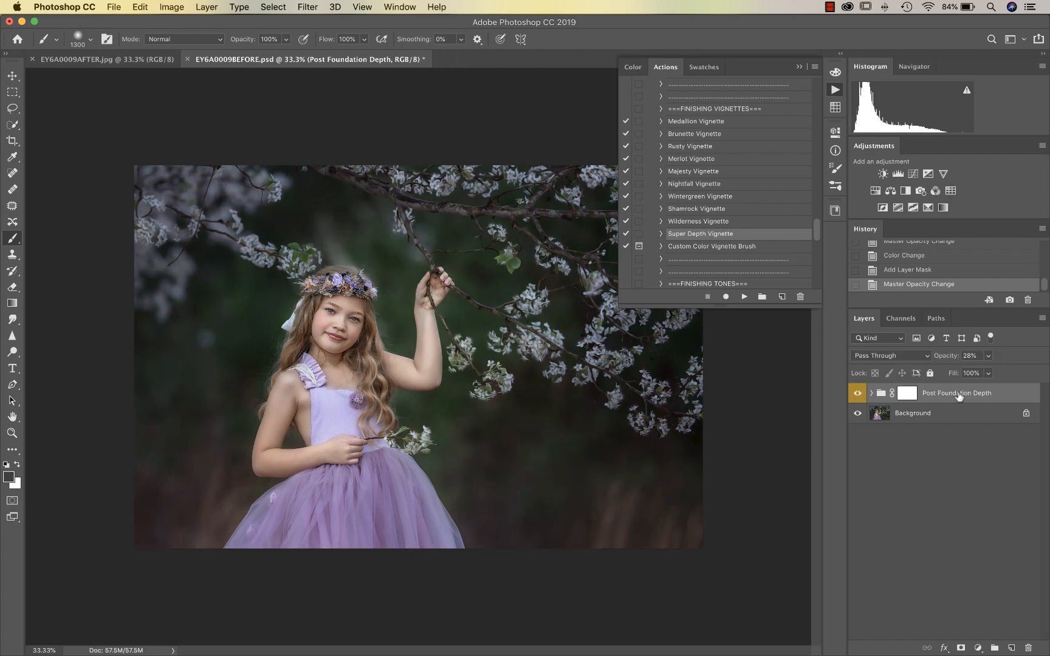
key("Delete")
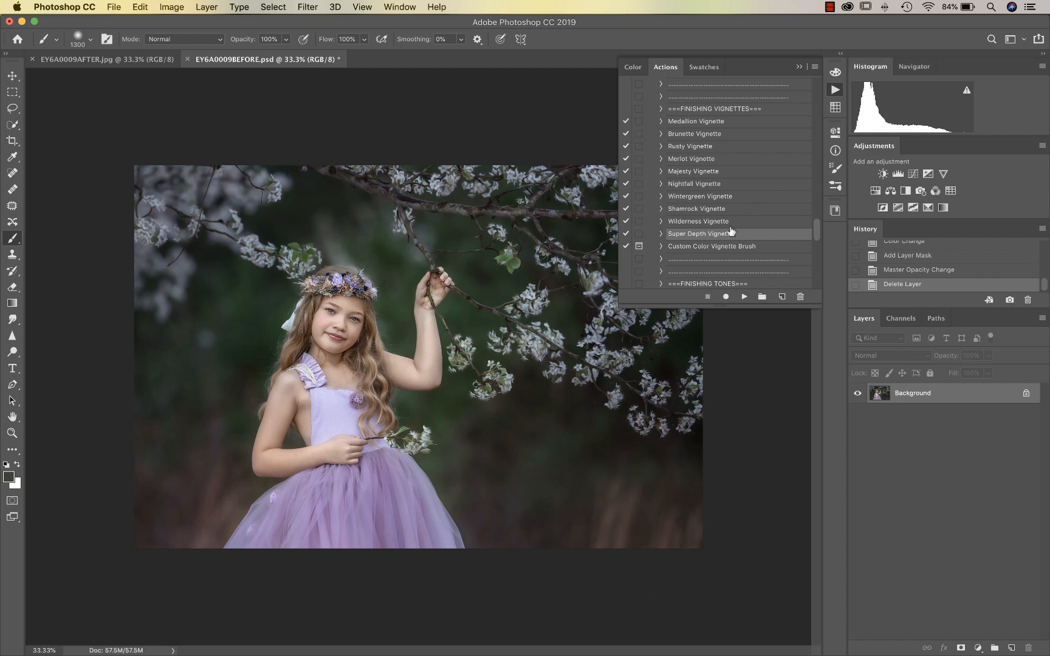
- Try the Expressionism (pretty warm) action from the Finishing Tones section, compare the image with and without it, and hide its layer
scroll(731, 231, "down", 2)
scroll(731, 232, "down", 4)
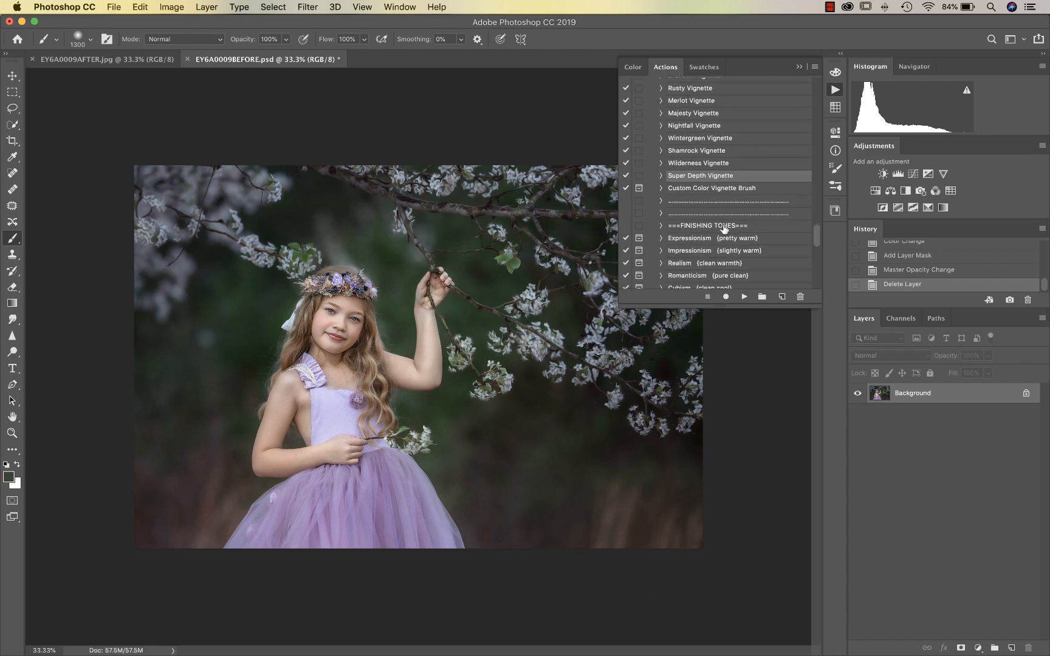
scroll(723, 229, "down", 1)
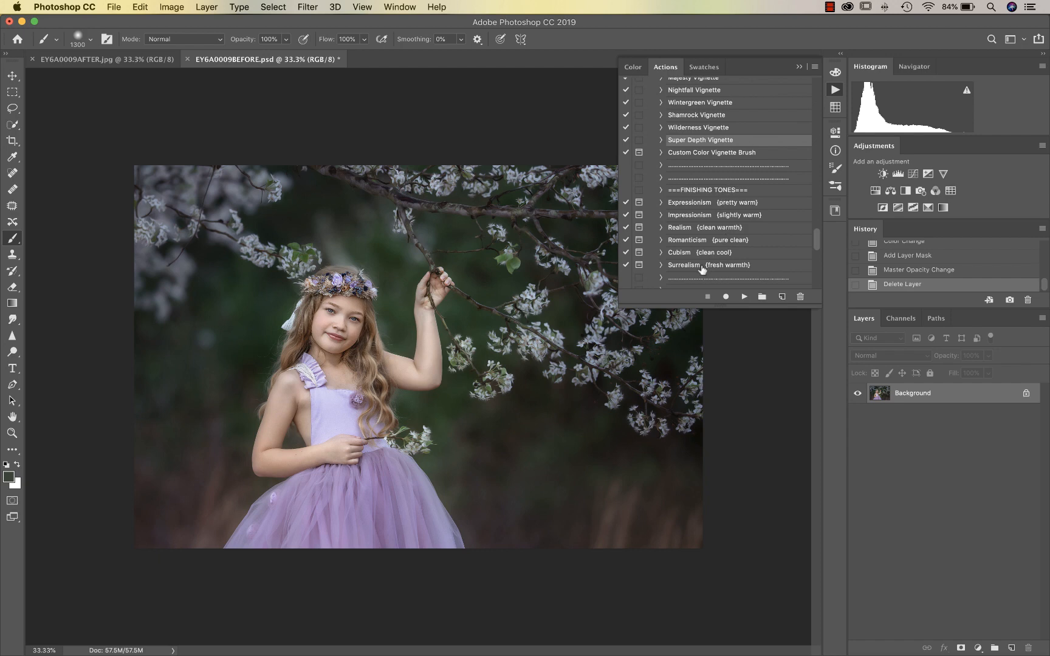
left_click(722, 242)
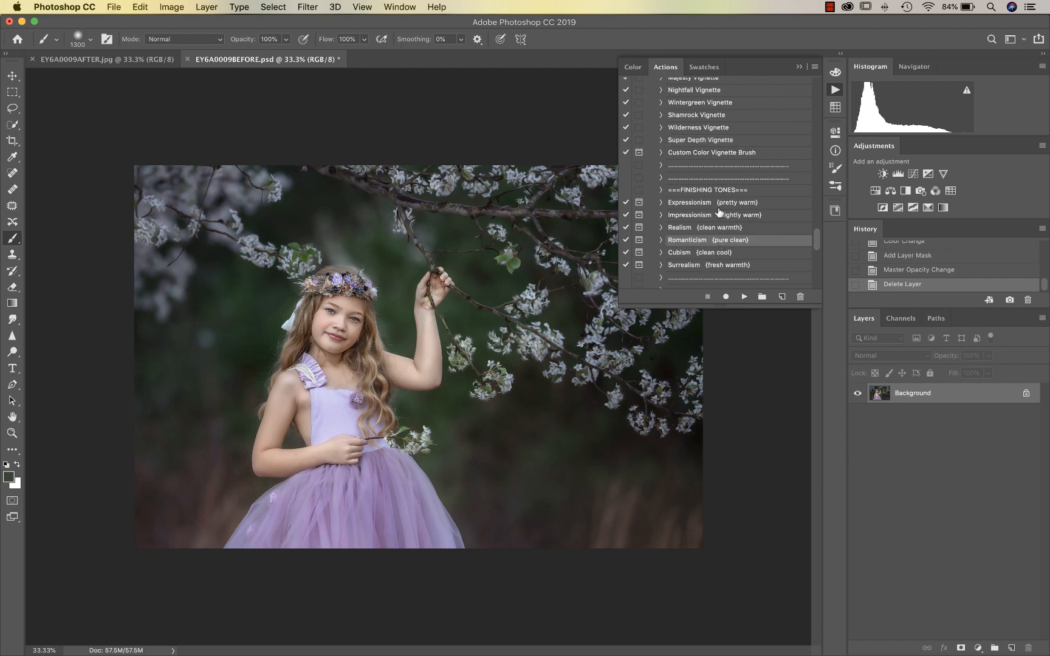
left_click(719, 207)
left_click(745, 297)
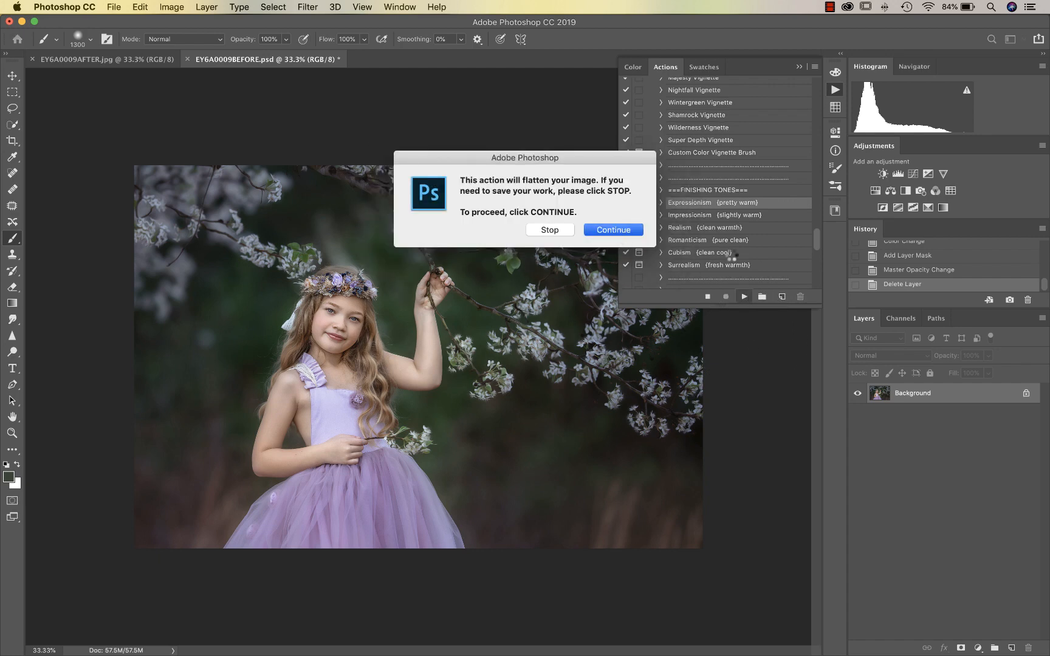
key("Return")
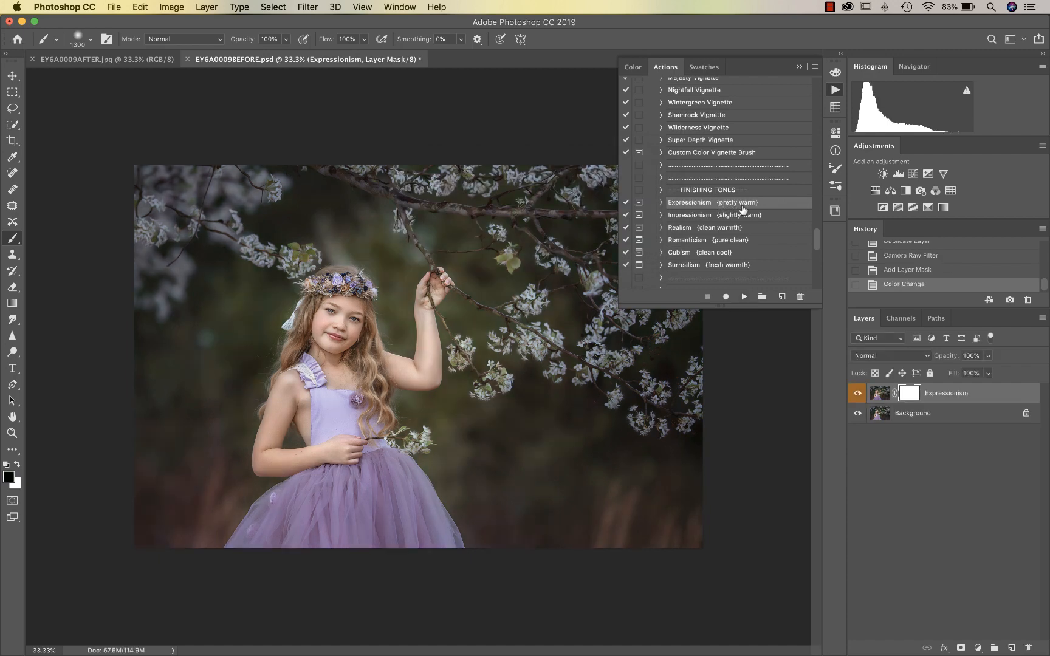
left_click(858, 395)
left_click(859, 395)
left_click(859, 395)
left_click(858, 396)
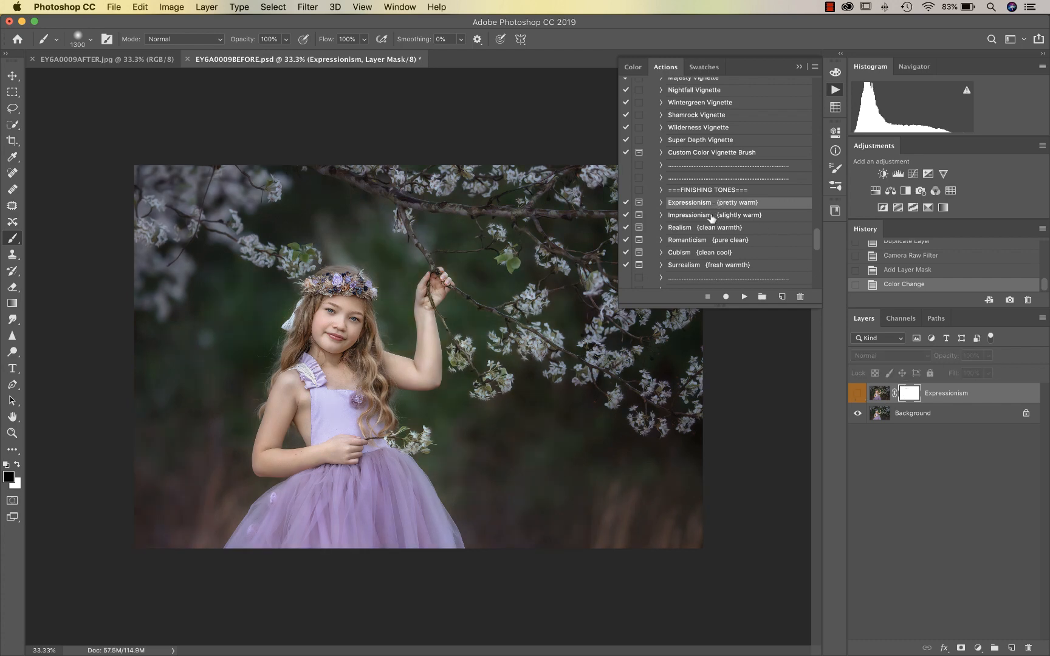
- Try the Impressionism (slightly warm) action in its place and hide its layer
left_click(711, 216)
left_click(745, 296)
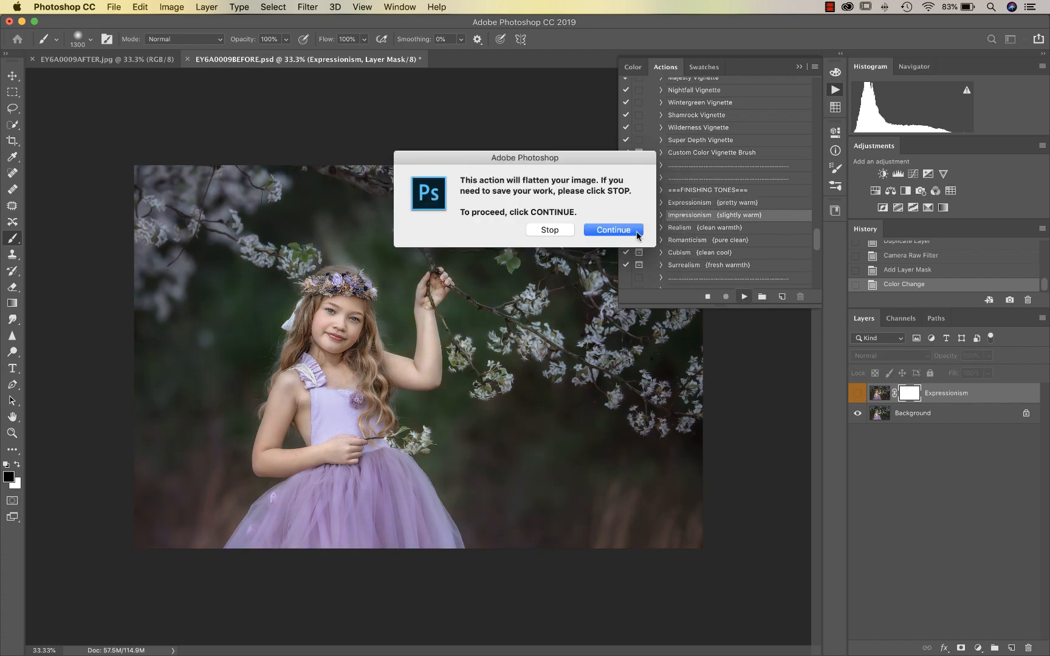
left_click(638, 234)
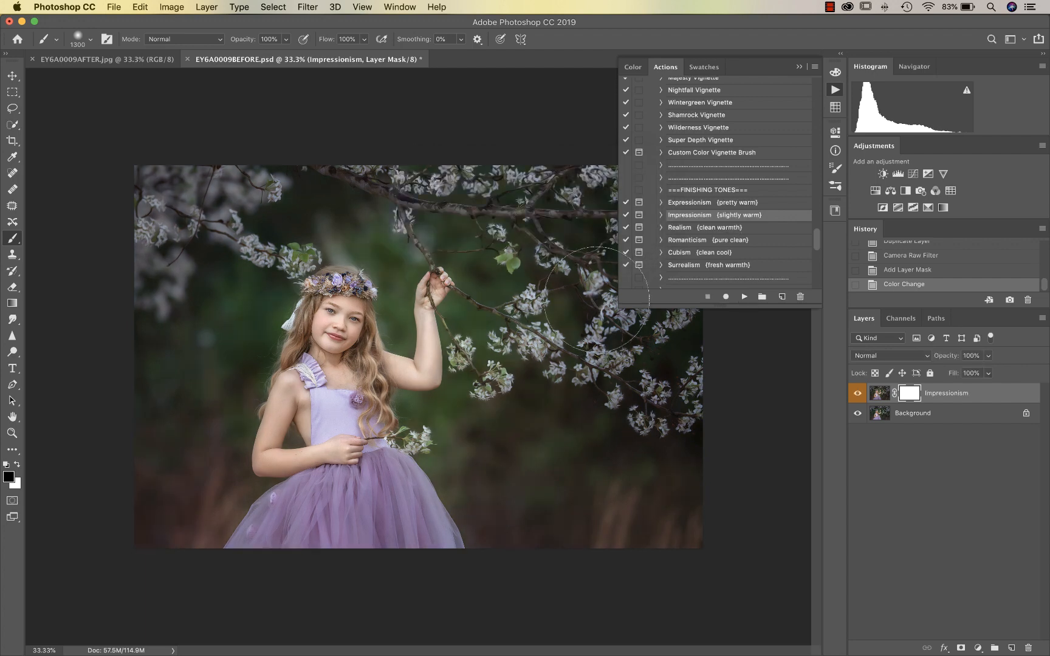
left_click(858, 394)
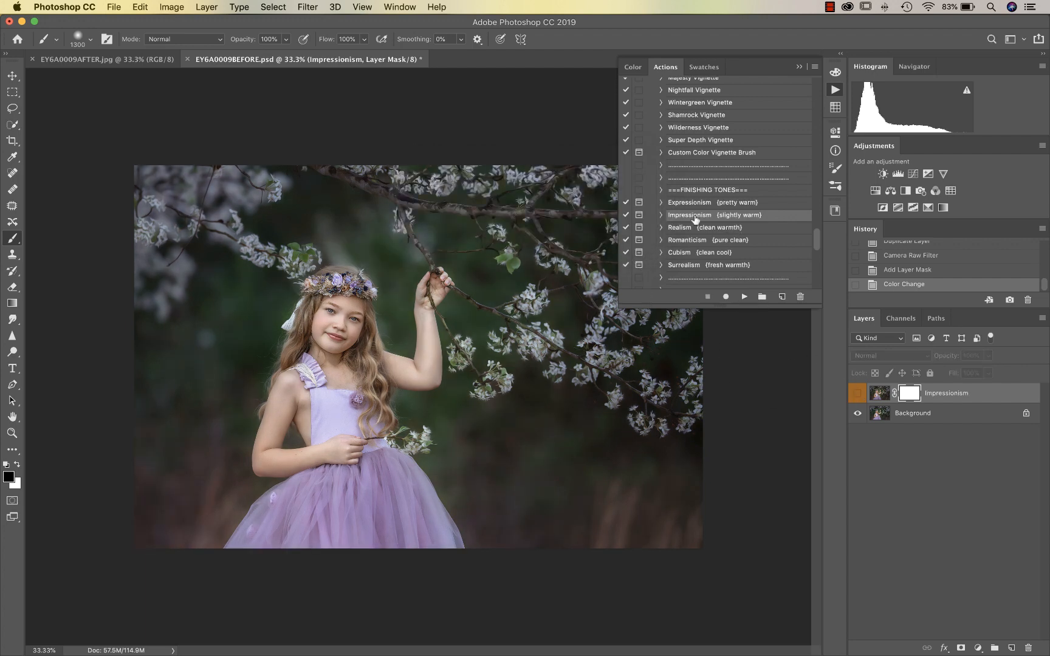
- Try the Cubism (clean cool) action, compare the image with and without it, and delete the Cubism layer
left_click(708, 253)
left_click(745, 297)
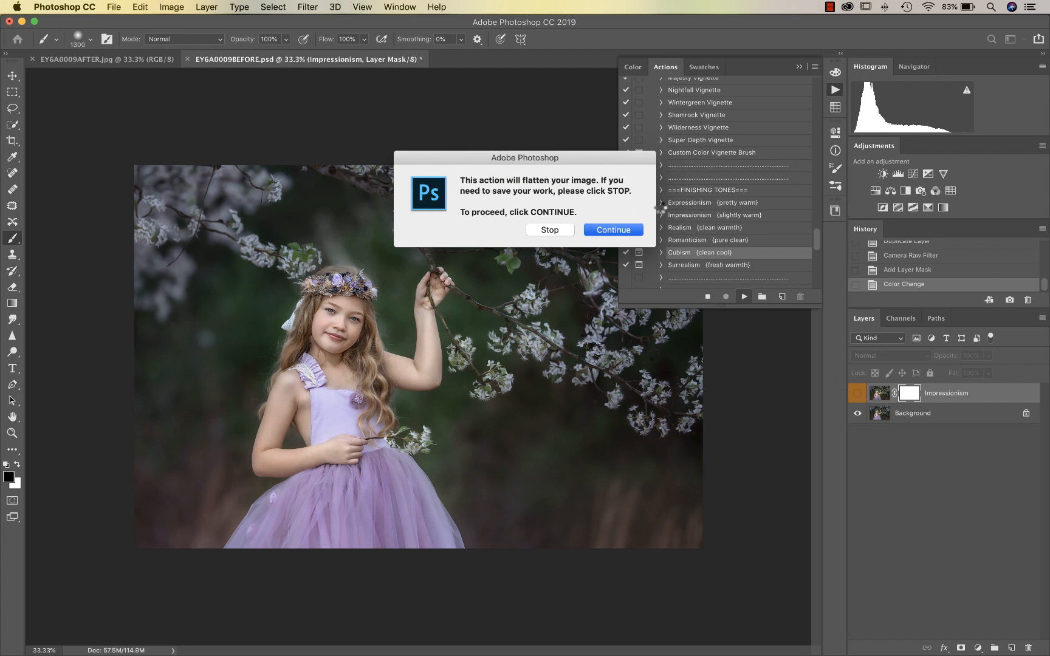
key("Return")
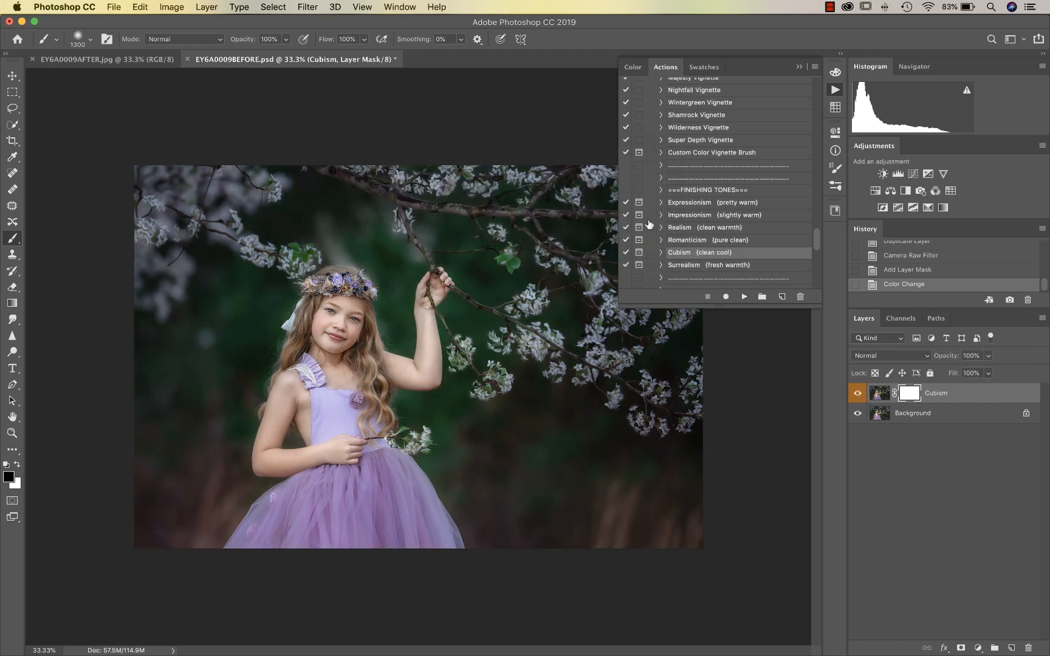
left_click(858, 394)
left_click(858, 394)
left_click(858, 395)
key("BackSpace")
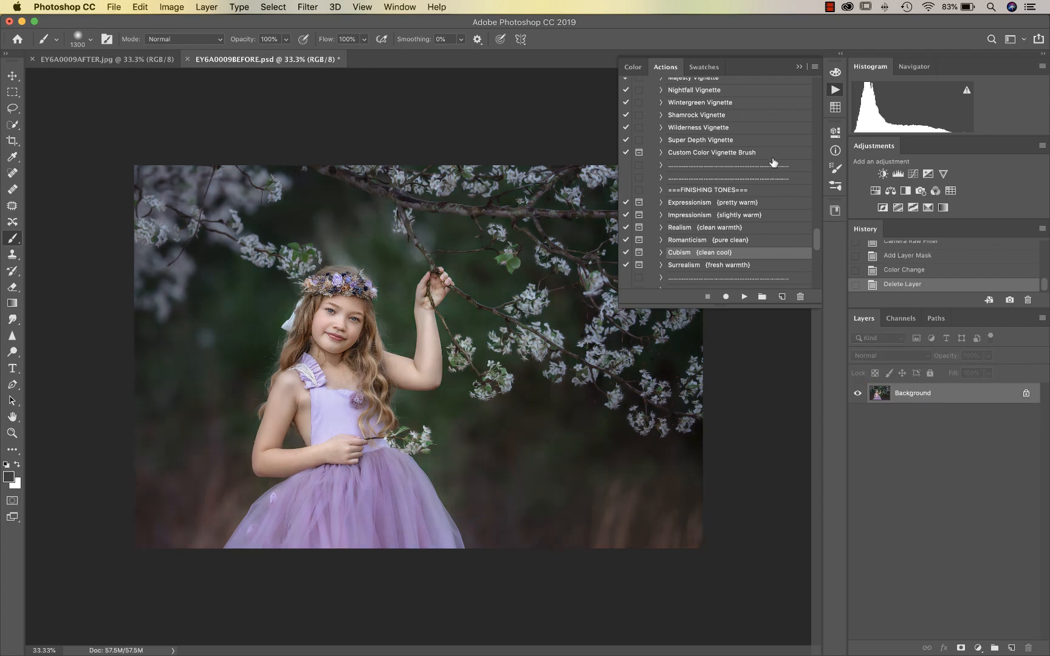
- Run the Expressionism (pretty warm) action again and invert its layer mask to black
left_click(701, 204)
left_click(744, 296)
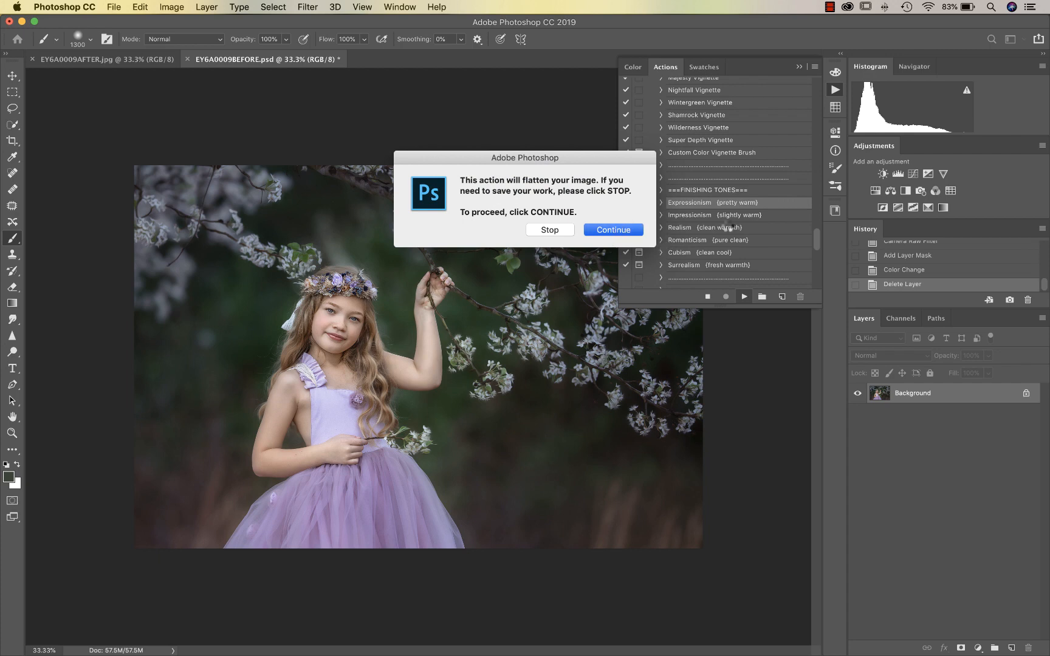
key("Return")
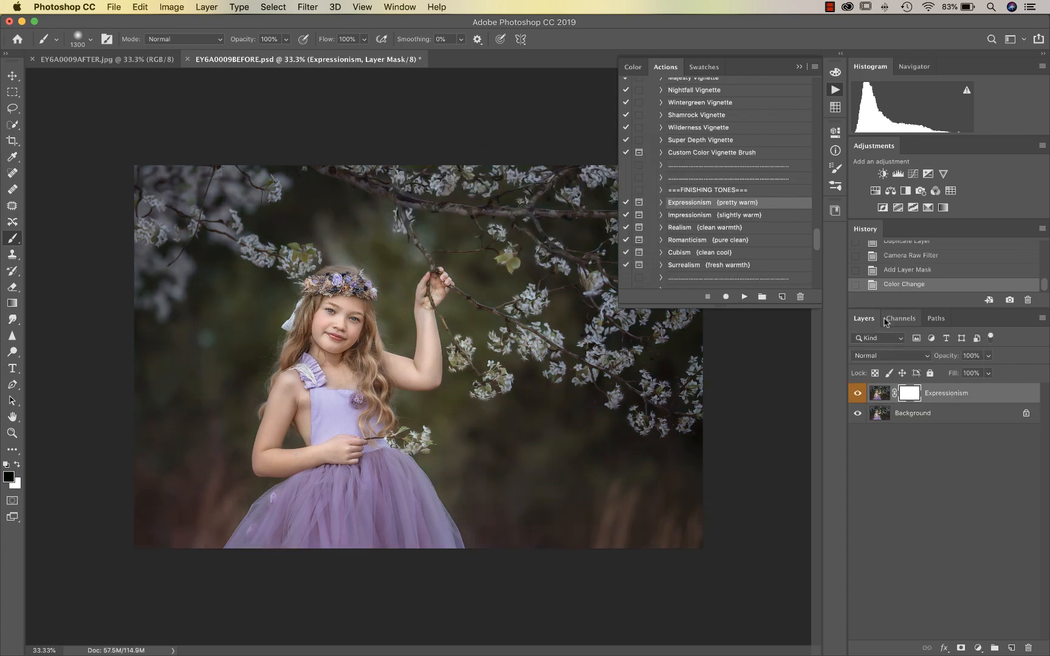
key("super+i")
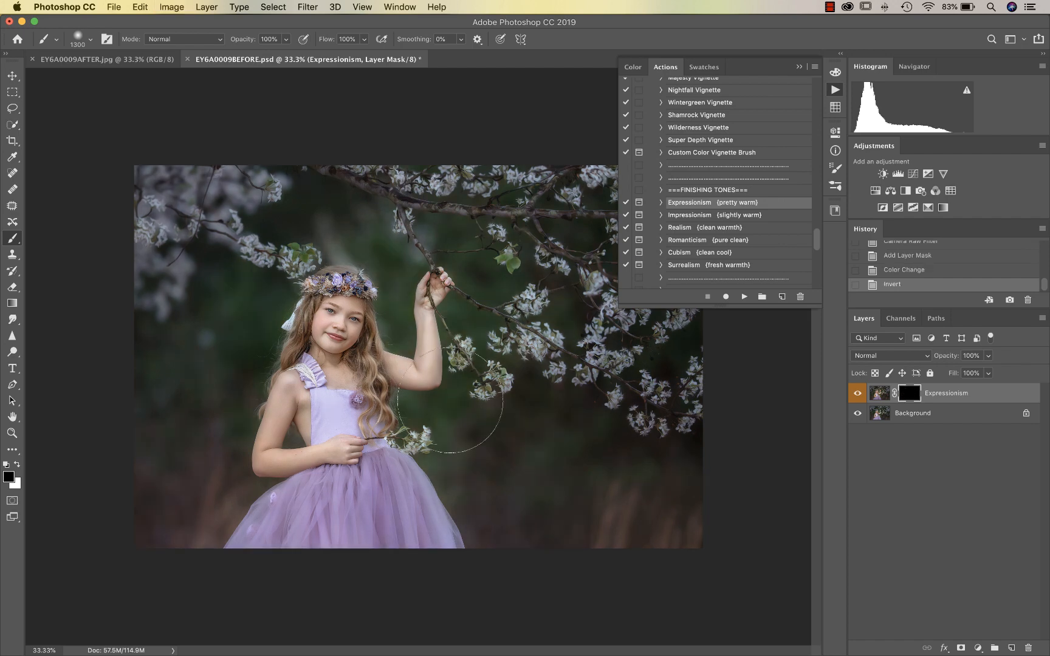
- Paint white on the Expressionism mask over the girl's face, body and skirt with an 800 px brush
key("bracketleft")
key("bracketleft")
key("bracketleft")
key("bracketleft")
key("bracketleft")
key("x")
left_click(354, 331)
left_click(344, 328)
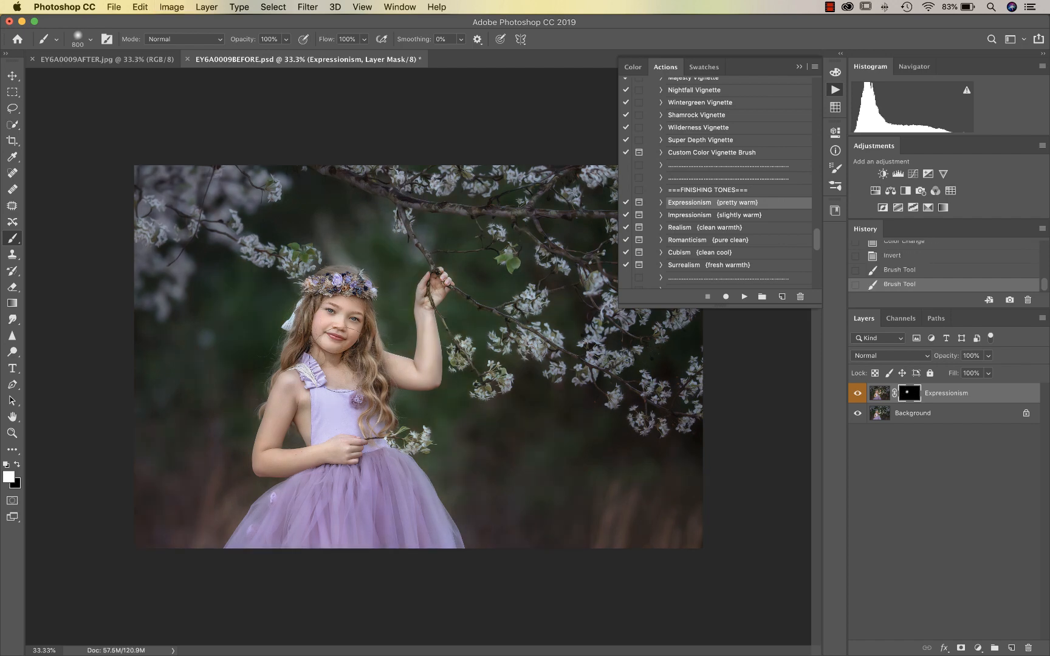
left_click(341, 368)
left_click(340, 405)
mouse_move(374, 506)
left_mouse_down()
mouse_move(420, 551)
mouse_move(366, 508)
mouse_move(290, 539)
mouse_move(278, 532)
mouse_move(285, 495)
left_mouse_up()
- Paint white on the Expressionism mask over the girl's raised arm and hand with a 300 px brush
key("bracketleft")
key("bracketleft")
key("bracketleft")
key("bracketleft")
key("bracketleft")
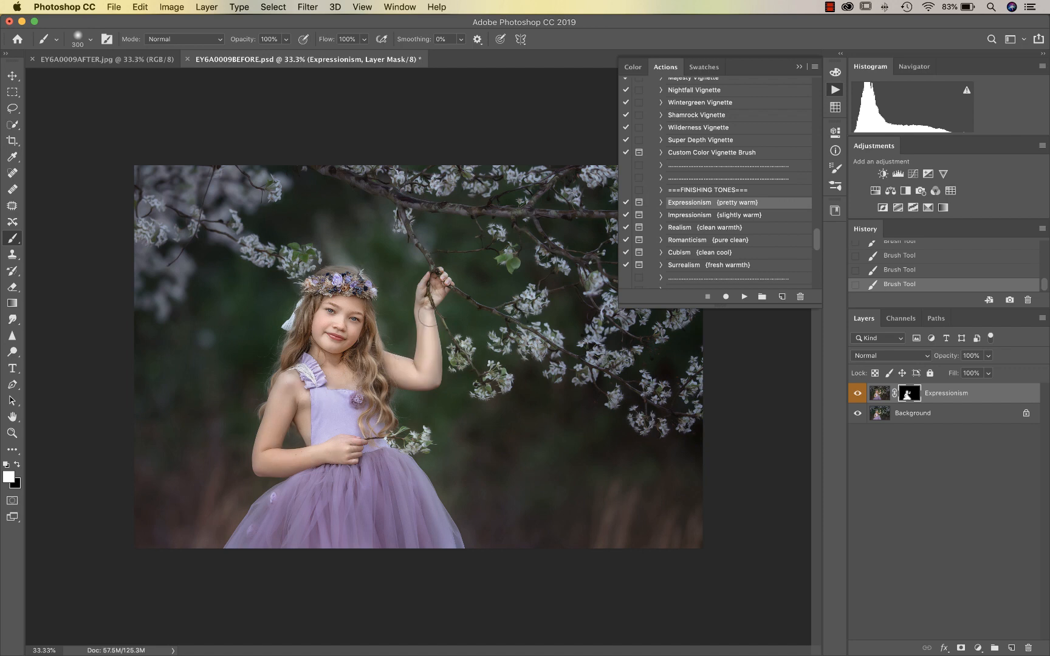
- Refine the Expressionism mask around the girl's edges, switching between black and white and reducing the brush to 125 px
key("super+plus")
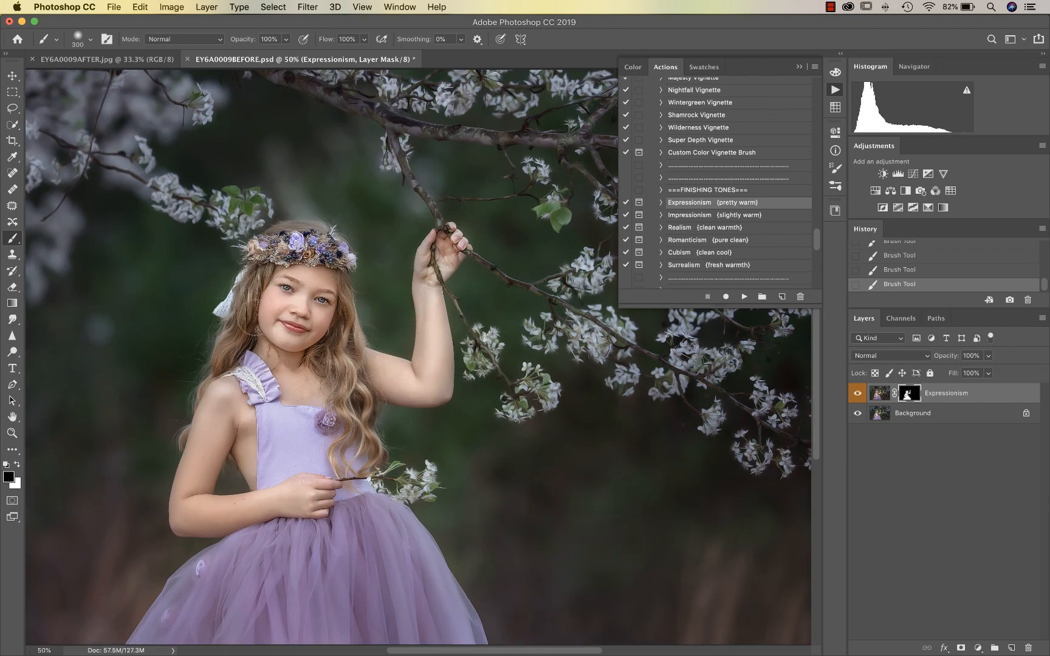
key("bracketleft")
key("bracketleft")
key("bracketleft")
key("bracketleft")
key("bracketleft")
key("x")
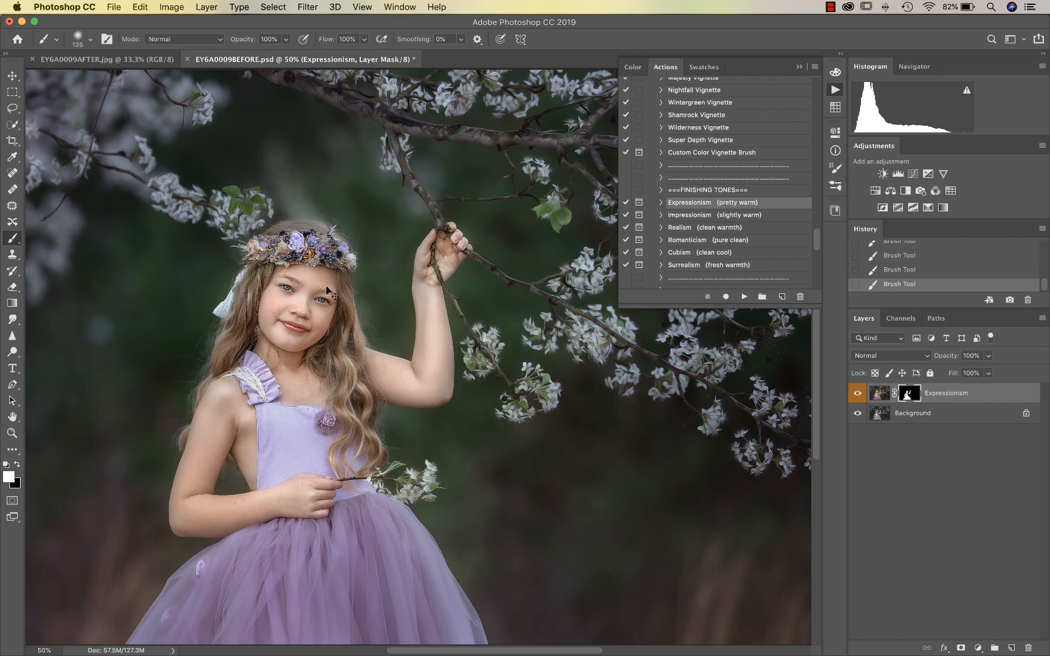
- Lower the Expressionism layer's opacity to 76% and flatten the image
key("super+minus")
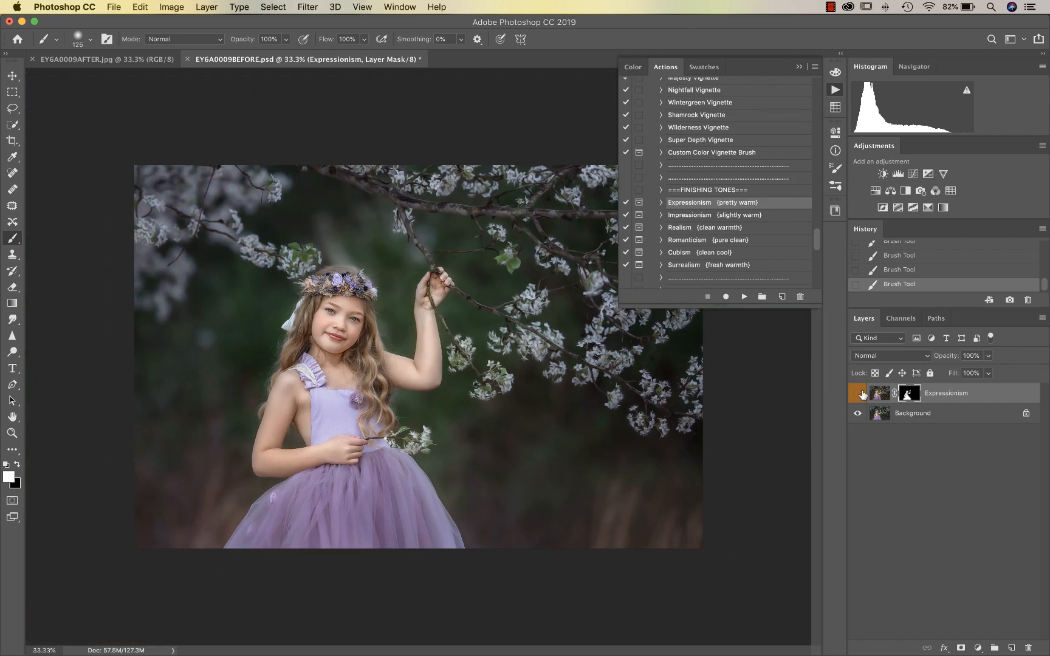
left_click(989, 356)
left_click_drag(989, 369, 976, 372)
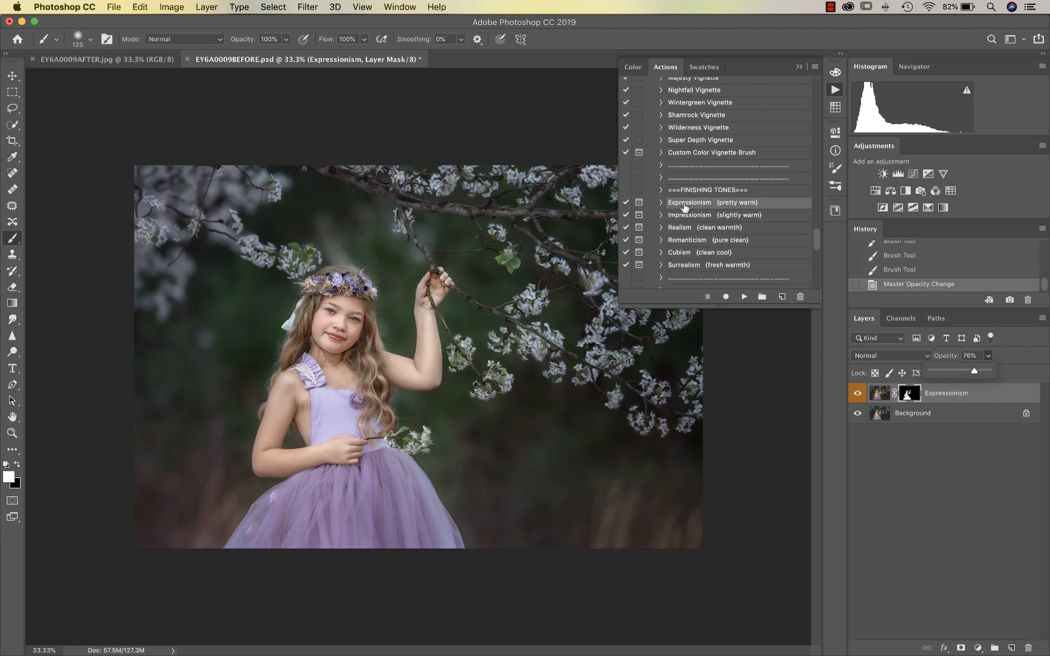
key("super+shift+f")
- Run the Painterly Dodge Brush action from the Dodge & Burn set and accept its prompts
scroll(704, 220, "down", 5)
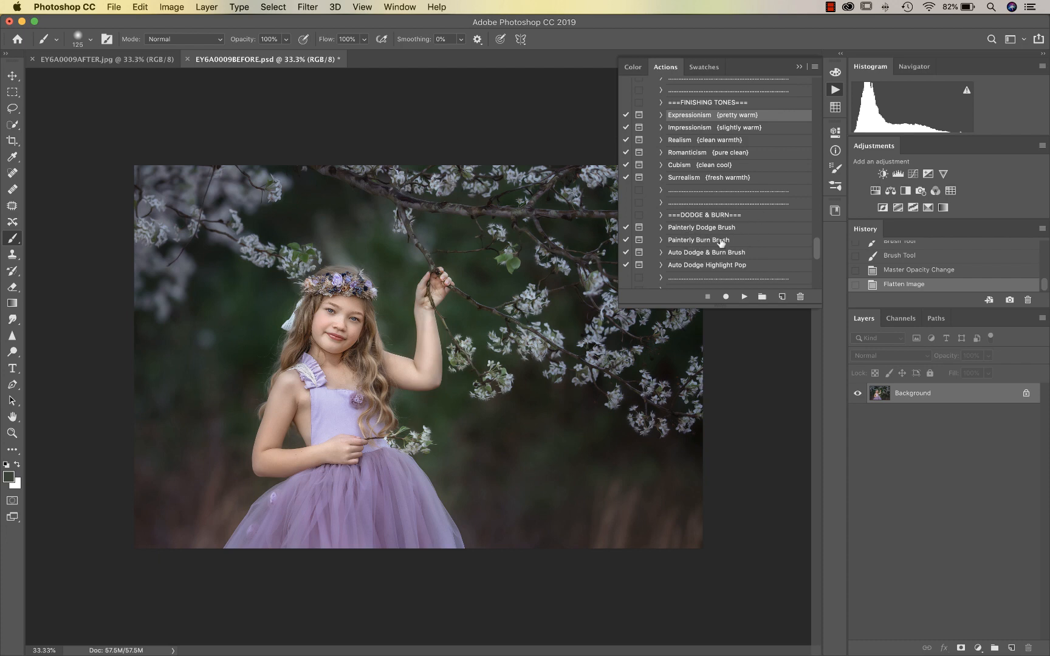
left_click(720, 240)
left_click(708, 228)
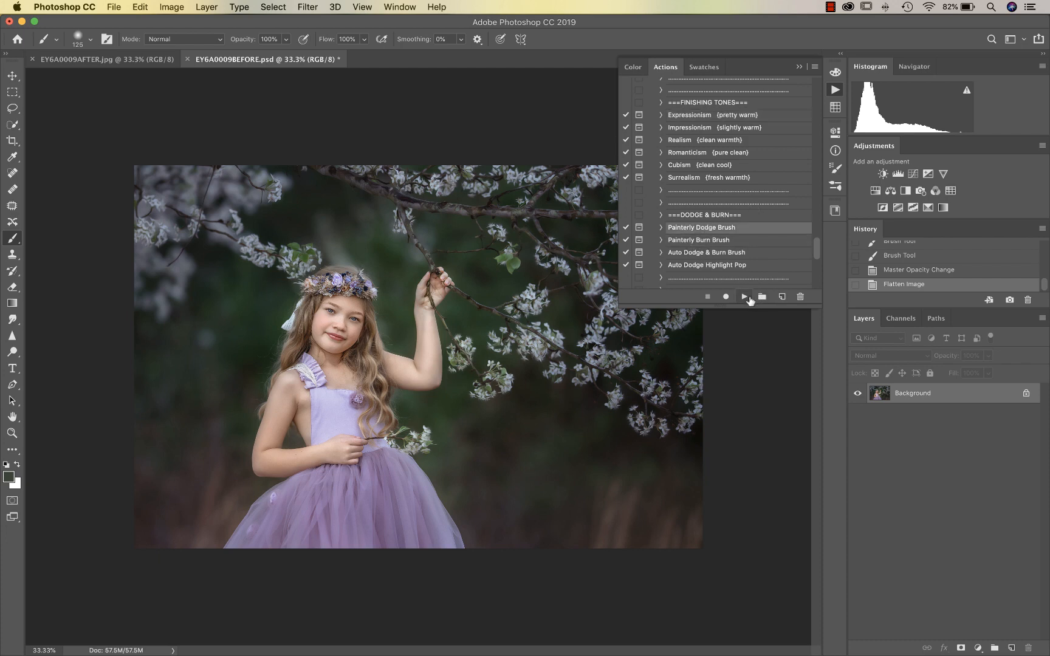
left_click(744, 298)
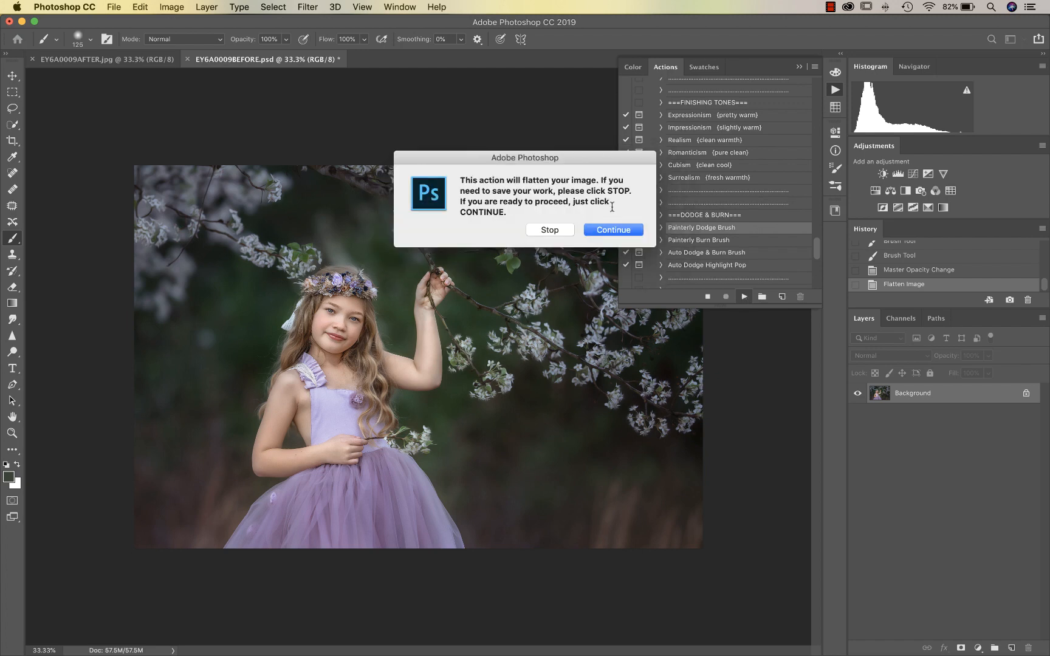
left_click(611, 232)
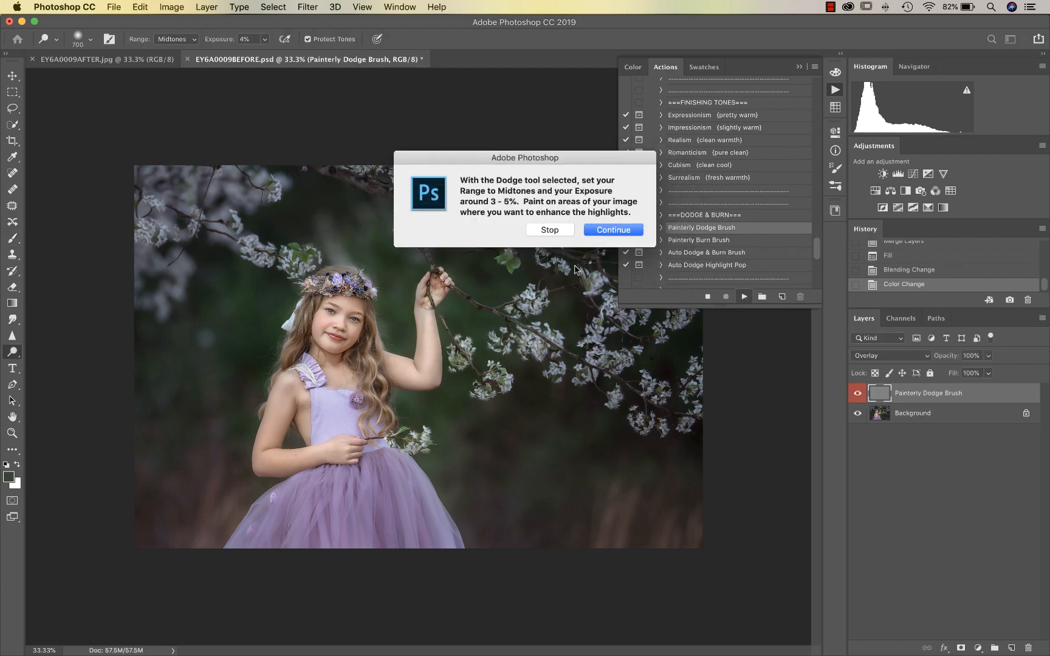
left_click(610, 231)
- Dodge the highlights on the girl's forehead with a 125 px brush at 4% midtone exposure
key("super+plus")
key("super+plus")
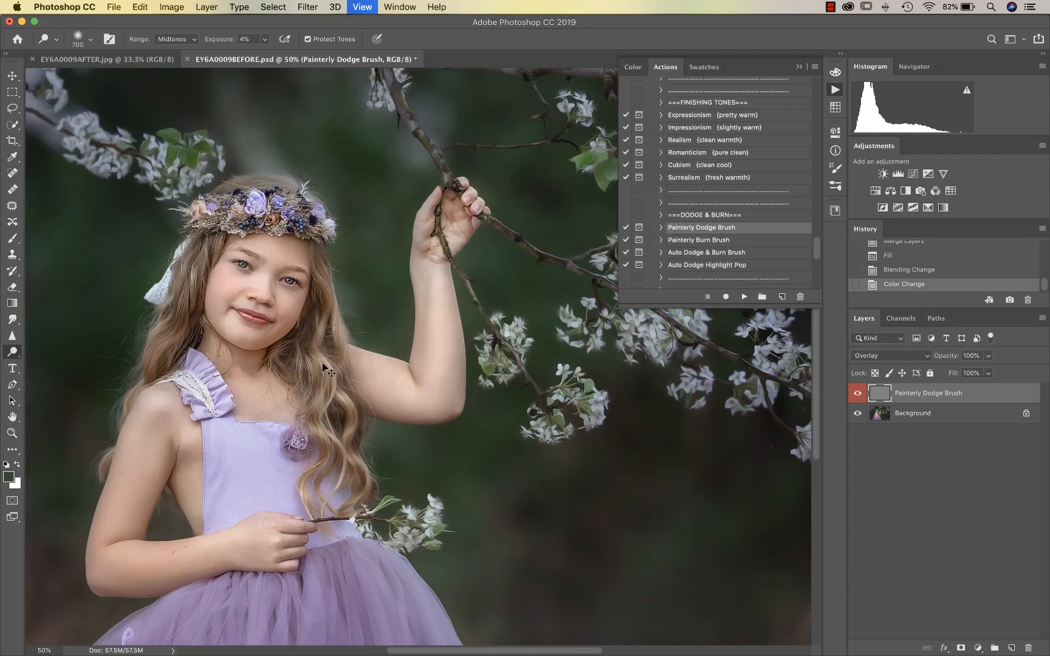
scroll(322, 364, "up", 2)
scroll(323, 363, "left", 2)
key("bracketleft")
key("bracketleft")
key("bracketleft")
key("bracketleft")
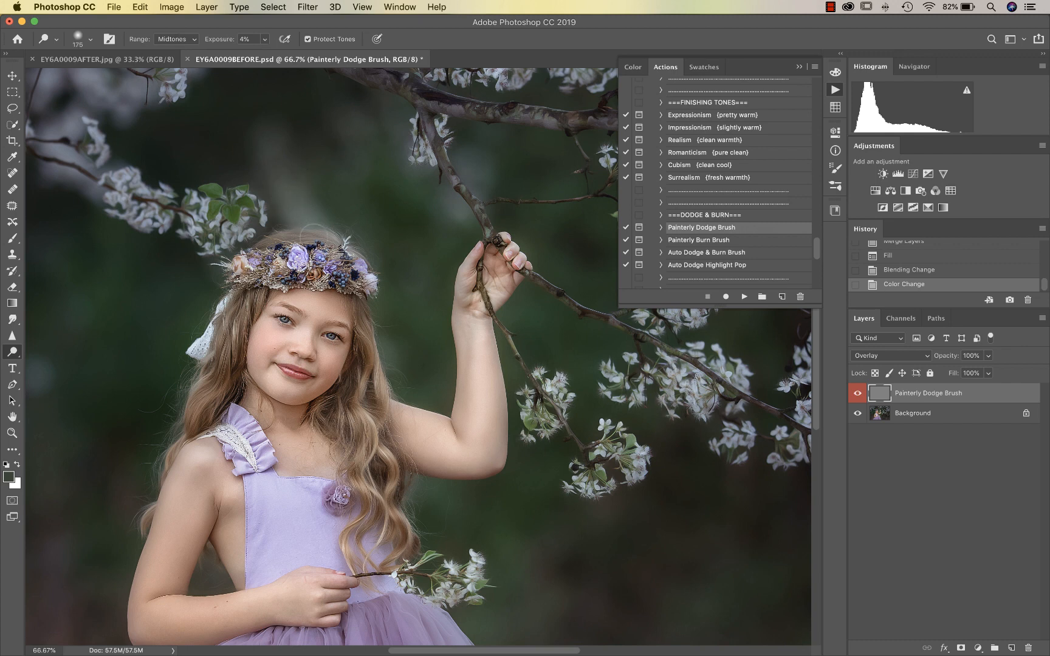
key("bracketleft")
key("bracketleft")
left_click_drag(320, 303, 312, 302)
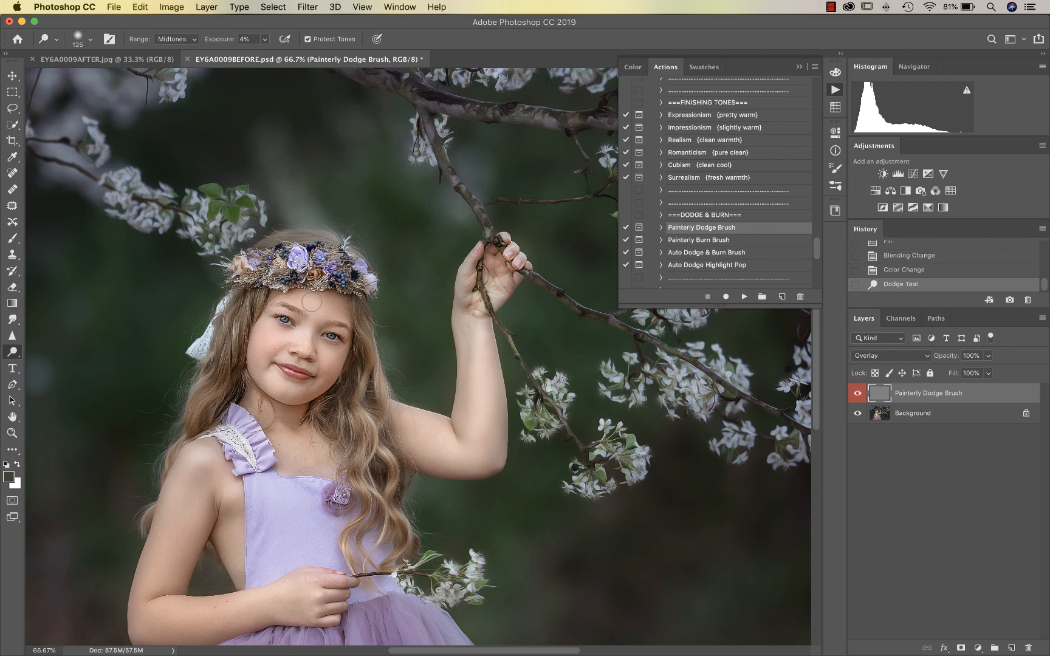
- Dodge the highlights down the girl's nose and chin with a smaller brush
key("bracketleft")
key("bracketleft")
key("bracketleft")
key("bracketleft")
key("bracketleft")
key("bracketleft")
mouse_move(314, 322)
left_mouse_down()
mouse_move(305, 356)
mouse_move(332, 381)
left_mouse_up()
- Brighten the girl's eyes with the Dodge tool using a 25 px brush
key("super+plus")
left_click_drag(451, 237, 488, 237)
key("bracketleft")
key("bracketleft")
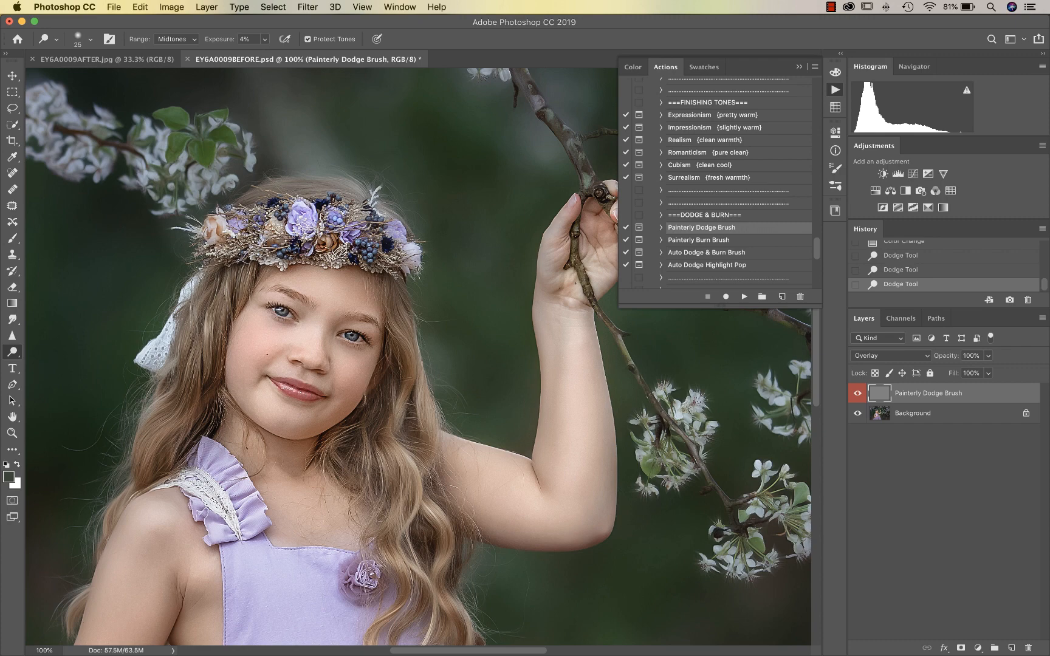
left_click_drag(279, 314, 285, 315)
- Dodge the highlights along the girl's raised arm with a 175 px brush
key("bracketright")
key("bracketright")
key("bracketright")
key("bracketright")
key("bracketright")
key("bracketright")
key("bracketright")
key("bracketright")
key("bracketright")
key("bracketright")
key("bracketright")
mouse_move(579, 447)
left_mouse_down()
mouse_move(536, 512)
mouse_move(498, 493)
mouse_move(575, 505)
left_mouse_up()
scroll(572, 340, "down", 2)
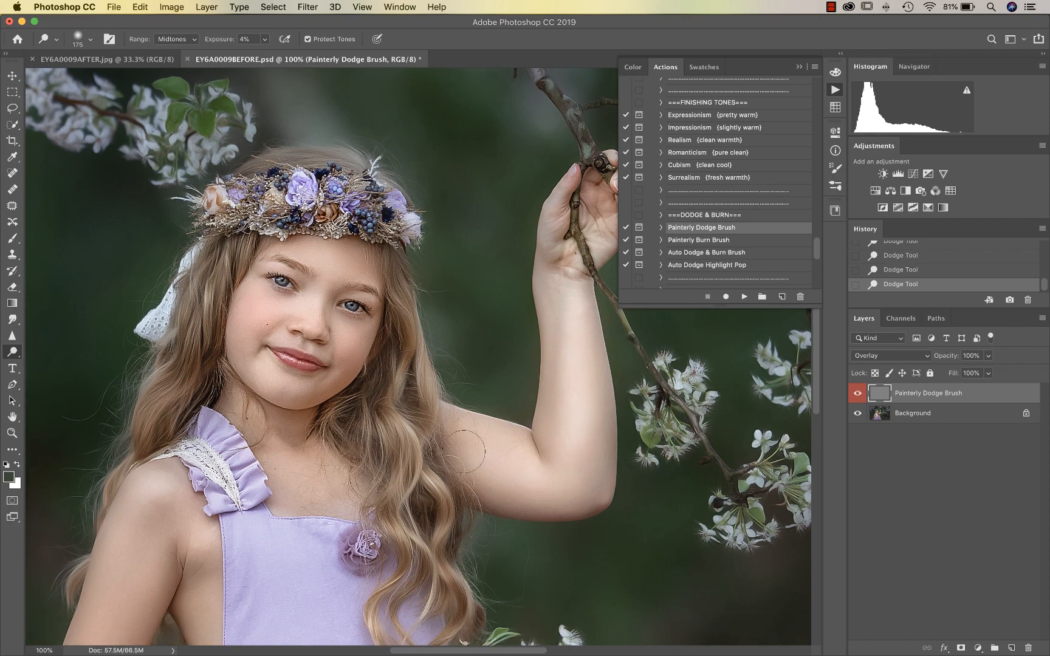
- Dodge the highlights on the girl's shoulder and lowered arm, using 175 px and 80 px brushes
scroll(579, 303, "down", 4)
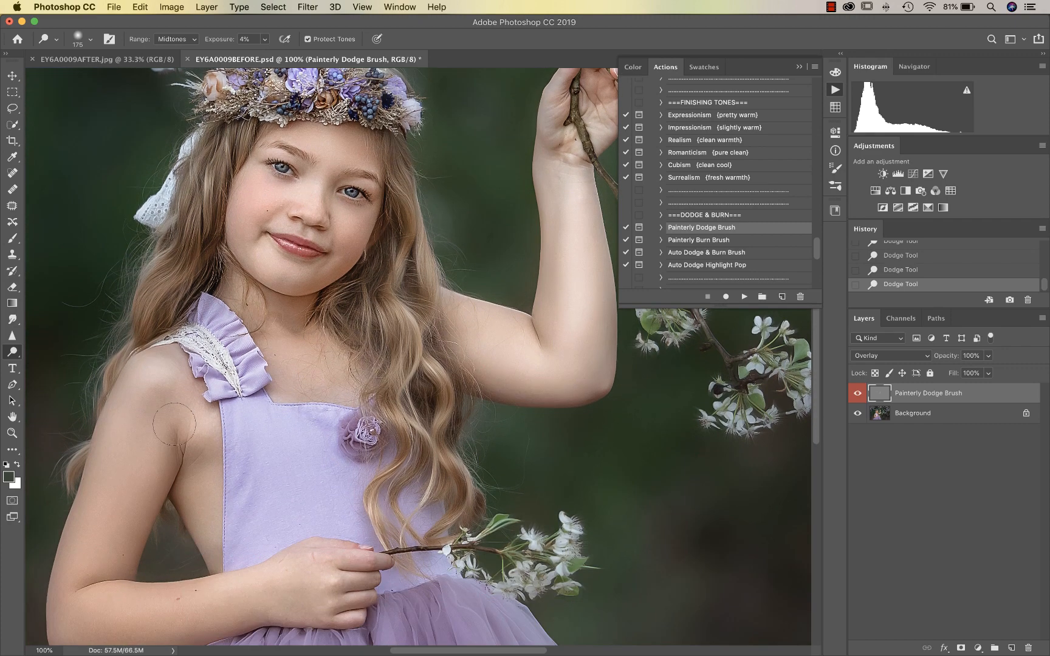
left_click_drag(156, 382, 164, 379)
scroll(105, 500, "down", 2)
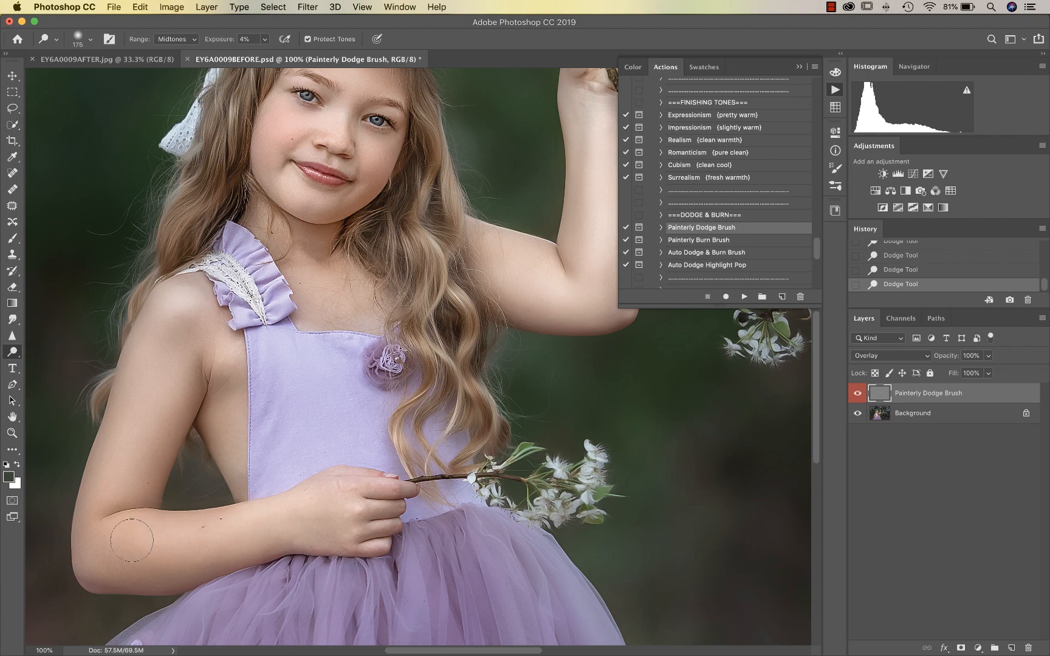
key("bracketleft")
key("bracketleft")
key("bracketleft")
key("bracketleft")
key("bracketleft")
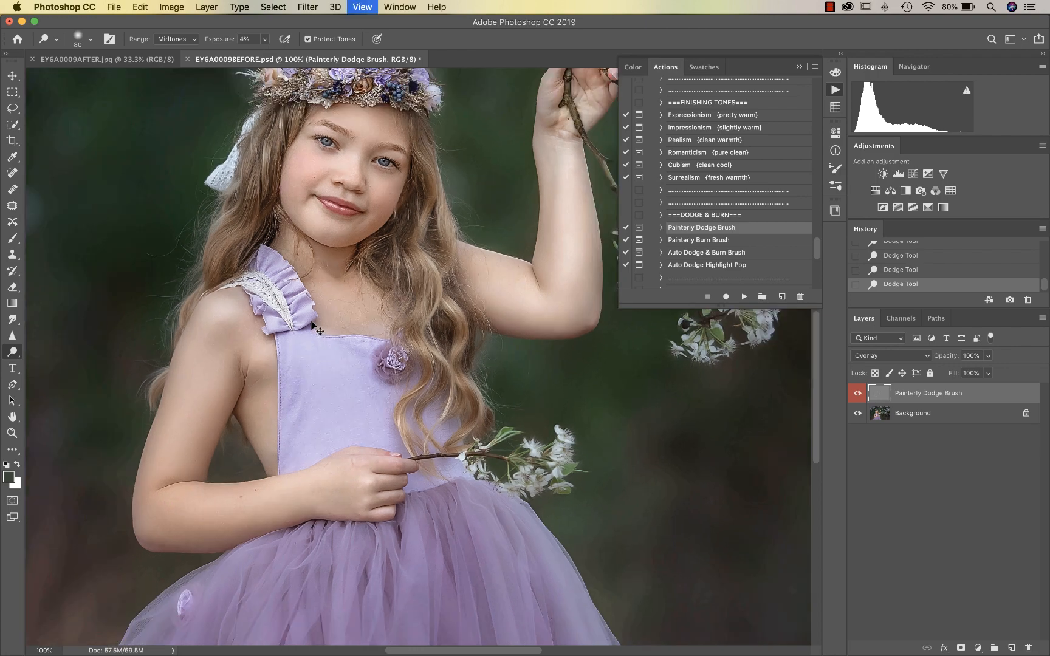
- Dodge the highlights along the folds of the tulle skirt with a 100 px brush
key("super+minus")
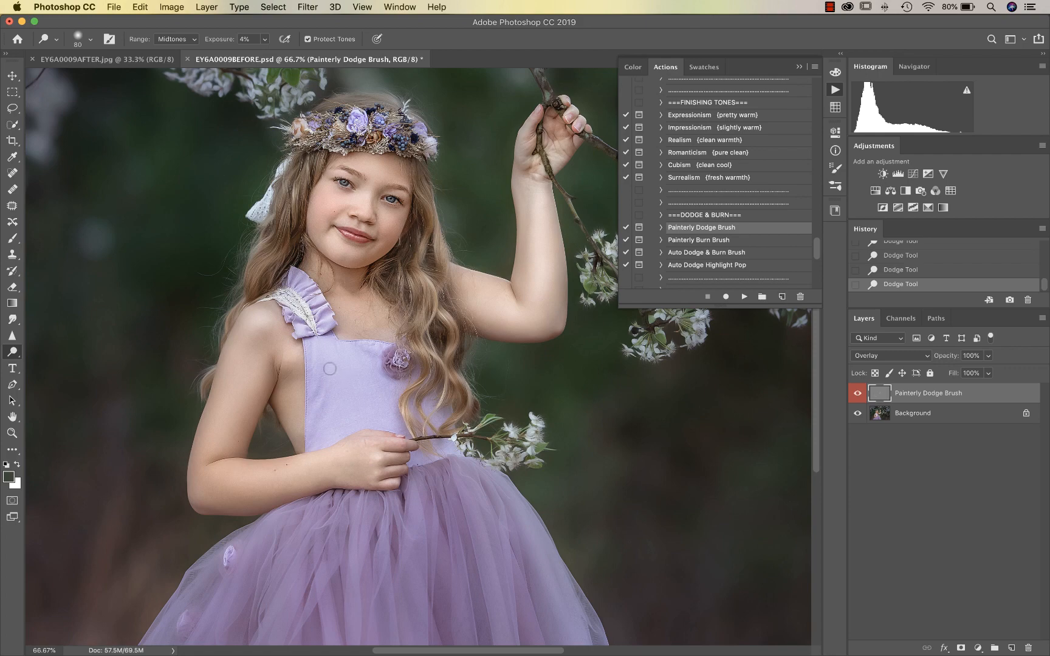
scroll(384, 498, "down", 5)
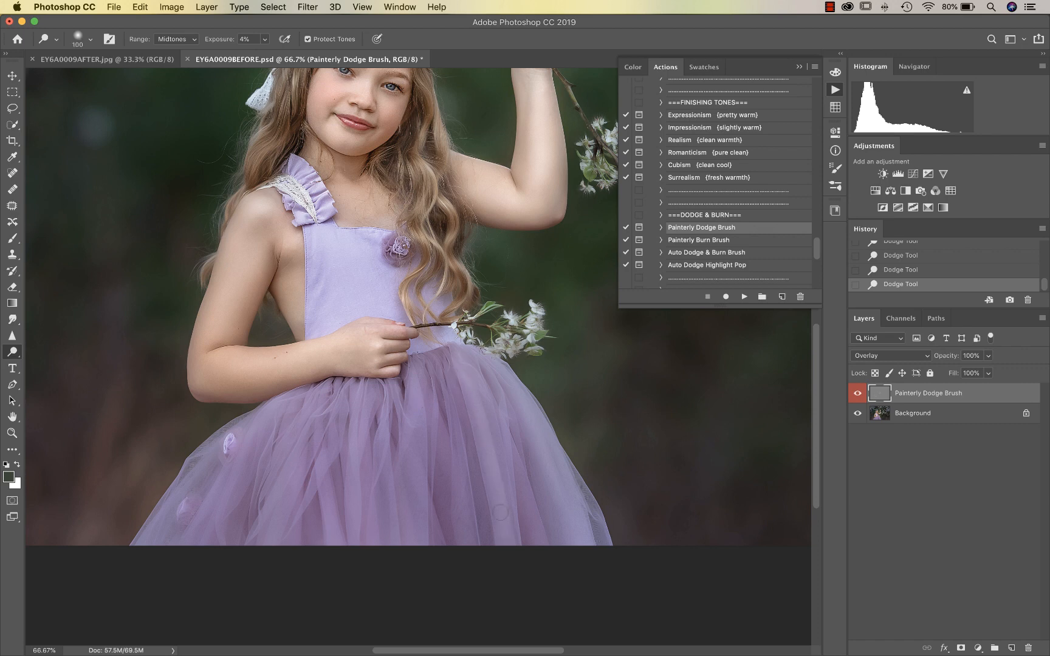
left_click_drag(500, 512, 512, 551)
left_click_drag(356, 488, 334, 549)
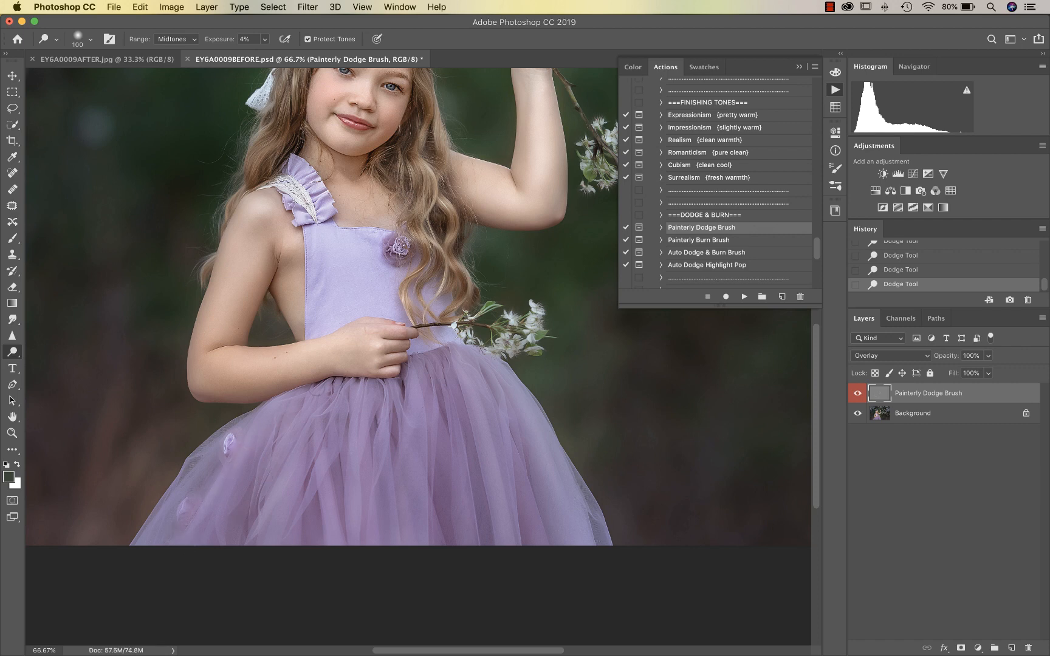
- Compare the image with and without the Painterly Dodge Brush layer
scroll(537, 384, "up", 5)
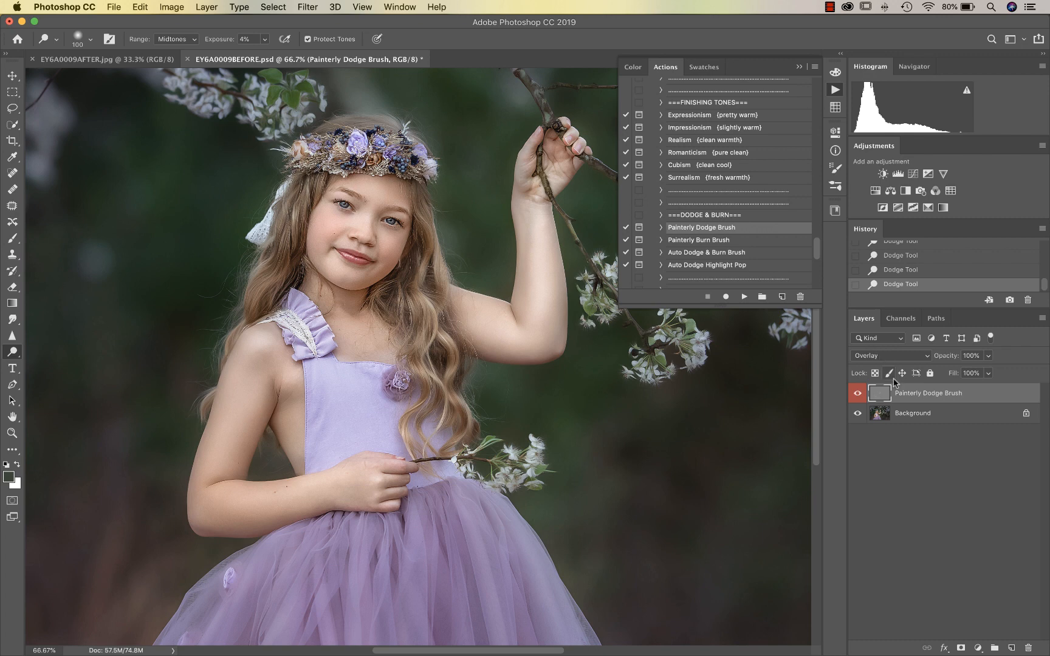
left_click(858, 393)
left_click(858, 393)
left_click(858, 394)
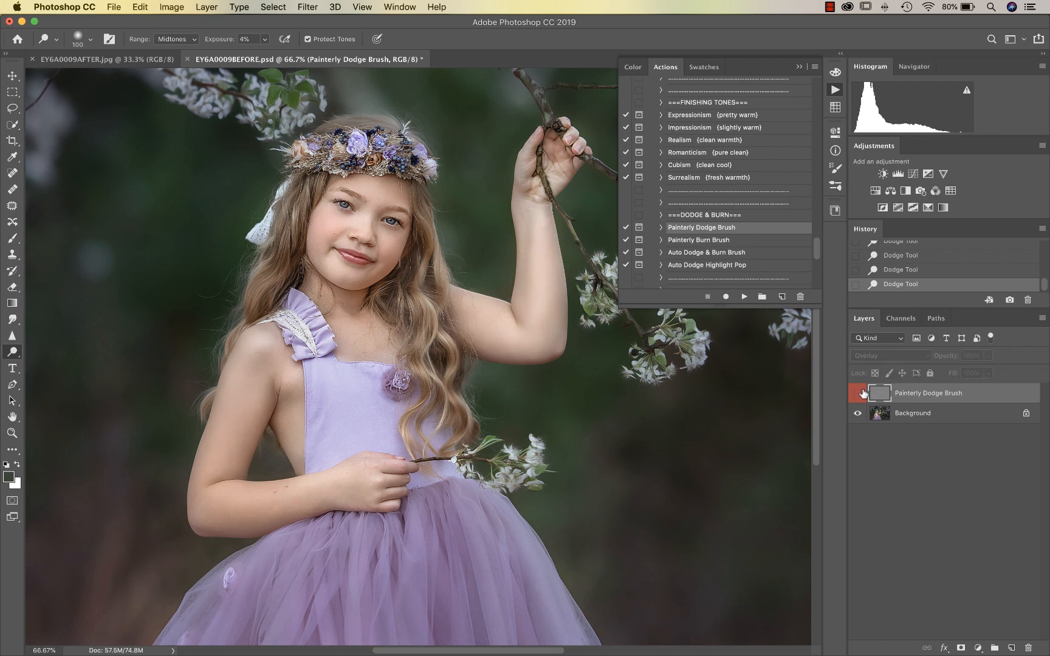
left_click(857, 393)
left_click(858, 393)
left_click(858, 394)
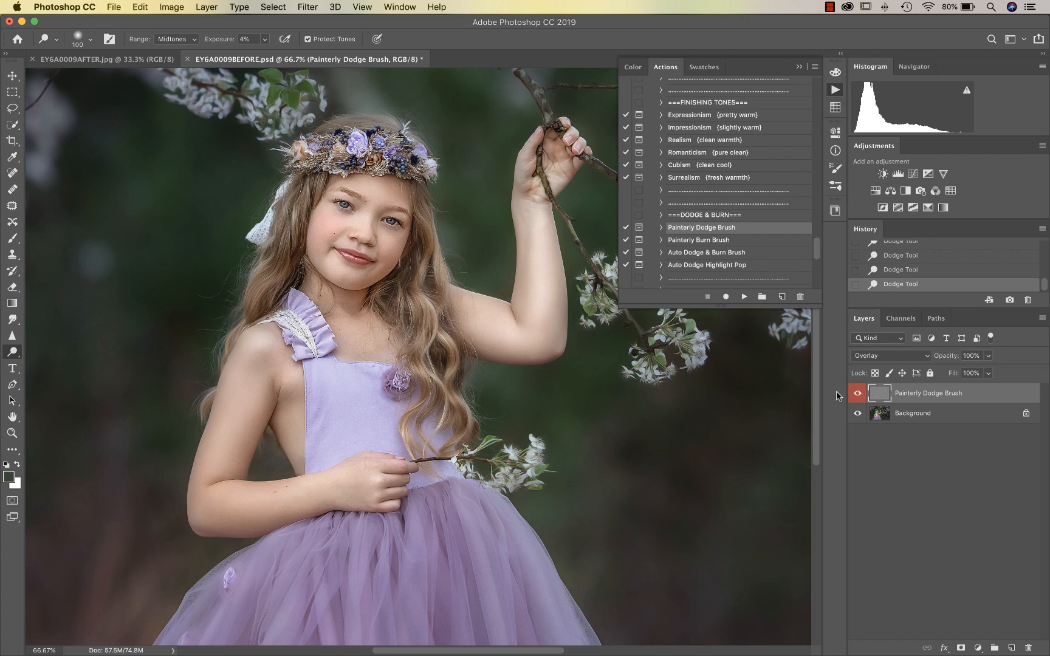
- Flatten the image, run the Painterly Burn Brush action and accept its prompts
key("super+shift+e")
left_click(728, 242)
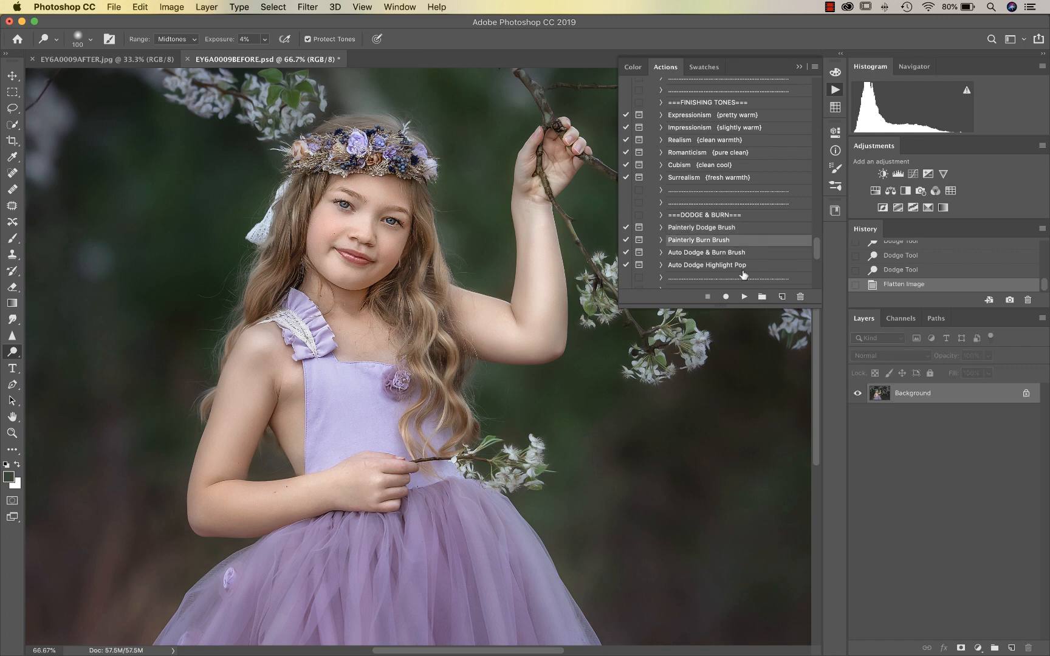
left_click(744, 296)
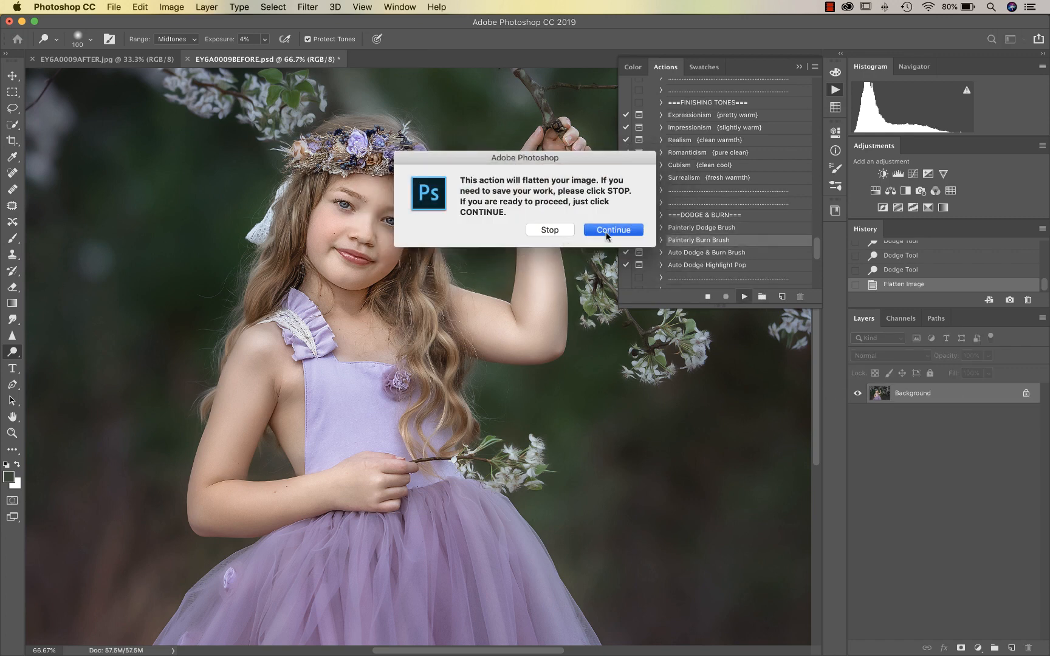
left_click(607, 235)
left_click(613, 229)
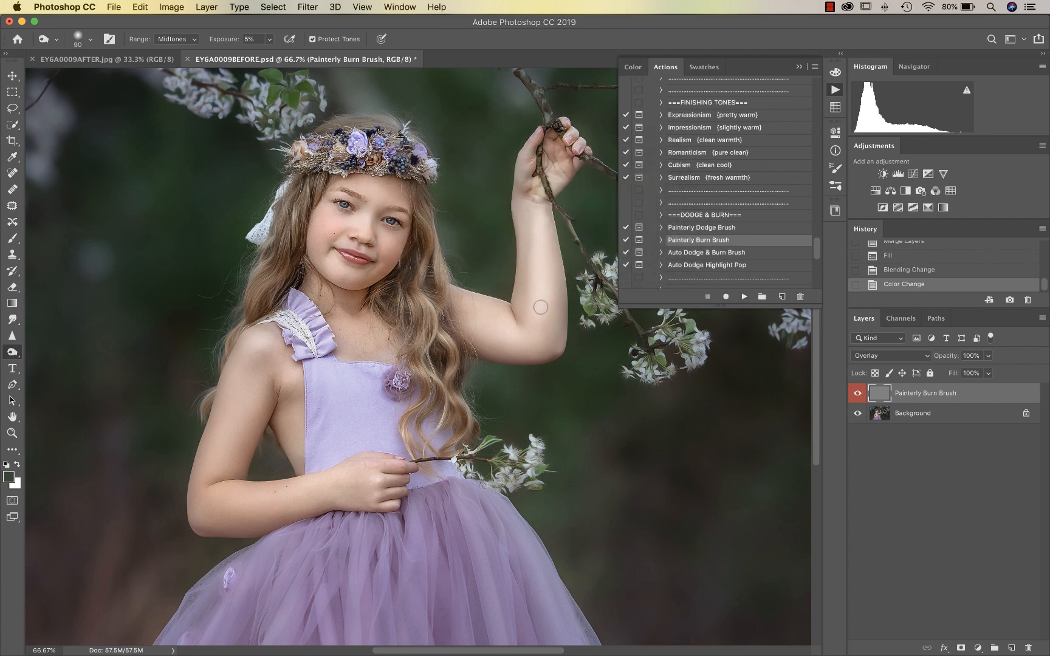
- Burn the shadows along the girl's raised forearm, upper arm and elbow crease with an 80 px brush and a smaller one
key("bracketright")
key("bracketright")
left_click_drag(529, 208, 528, 295)
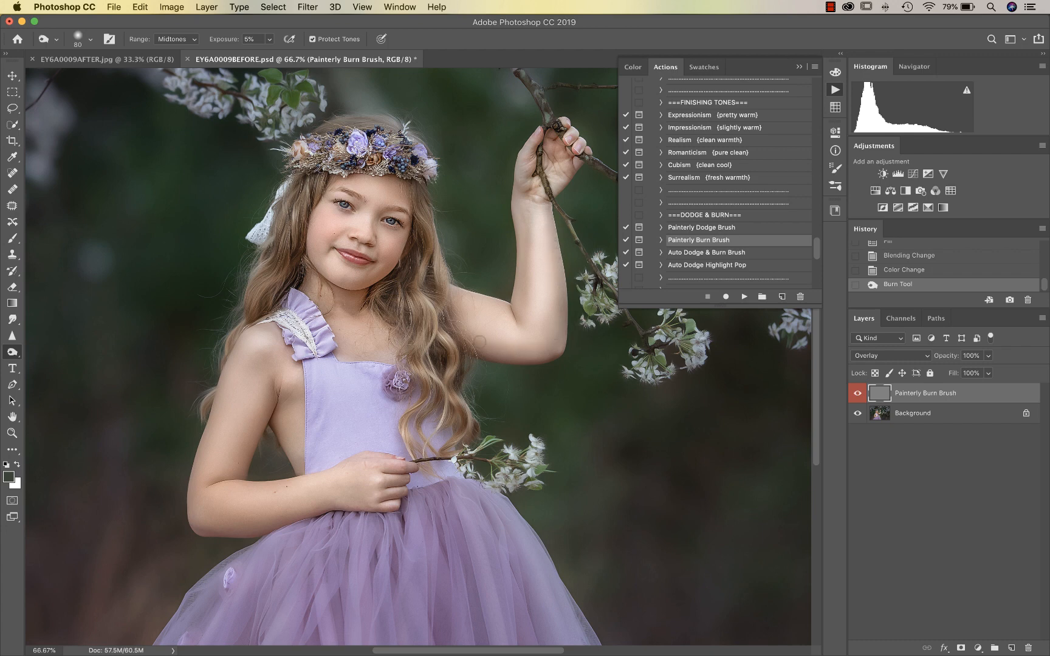
left_click_drag(480, 341, 497, 343)
key("bracketleft")
key("bracketleft")
key("bracketleft")
left_click_drag(515, 317, 513, 313)
- Burn the upper edge of the raised arm where it meets the hair with a larger brush
key("bracketright")
key("bracketright")
key("bracketright")
key("bracketright")
left_click_drag(466, 299, 483, 301)
- Burn the shadows on the hand holding the blossom sprig with a reduced brush
key("super+1")
key("bracketleft")
key("bracketleft")
key("bracketleft")
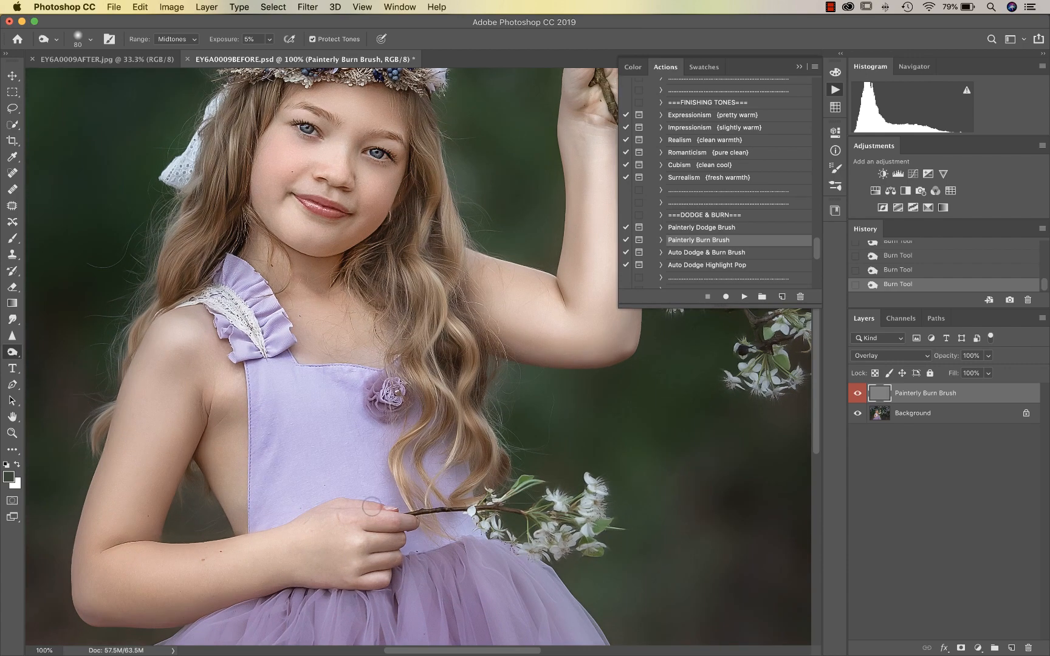
key("bracketleft")
key("bracketleft")
mouse_move(353, 508)
left_mouse_down()
mouse_move(337, 507)
mouse_move(380, 521)
left_mouse_up()
- Burn the shadows around the girl's lowered arm and shoulder, varying the brush size between 40 and 100 px
key("bracketright")
key("bracketright")
key("bracketright")
key("bracketright")
key("bracketright")
key("bracketright")
key("bracketright")
key("bracketleft")
key("bracketleft")
key("bracketleft")
key("bracketleft")
key("bracketleft")
key("bracketleft")
key("bracketleft")
key("bracketright")
key("bracketright")
key("bracketright")
key("bracketright")
key("bracketright")
key("bracketright")
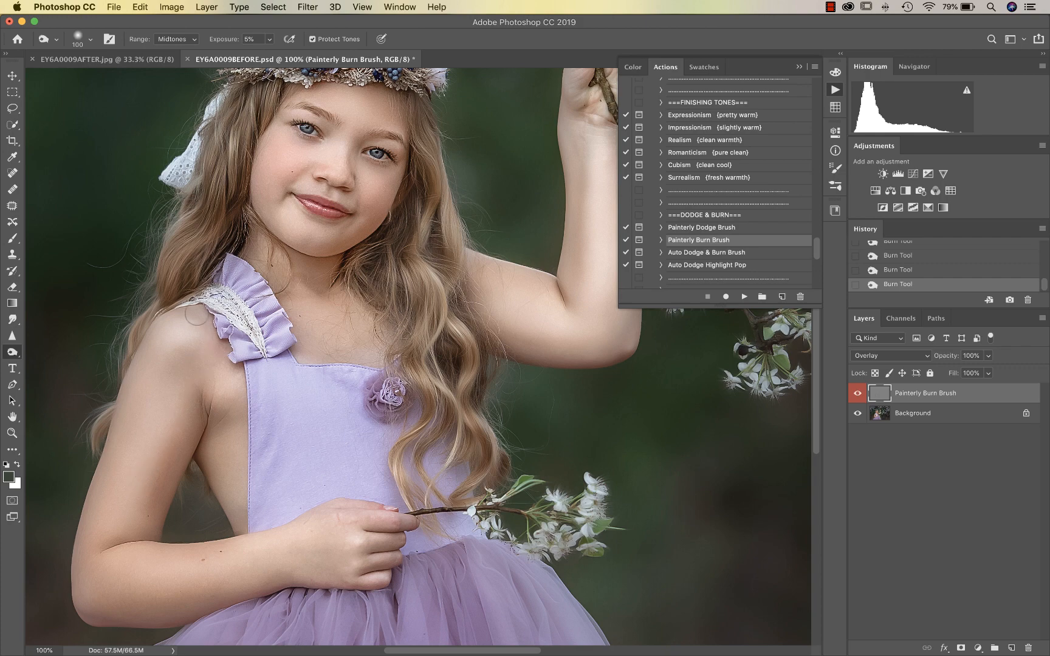
key("bracketleft")
key("bracketleft")
key("super+minus")
key("super+minus")
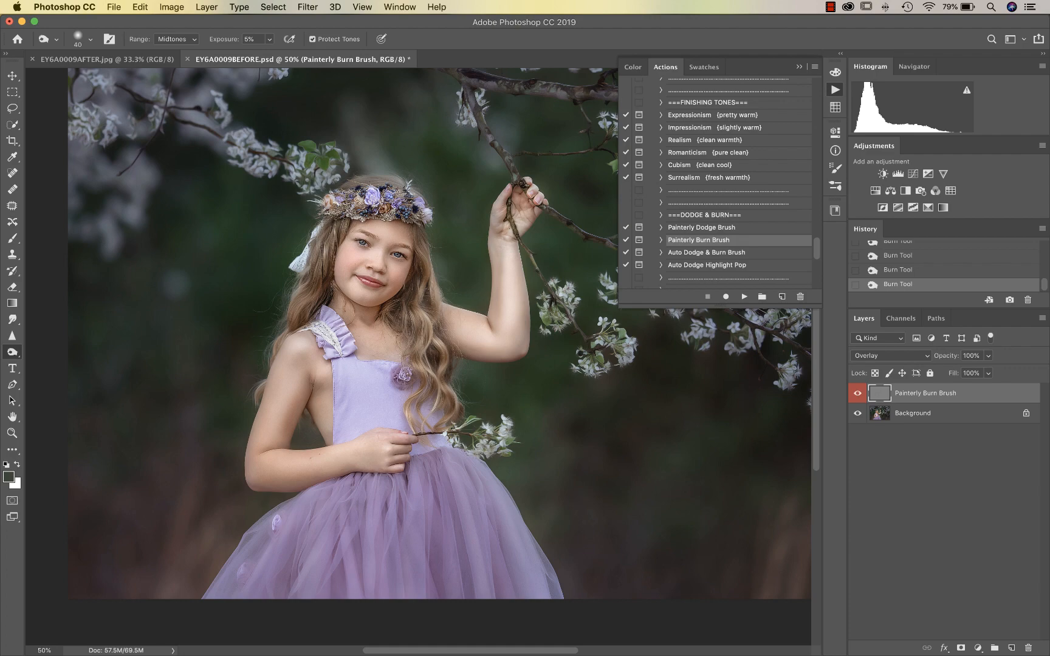
- Deepen the shadows on the raised upper arm beside the hair with a 90 px Burn brush
key("super+plus")
key("super+plus")
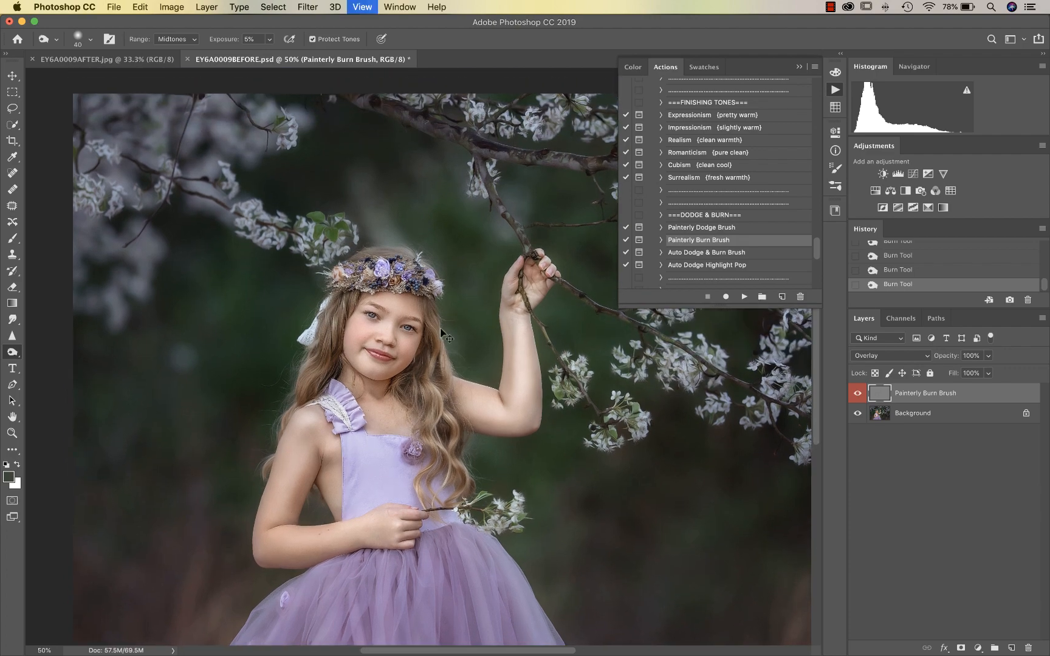
key("bracketright")
key("bracketright")
key("bracketright")
key("bracketright")
key("bracketright")
key("bracketright")
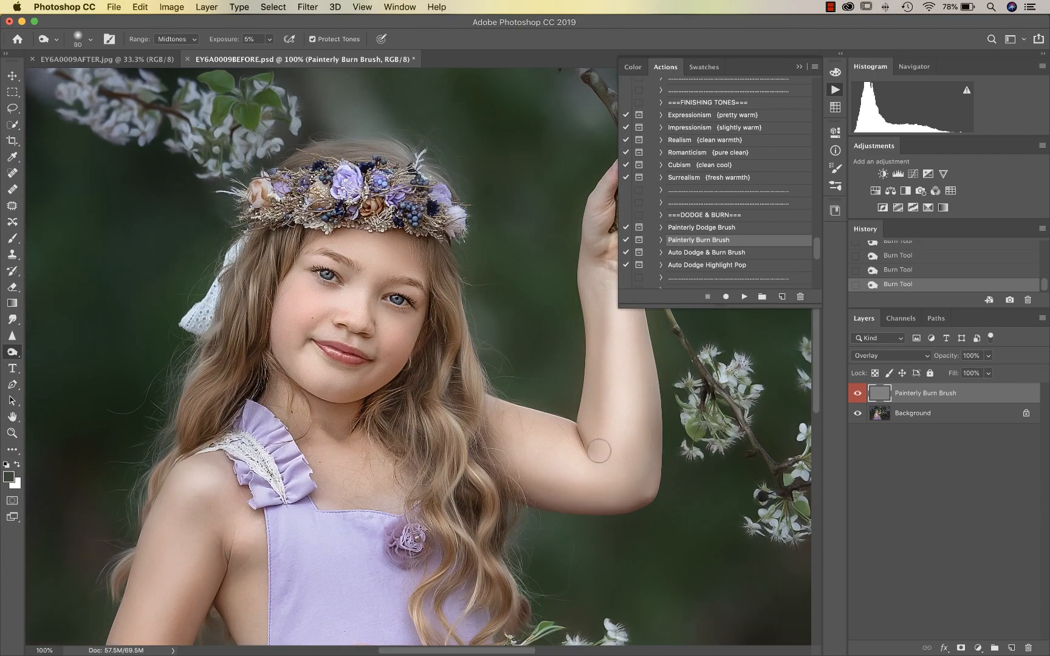
mouse_move(536, 429)
left_mouse_down()
mouse_move(497, 416)
mouse_move(564, 434)
mouse_move(508, 416)
left_mouse_up()
- Burn the shadow details around the girl's face and hair with small brushes of about 30 to 45 px
scroll(508, 416, "up", 3)
key("bracketleft")
key("bracketleft")
key("bracketleft")
key("bracketleft")
key("bracketleft")
key("bracketleft")
key("bracketleft")
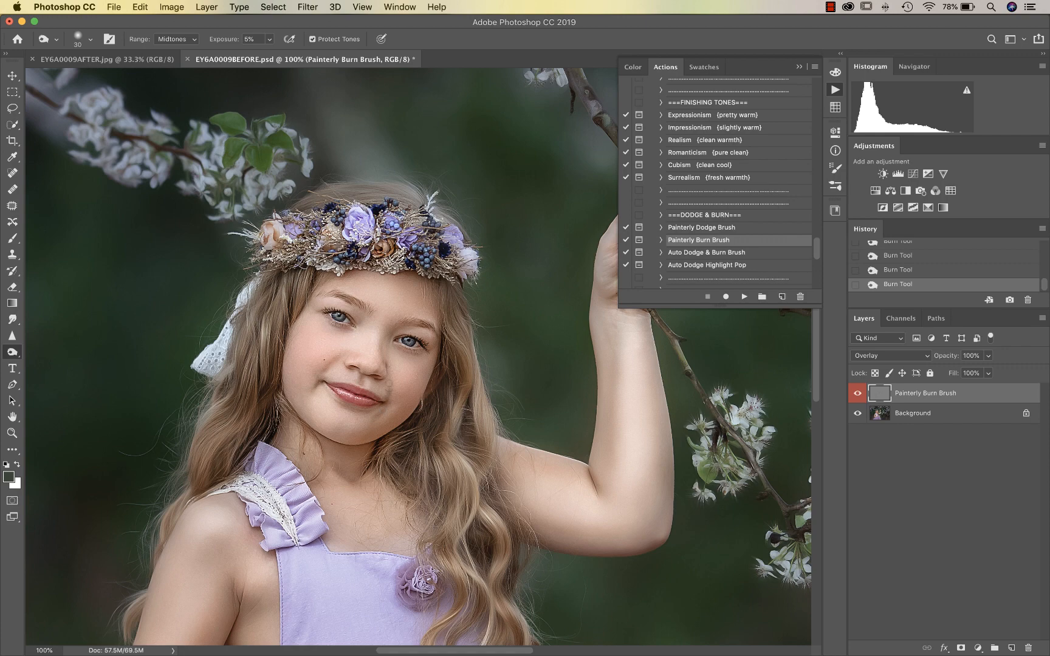
key("bracketright")
key("bracketleft")
key("bracketleft")
key("bracketleft")
key("bracketright")
key("bracketright")
key("super+0")
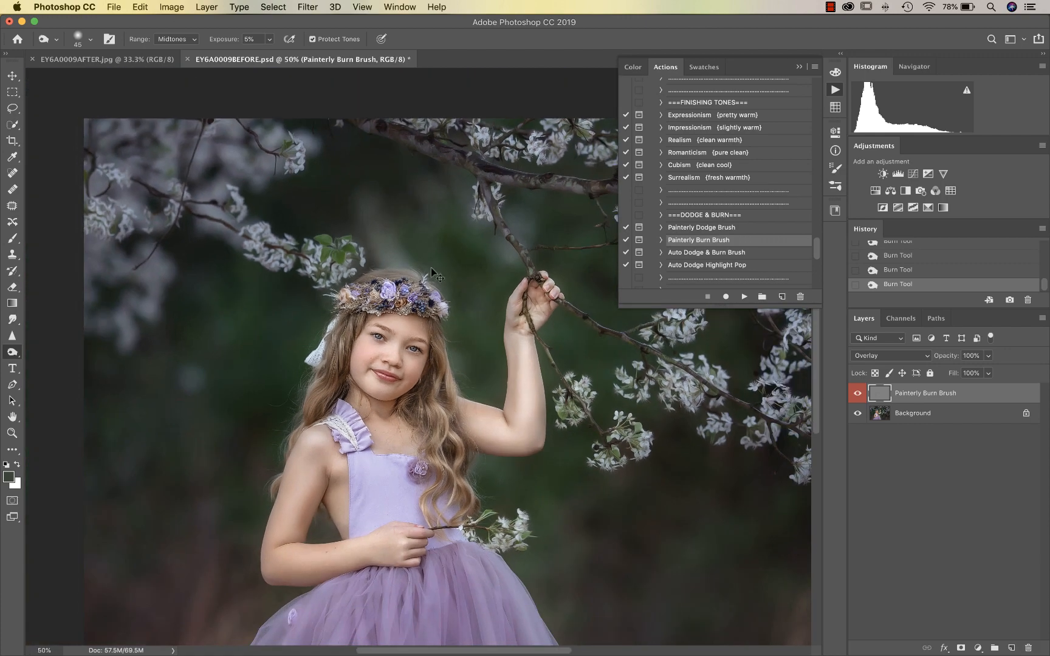
key("super+minus")
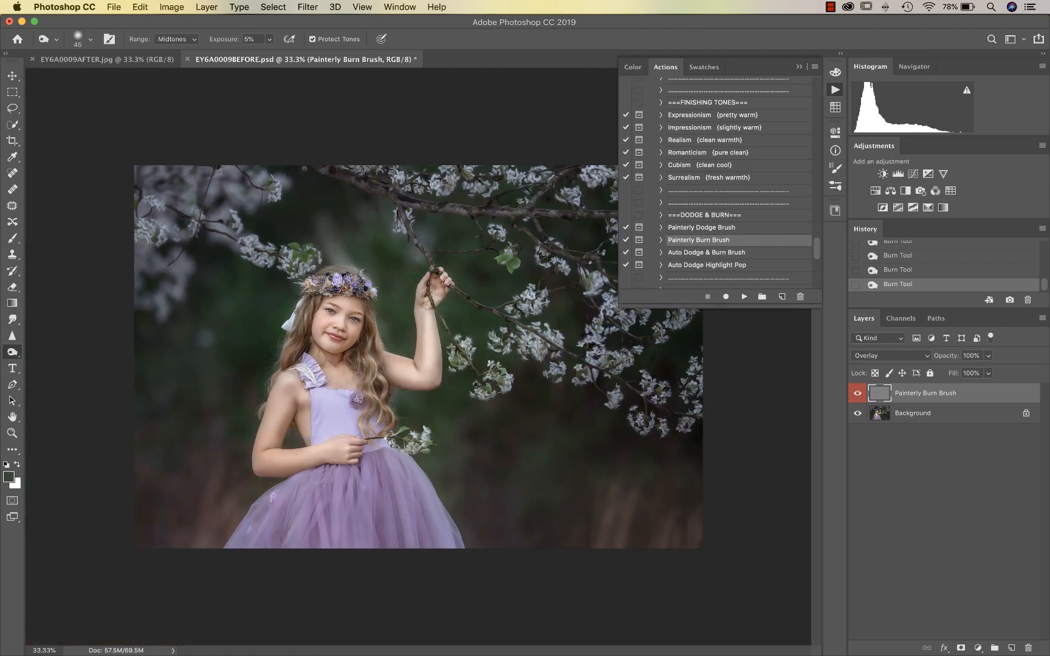
- Compare the portrait with and without the Painterly Burn Brush layer, both at full view and close up on the face and arms
left_click(858, 393)
left_click(858, 393)
key("super+plus")
key("super+plus")
key("super+plus")
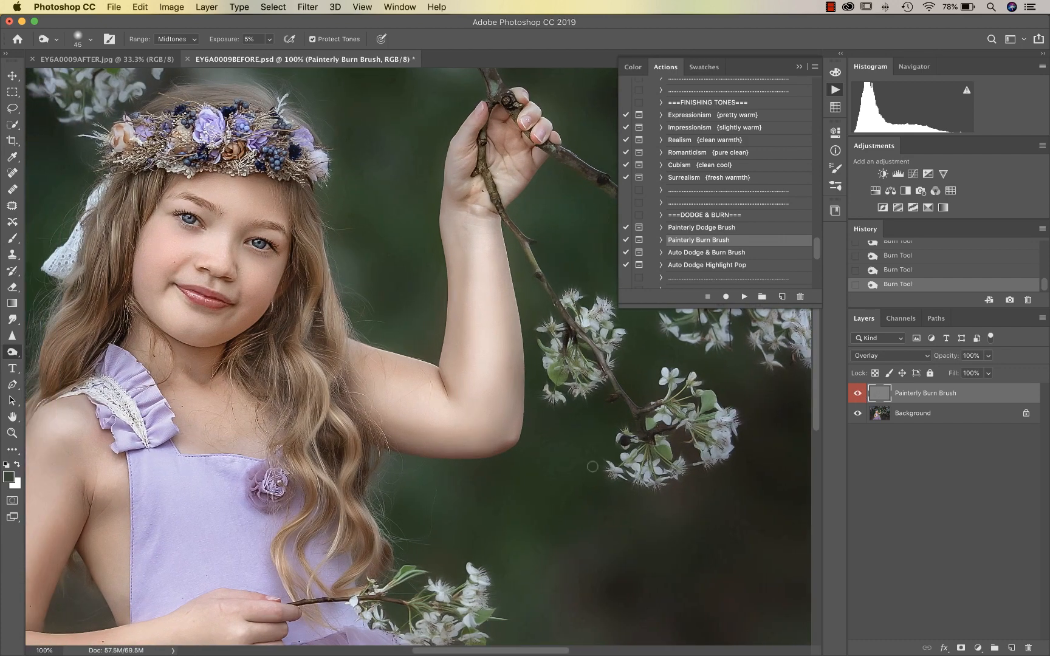
scroll(593, 467, "left", 5)
left_click(857, 395)
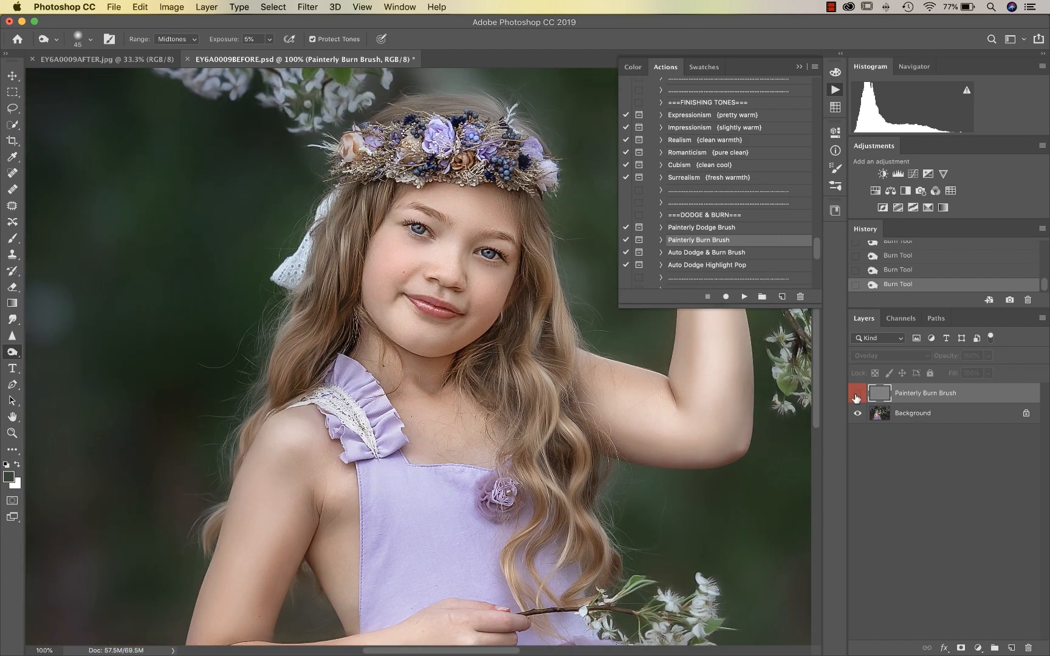
left_click(856, 396)
left_click(857, 395)
left_click(857, 396)
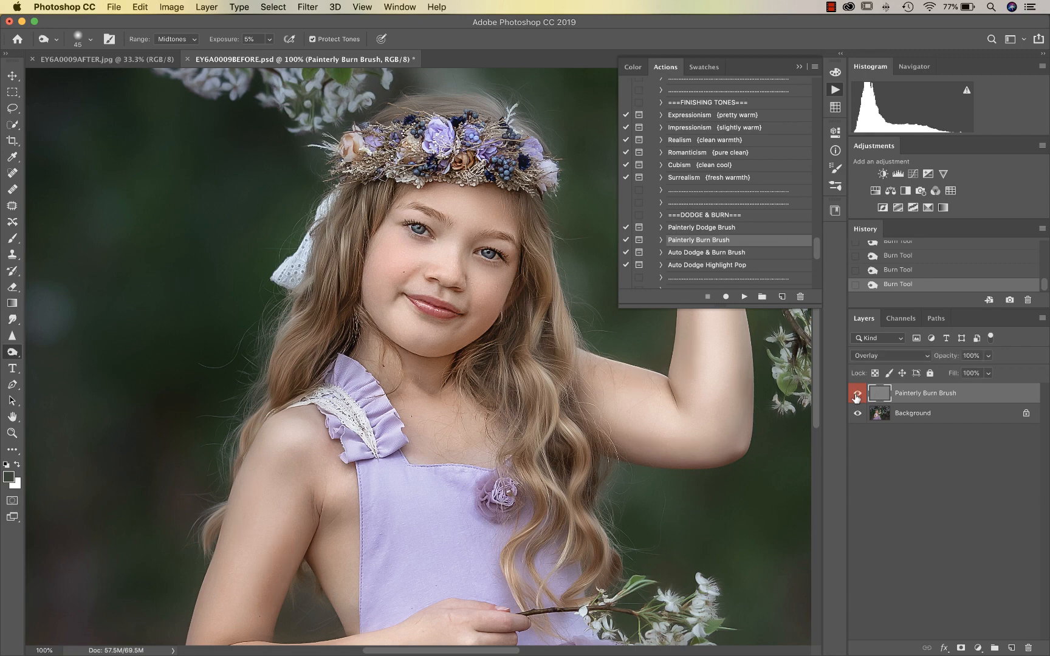
left_click(857, 396)
left_click(857, 396)
key("super+minus")
key("super+minus")
key("super+minus")
key("super+minus")
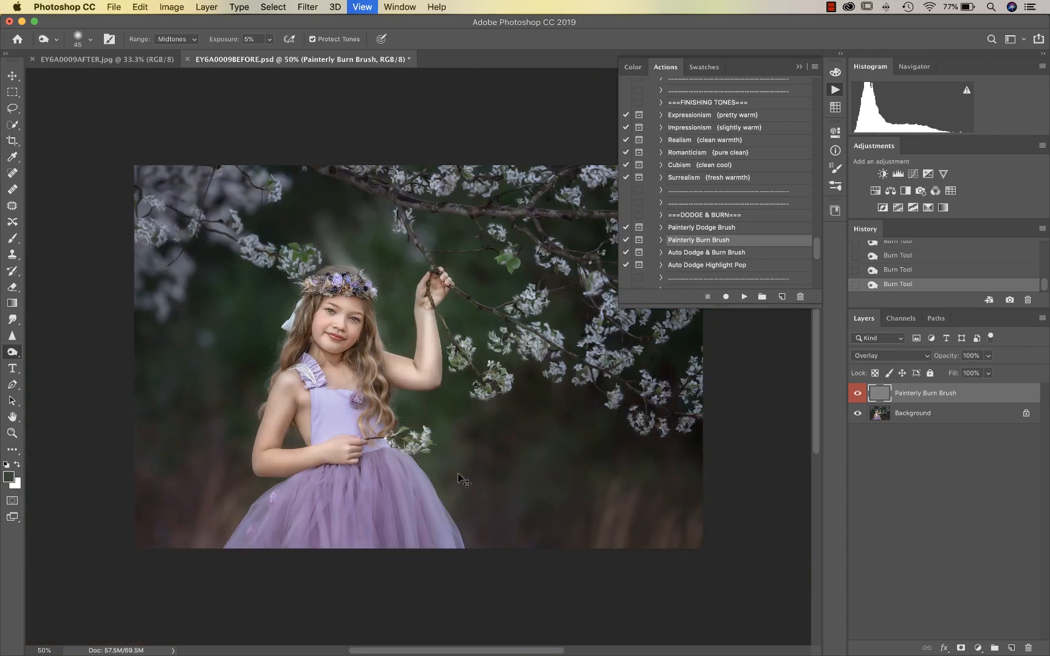
- Check the overall effect of the burning on the whole portrait by repeatedly hiding and showing the Painterly Burn Brush layer
key("super+plus")
key("super+plus")
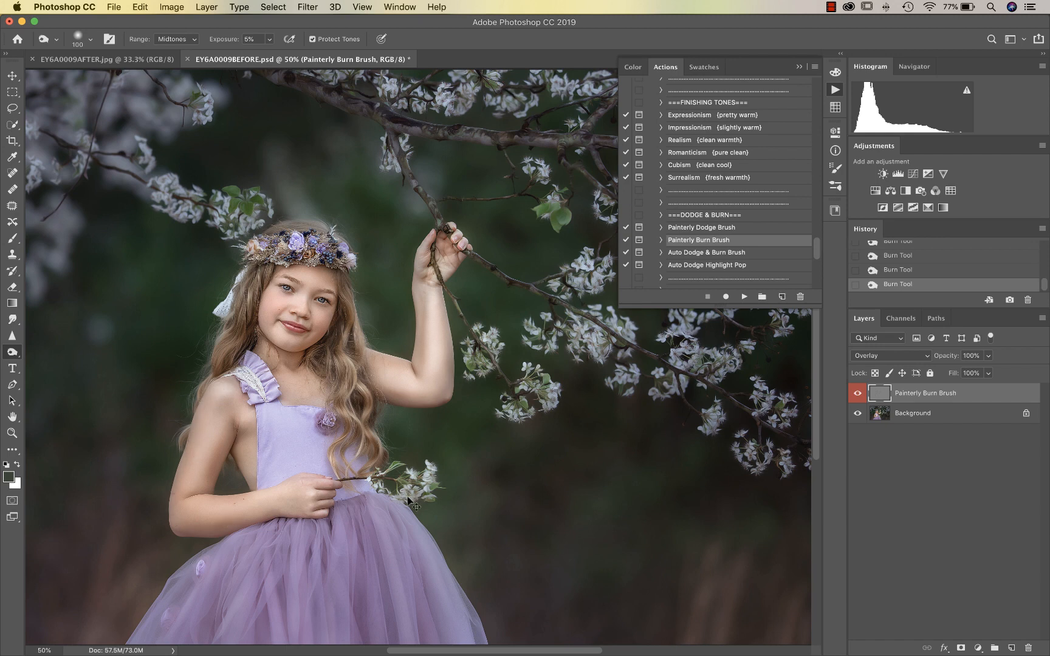
key("super+minus")
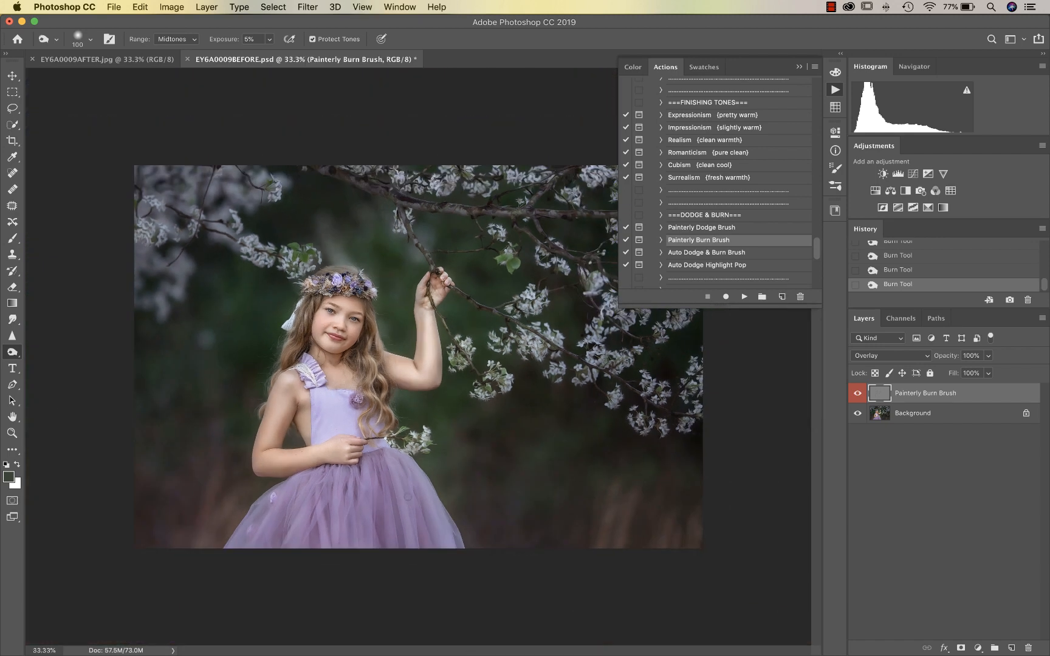
left_click(858, 394)
left_click(858, 393)
left_click(858, 394)
left_click(857, 394)
left_click(858, 394)
left_click(858, 394)
left_click(857, 394)
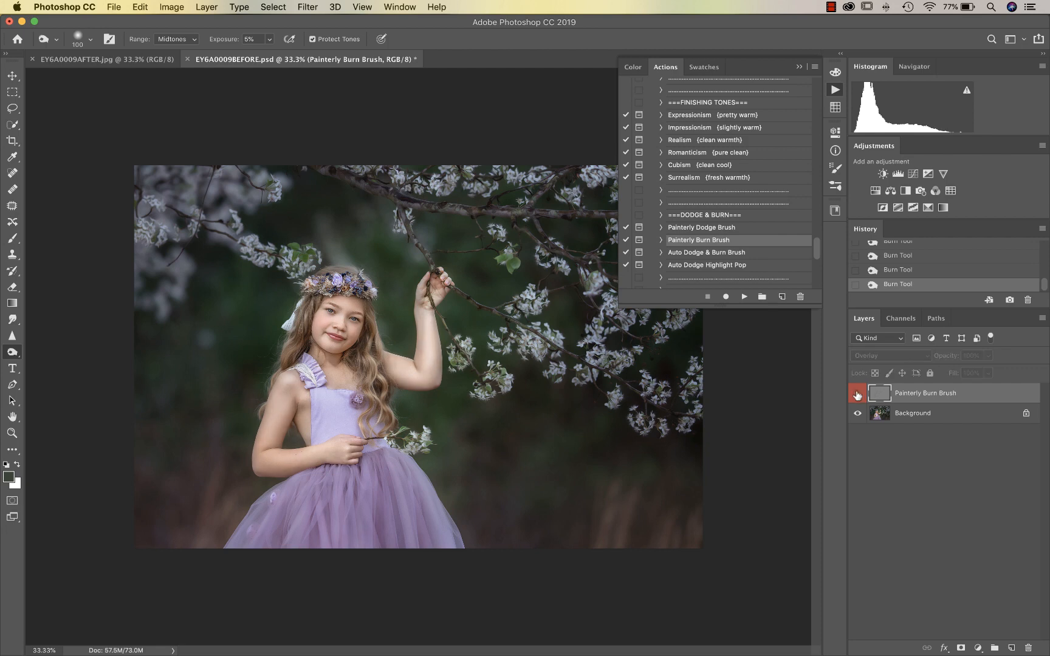
left_click(857, 394)
left_click(858, 394)
left_click(857, 394)
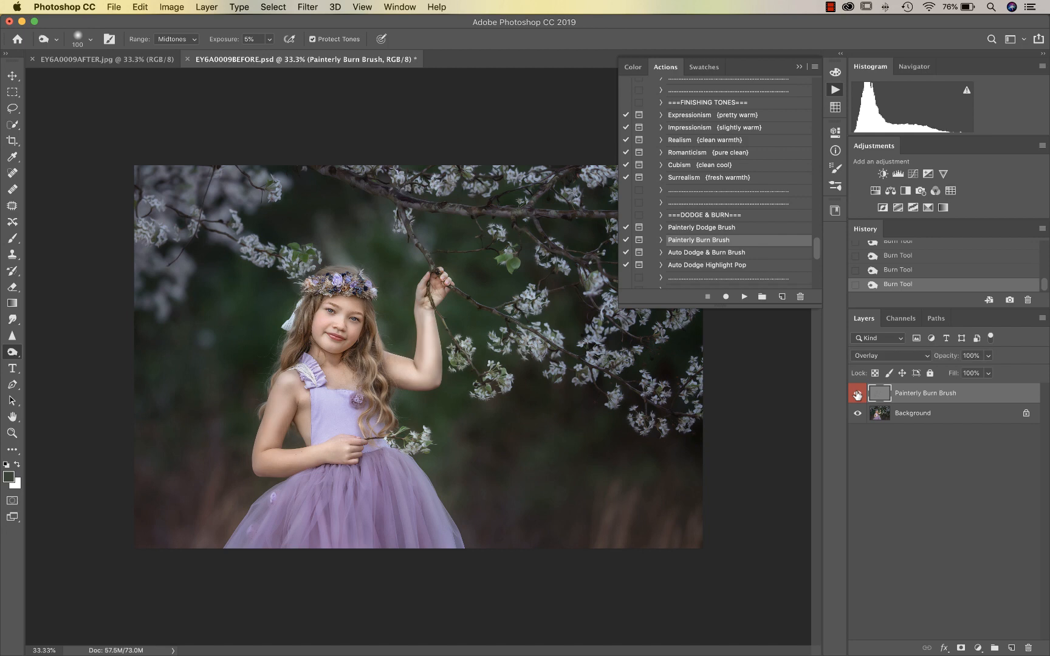
left_click(858, 394)
left_click(858, 394)
- Flatten the image and run the Auto Dodge Highlight Pop action from the Dodge & Burn set
scroll(712, 244, "down", 1)
scroll(713, 245, "down", 1)
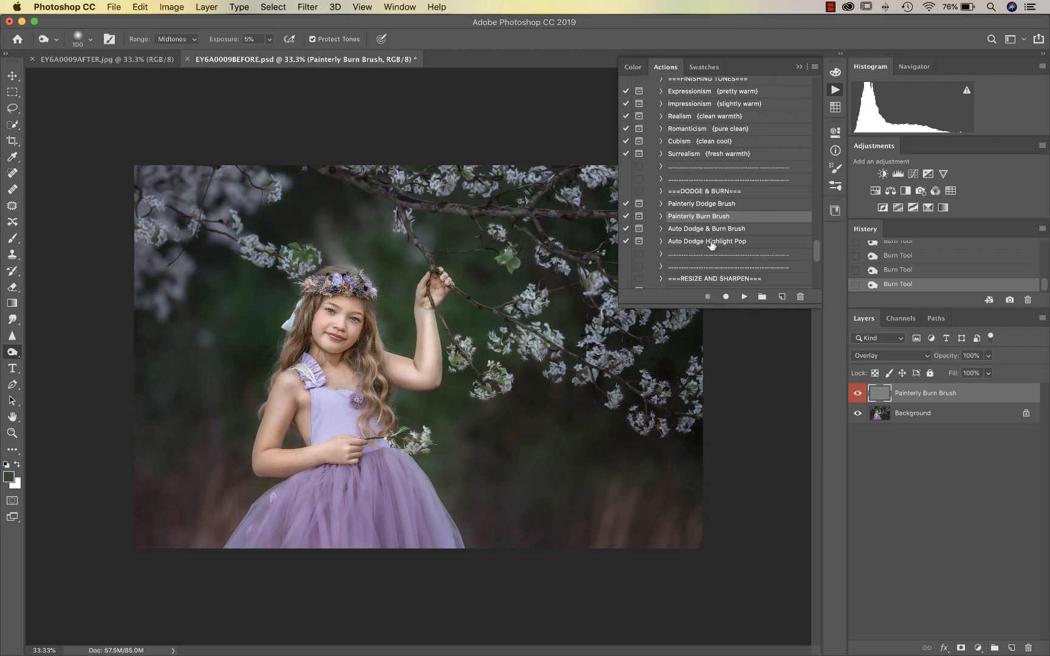
key("super+shift+e")
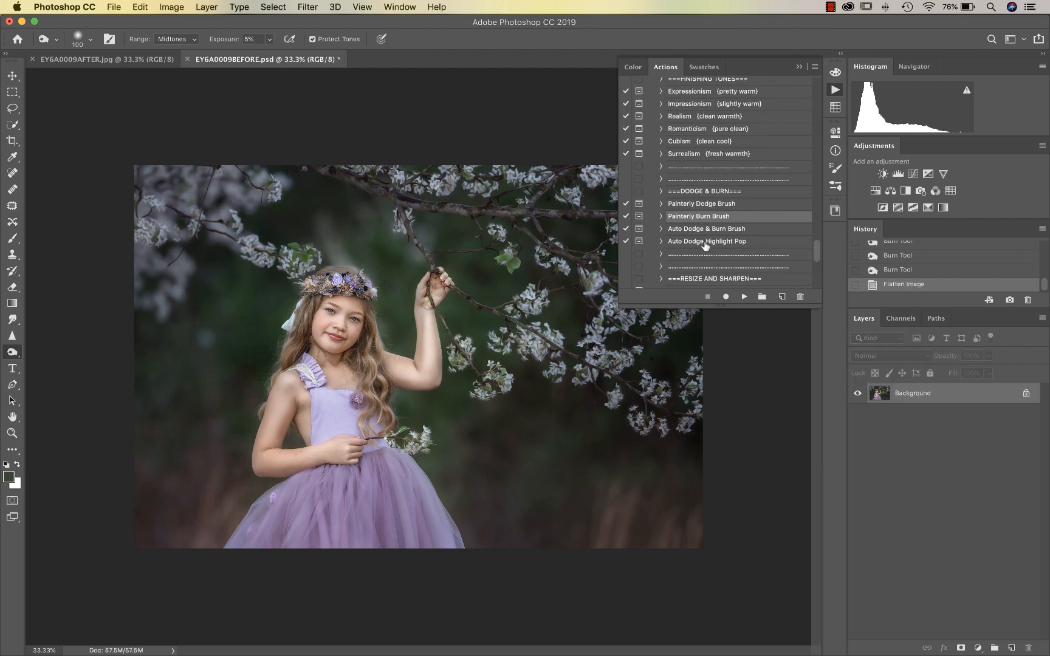
left_click(705, 243)
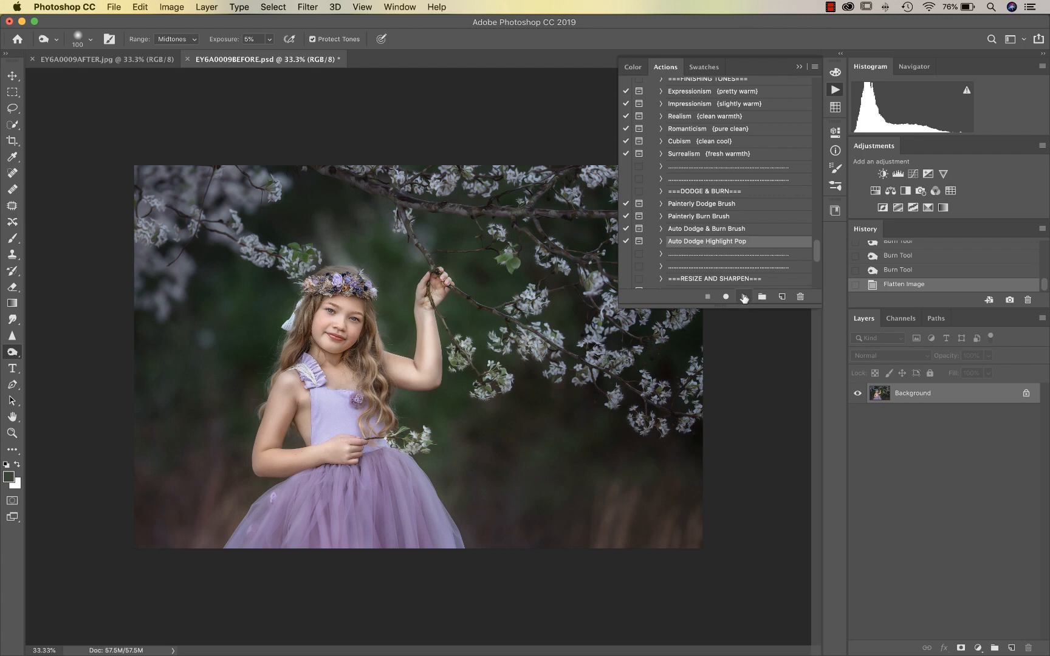
left_click(744, 297)
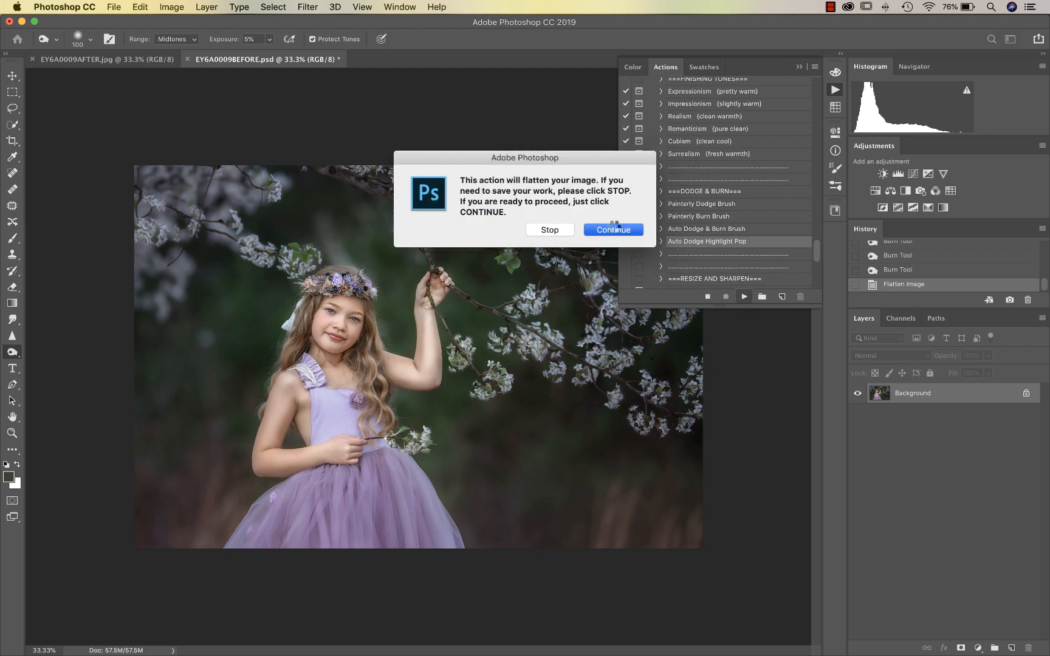
left_click(615, 229)
- Reduce the Auto Dodge Highlight Pop group's opacity to 5%, comparing the image with the group hidden and shown
left_click(987, 357)
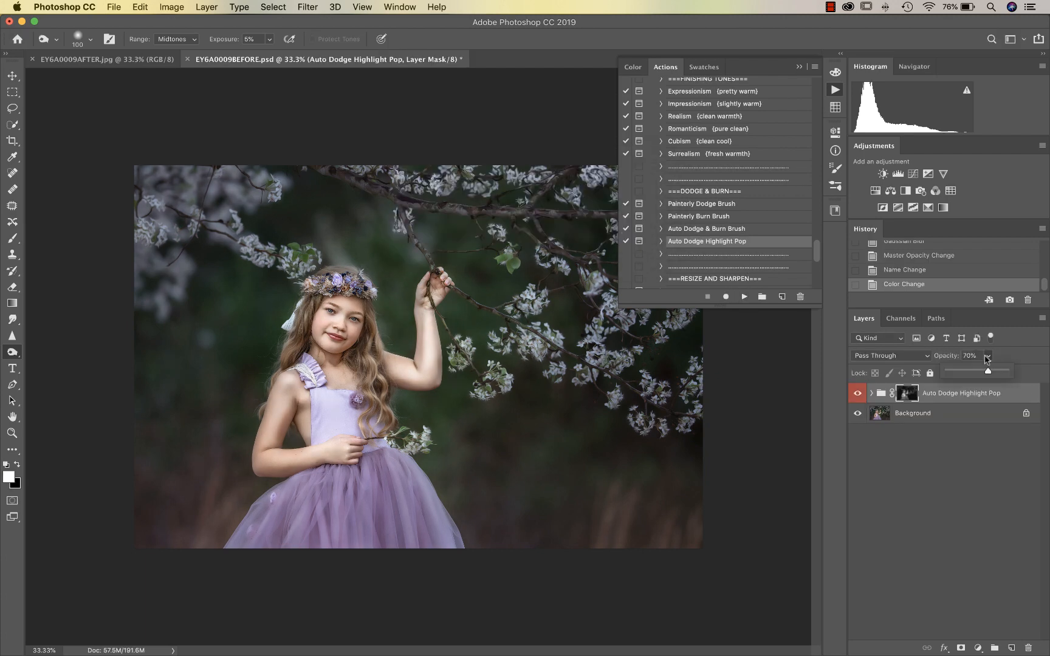
left_click_drag(987, 358, 959, 371)
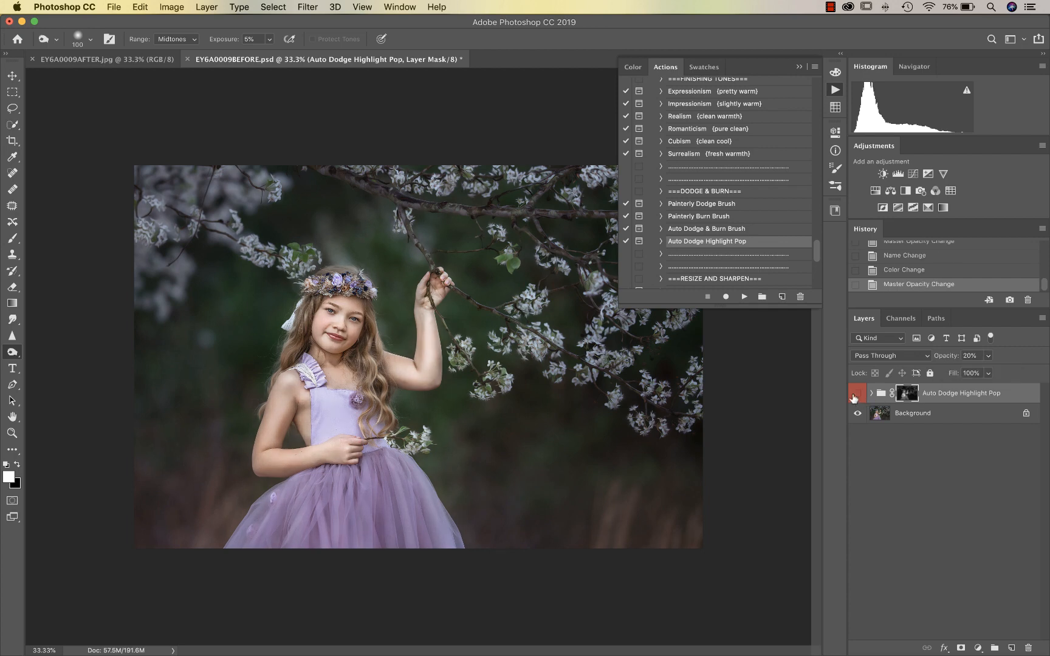
left_click(855, 396)
left_click(989, 356)
left_click_drag(980, 371, 971, 372)
left_click(859, 395)
key("super+plus")
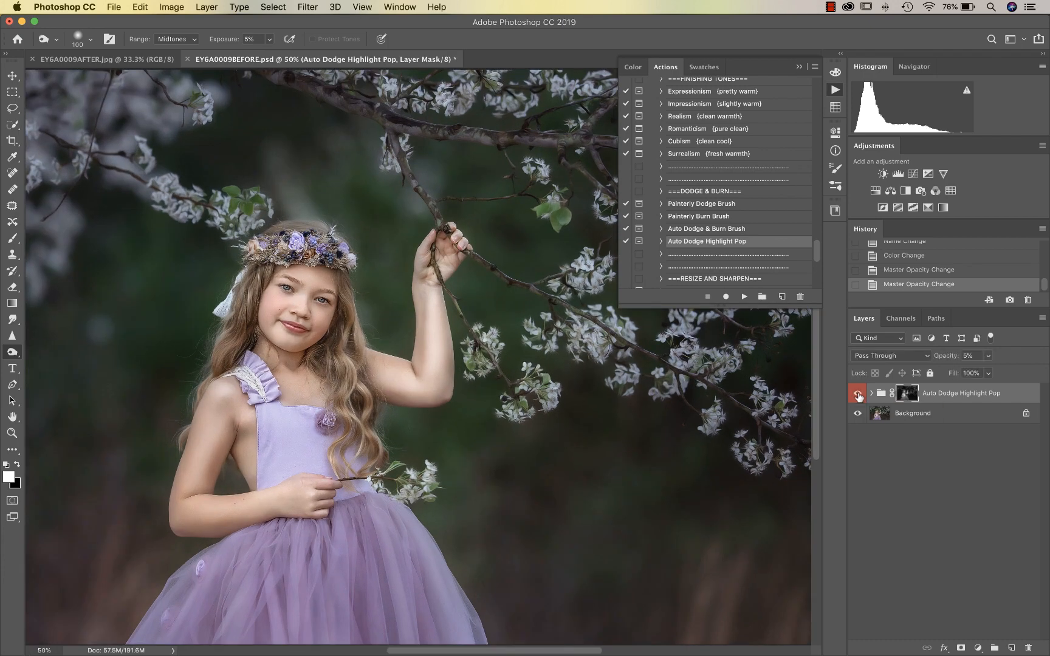
- Flatten the image and run the Discover the Details action from the Finishing Touches set
key("super+shift+e")
scroll(762, 200, "up", 5)
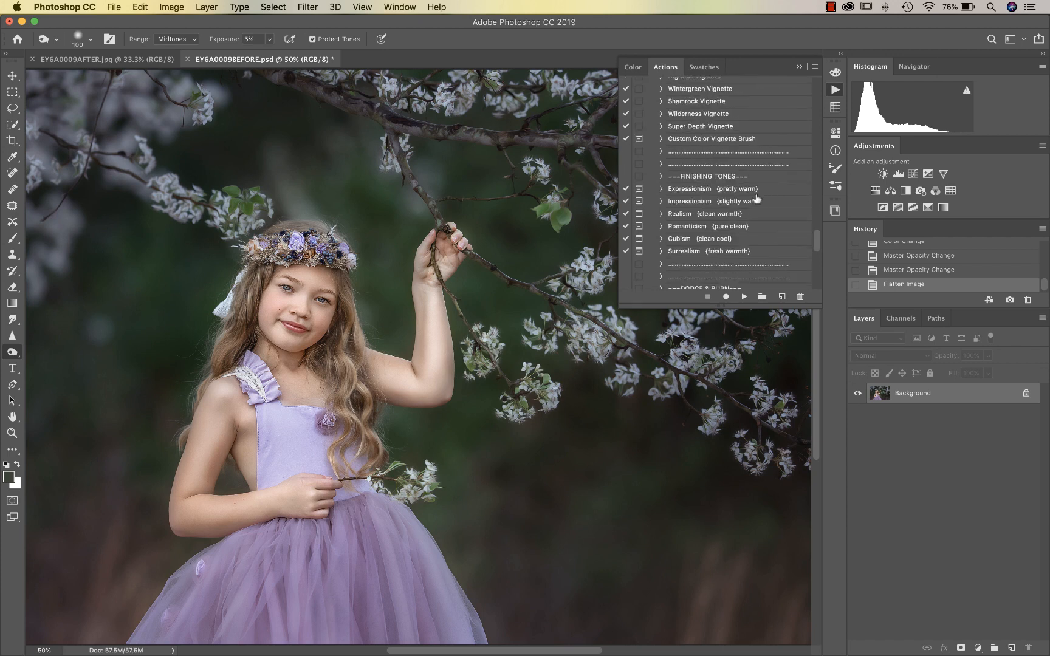
scroll(756, 201, "up", 5)
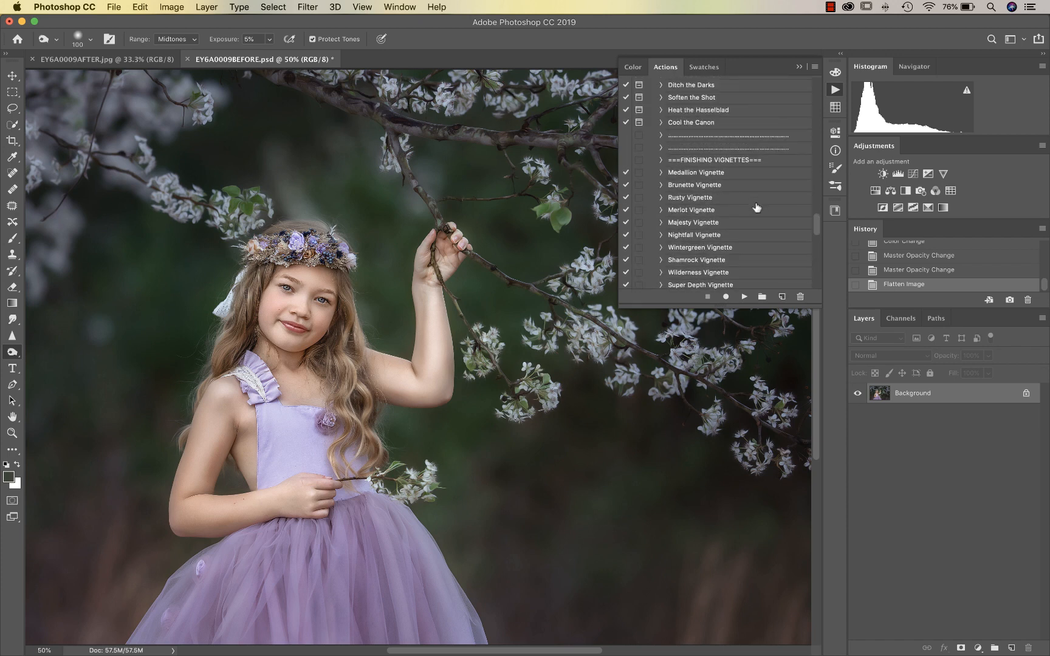
scroll(757, 208, "down", 5)
scroll(757, 208, "up", 10)
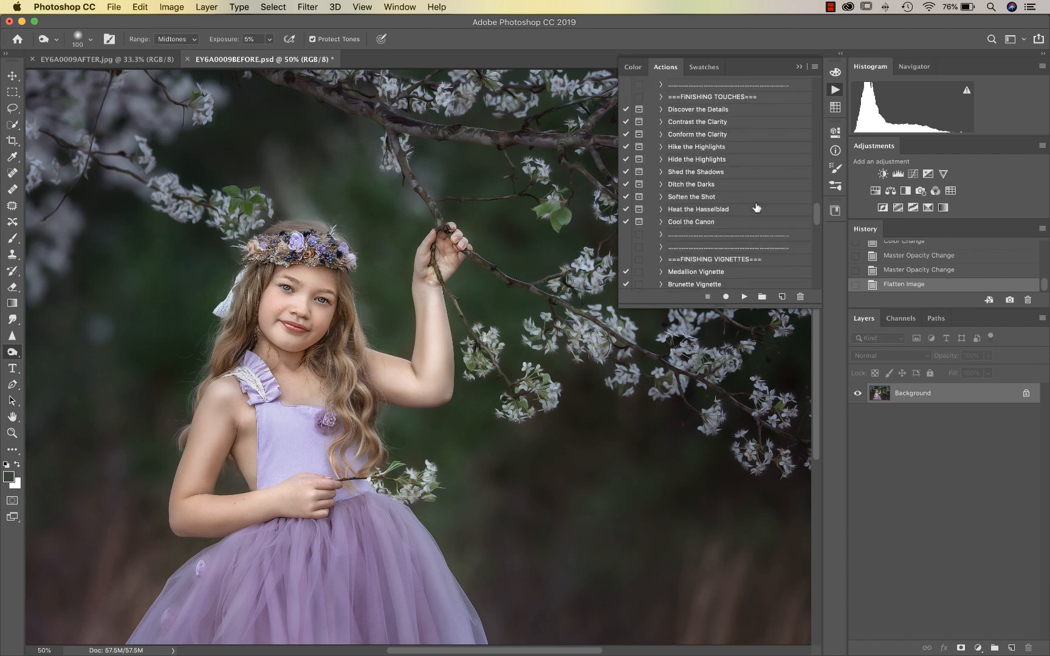
left_click(714, 174)
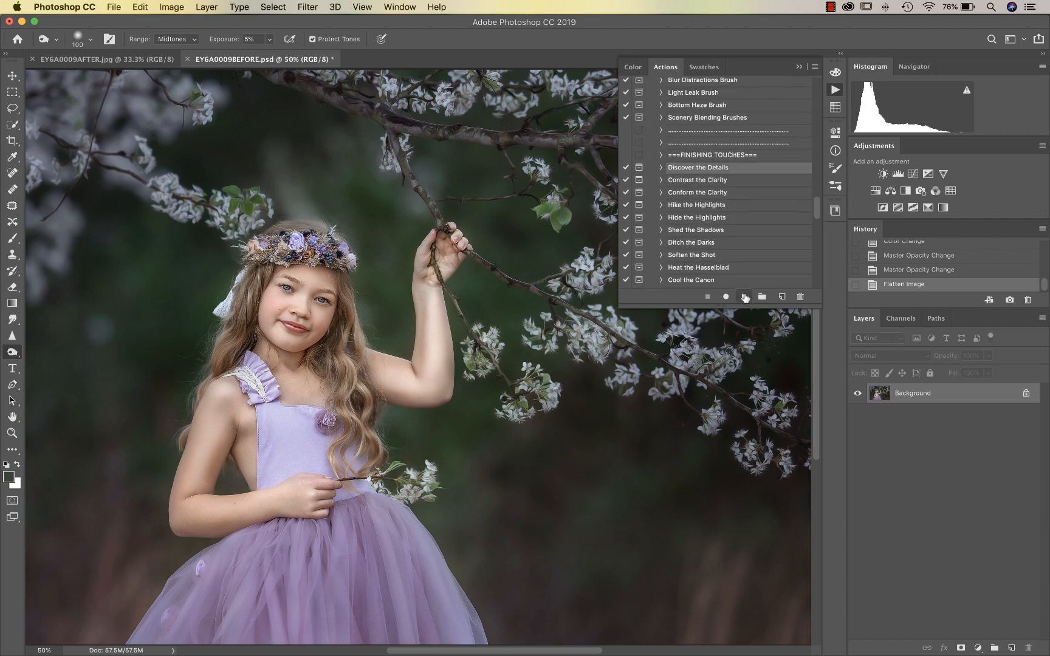
left_click(744, 296)
left_click(601, 233)
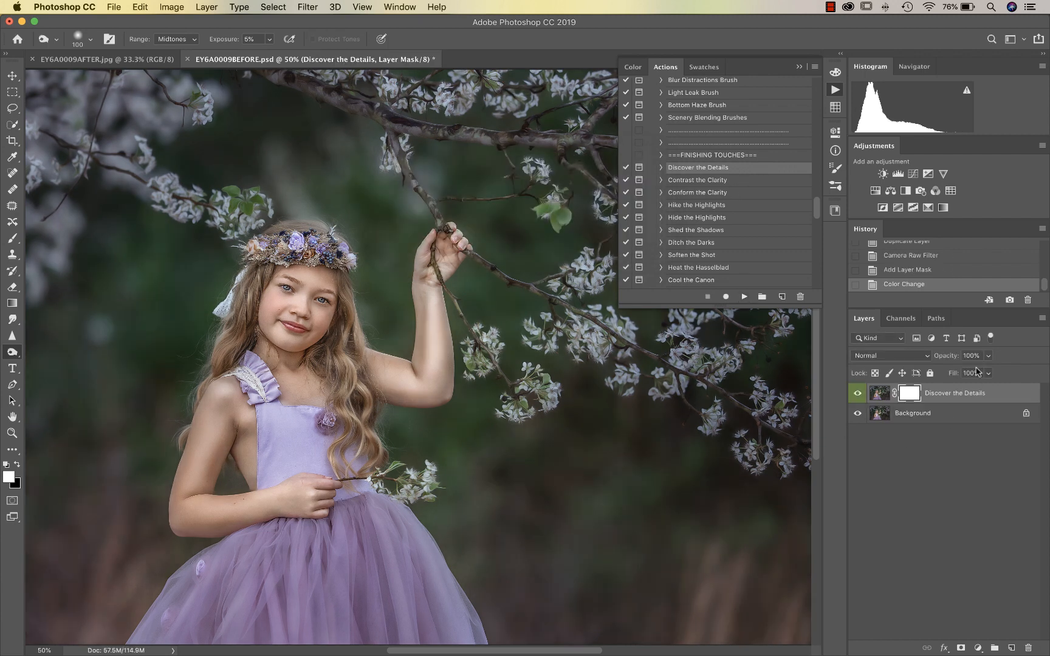
- Lower the Discover the Details layer's opacity to 22%, comparing the image with the layer hidden and shown
left_click(988, 356)
left_click_drag(988, 357, 956, 371)
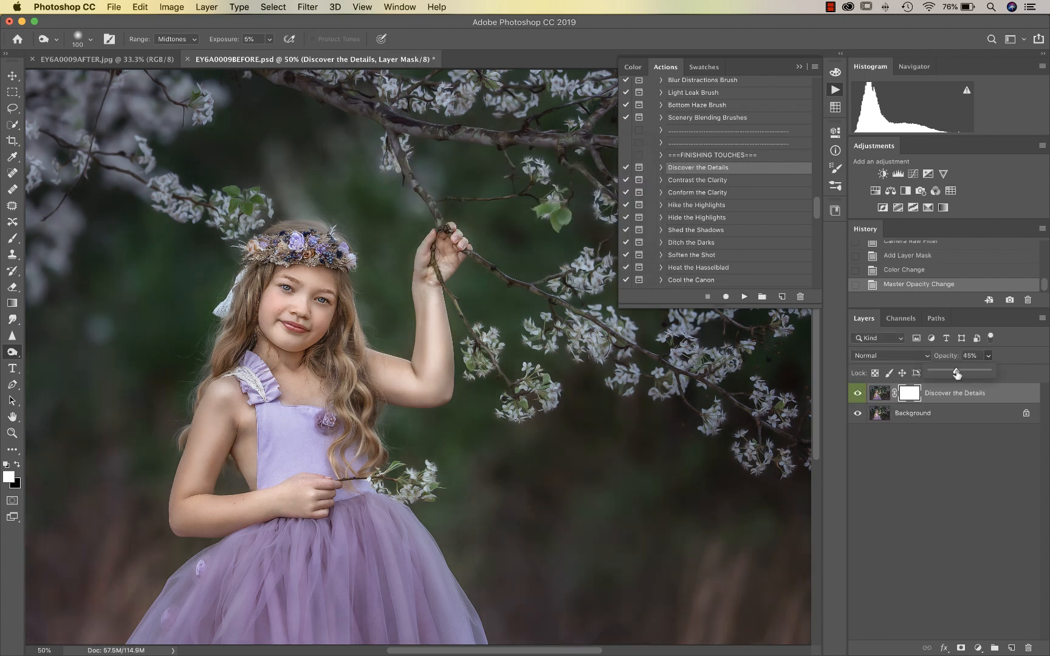
left_click(858, 394)
left_click(858, 394)
left_click(988, 356)
left_click_drag(988, 356, 976, 372)
left_click(857, 393)
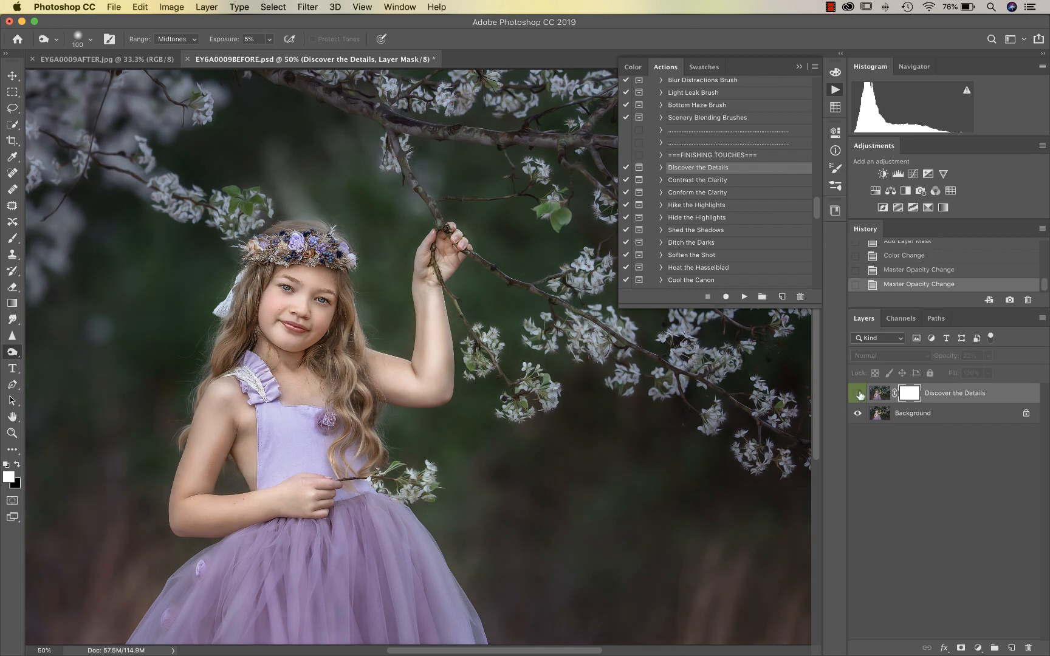
left_click(858, 394)
key("super+minus")
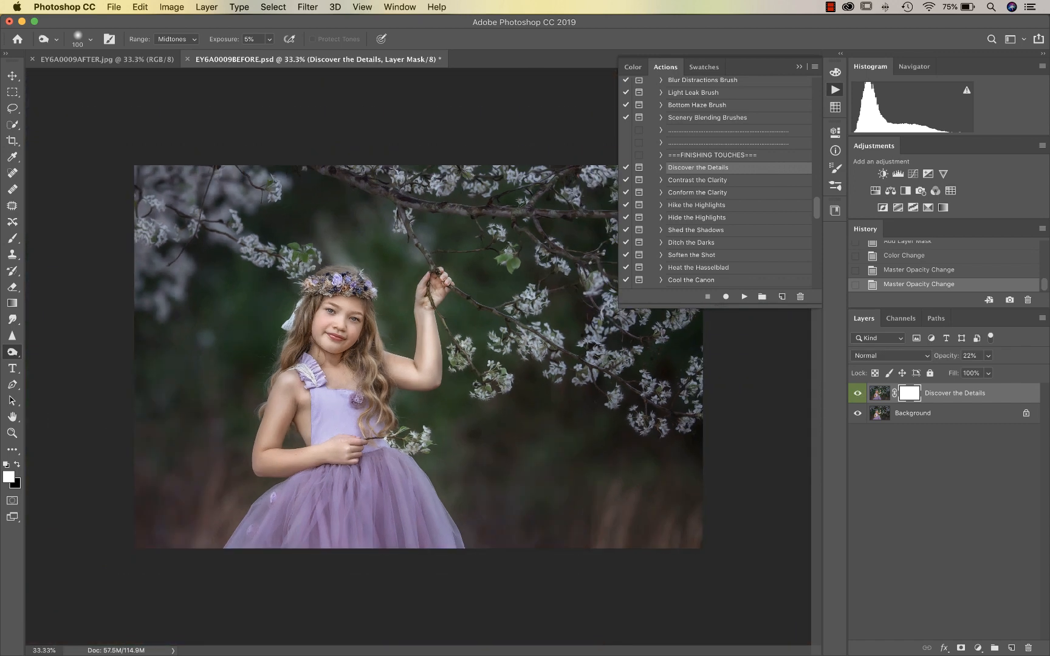
- Invert the Discover the Details mask to black and paint white over the girl with a large soft brush of about 800 px
key("super+i")
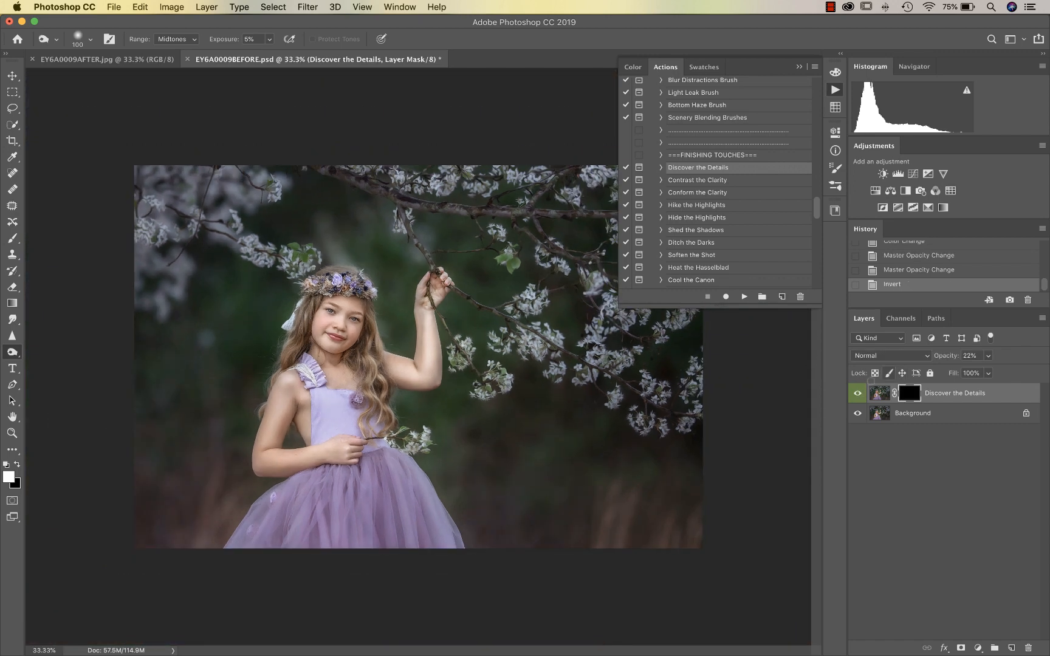
key("bracketright")
key("bracketright")
key("bracketright")
key("bracketright")
key("bracketright")
key("bracketright")
key("bracketright")
key("bracketright")
key("bracketright")
key("bracketright")
key("bracketright")
key("bracketright")
left_click(13, 238)
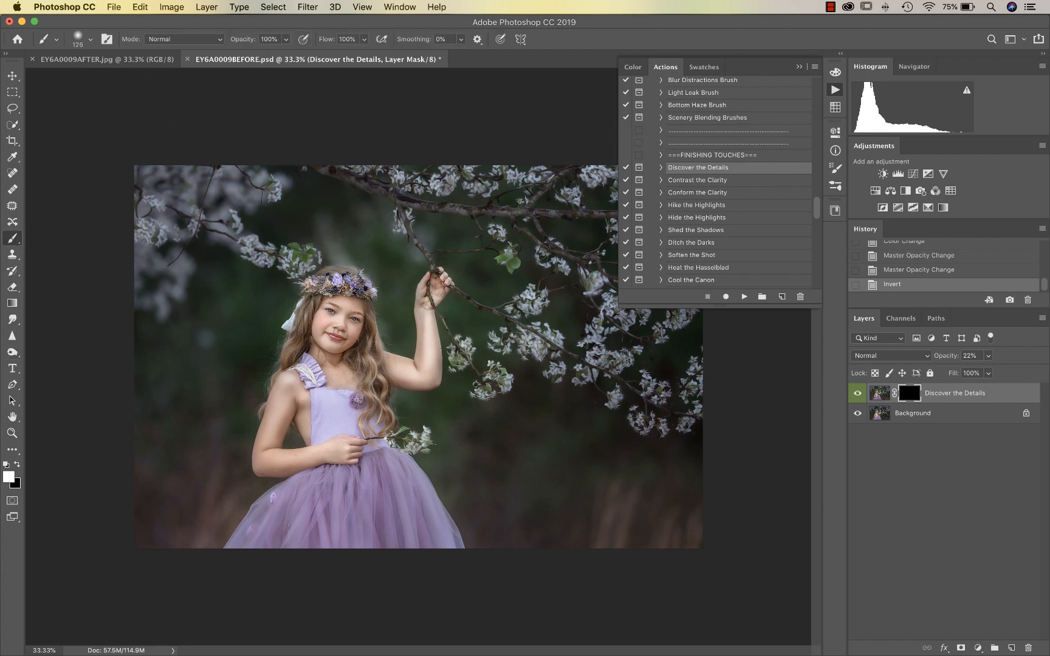
key("bracketright")
key("bracketright")
key("bracketright")
key("bracketright")
key("bracketright")
key("bracketright")
mouse_move(334, 334)
left_mouse_down()
mouse_move(340, 462)
mouse_move(339, 304)
left_mouse_up()
mouse_move(395, 364)
left_mouse_down()
mouse_move(426, 352)
mouse_move(428, 298)
left_mouse_up()
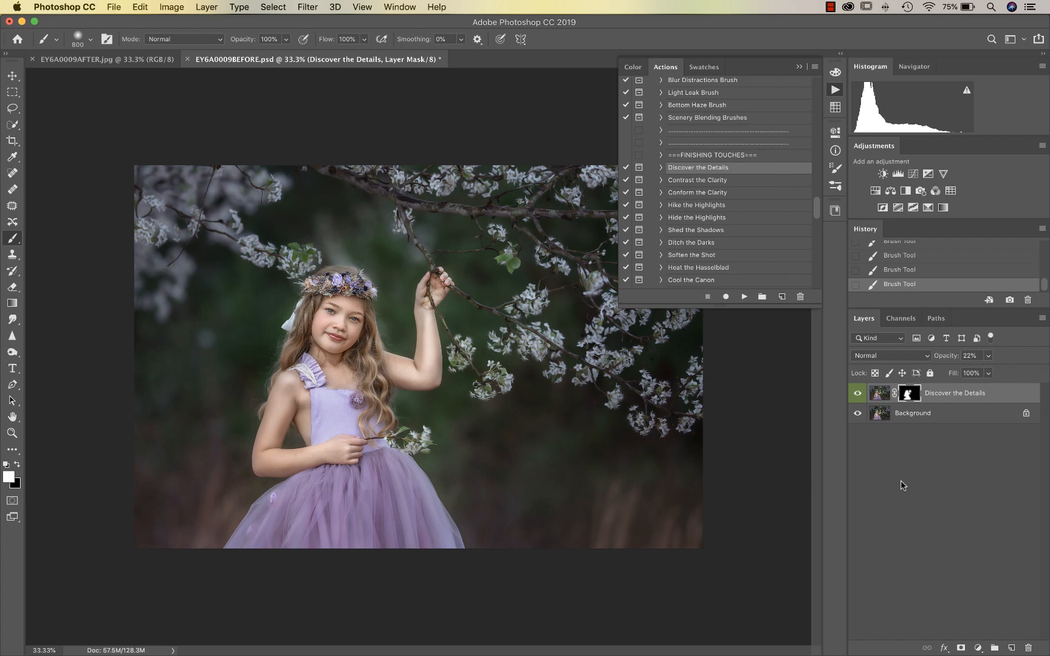
- Flatten the image and run the Painterly Dodge Brush action from the Dodge & Burn set
key("super+shift+e")
scroll(725, 222, "down", 5)
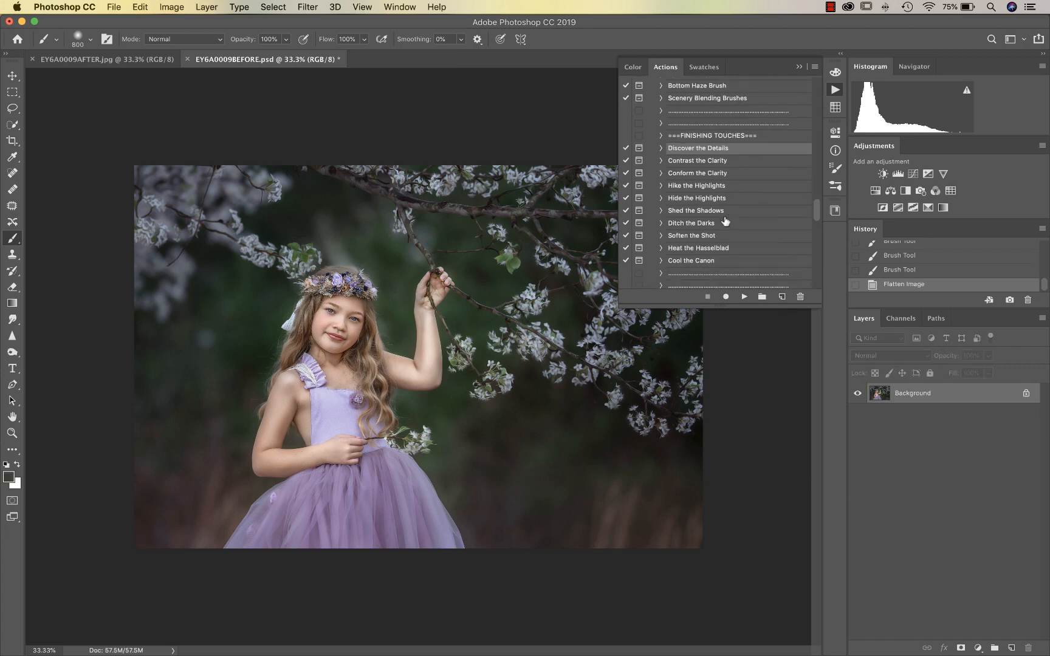
scroll(726, 221, "down", 8)
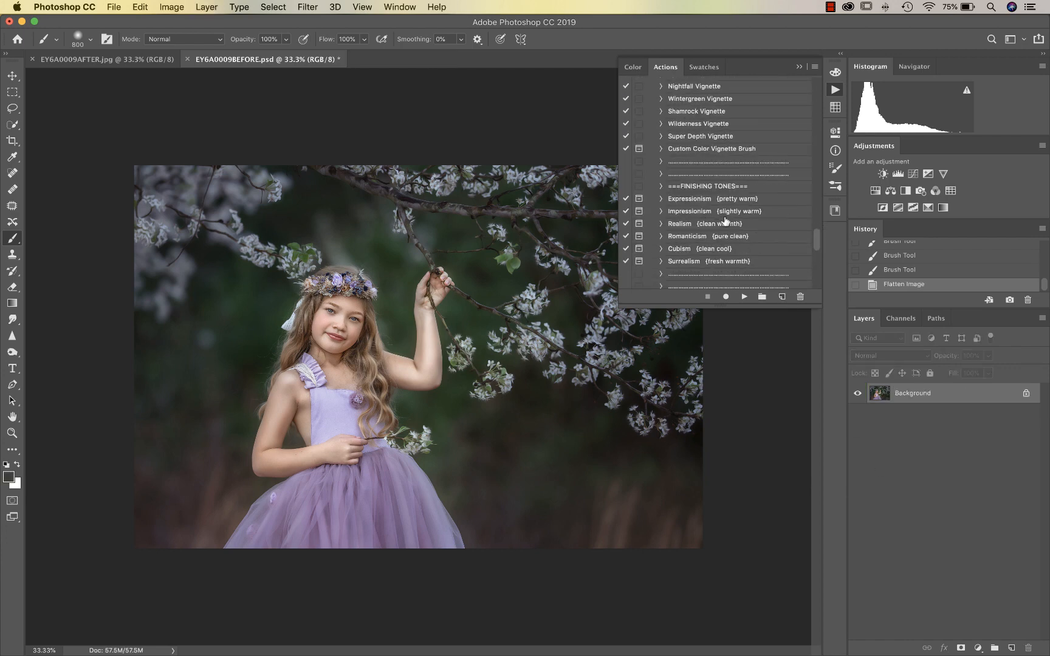
scroll(726, 221, "down", 4)
left_click(716, 173)
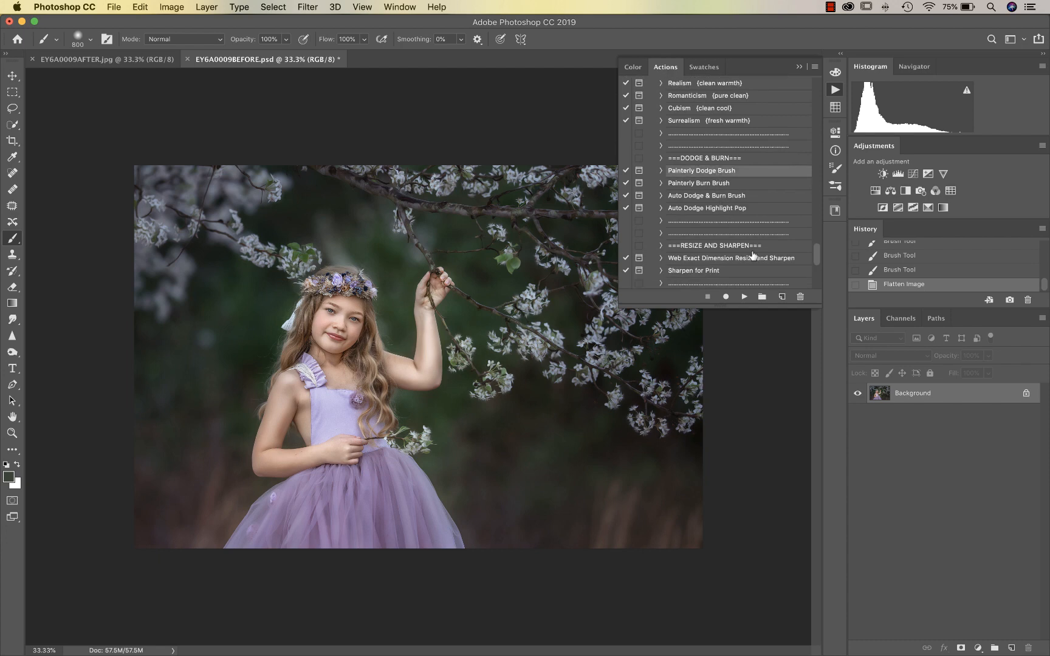
left_click(745, 298)
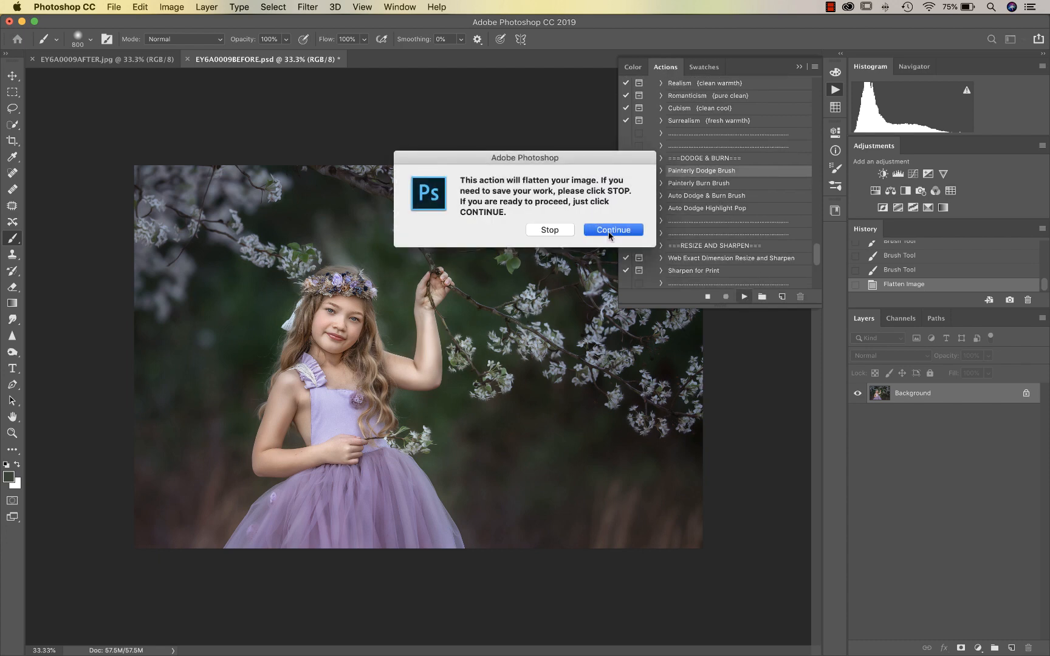
left_click(613, 230)
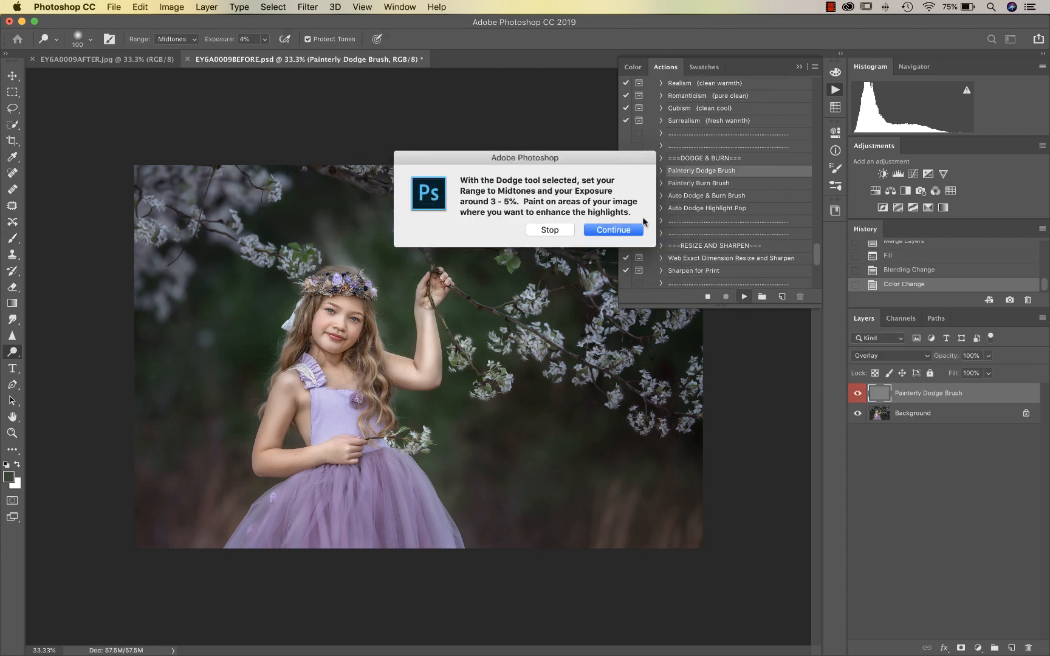
left_click(628, 234)
- Dodge the highlights along the girl's hair with a 45 px brush on midtones at 4% exposure
key("super+plus")
key("super+plus")
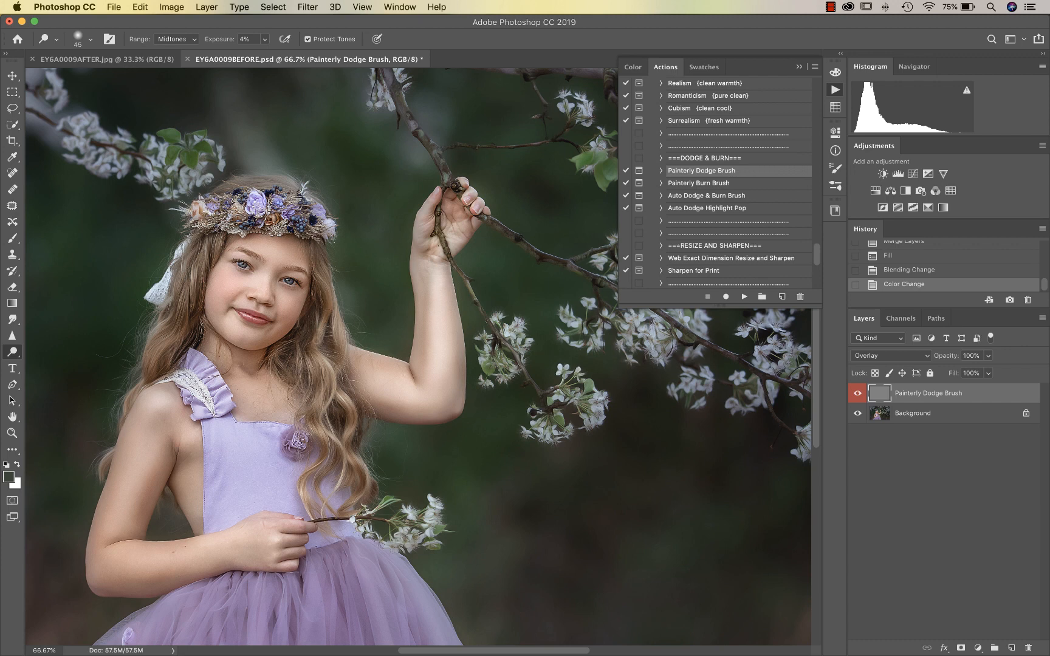
left_click_drag(317, 359, 323, 389)
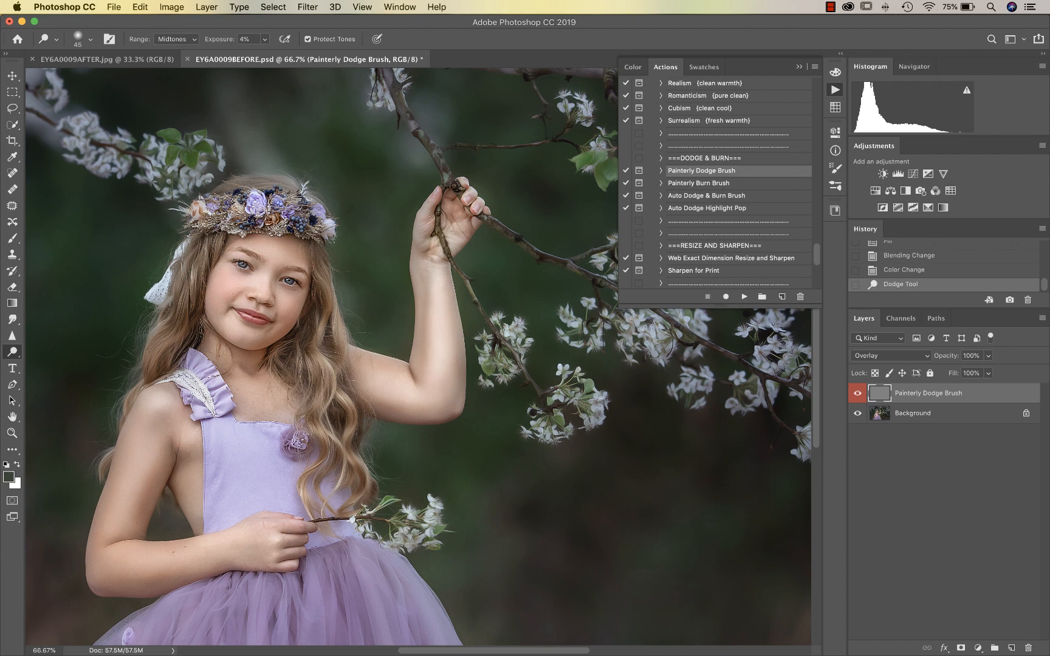
left_click_drag(355, 465, 363, 497)
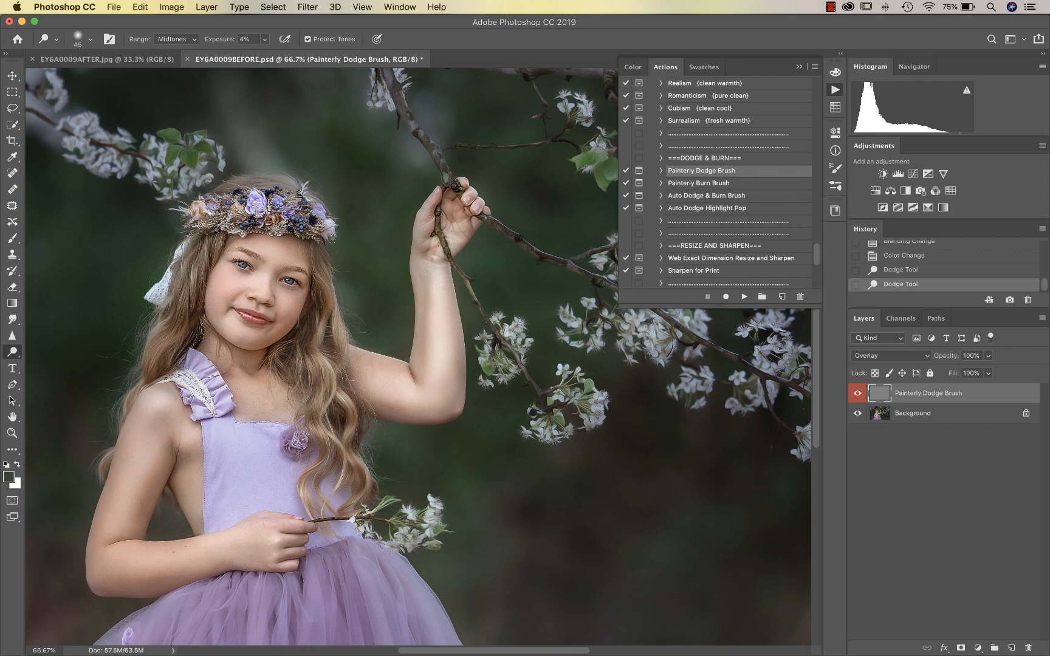
left_click_drag(333, 419, 316, 456)
left_click_drag(191, 288, 191, 307)
- Compare the portrait with and without the Painterly Dodge Brush layer, ending with the whole image in view
left_click(859, 395)
left_click(858, 395)
left_click(858, 395)
left_click(858, 395)
left_click(859, 396)
left_click(858, 395)
key("super+minus")
key("super+minus")
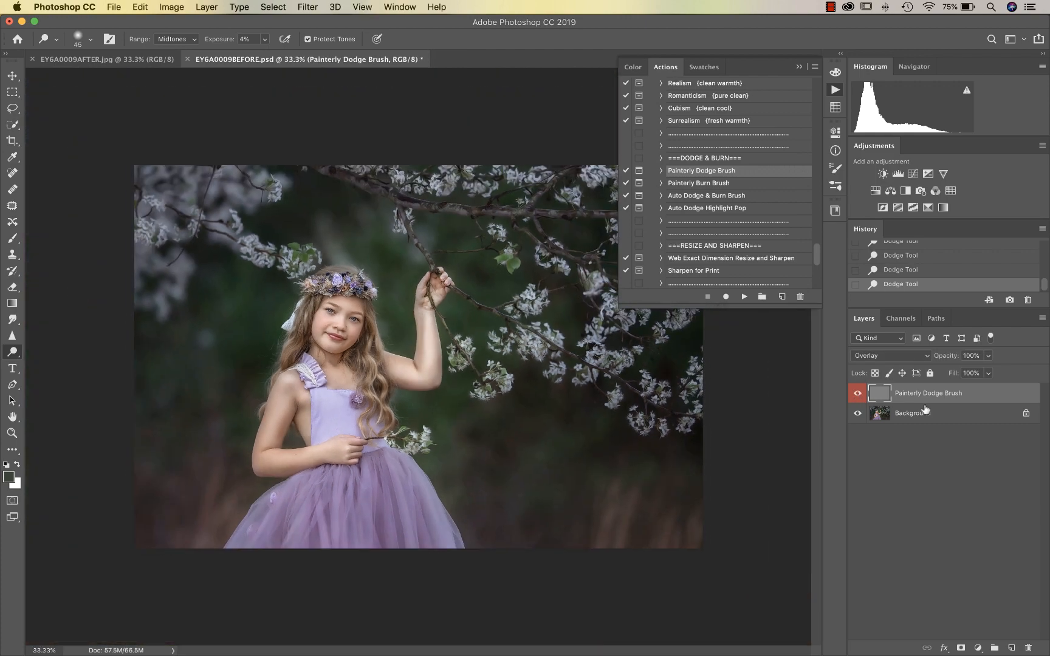
- Flatten the dodged portrait and save its current state as a history snapshot
key("super+shift+e")
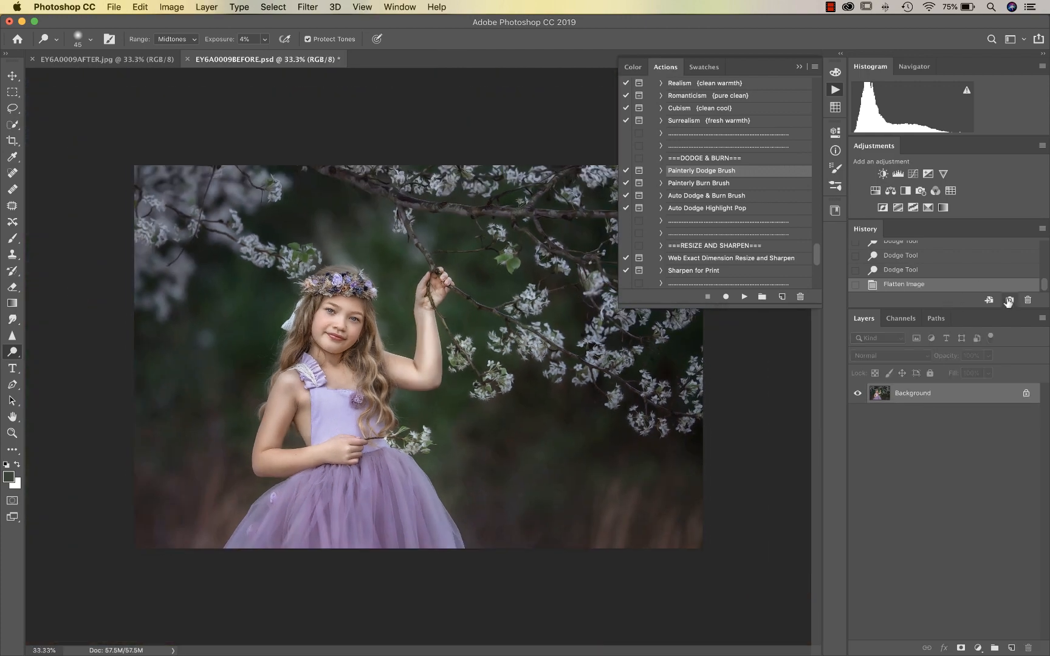
left_click(1009, 301)
- Compare the original EY6A0009.psd state with the new snapshot of the finished edit, ending on the edited version
scroll(912, 262, "up", 10)
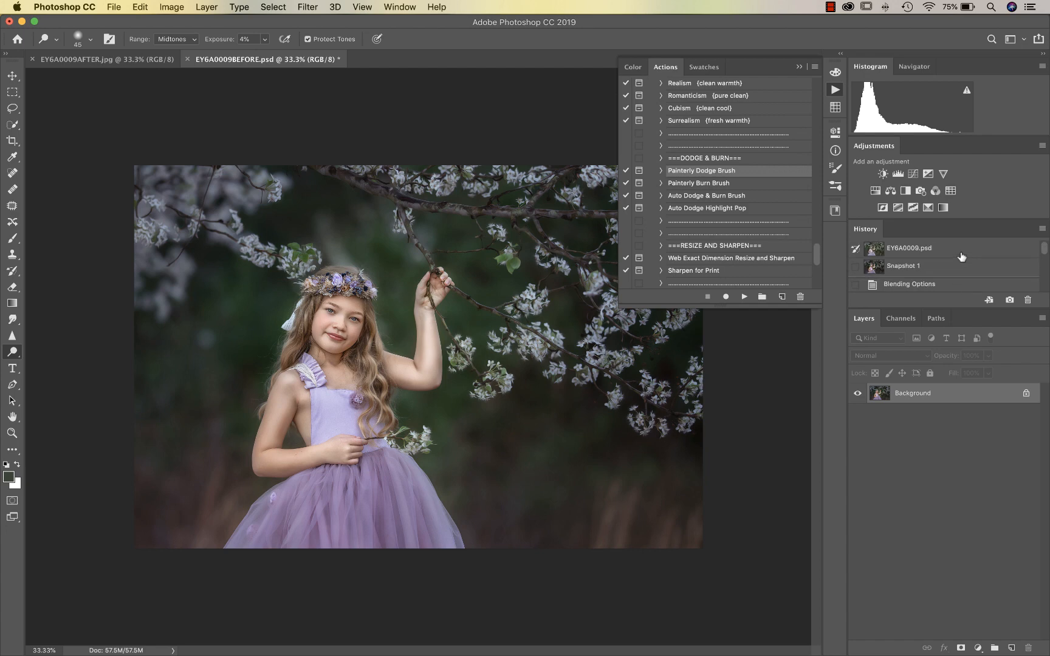
left_click(912, 249)
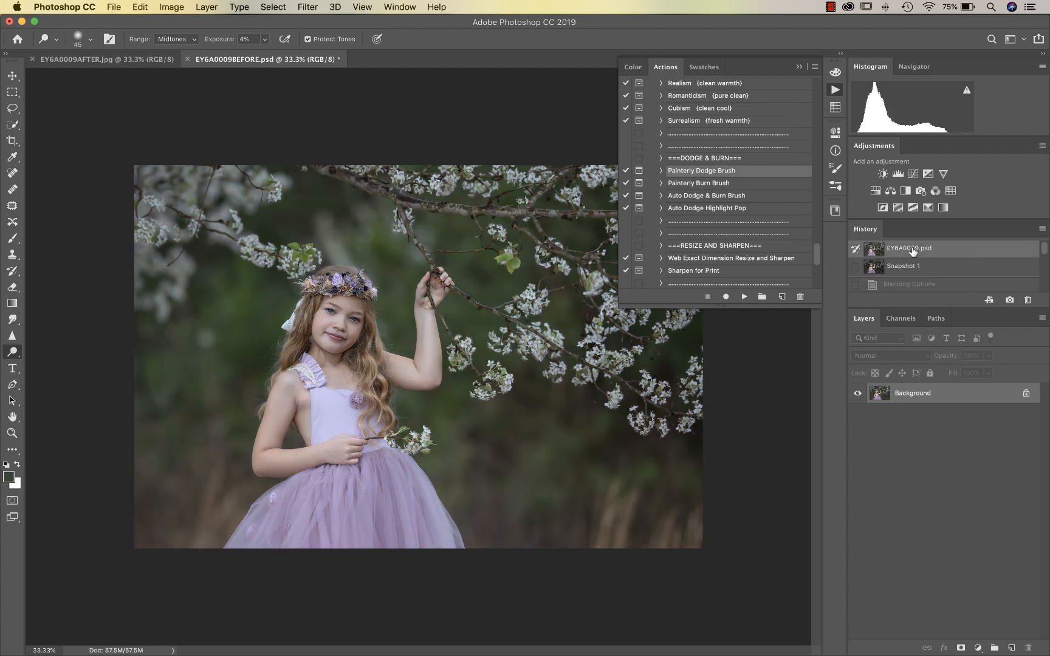
left_click(903, 267)
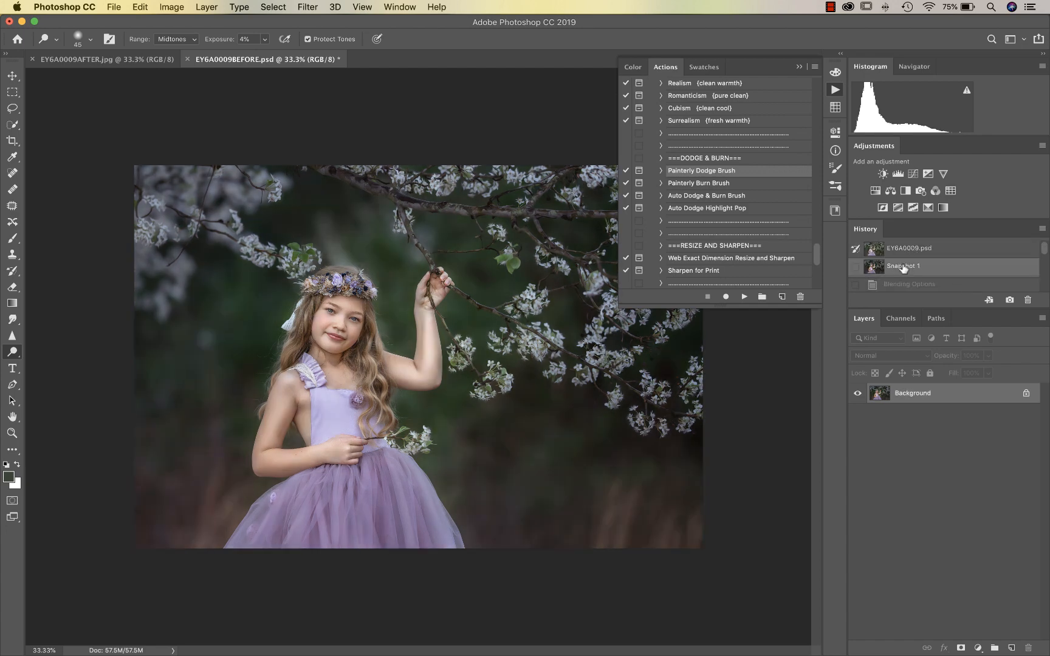
left_click(901, 246)
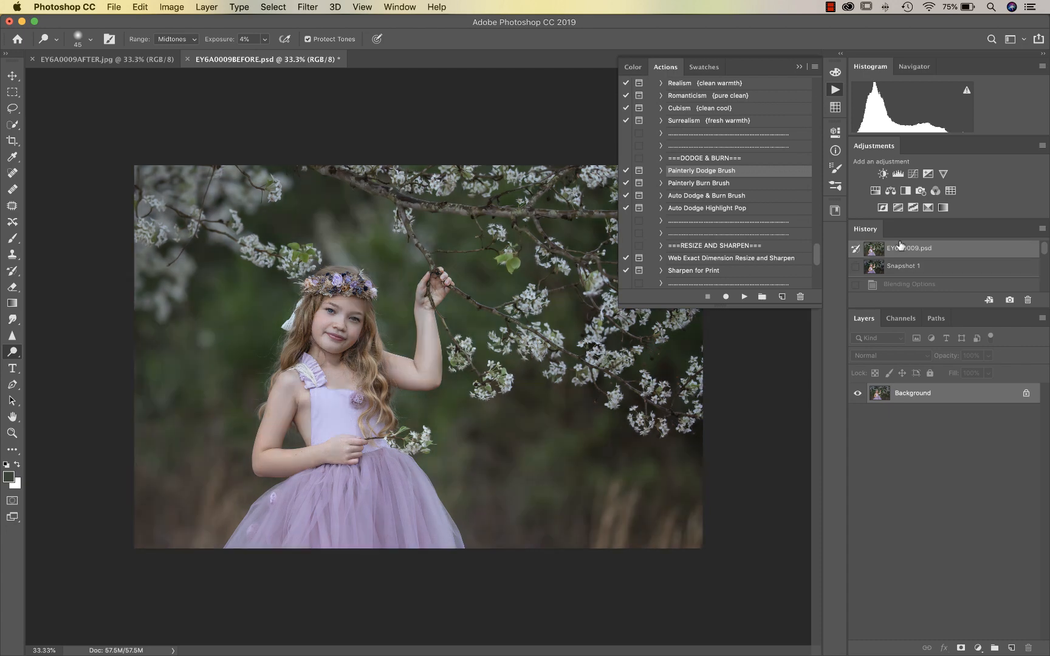
left_click(895, 265)
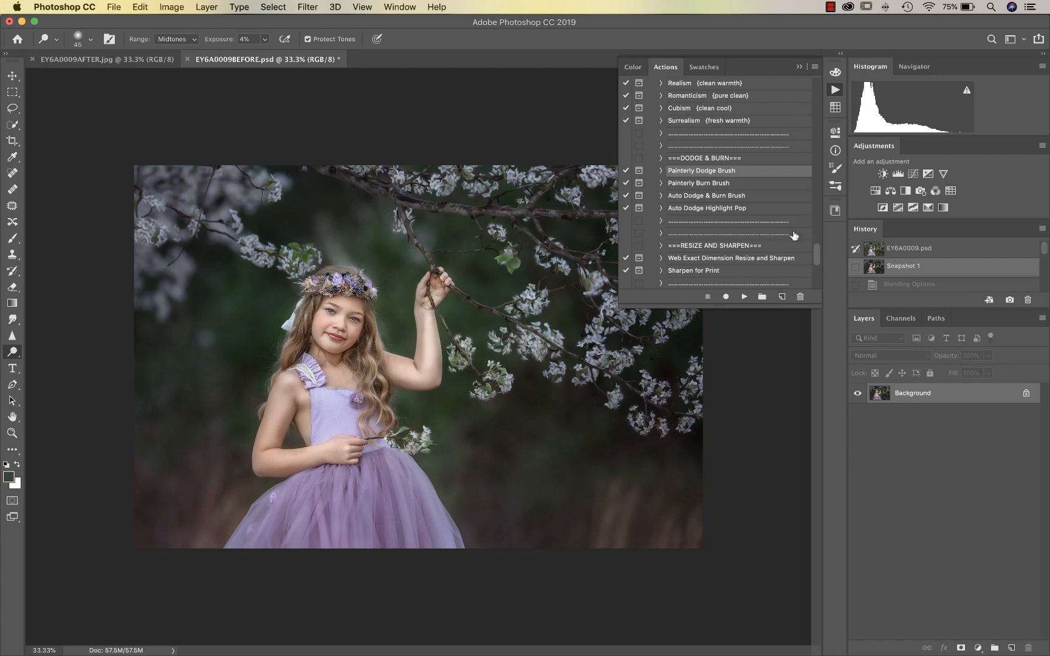
left_click(831, 8)
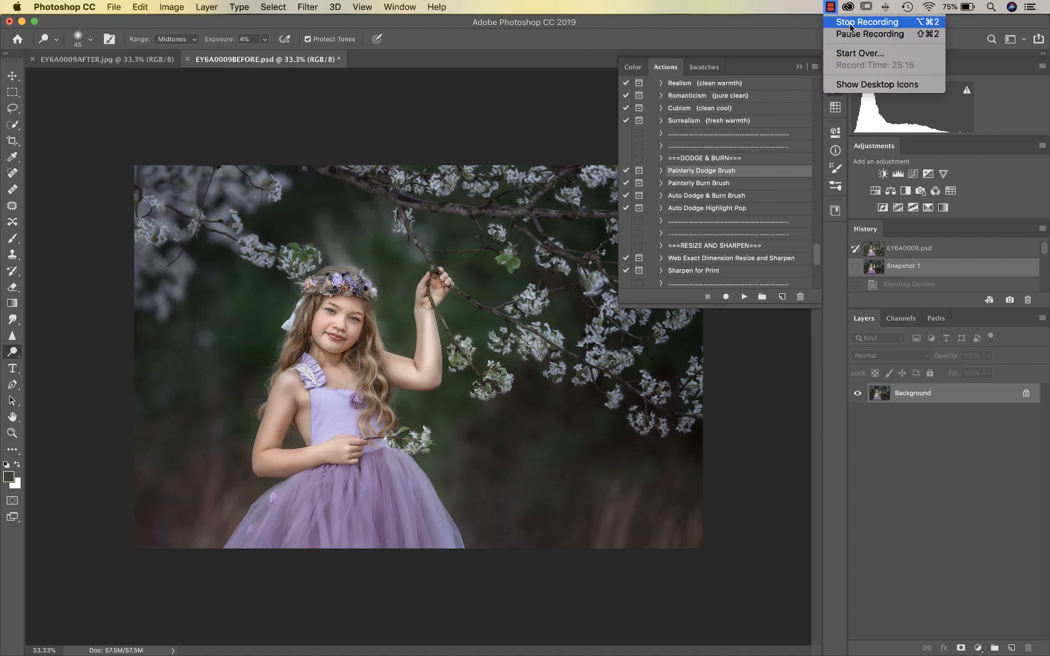
left_click(851, 22)
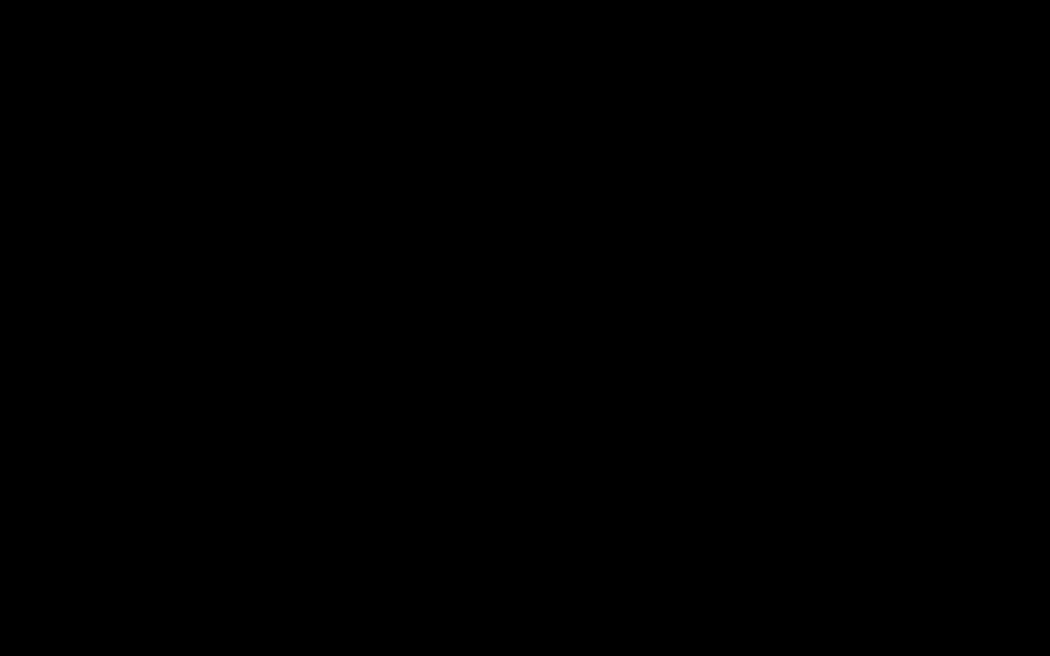